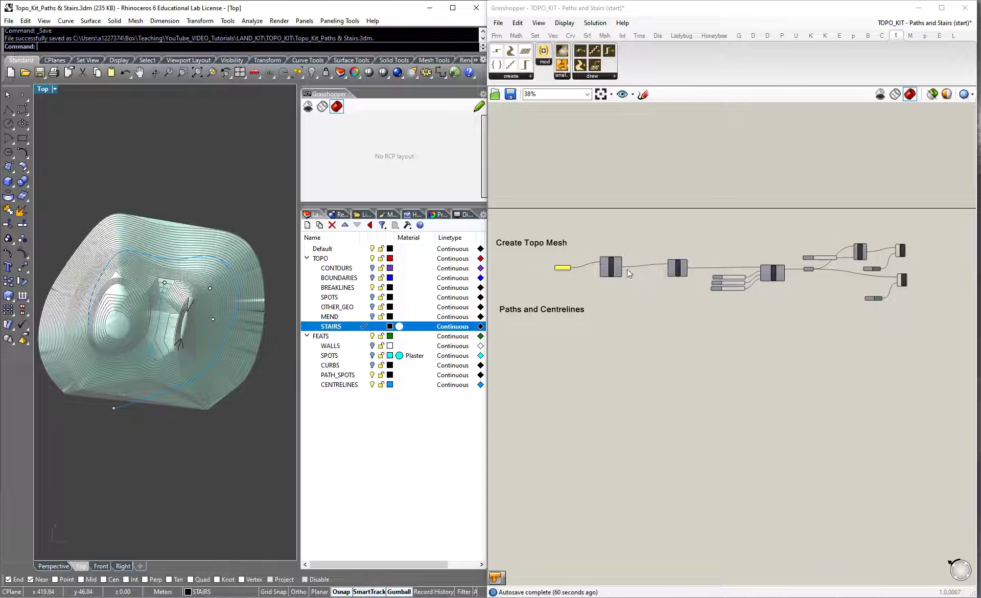
Step: Examine the create geo set component under Create Topo Mesh and line up its yellow layer panel with the layer input
scroll(621, 274, up, 5)
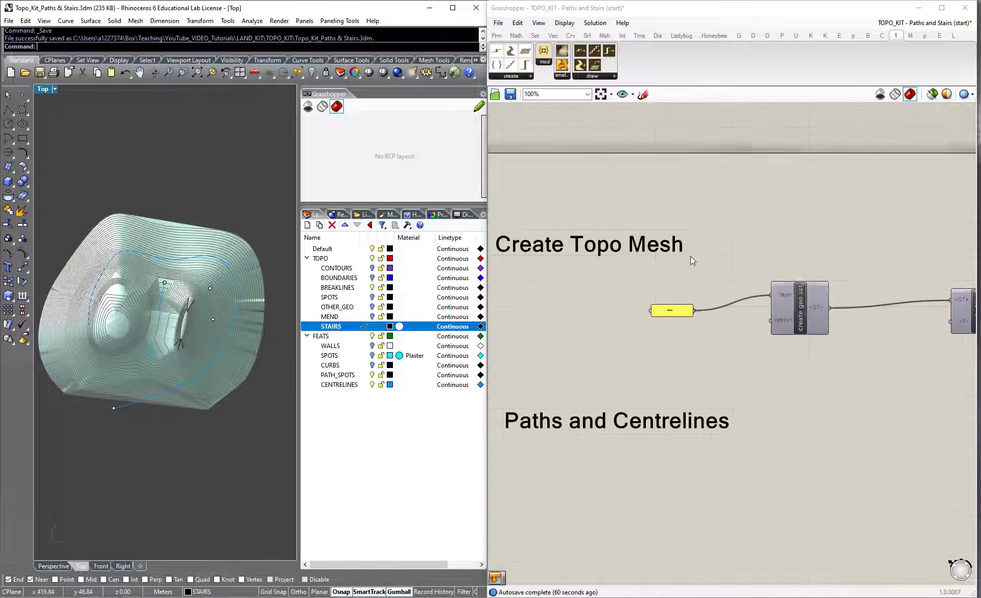
scroll(823, 305, up, 4)
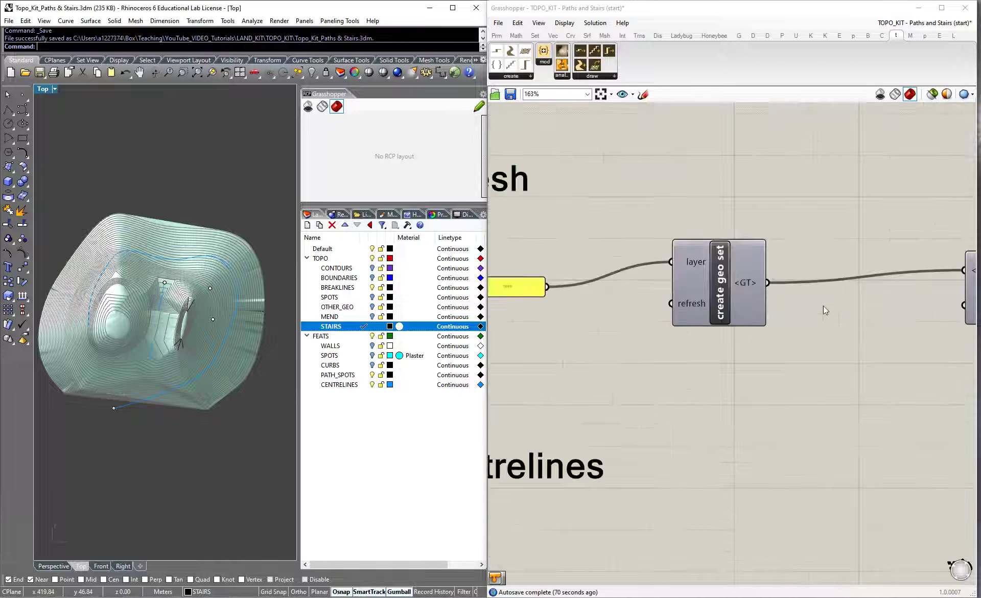
click(723, 276)
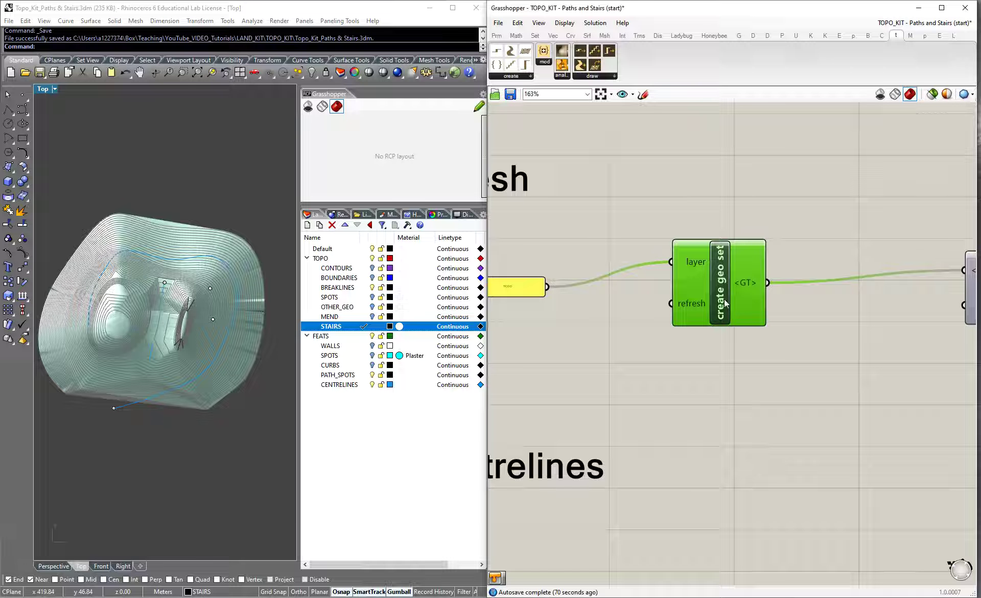
scroll(723, 301, down, 1)
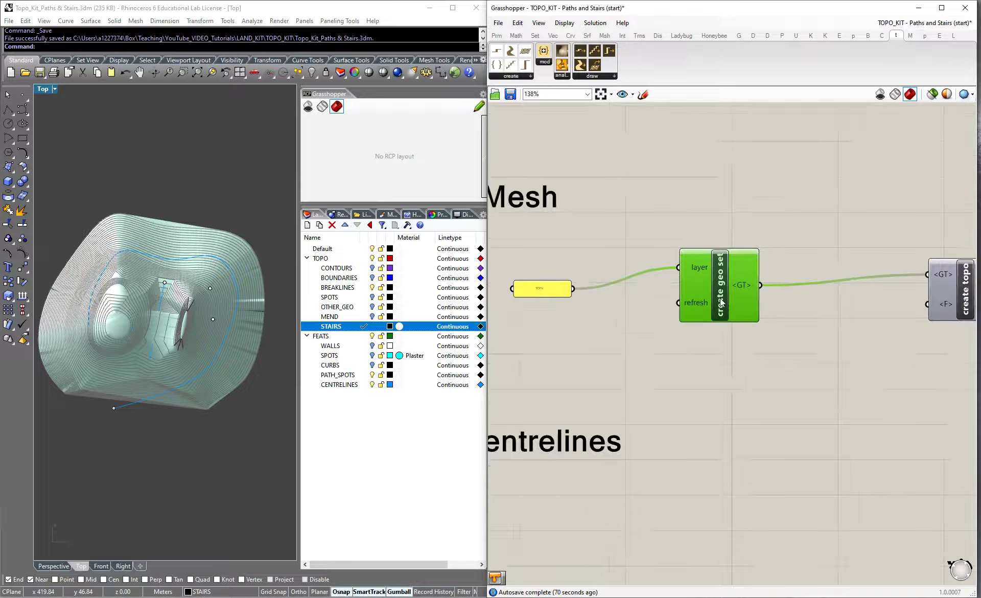
click(560, 291)
scroll(553, 265, up, 2)
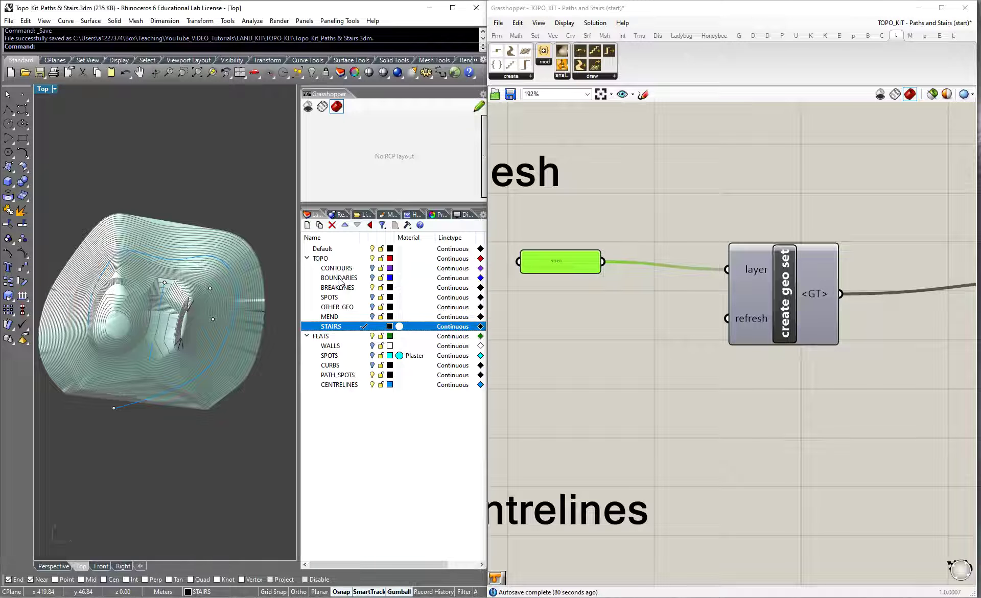
scroll(582, 270, down, 2)
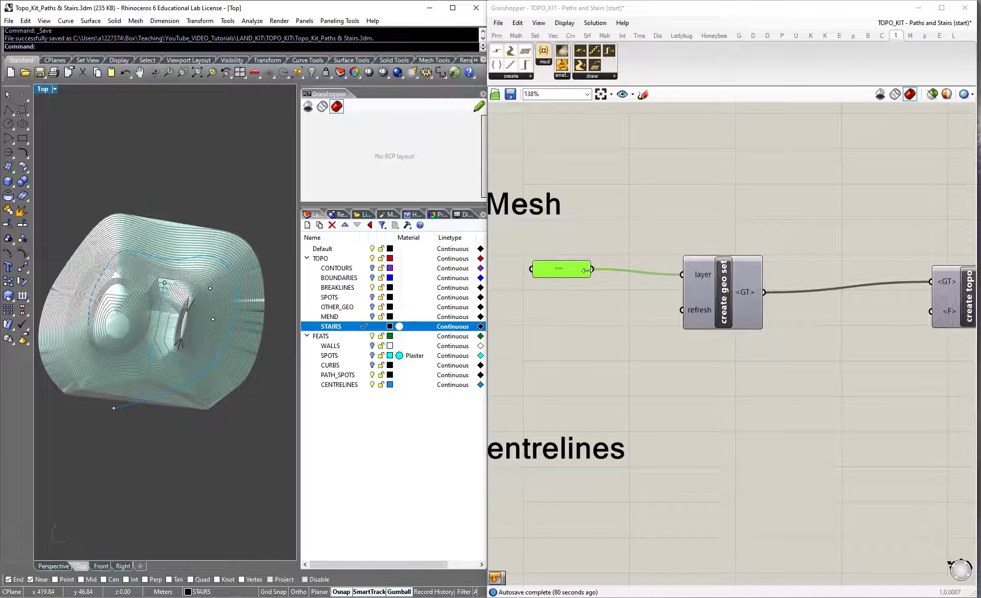
click(742, 263)
drag(562, 266, 566, 271)
click(707, 204)
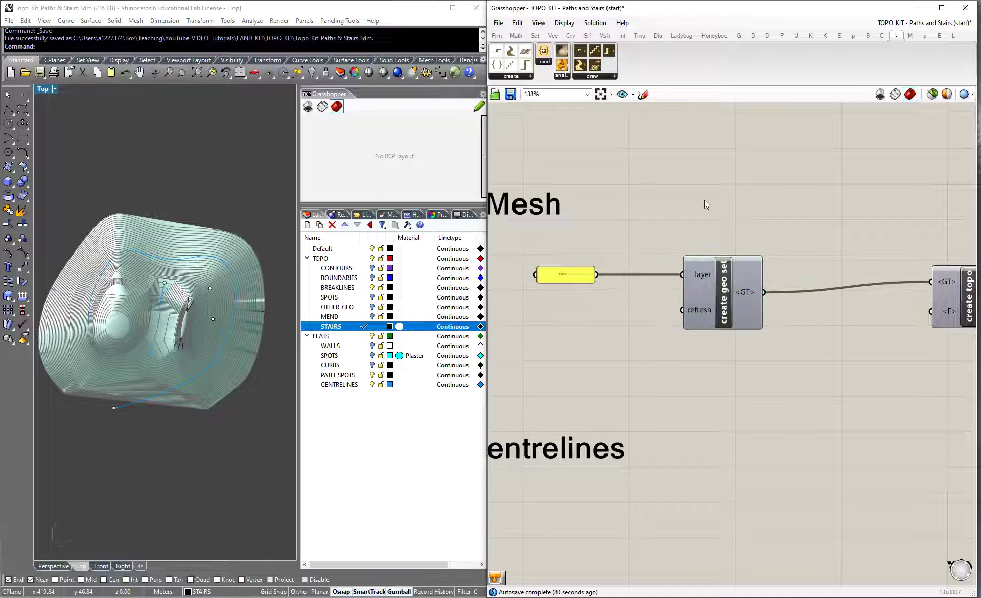
Step: Turn off the preview of the two Custom Preview components for the contours and the mesh
click(337, 269)
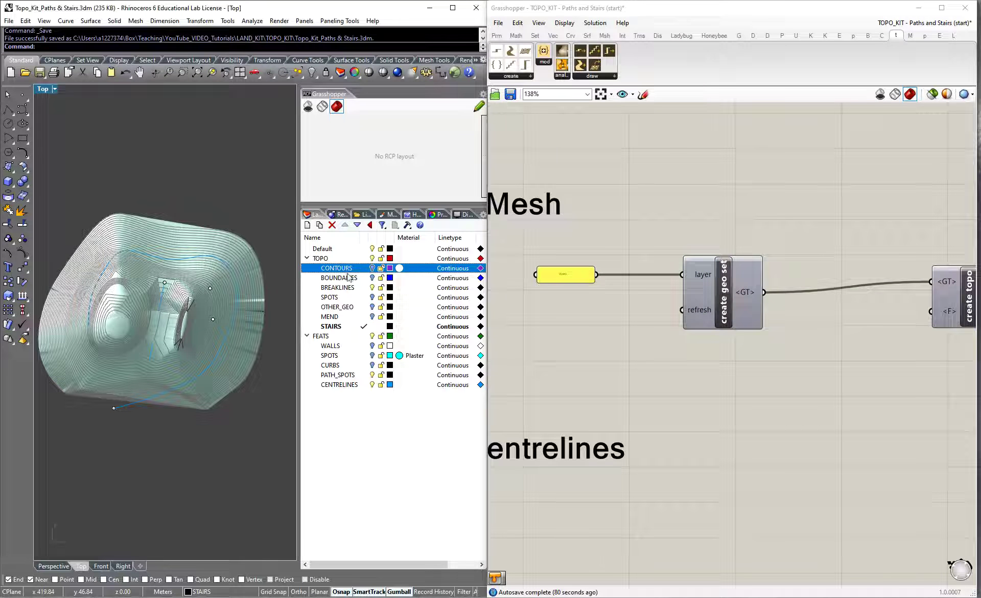
scroll(834, 290, down, 5)
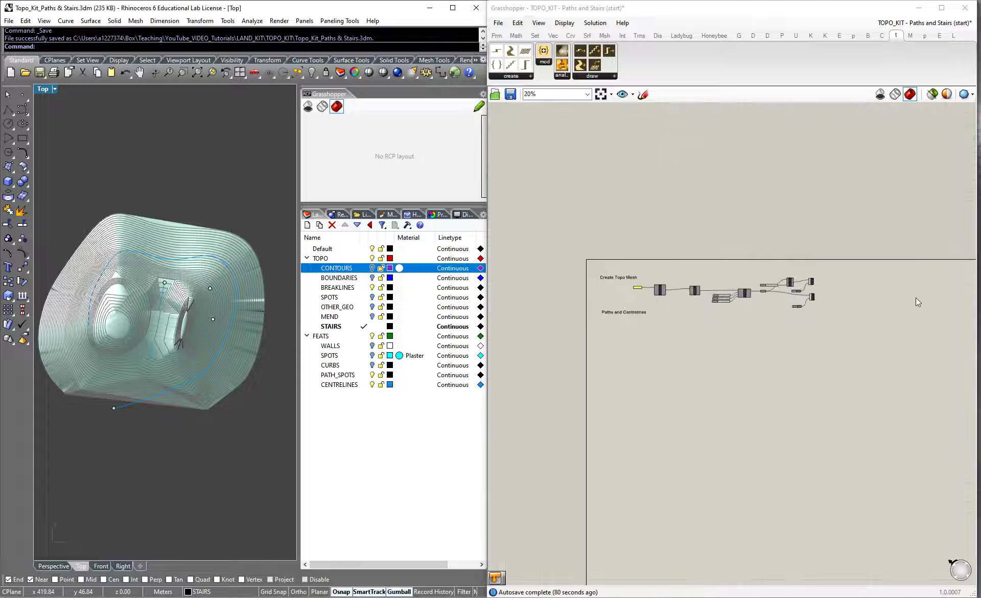
scroll(725, 294, up, 4)
drag(704, 381, 617, 195)
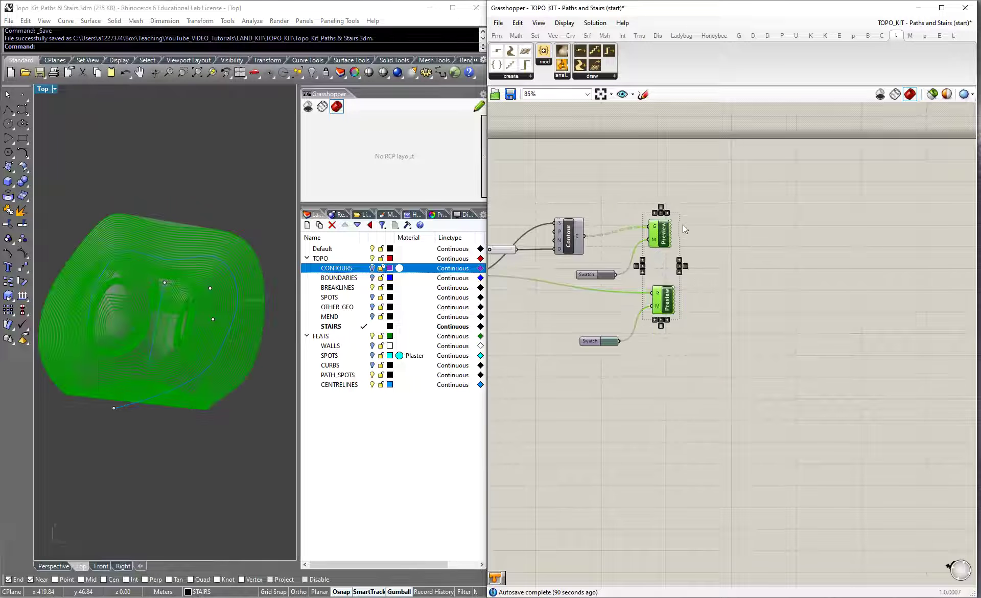
click(731, 255)
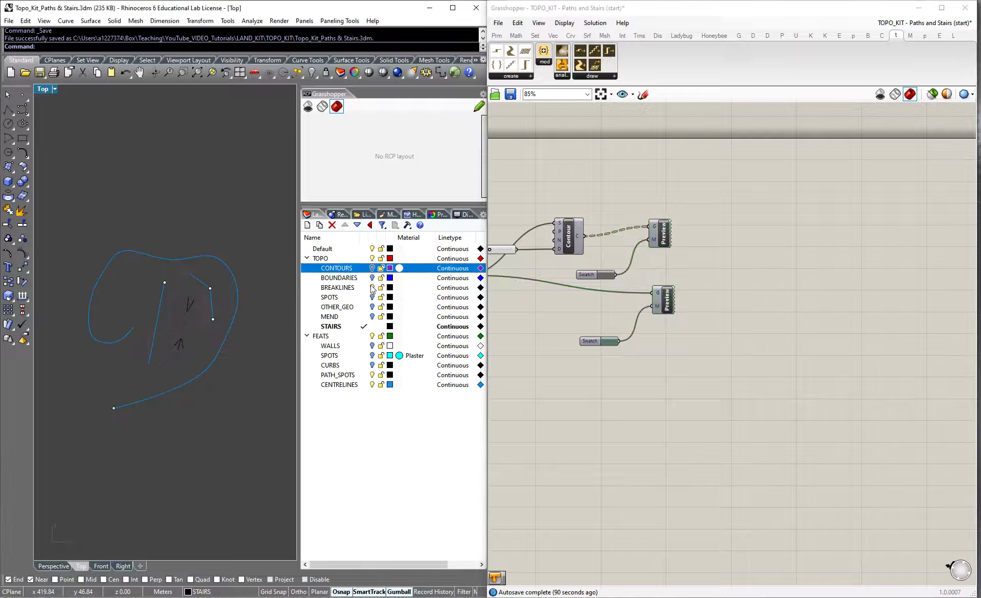
Step: Hide the FEATS layer group and show the CONTOURS, BOUNDARIES and SPOTS sublayers of TOPO
click(372, 336)
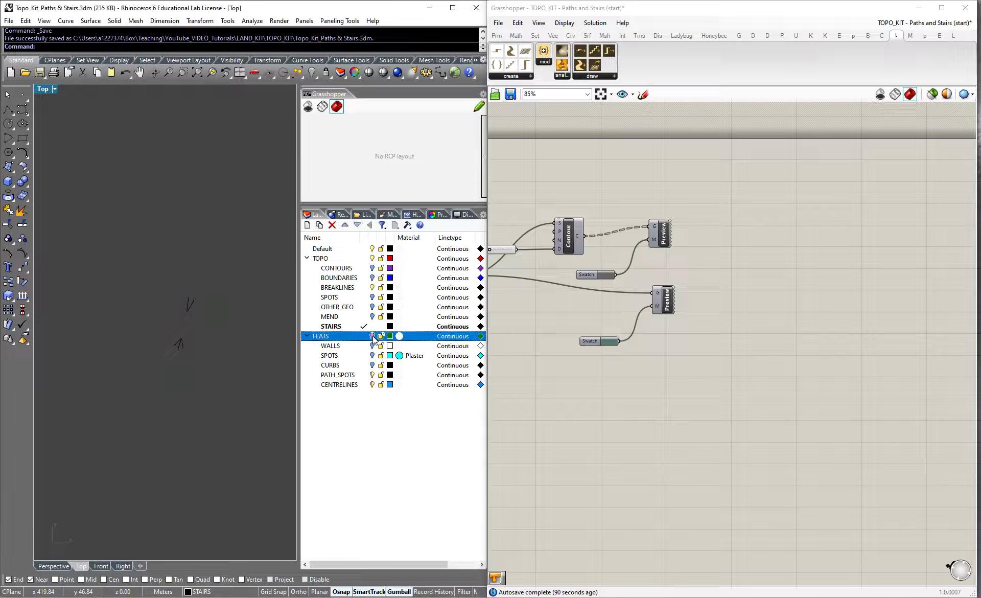
click(373, 268)
click(373, 267)
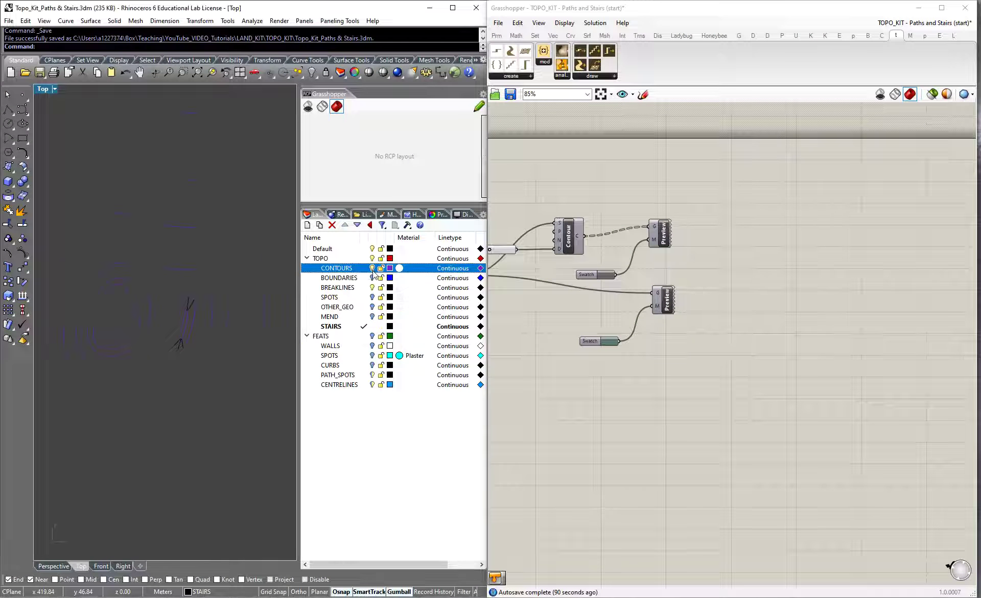
click(373, 278)
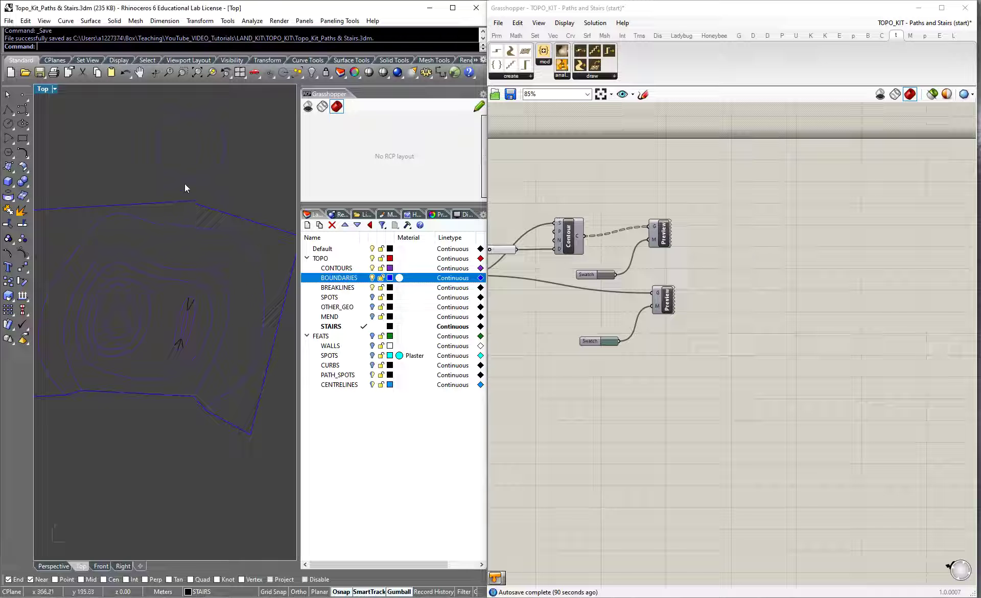
click(372, 297)
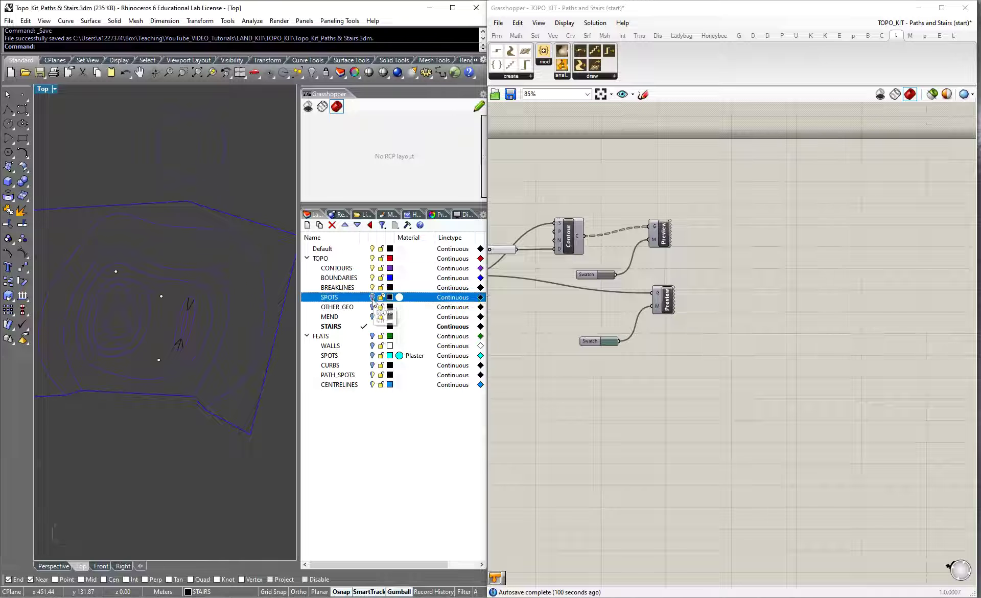
Step: Briefly show the OTHER_GEO and MEND sublayers of TOPO, leaving both hidden
click(373, 307)
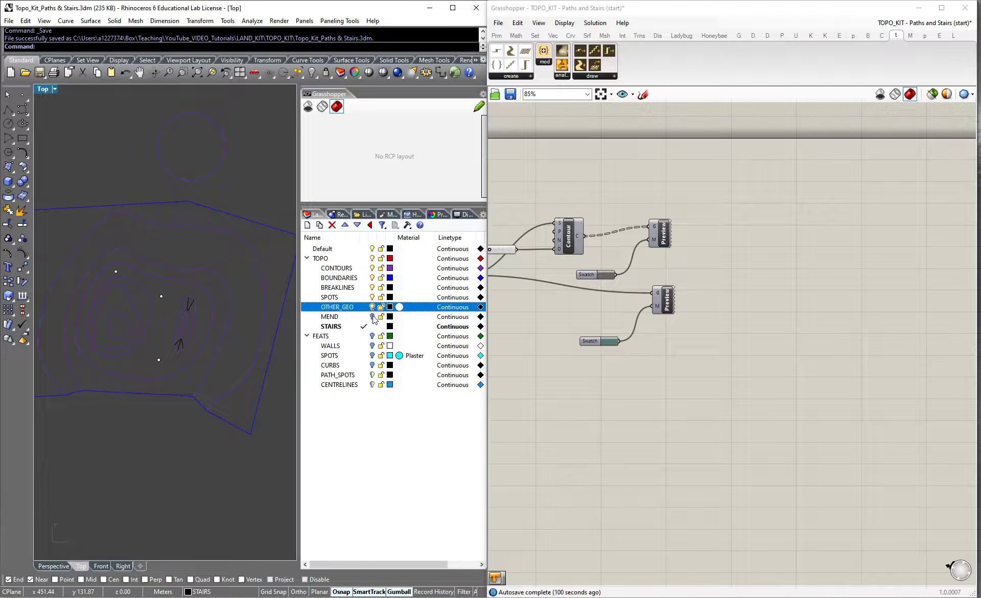
click(373, 316)
click(373, 317)
click(373, 306)
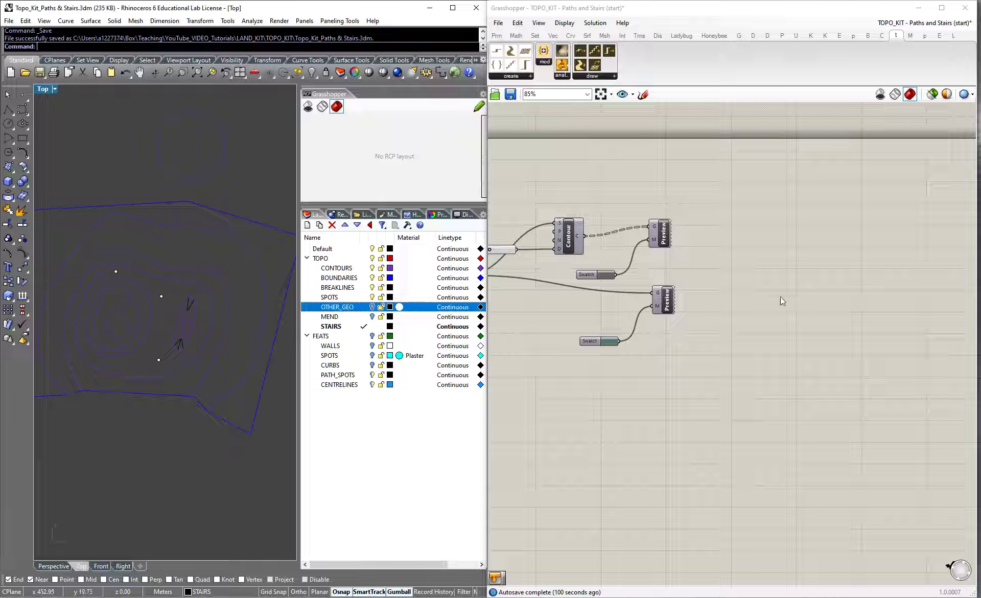
Step: Turn the preview of the two Custom Preview components back on
drag(642, 198, 715, 263)
drag(738, 344, 643, 168)
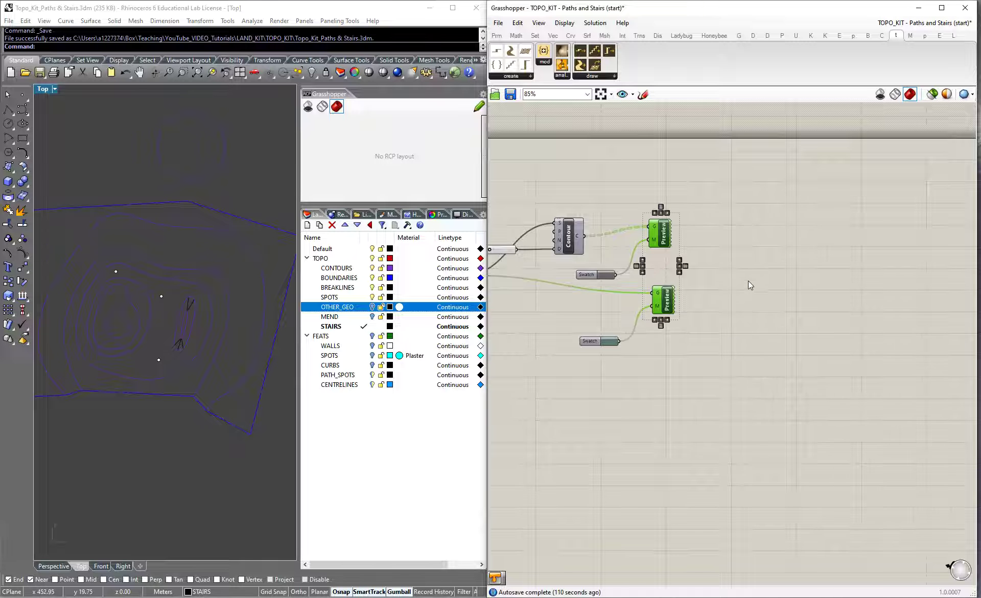
click(776, 310)
Step: Switch to the Perspective view, undo any accidental drag, and examine the terrain mesh against its source curves in 3D
ctrl+shift+right_drag(148, 368, 42, 543)
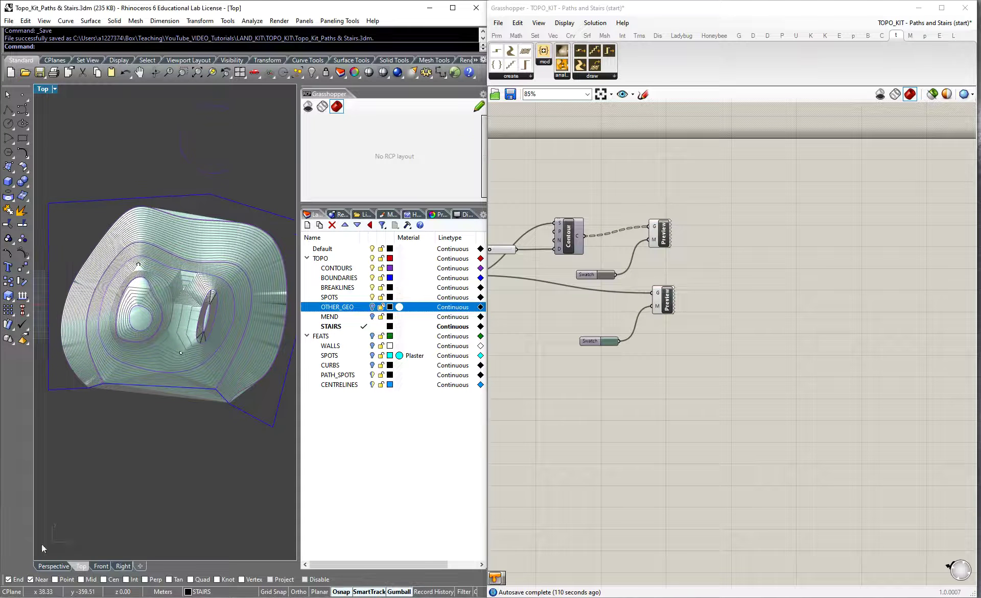
click(53, 566)
scroll(164, 378, down, 5)
drag(195, 359, 193, 289)
key(ctrl+z)
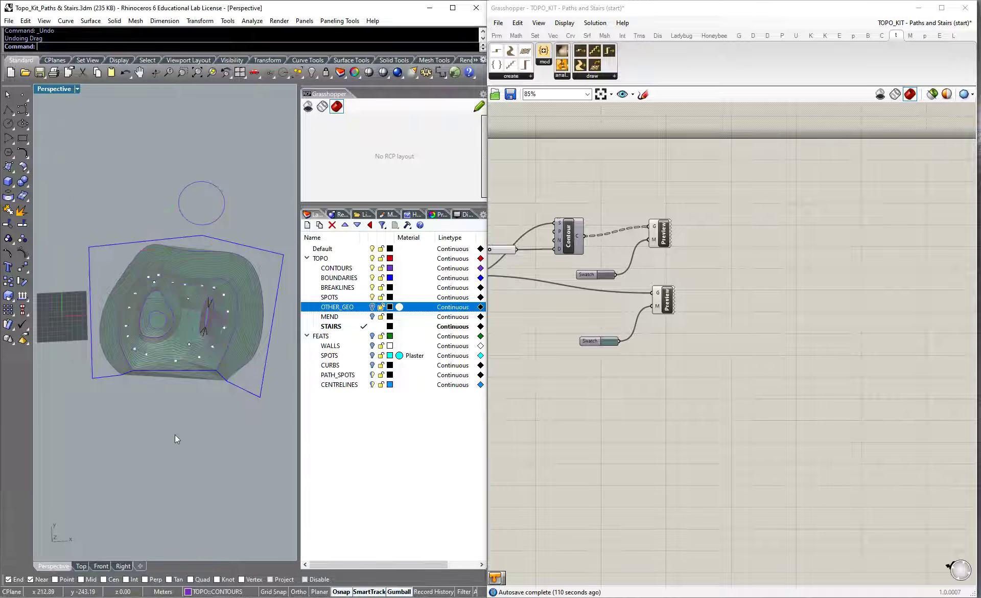
right_drag(175, 434, 197, 386)
scroll(198, 385, up, 10)
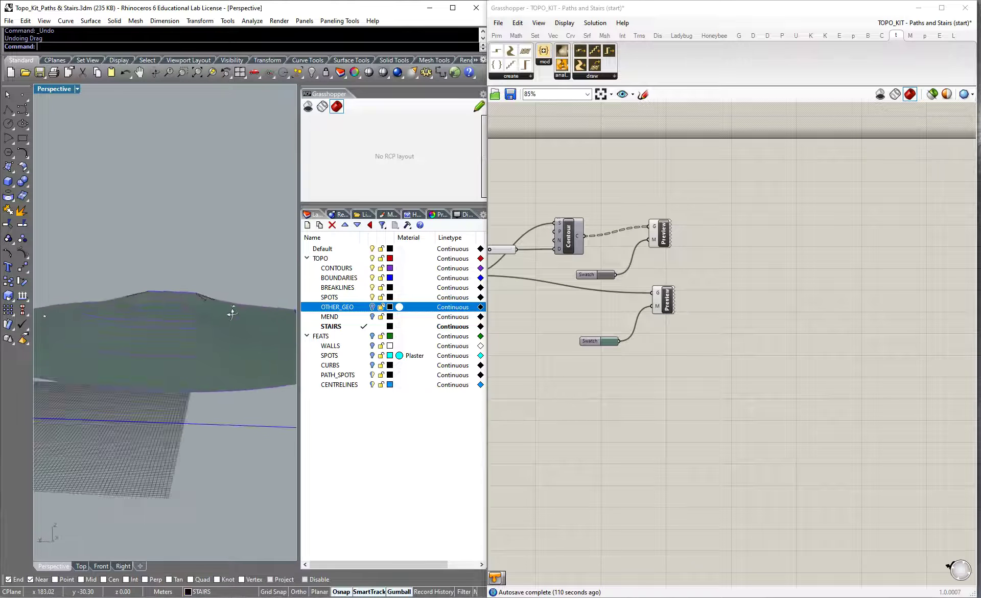
scroll(229, 407, up, 4)
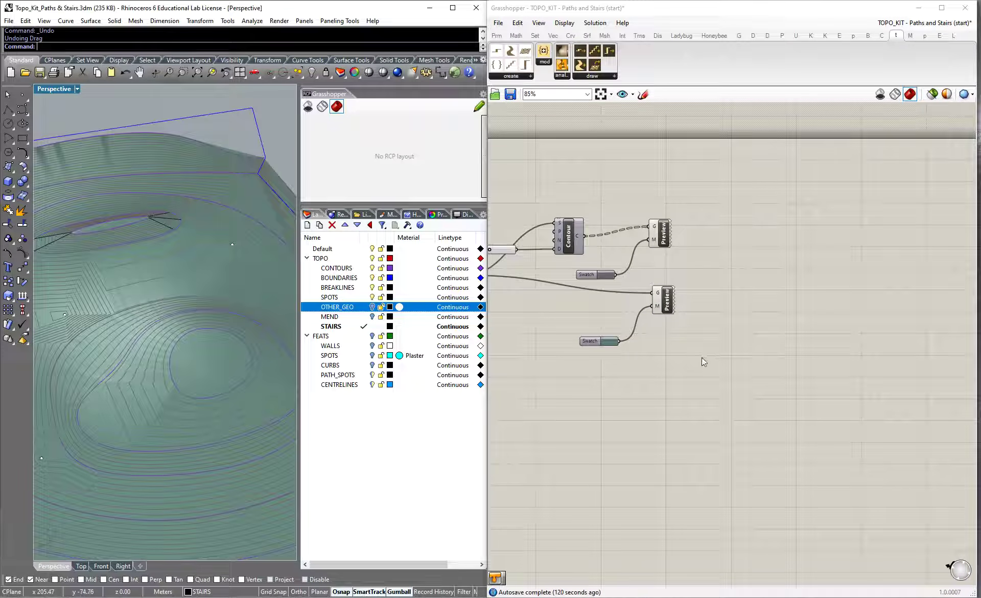
Step: Examine the create topo and draw topo components with their division sliders, plus the downstream contour and preview components
scroll(751, 271, down, 4)
scroll(644, 281, up, 6)
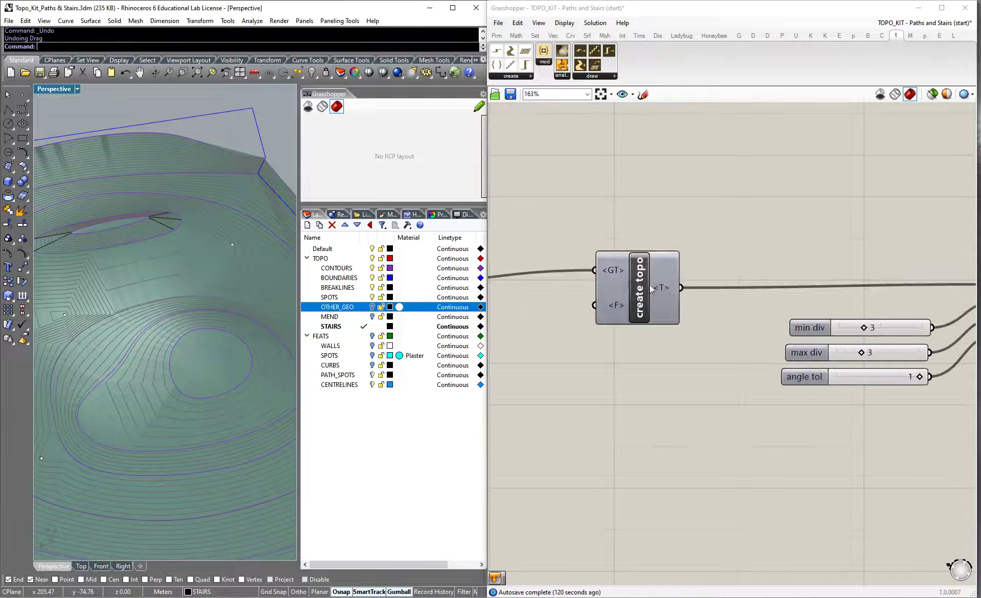
scroll(636, 286, down, 2)
scroll(903, 306, up, 2)
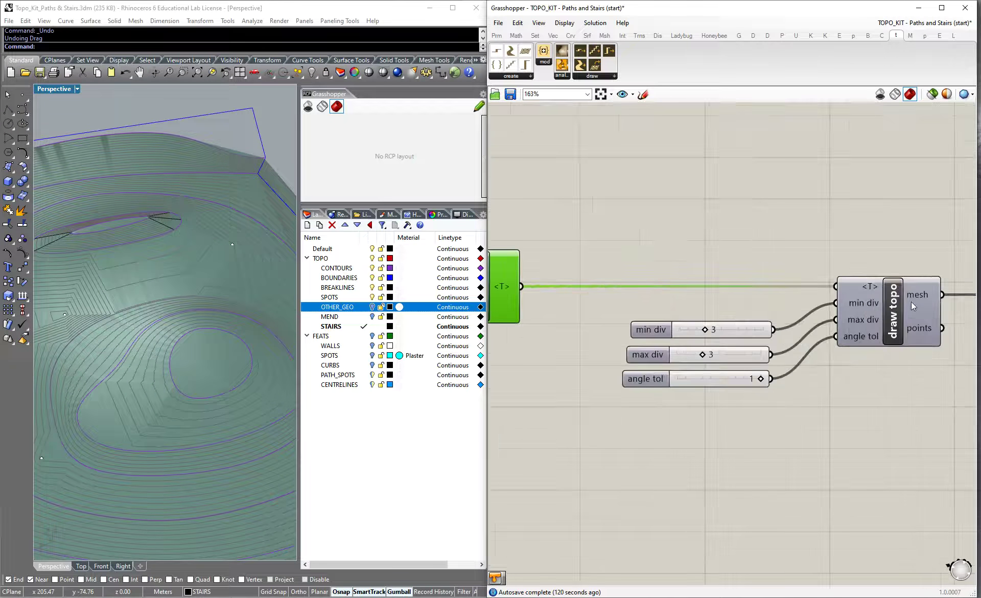
click(904, 309)
scroll(705, 304, down, 1)
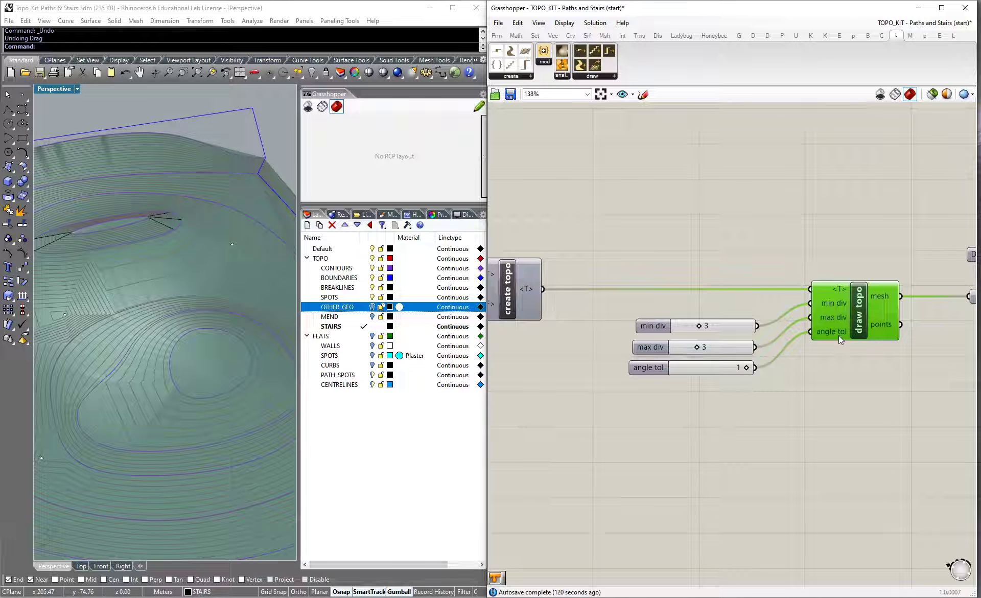
scroll(566, 346, down, 4)
scroll(829, 304, up, 3)
scroll(656, 306, down, 4)
scroll(864, 283, up, 4)
drag(888, 329, 651, 235)
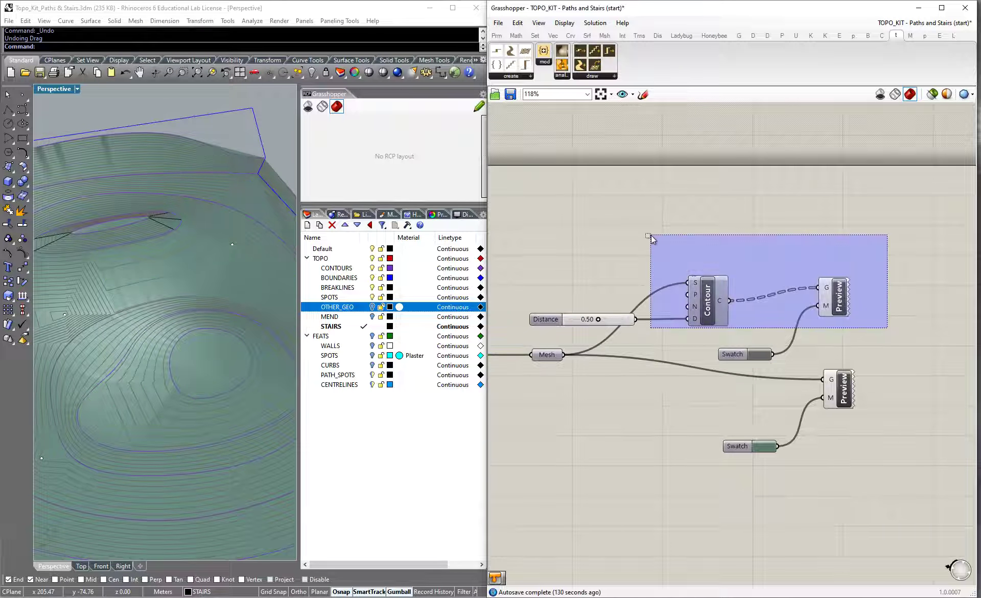
click(867, 248)
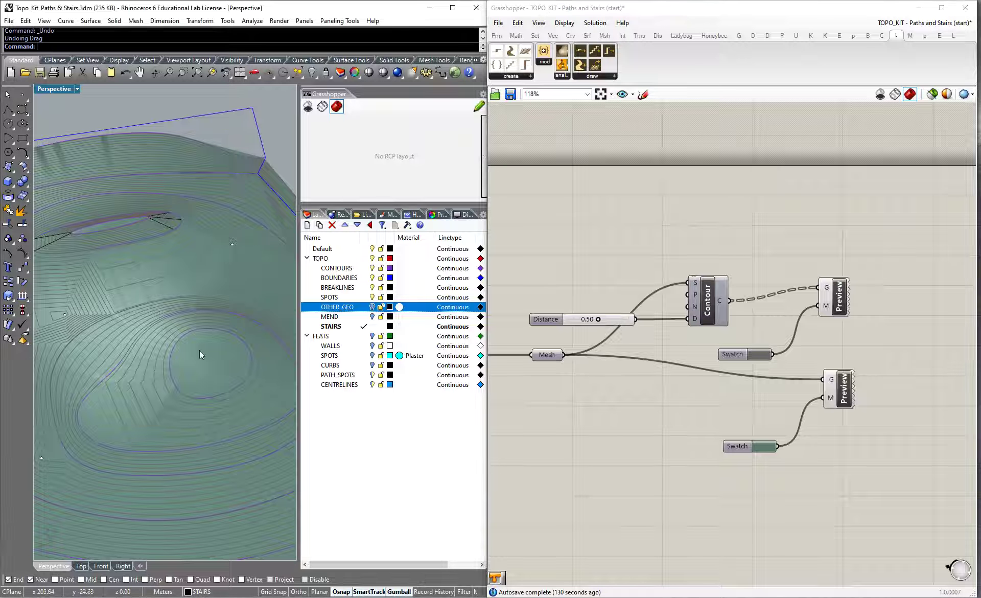
Step: Change the colour swatch of the mesh preview to a lighter green
right_drag(143, 345, 214, 287)
drag(884, 488, 726, 372)
click(827, 458)
click(766, 446)
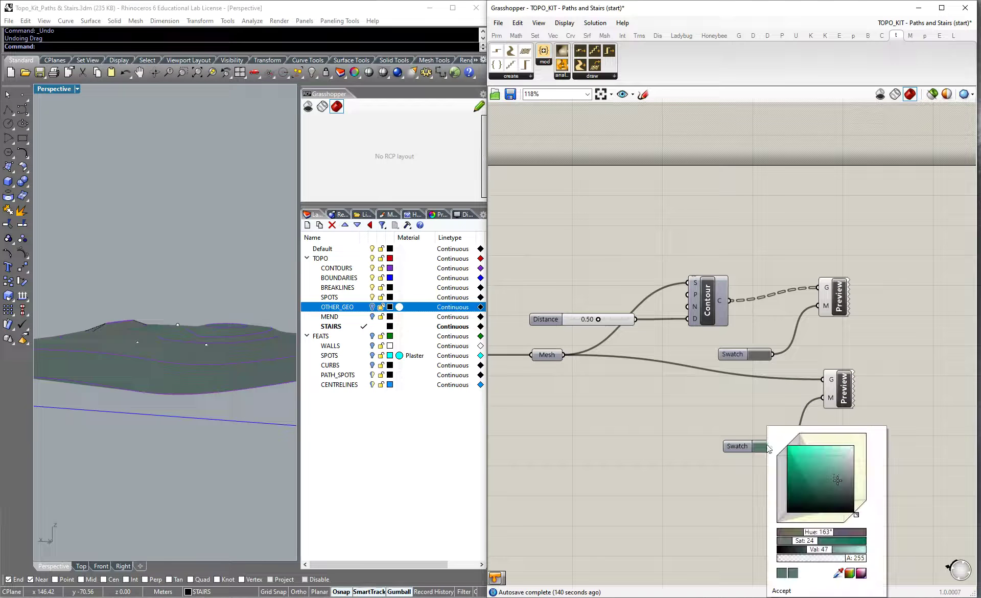
click(843, 474)
Step: Frame the whole terrain in the Perspective view and save the Rhino model
key(Home)
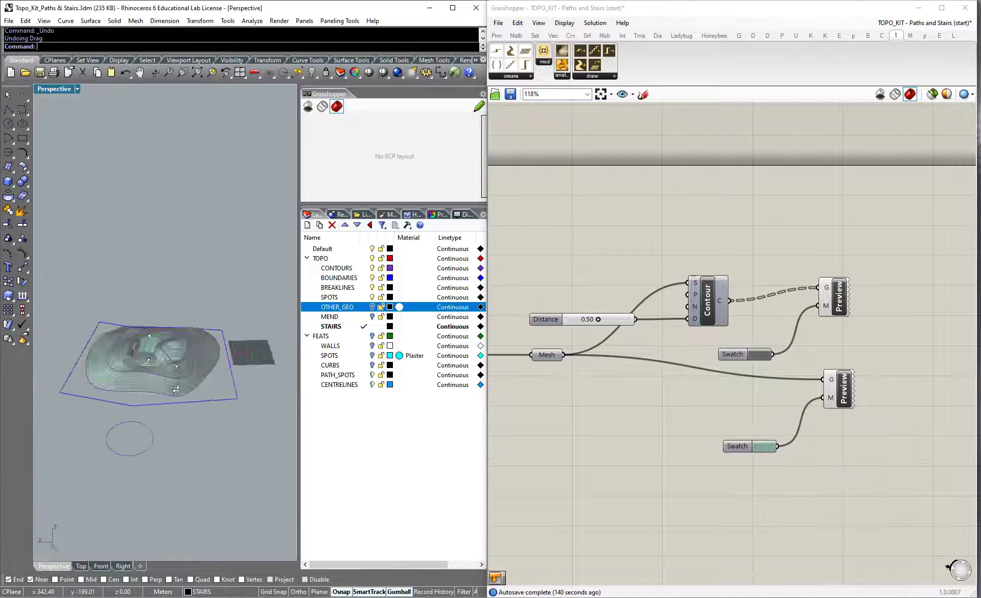
click(40, 72)
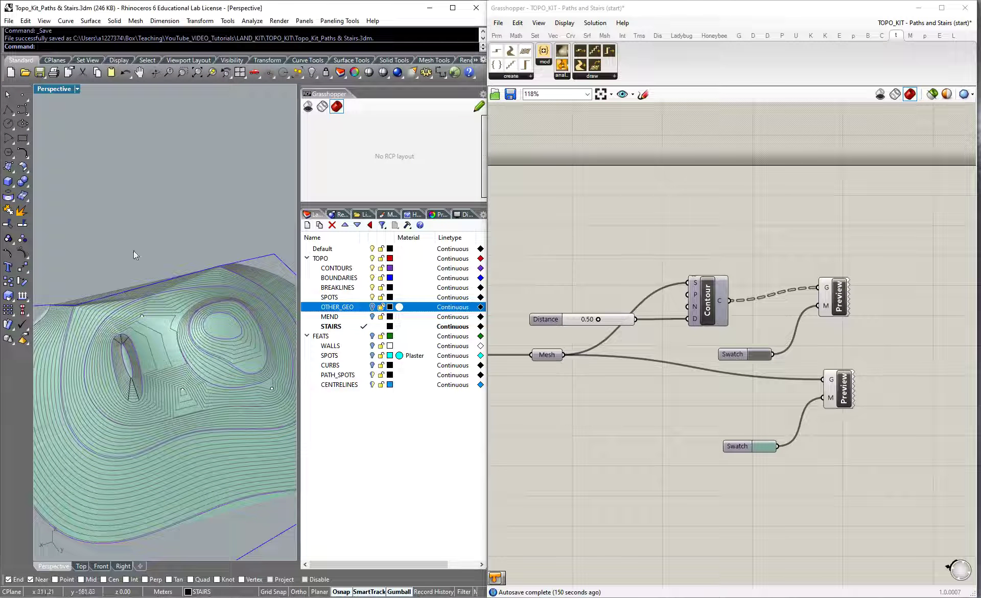
scroll(155, 256, down, 2)
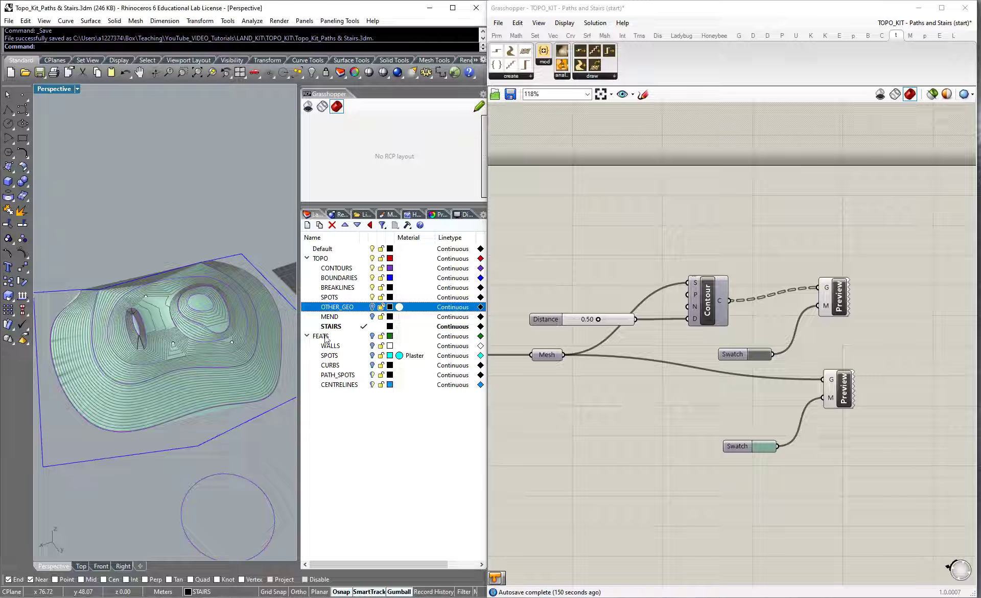
Step: Look over the FEATS layer group and its PATH_SPOTS sublayer beside the terrain
click(335, 338)
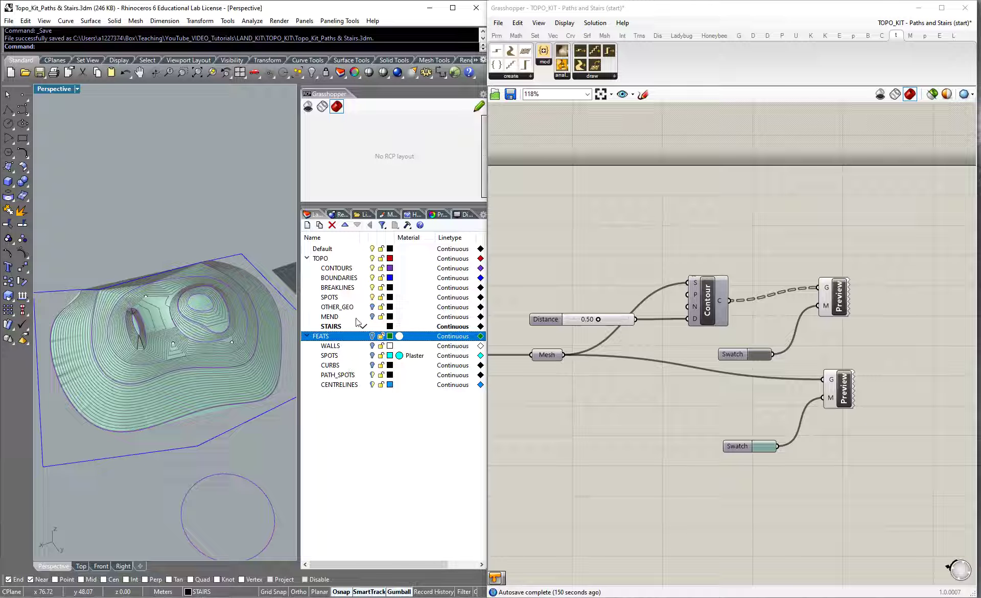
right_drag(240, 353, 233, 381)
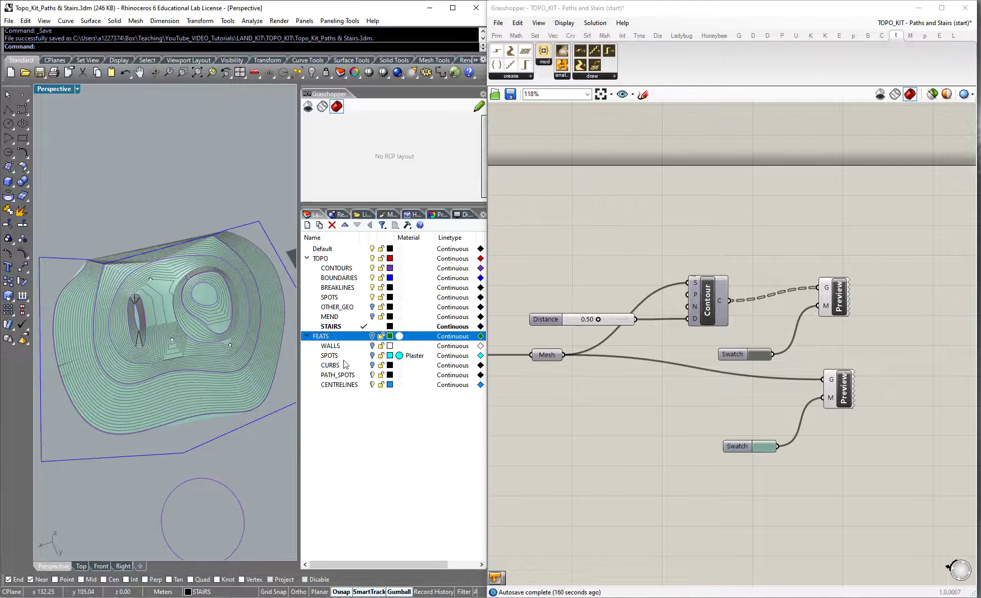
click(356, 377)
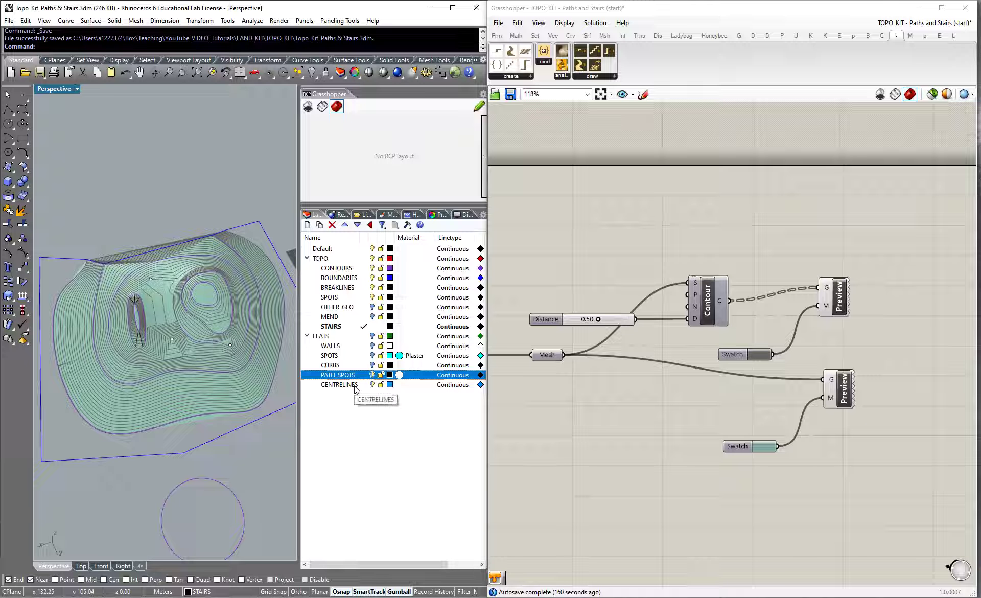
Step: Hide the CONTOURS, BOUNDARIES, BREAKLINES and SPOTS sublayers of TOPO
click(372, 268)
click(372, 278)
click(372, 287)
click(372, 297)
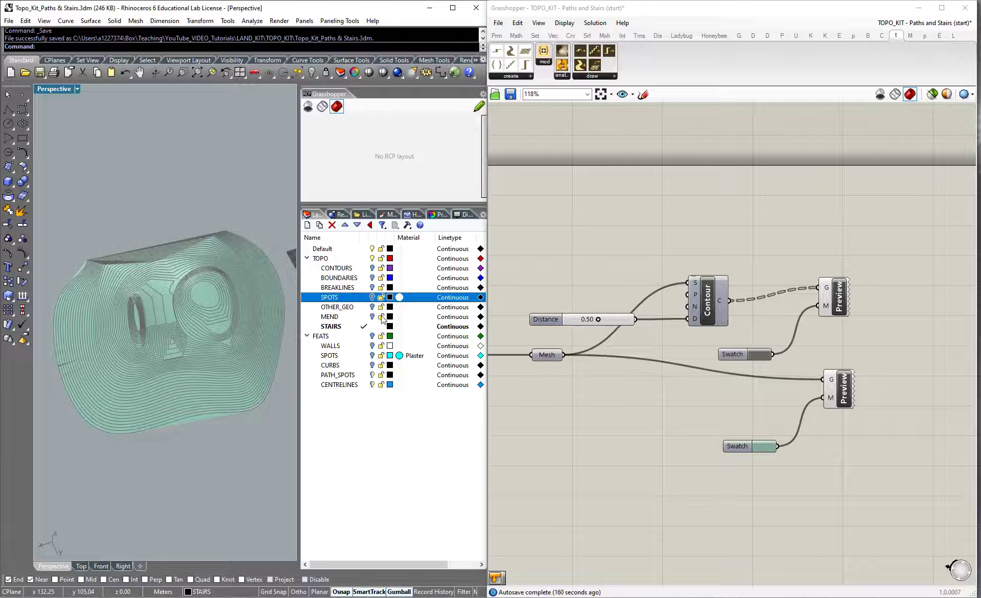
Step: Turn on the FEATS layer group and hide its PATH_SPOTS and CENTRELINES sublayers
click(372, 336)
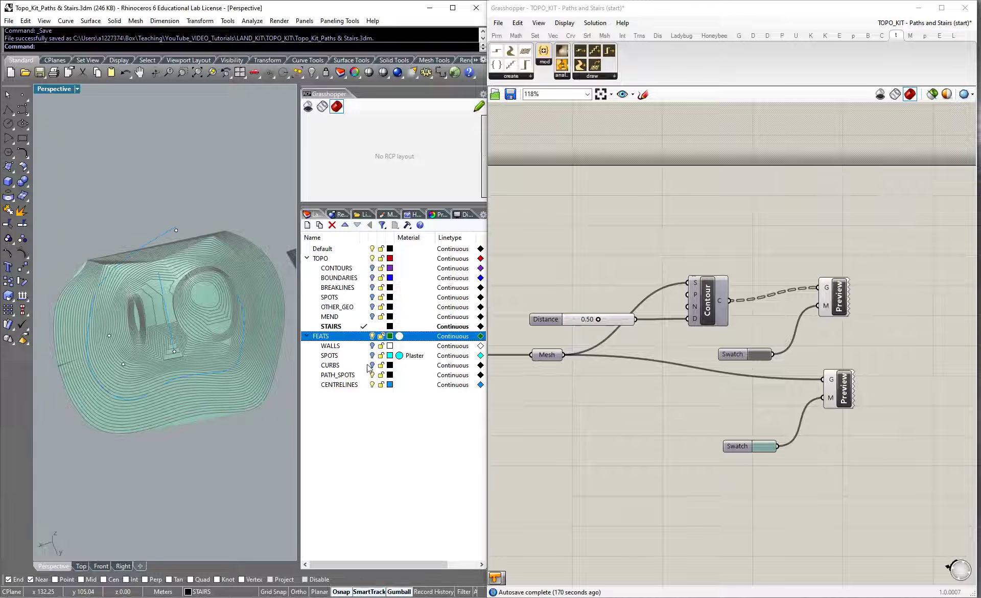
click(372, 374)
click(372, 384)
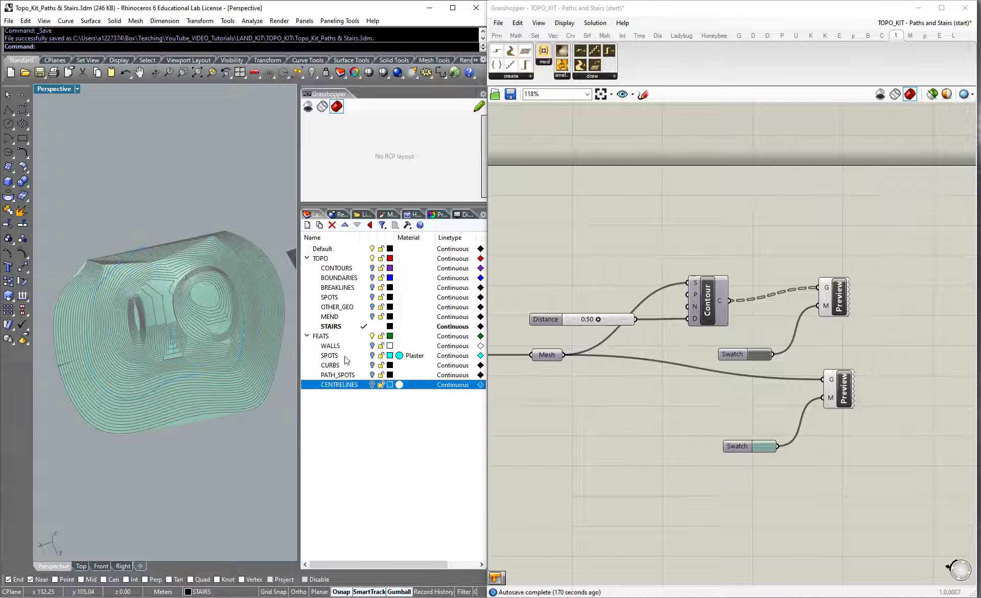
right_drag(190, 358, 214, 353)
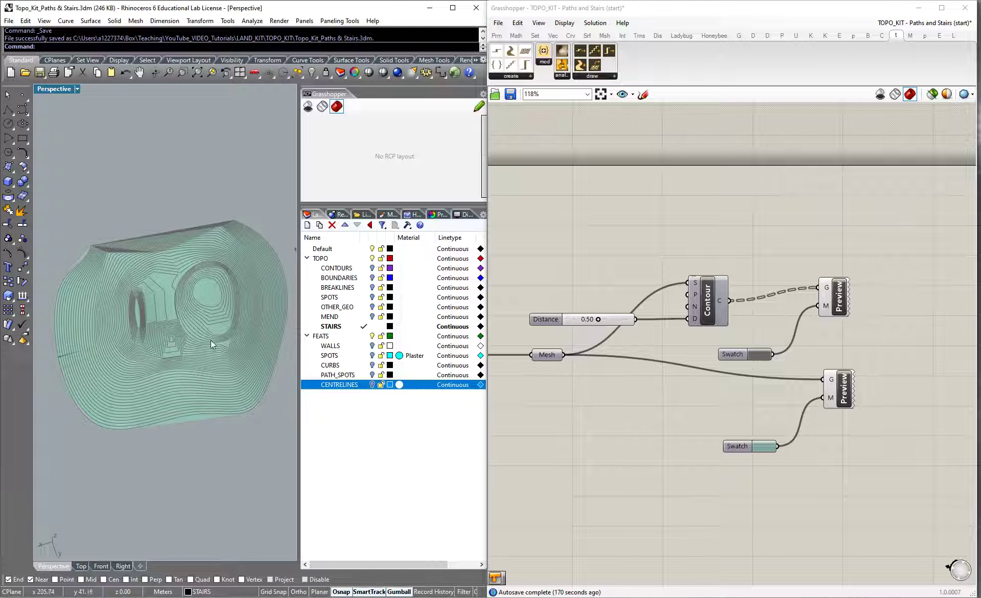
scroll(173, 311, up, 2)
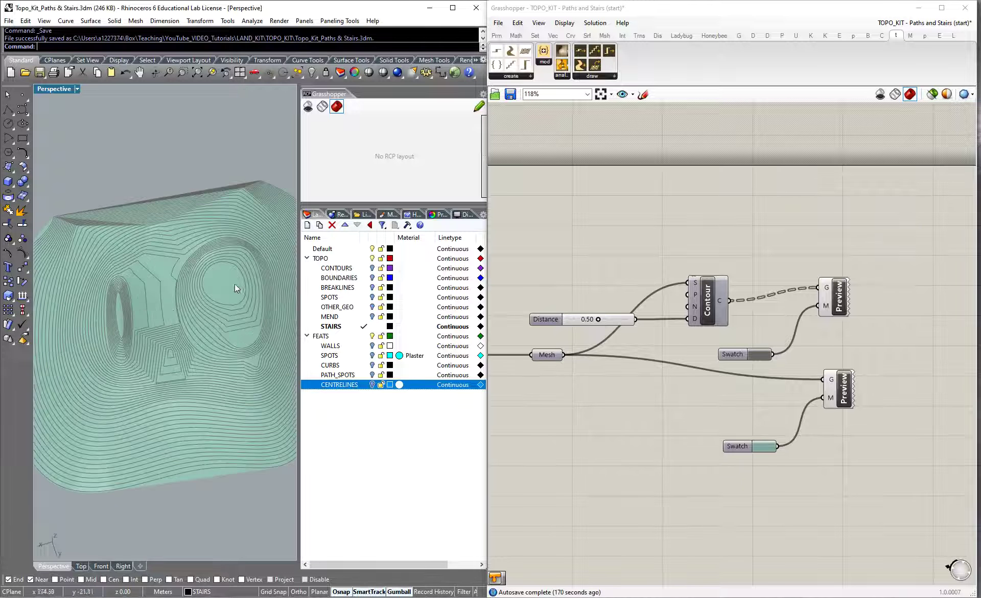
Step: Show the CENTRELINES sublayer of FEATS and select the long looping path centreline to inspect it against the terrain
click(372, 384)
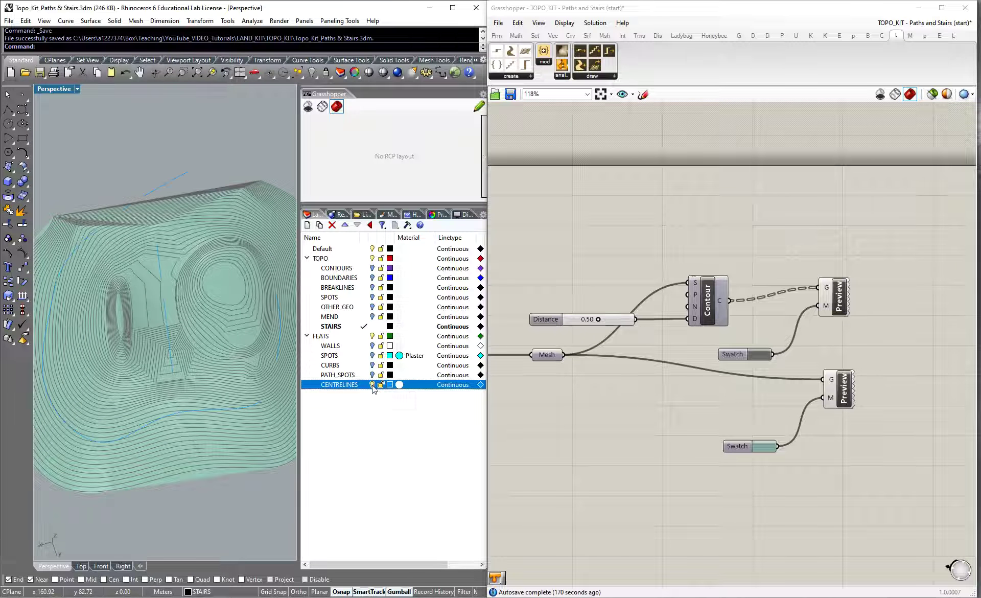
right_drag(174, 330, 170, 420)
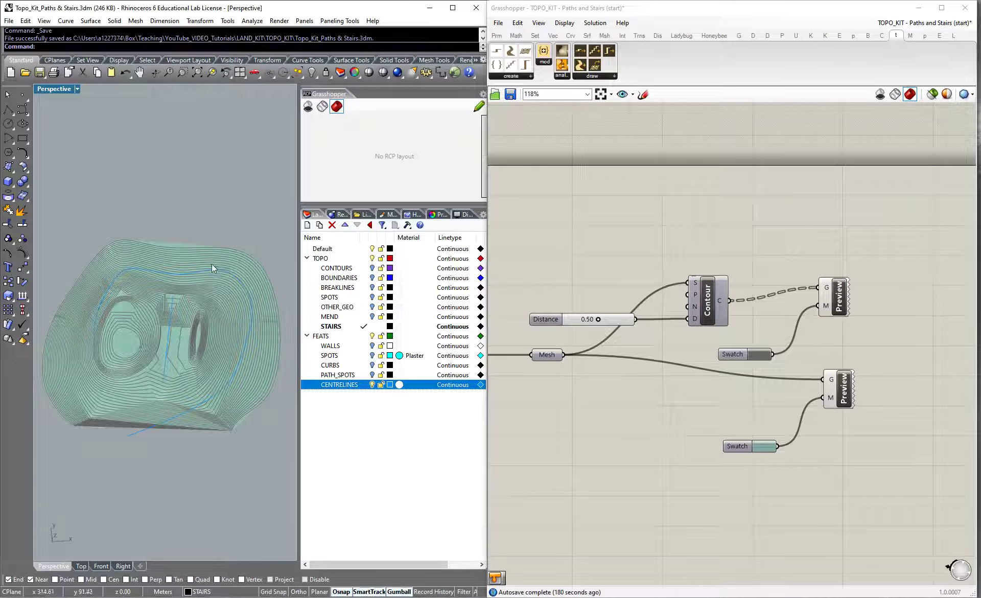
scroll(102, 363, up, 8)
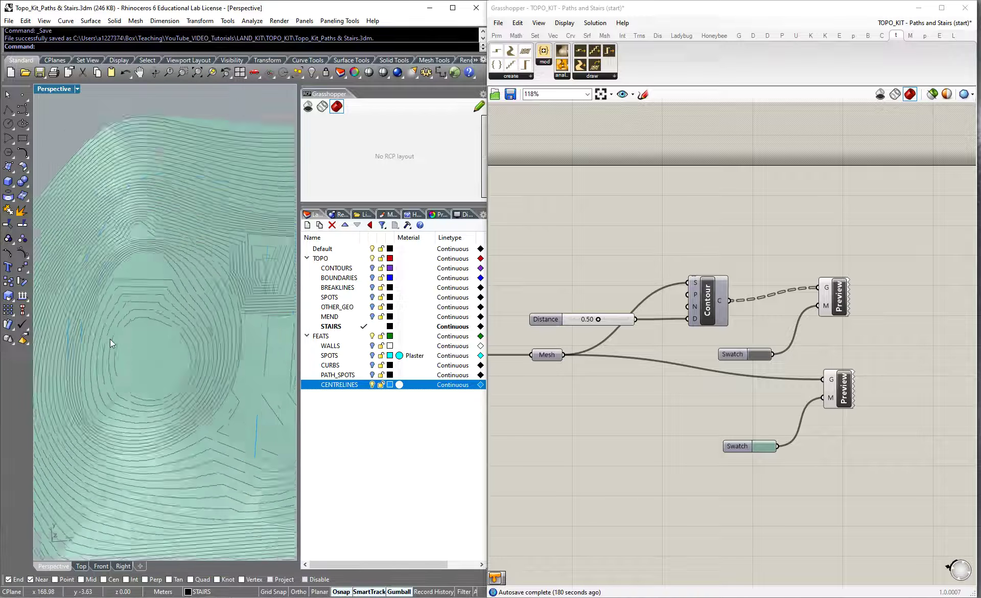
click(225, 412)
scroll(128, 404, down, 10)
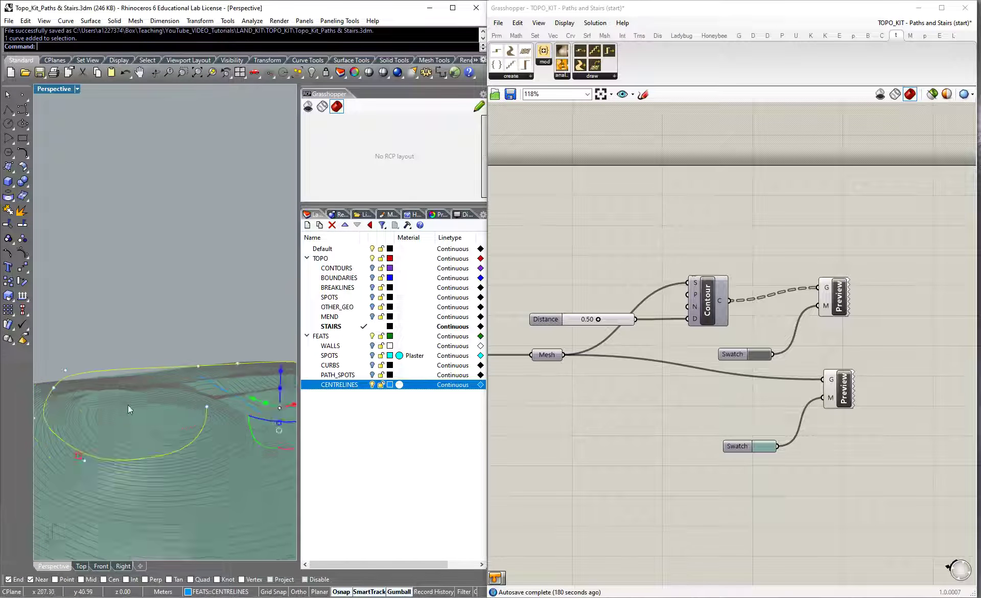
right_drag(138, 450, 142, 496)
scroll(192, 398, up, 10)
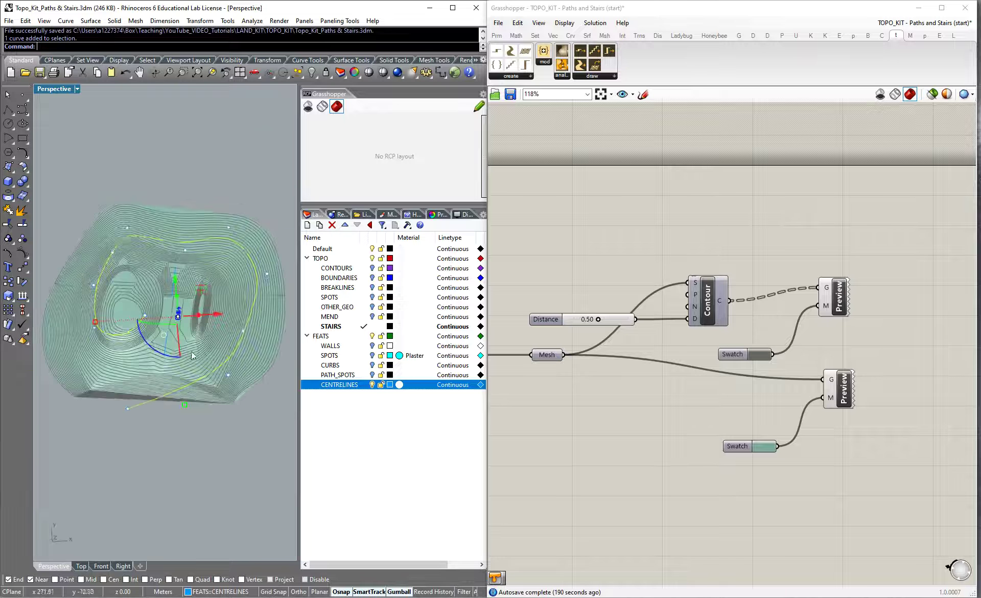
scroll(203, 360, down, 10)
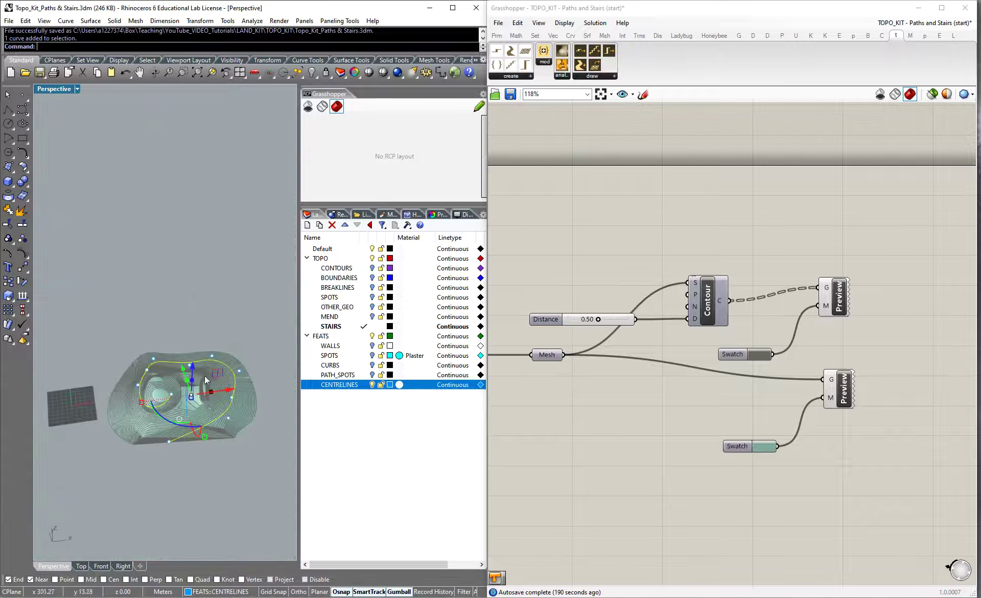
Step: Inspect the short straight centreline in the middle of the terrain by selecting it, and clear the selection
right_drag(204, 375, 195, 442)
click(204, 461)
scroll(191, 366, up, 5)
click(173, 361)
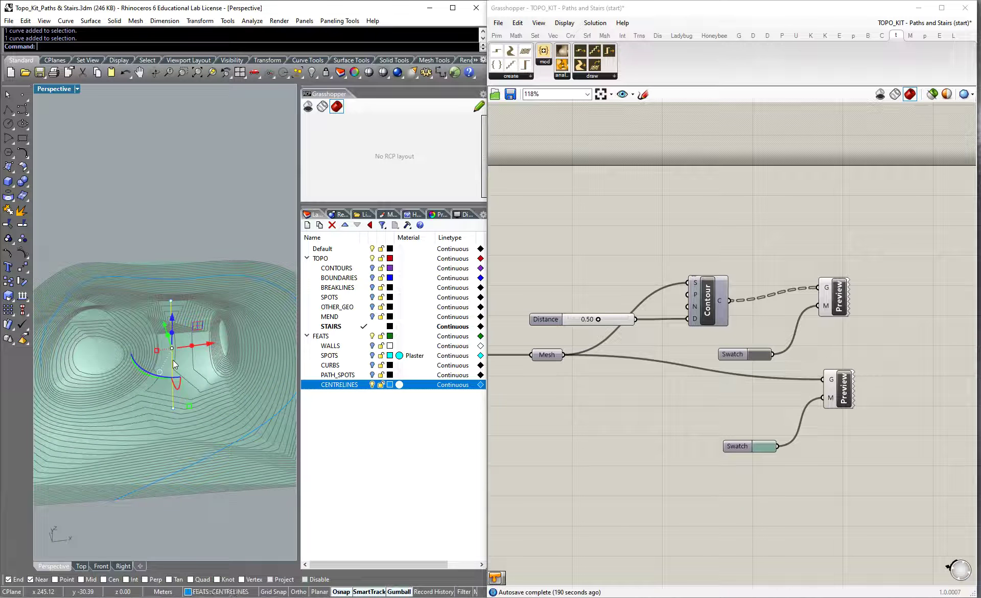
scroll(191, 379, down, 3)
click(136, 453)
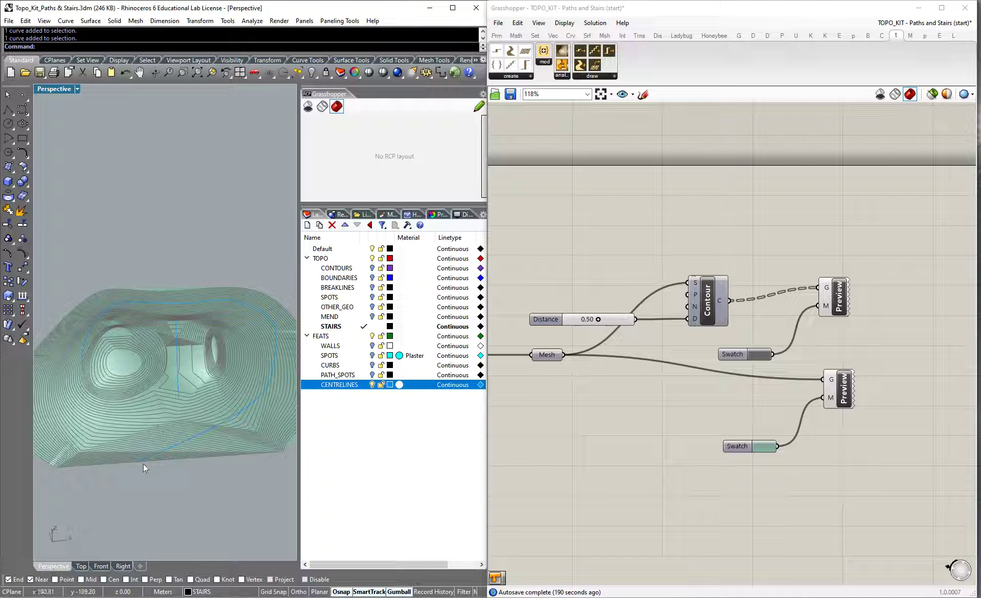
Step: Show the PATH_SPOTS sublayer of FEATS together with the centrelines, and bring the Paths and Centrelines group into view
click(372, 375)
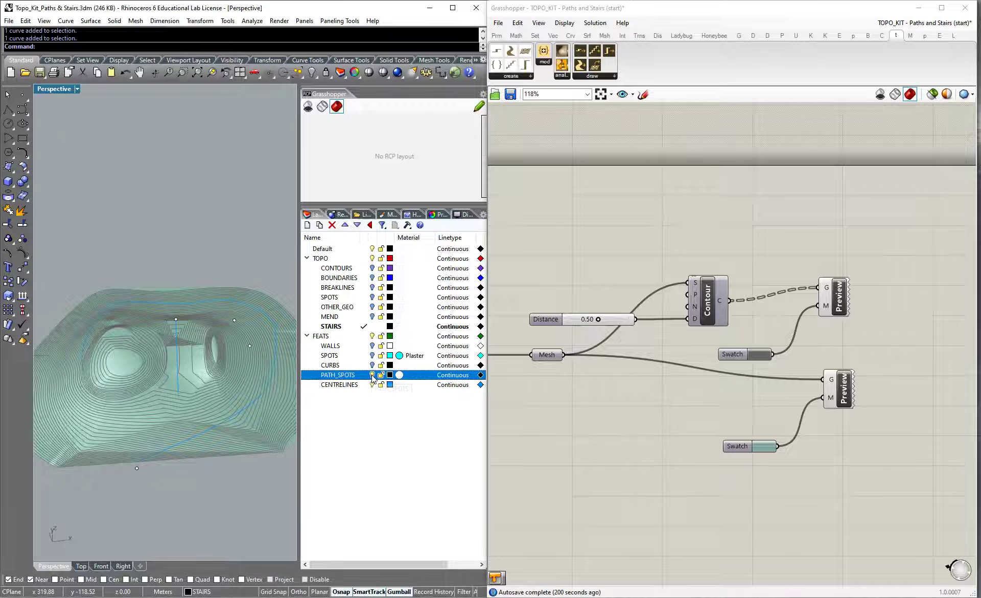
right_drag(192, 358, 182, 240)
scroll(181, 229, up, 3)
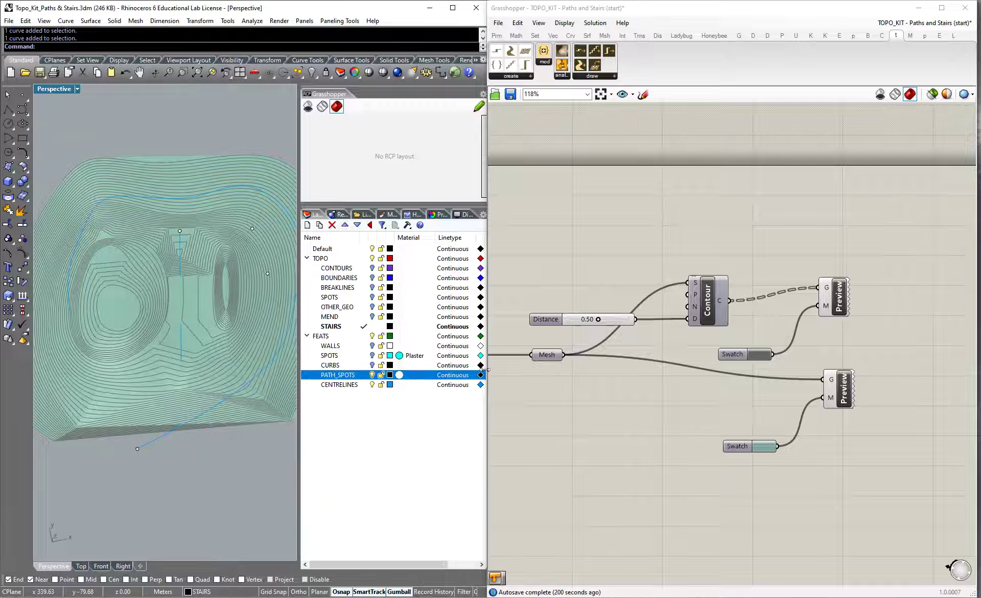
scroll(691, 347, down, 6)
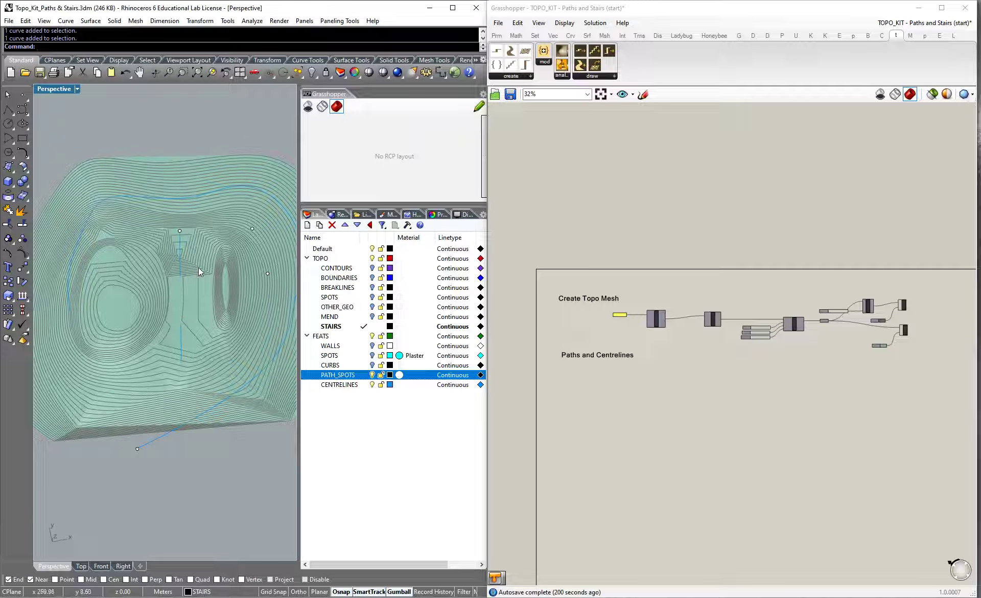
Step: Draw a trial four-point polyline across the lower edge of the terrain in the Top view and undo it
click(7, 112)
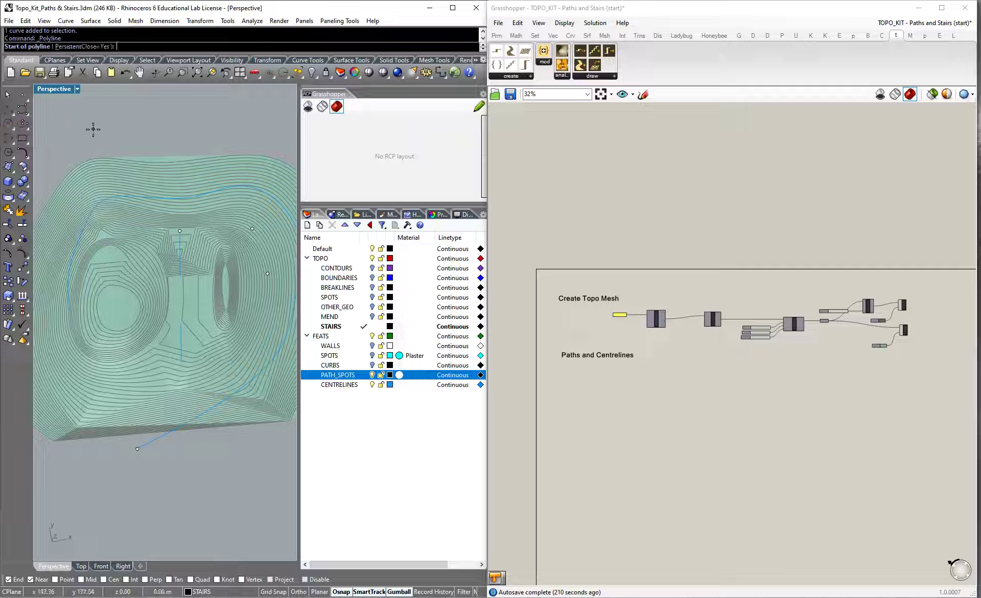
scroll(134, 159, down, 2)
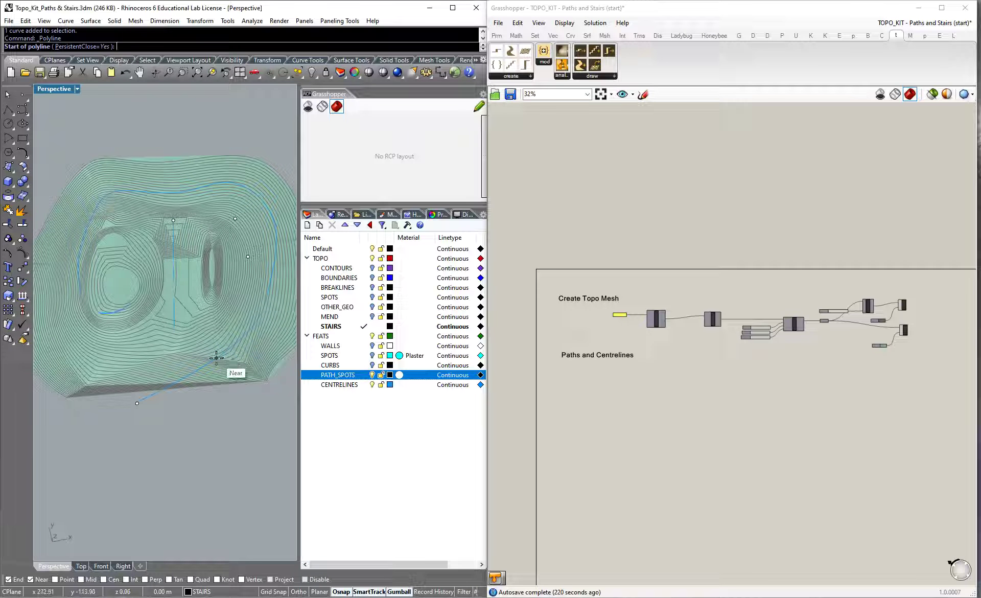
scroll(138, 478, up, 2)
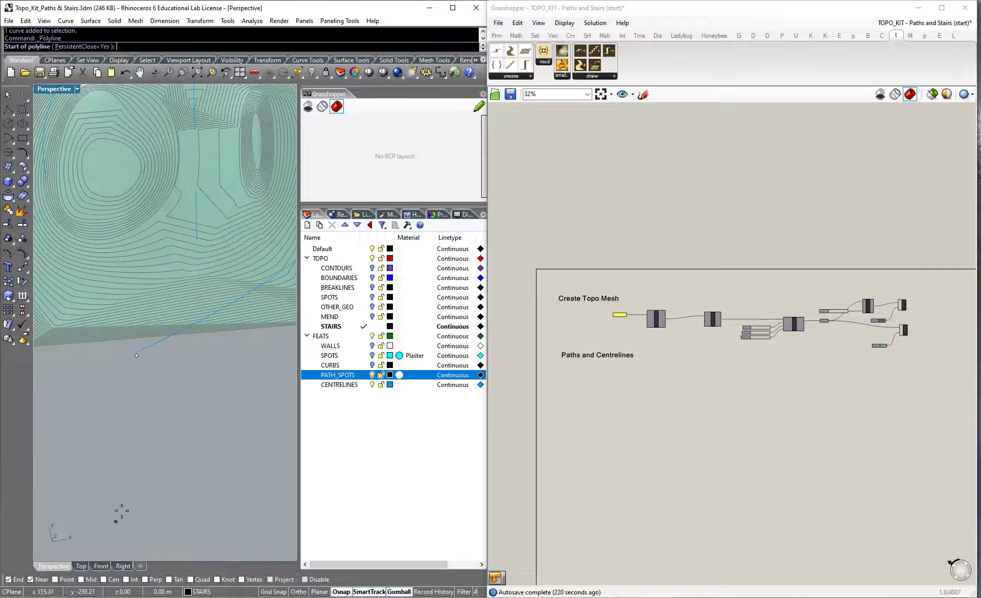
click(82, 566)
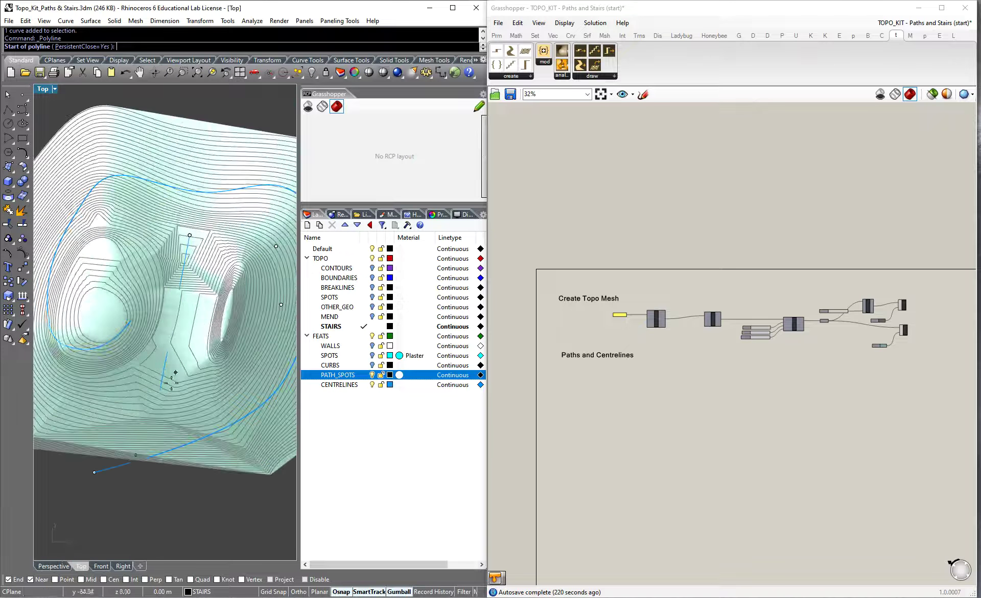
click(112, 522)
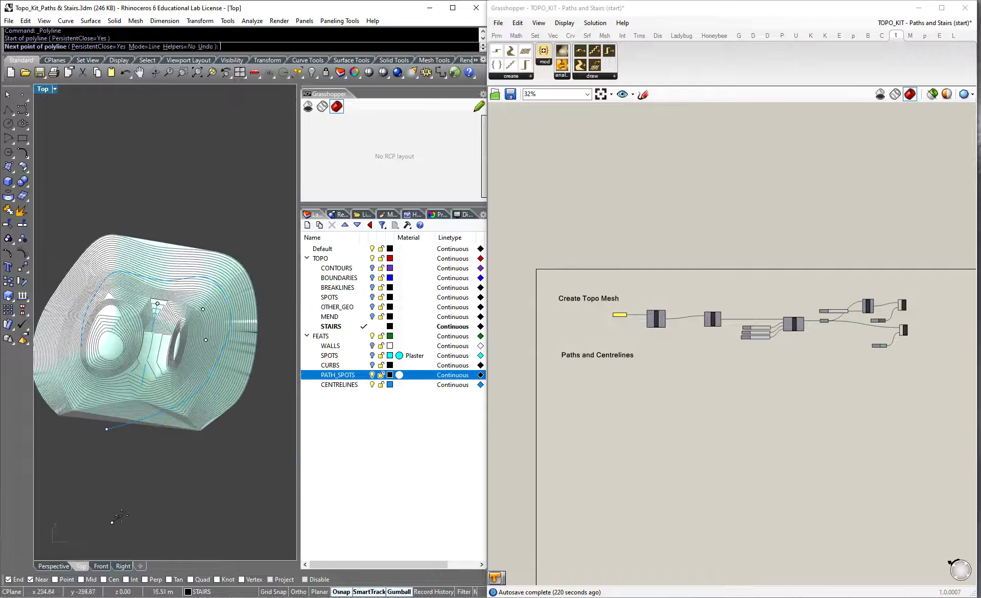
click(170, 448)
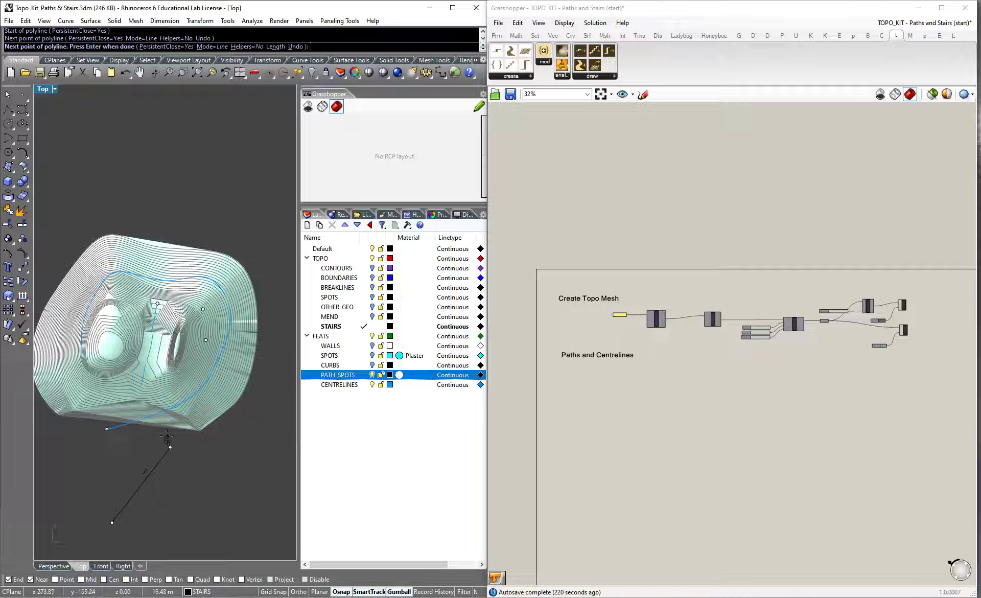
click(121, 404)
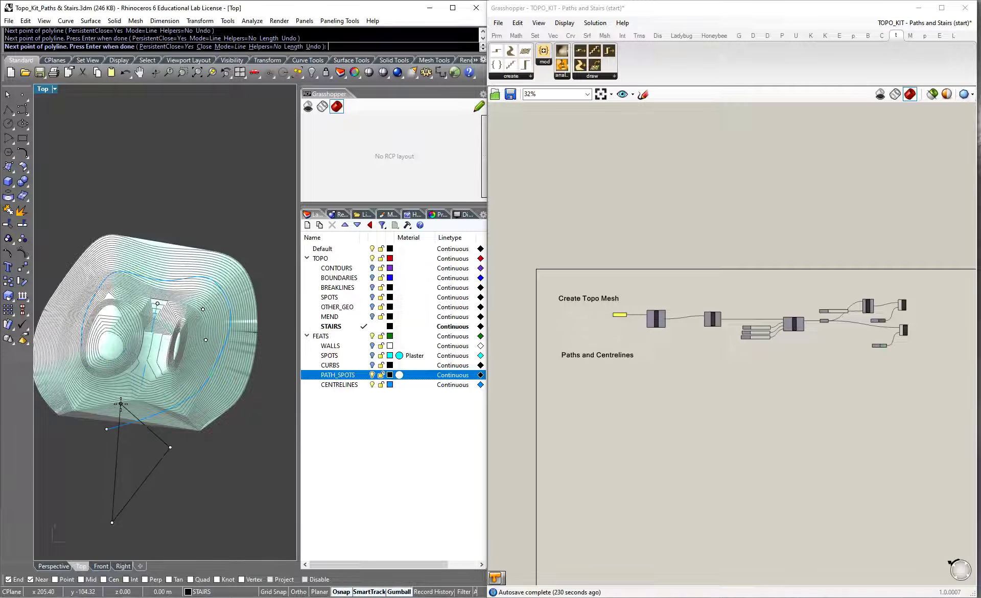
click(63, 399)
key(Return)
key(ctrl+z)
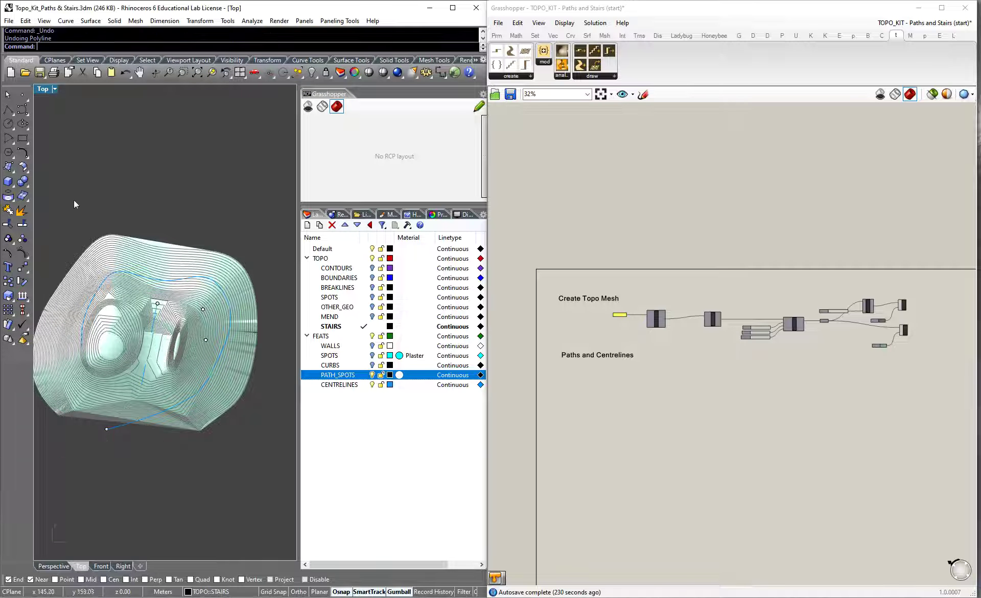
Step: Draw a closed four-point polyline with the Polyline command over the terrain's lower edge and delete it
key(Return)
click(128, 540)
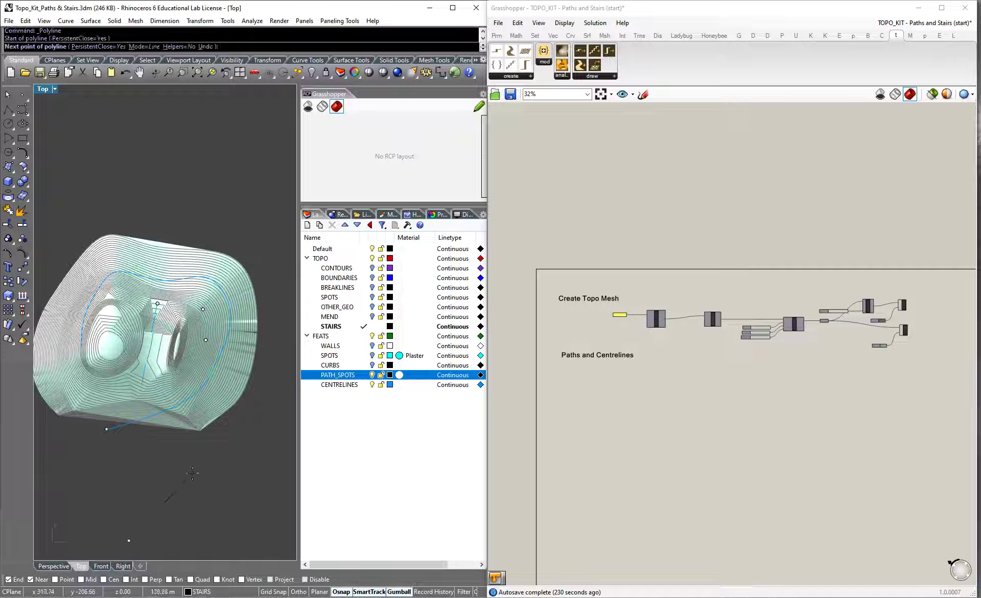
click(193, 471)
click(150, 416)
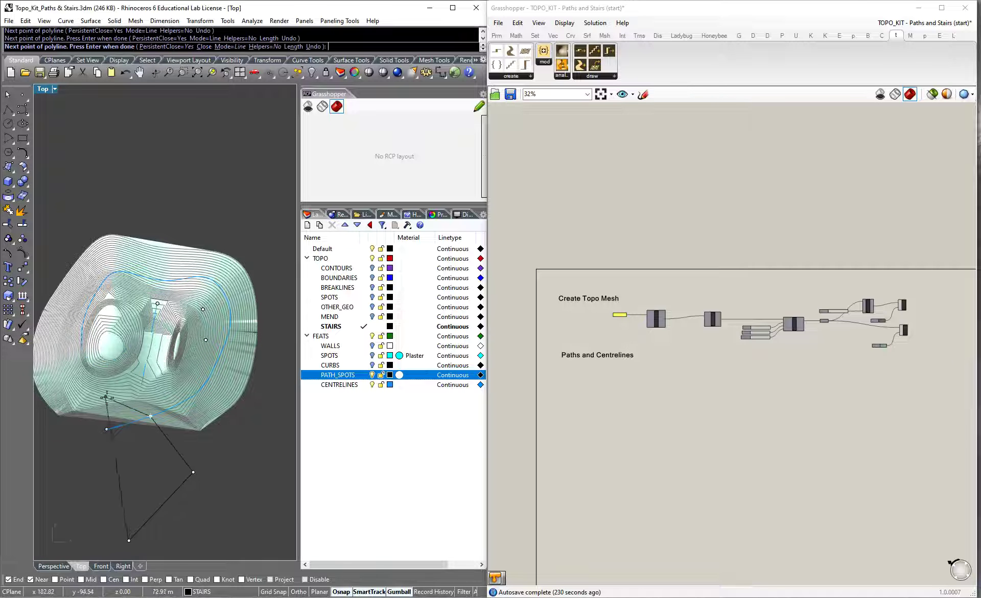
click(72, 395)
key(Return)
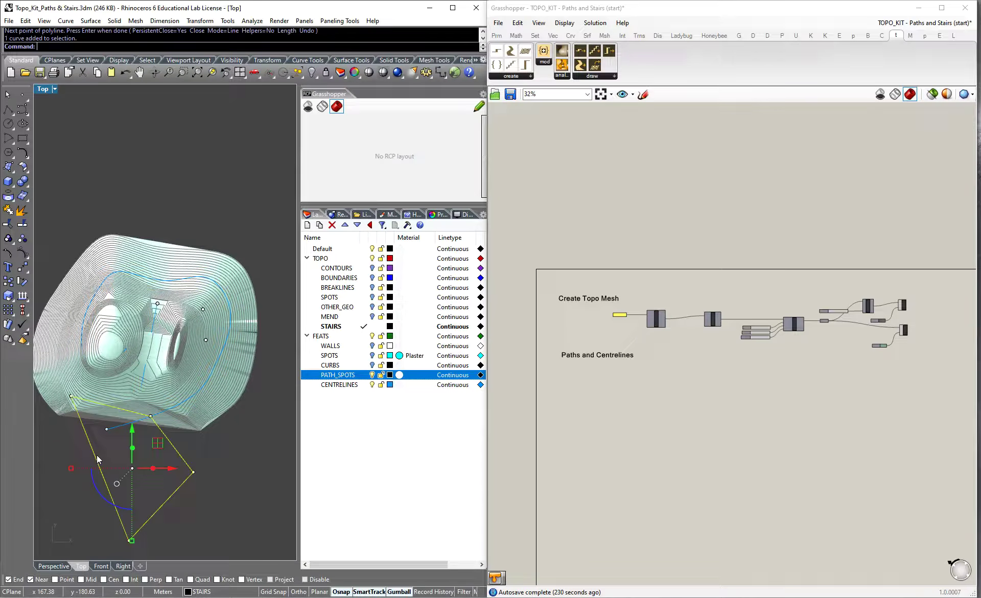
key(Delete)
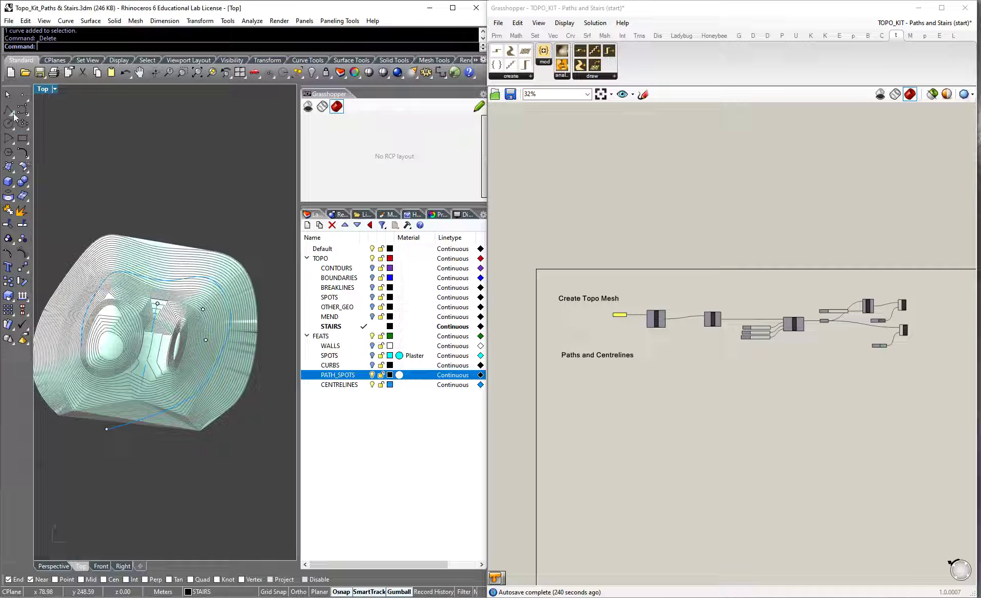
Step: Draw a small triangular polyline in the empty area below the terrain and undo it
click(12, 114)
click(24, 113)
click(150, 528)
click(169, 480)
click(115, 450)
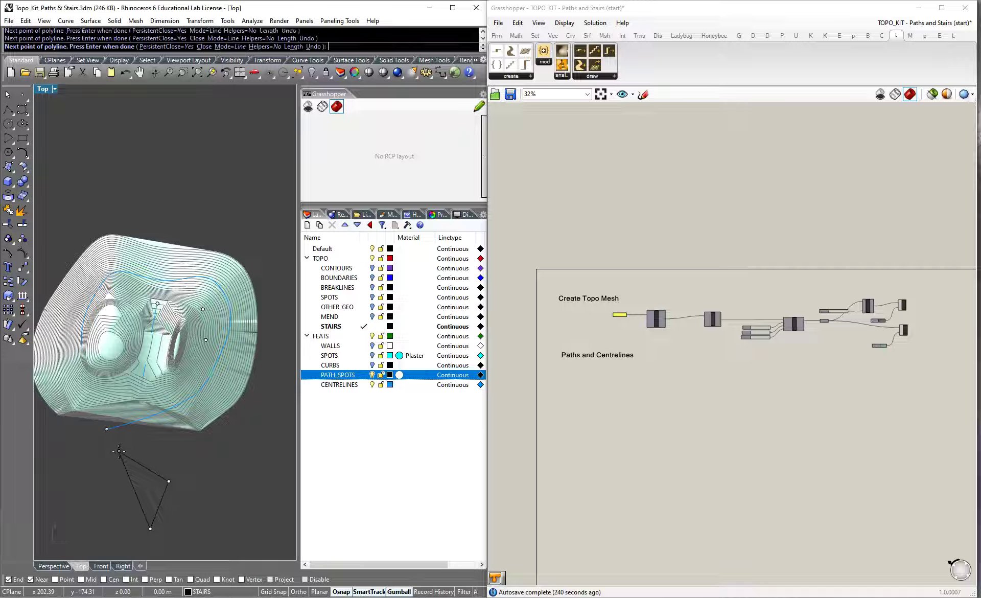
key(Return)
key(ctrl+z)
Step: Draw an open degree 3 curve below the terrain and select it to check its end points
click(23, 111)
click(138, 539)
click(194, 488)
click(121, 446)
key(Return)
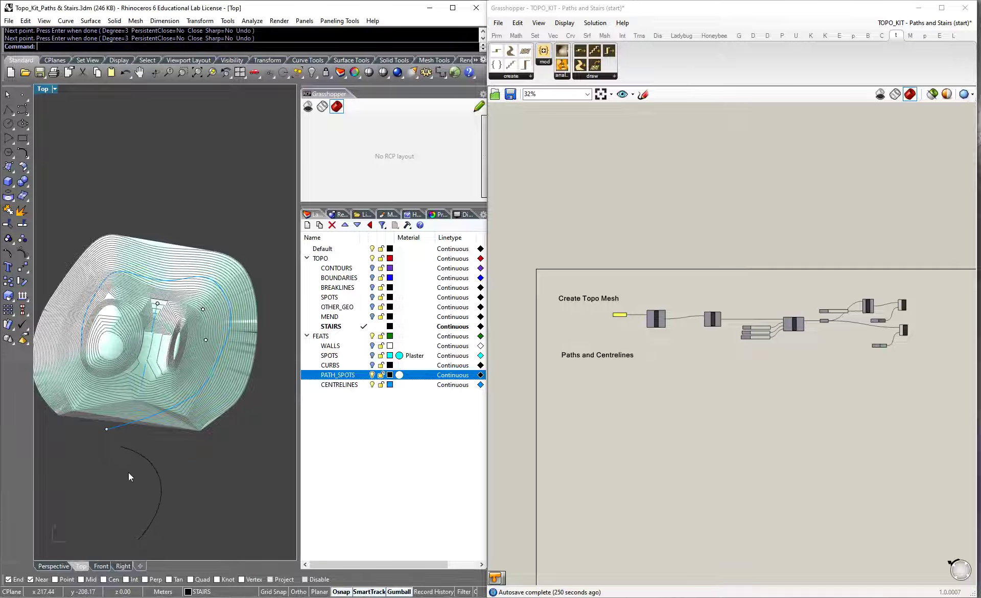
click(138, 541)
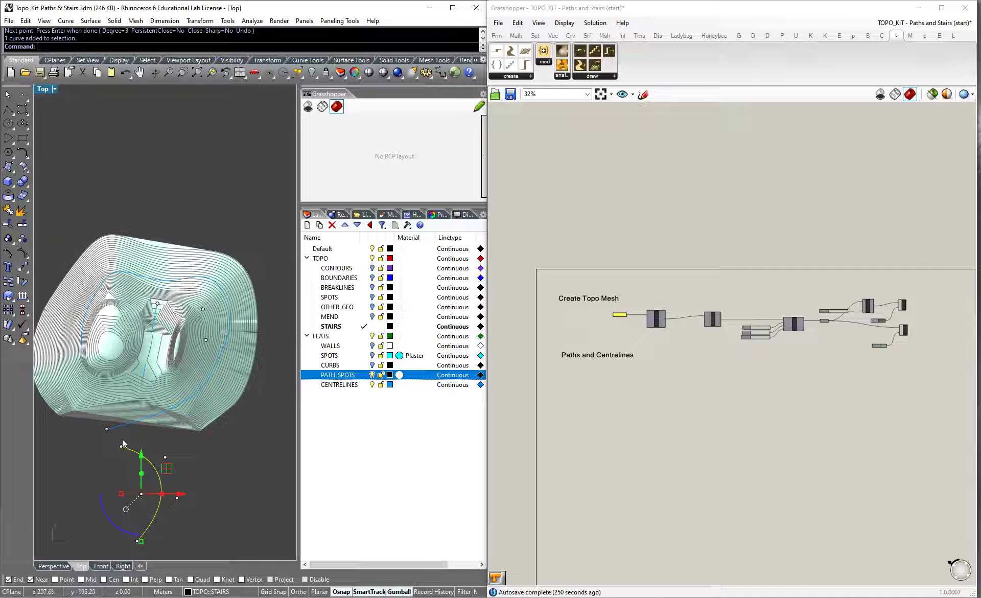
click(207, 473)
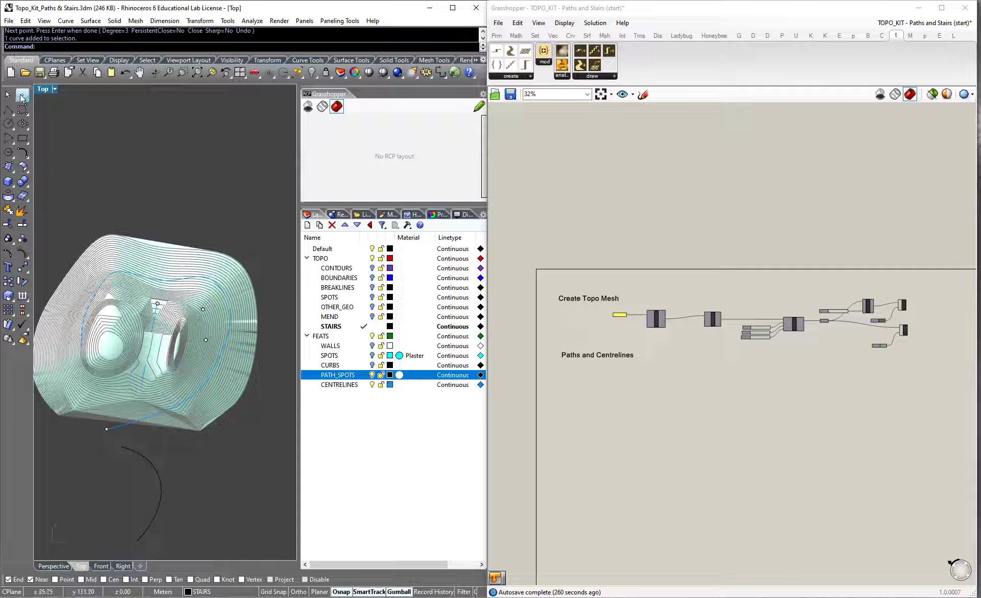
Step: Place a point object at the lower end of the trial curve
click(21, 97)
click(139, 542)
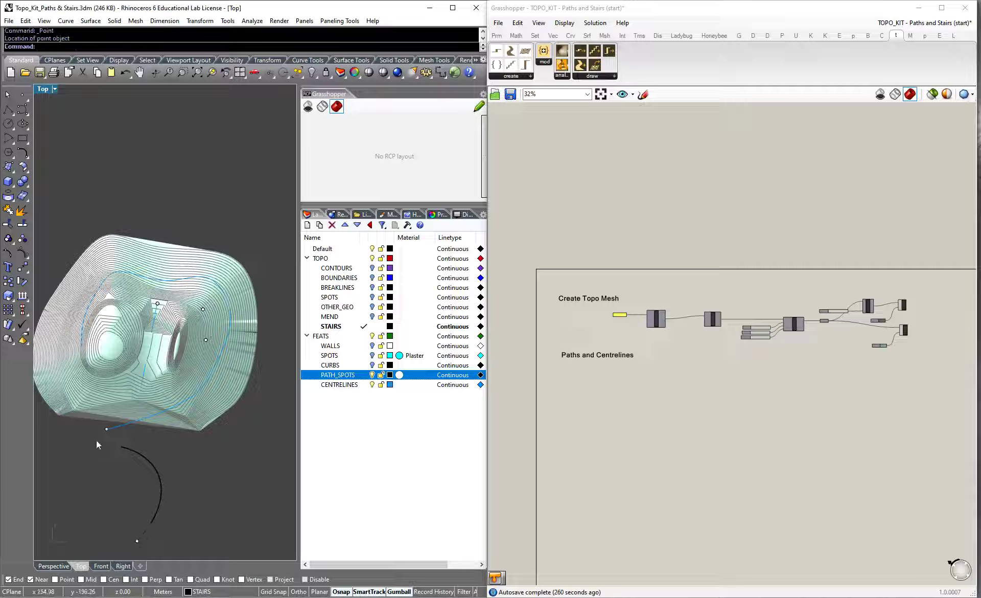
scroll(220, 298, up, 3)
Step: Delete the trial curve and its end point from below the terrain
scroll(228, 516, down, 4)
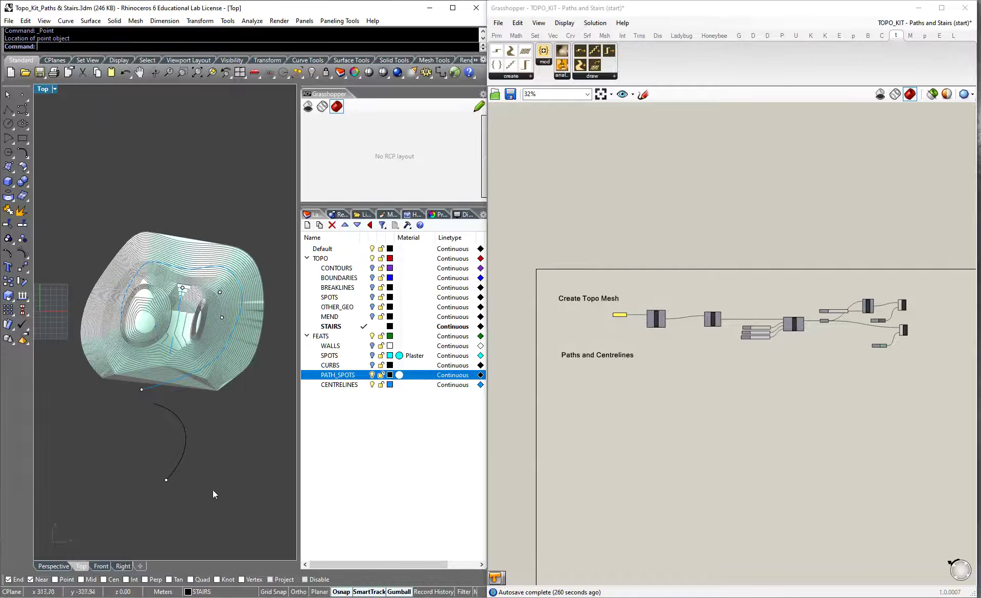
drag(212, 490, 131, 398)
key(Delete)
scroll(246, 342, up, 5)
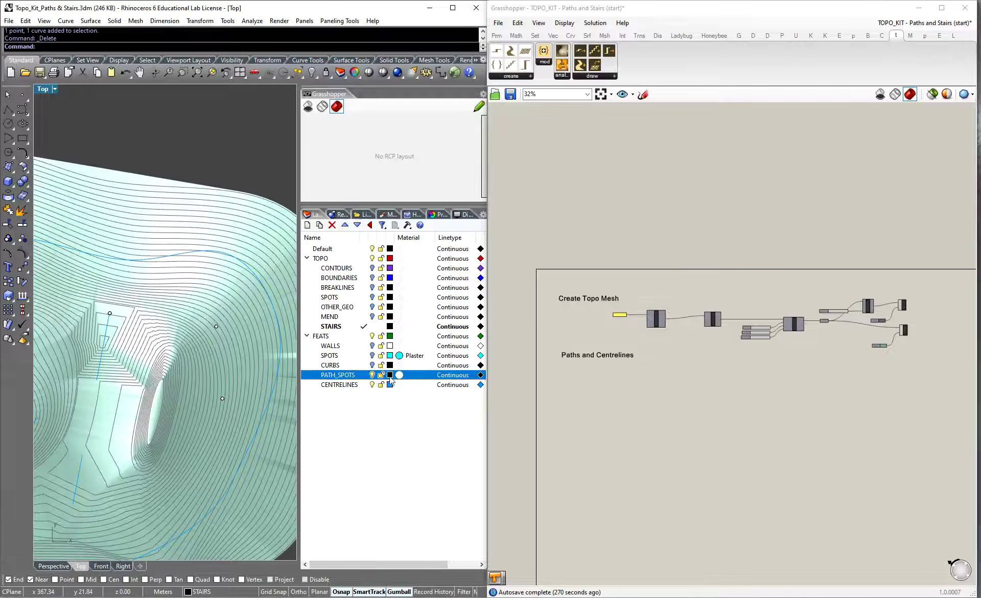
scroll(77, 332, up, 2)
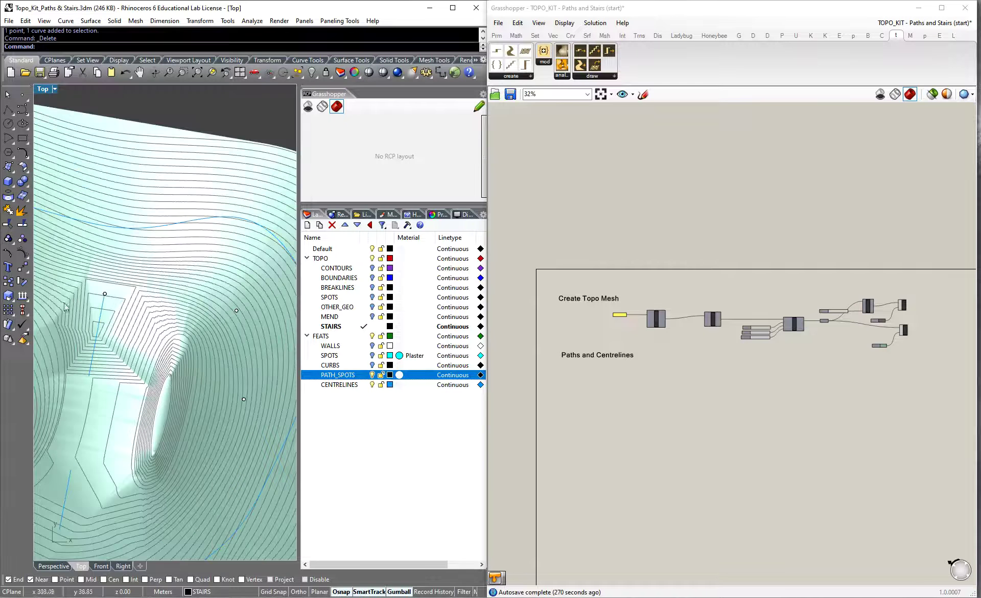
Step: Examine the centreline curves and path spots in relation to the shaded terrain in the perspective view
right_drag(195, 345, 182, 296)
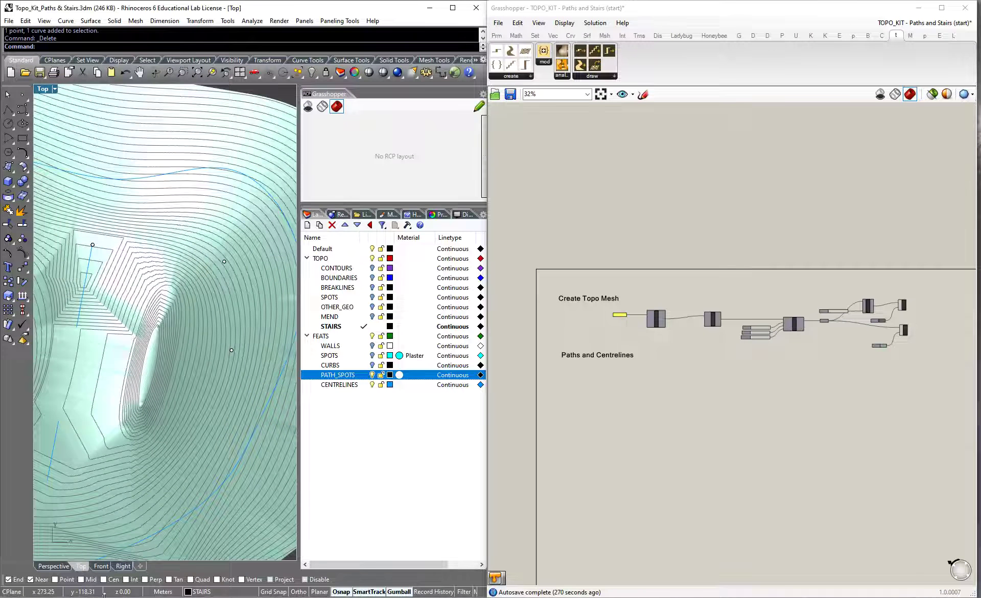
click(47, 566)
scroll(174, 424, down, 5)
right_drag(167, 415, 198, 397)
scroll(252, 358, up, 10)
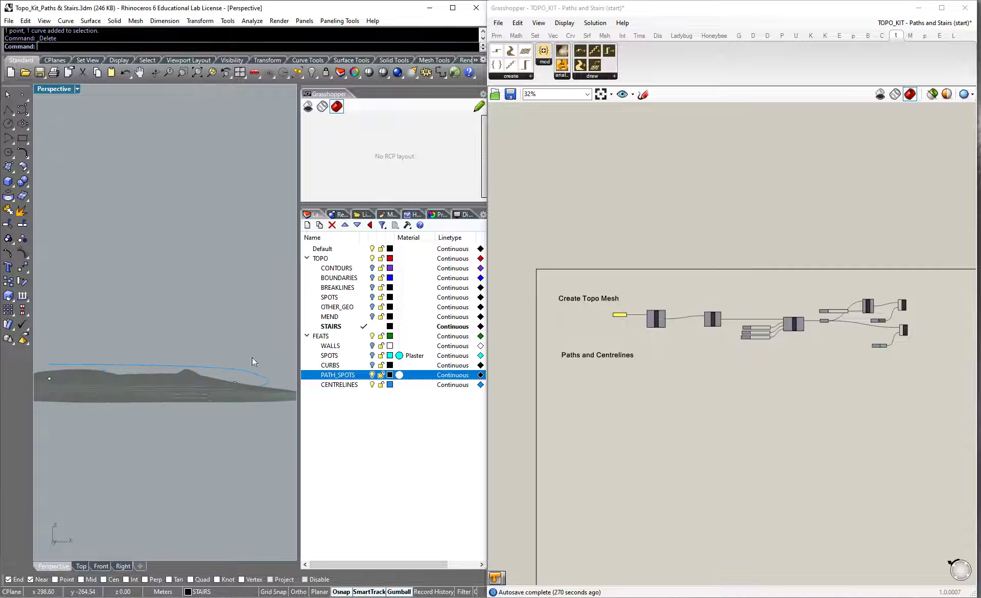
click(217, 397)
right_drag(217, 400, 151, 489)
click(238, 262)
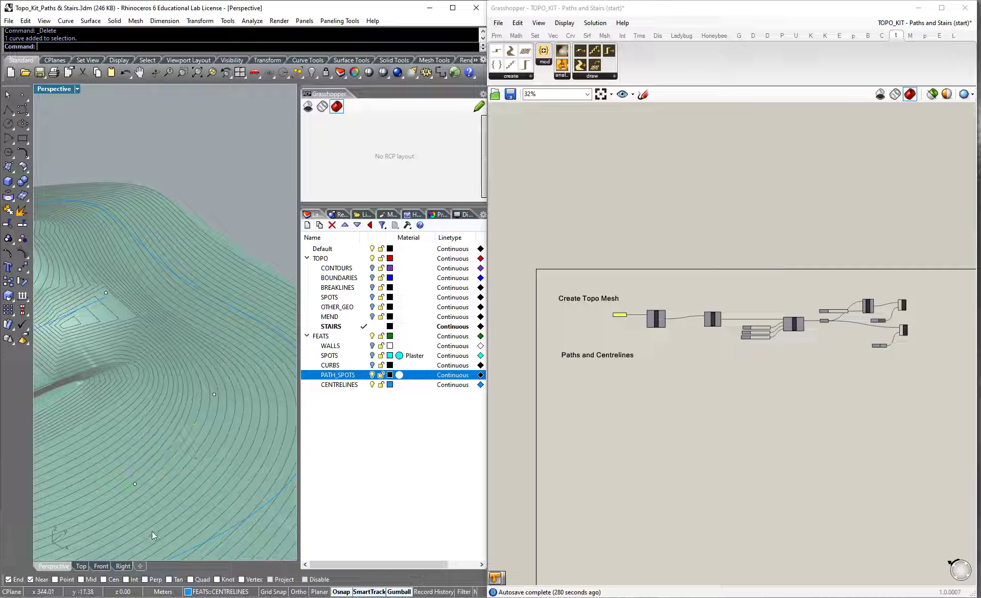
right_drag(214, 443, 196, 429)
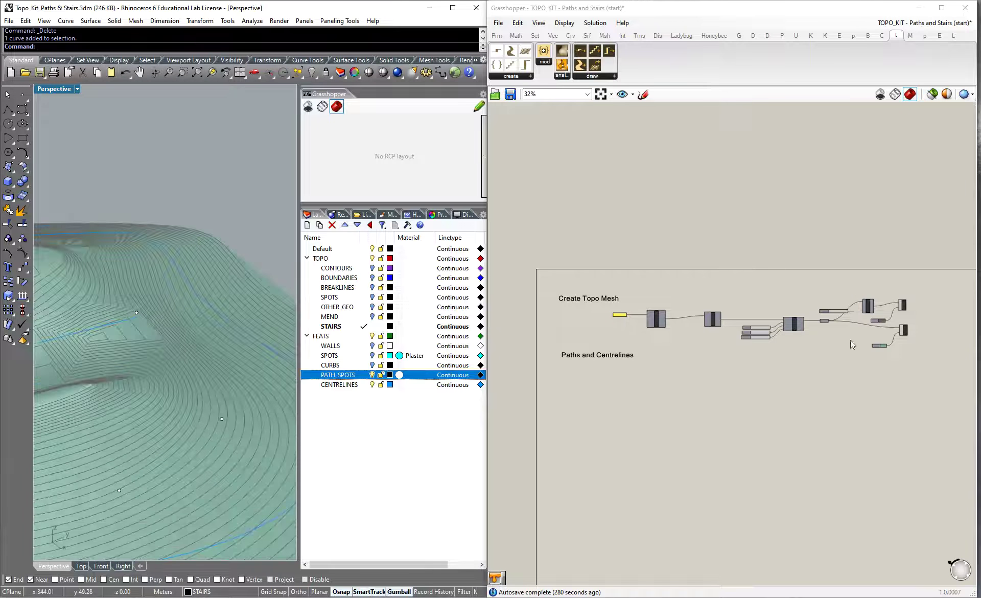
Step: Hide the shaded terrain mesh preview and inspect the short centreline's curve segments on either side of the middle path spot
click(903, 330)
click(840, 446)
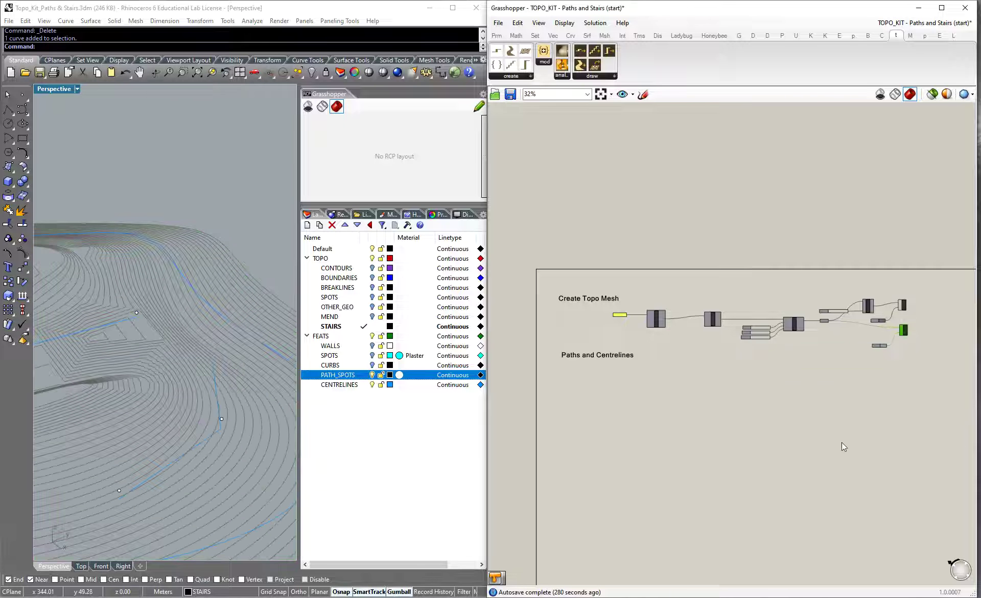
right_drag(183, 389, 206, 394)
scroll(206, 394, up, 3)
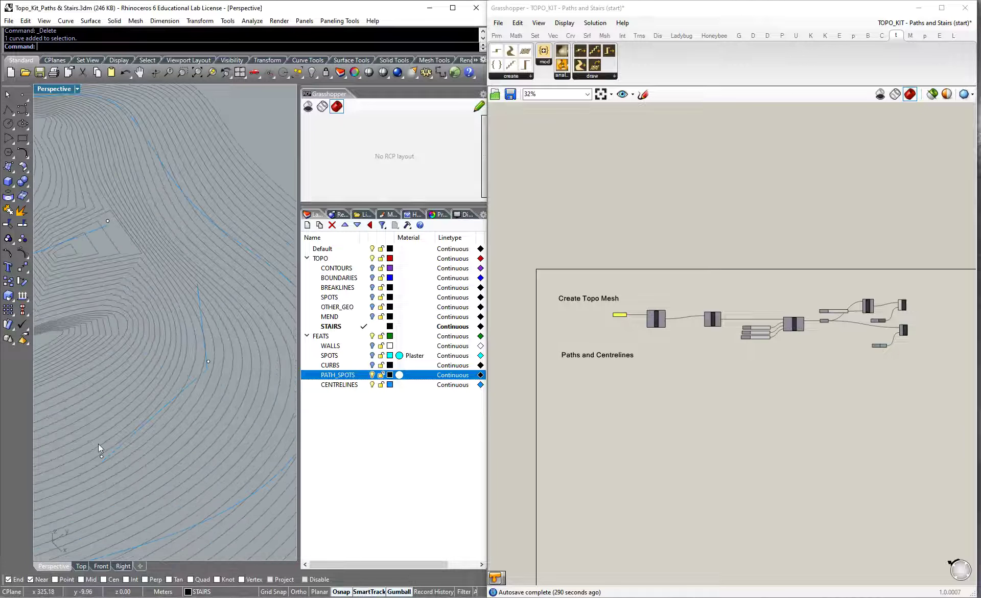
click(121, 446)
key(Escape)
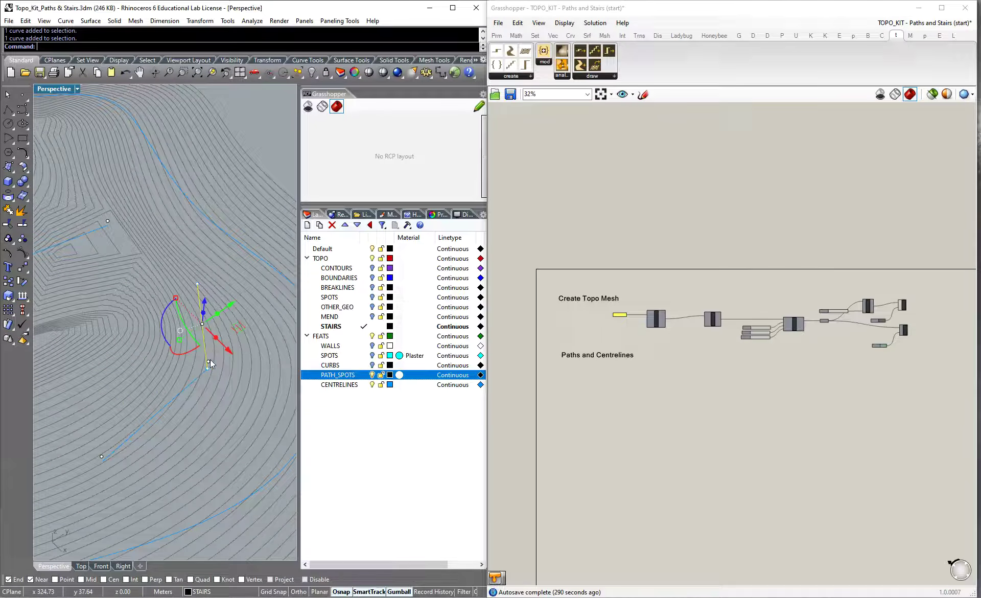
Step: Examine the long centreline around the hill and the remaining path spots over the terrain contours
scroll(210, 360, down, 4)
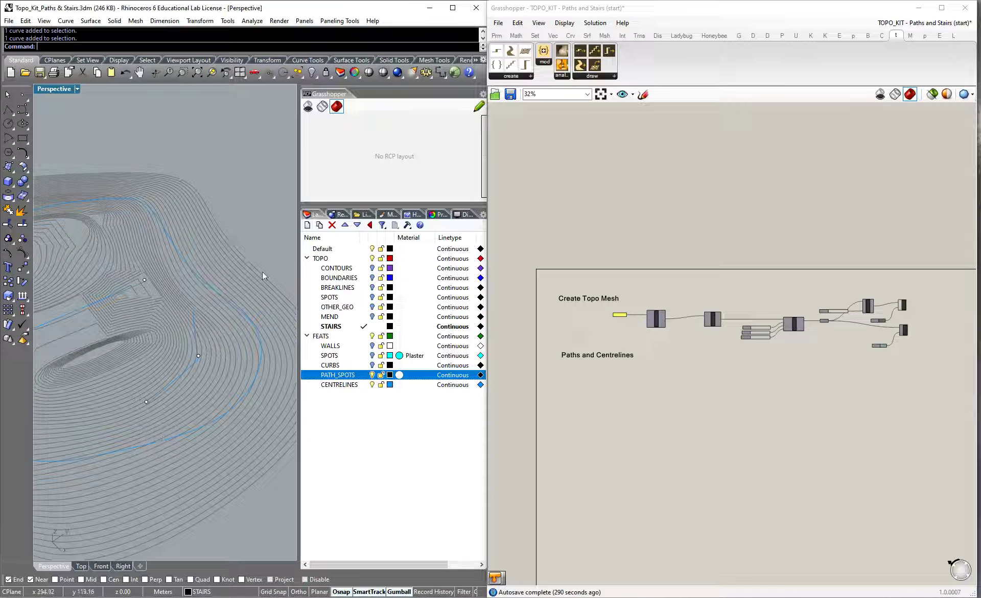
scroll(133, 327, down, 4)
mouse_move(184, 340)
right_down()
mouse_move(200, 344)
mouse_move(158, 351)
mouse_move(192, 336)
right_up()
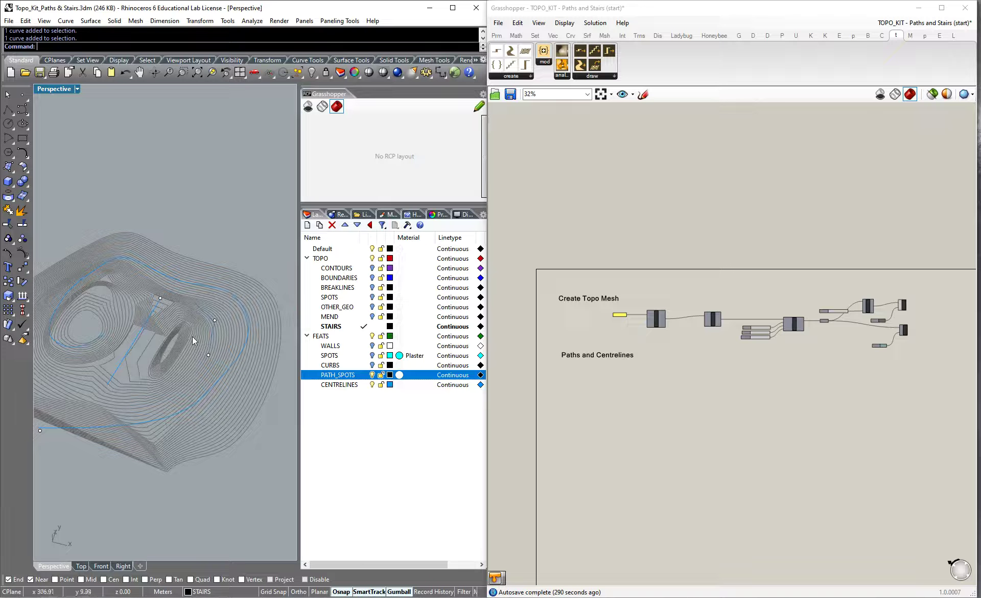
right_drag(209, 219, 211, 314)
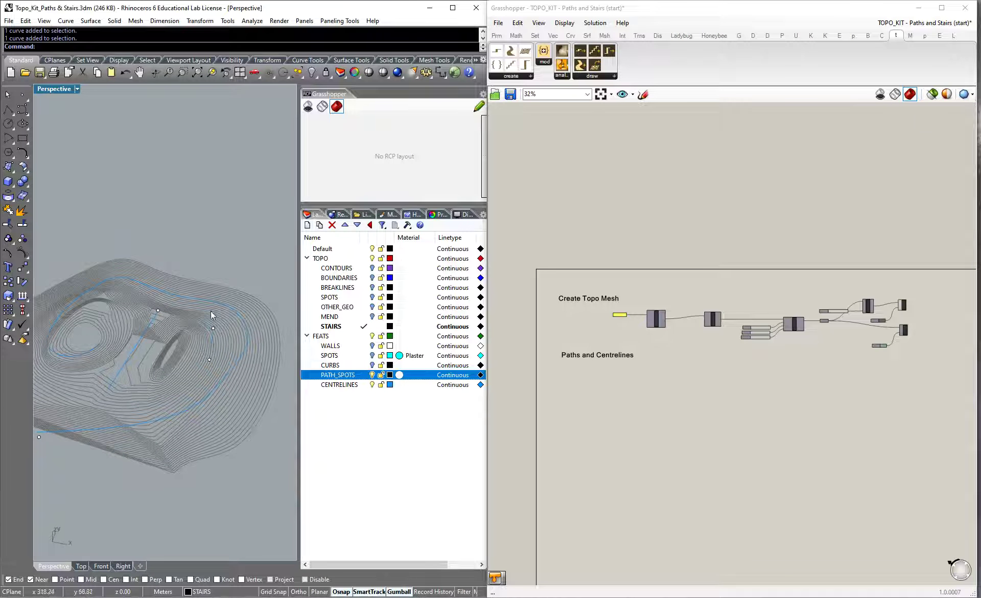
click(124, 278)
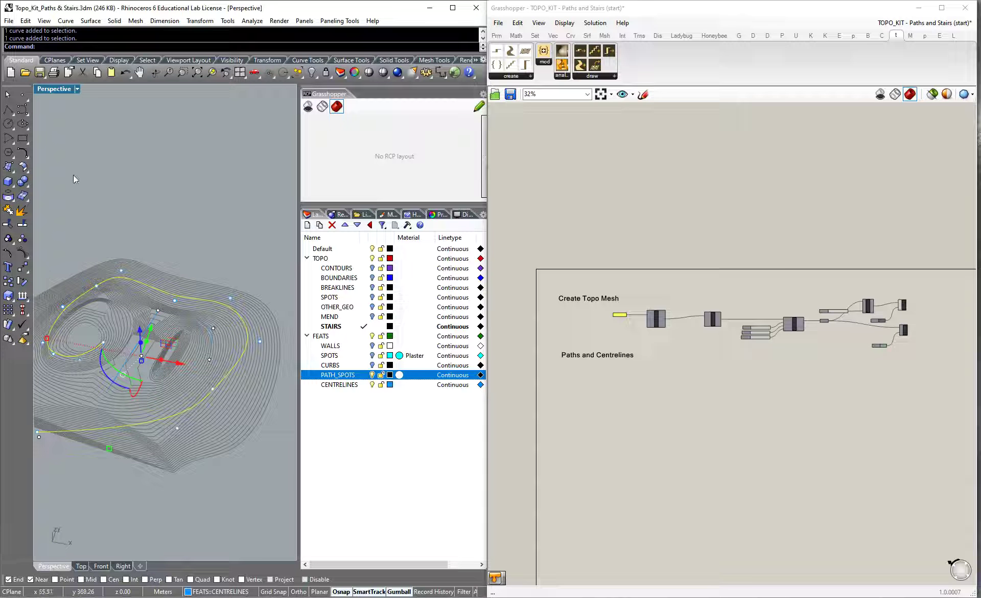
key(Delete)
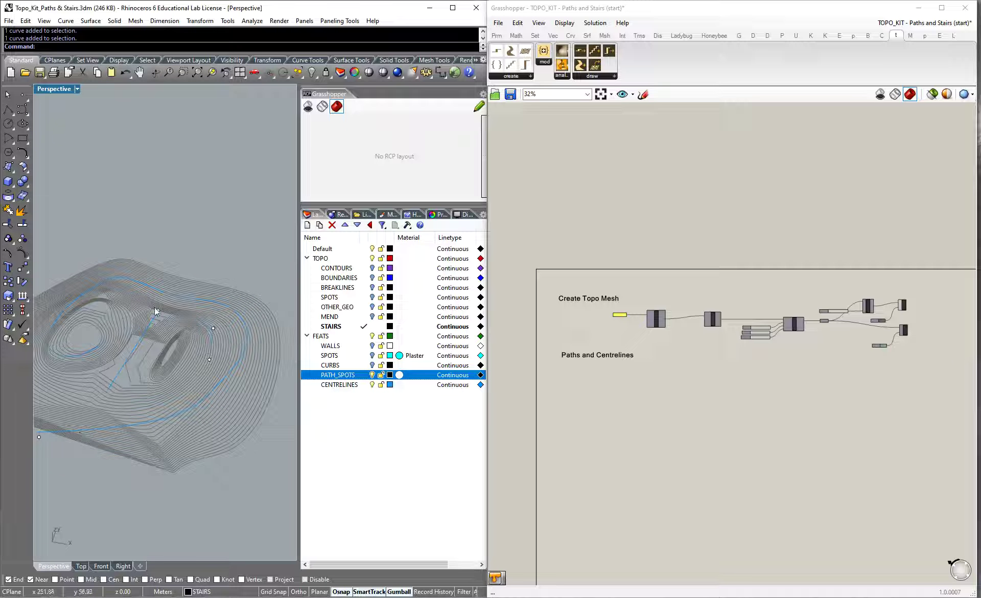
right_drag(140, 316, 250, 284)
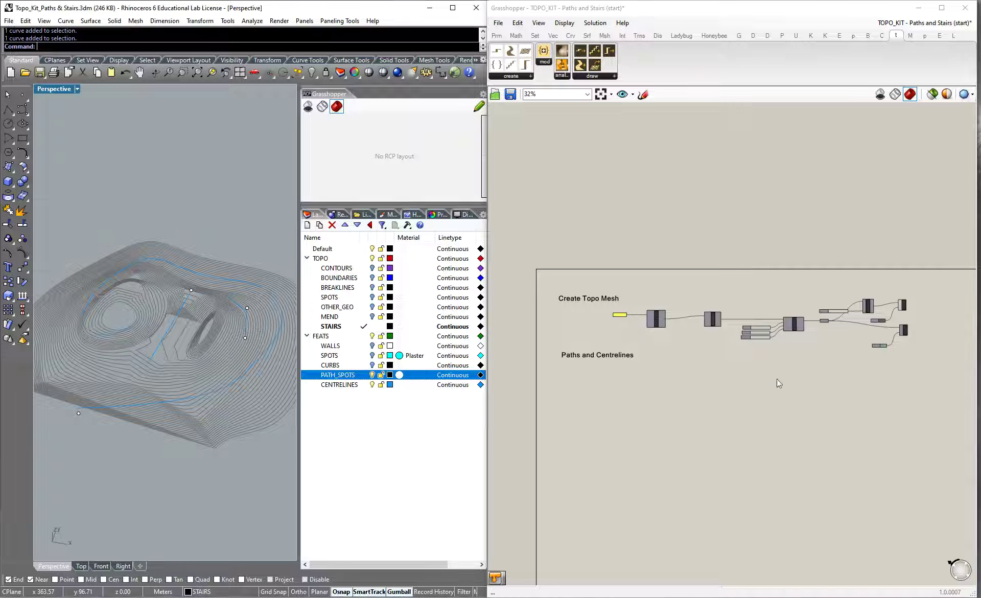
right_drag(93, 361, 156, 367)
Step: Add a Geometry Pipeline under the Paths and Centrelines heading and place a copy of it below
scroll(642, 393, up, 3)
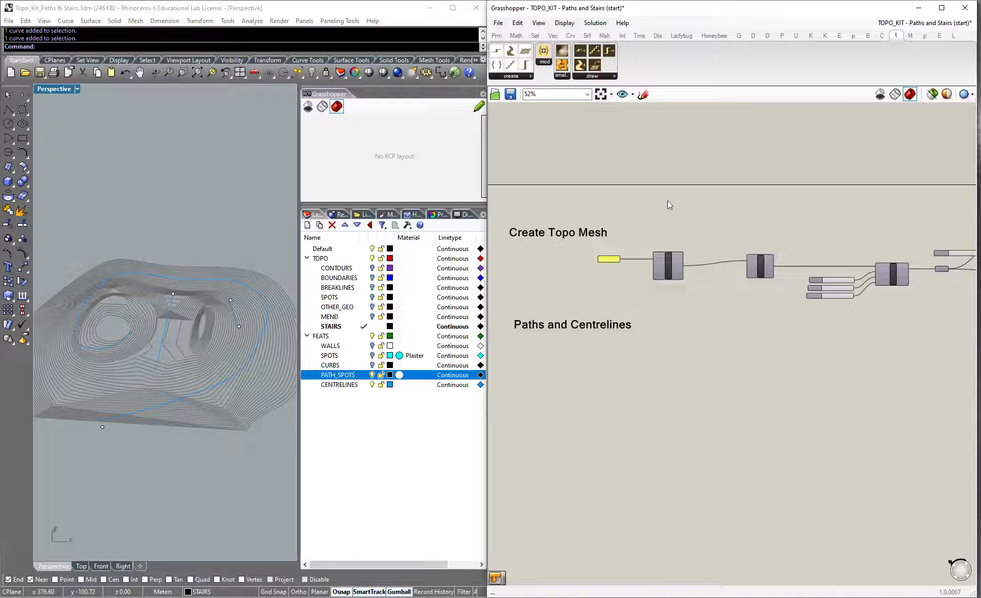
double_click(555, 388)
text(geome)
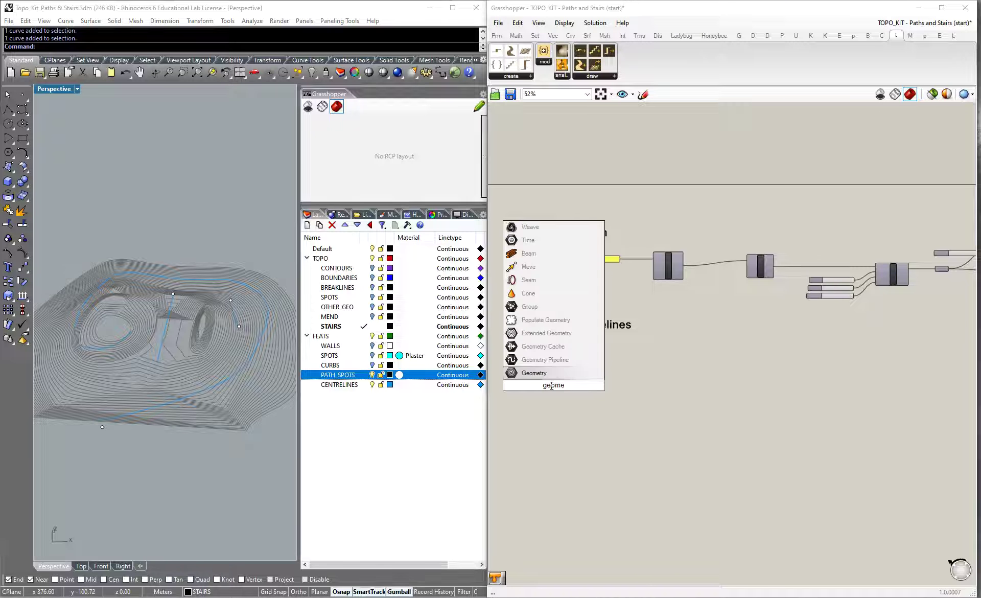
key(Return)
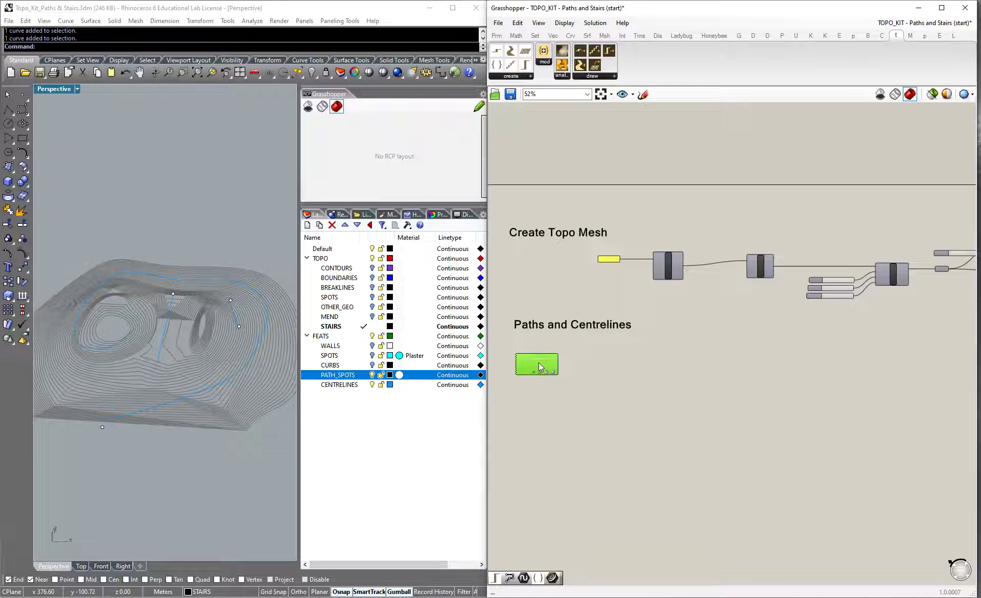
scroll(542, 368, up, 3)
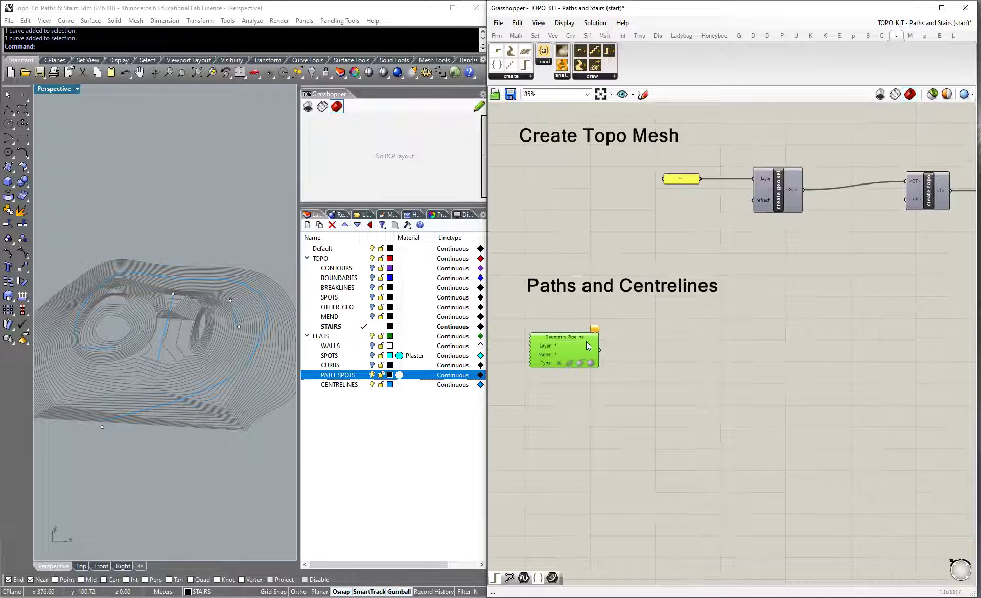
drag(582, 360, 572, 410)
scroll(570, 354, up, 3)
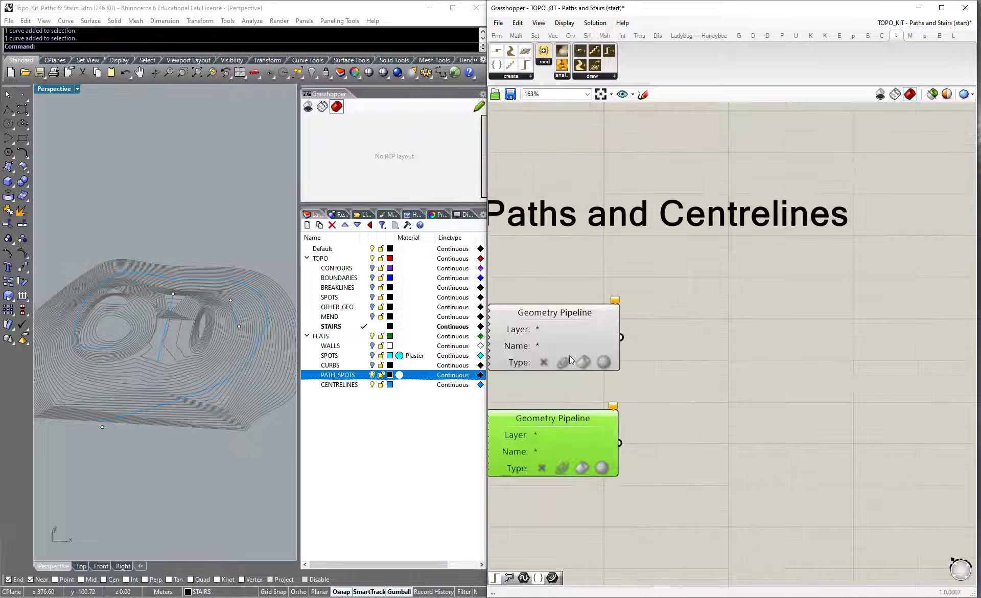
double_click(545, 329)
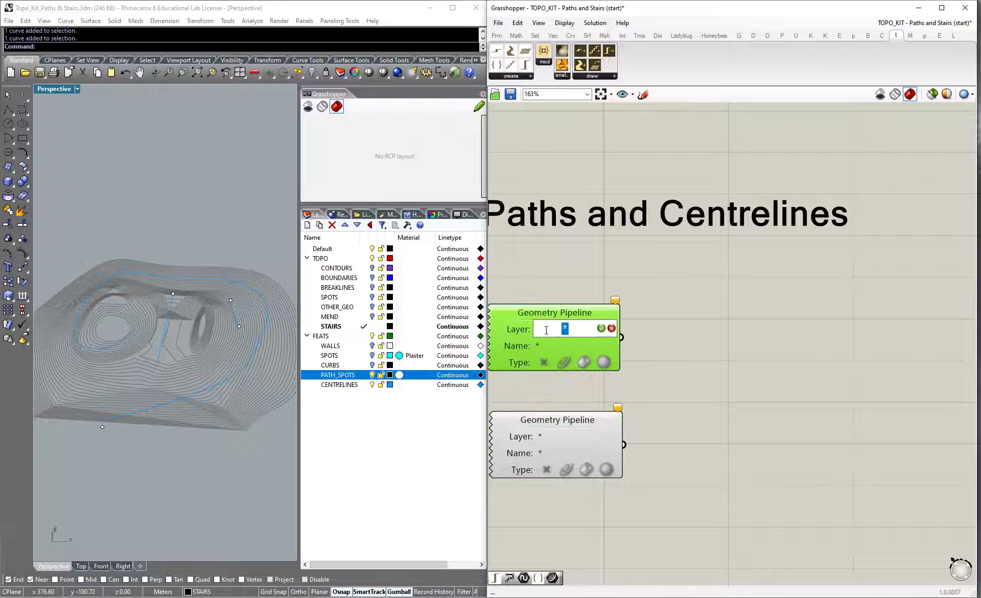
text(FEATS::PATH)
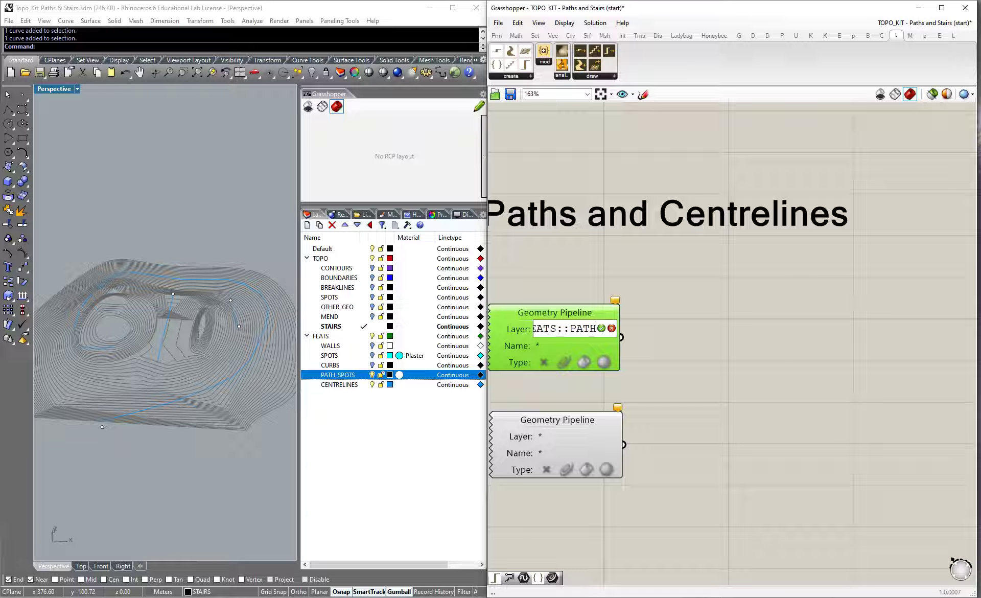
key(BackSpace)
key(BackSpace)
key(BackSpace)
key(BackSpace)
text(CENTRELINES)
key(Return)
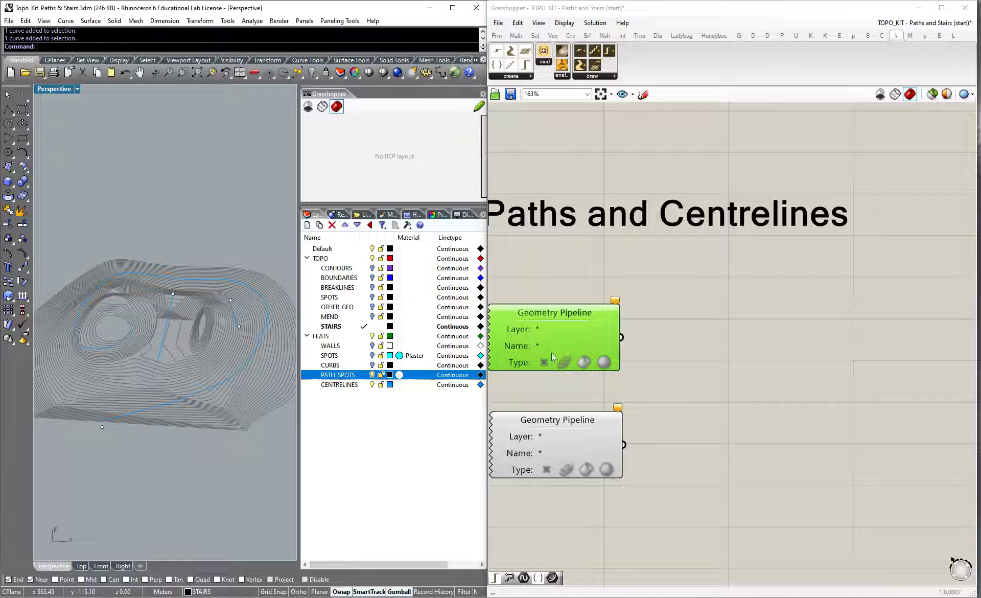
Step: Set the upper Geometry Pipeline's layer filter to FEATS::CENTRELINES
double_click(549, 330)
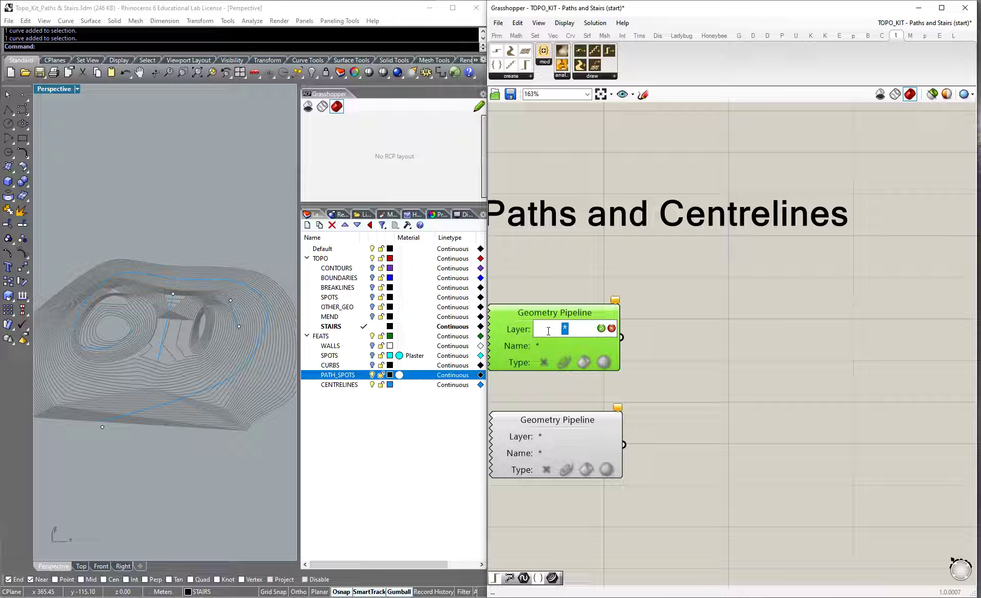
text(FEATS)
key(BackSpace)
text(::CEN)
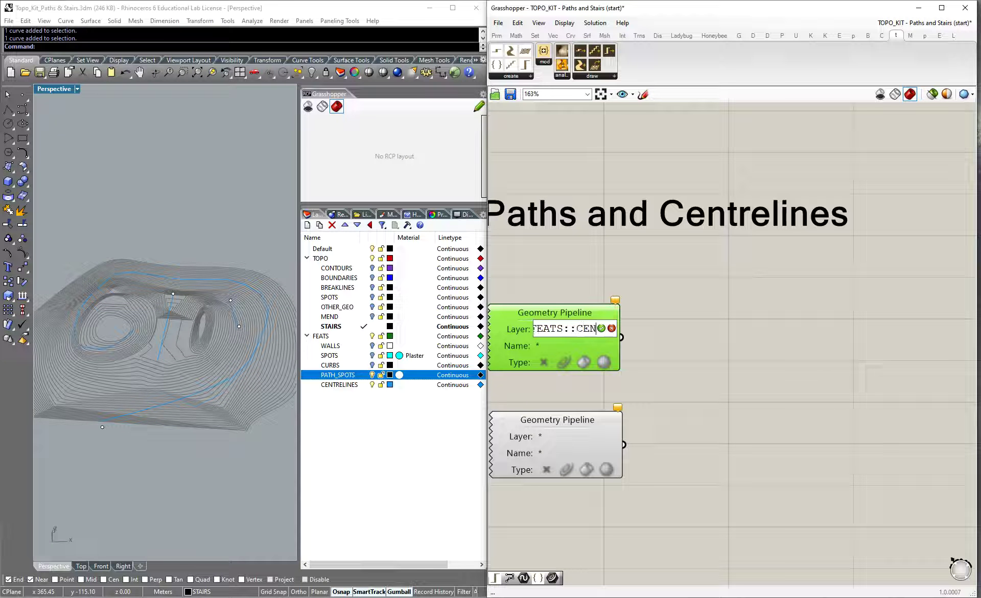
text(TRELINES)
click(602, 328)
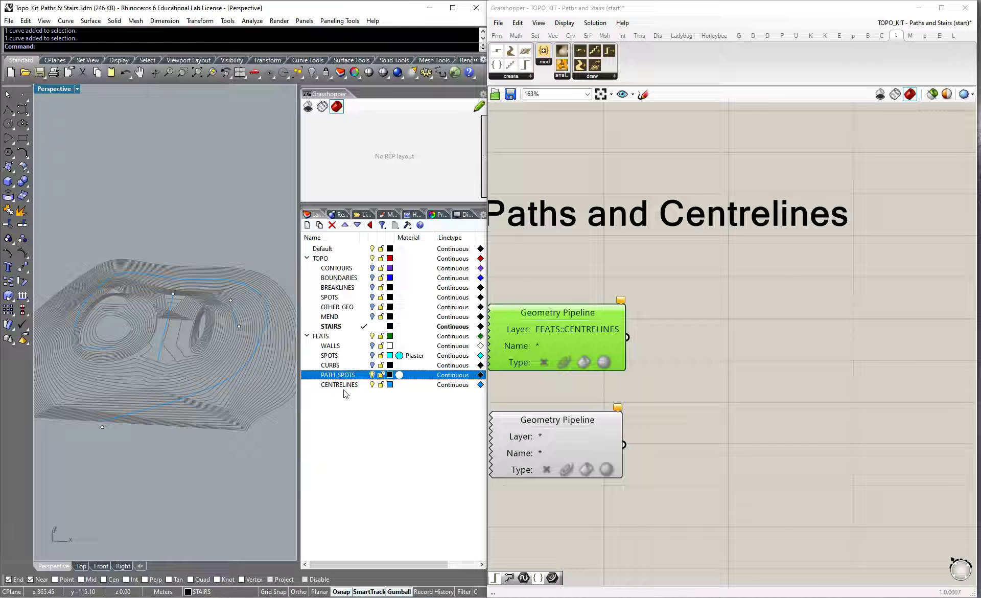
Step: Line up the two pipelines and set the lower Geometry Pipeline's layer filter to FEATS::PATH_SPOTS
drag(587, 427, 579, 432)
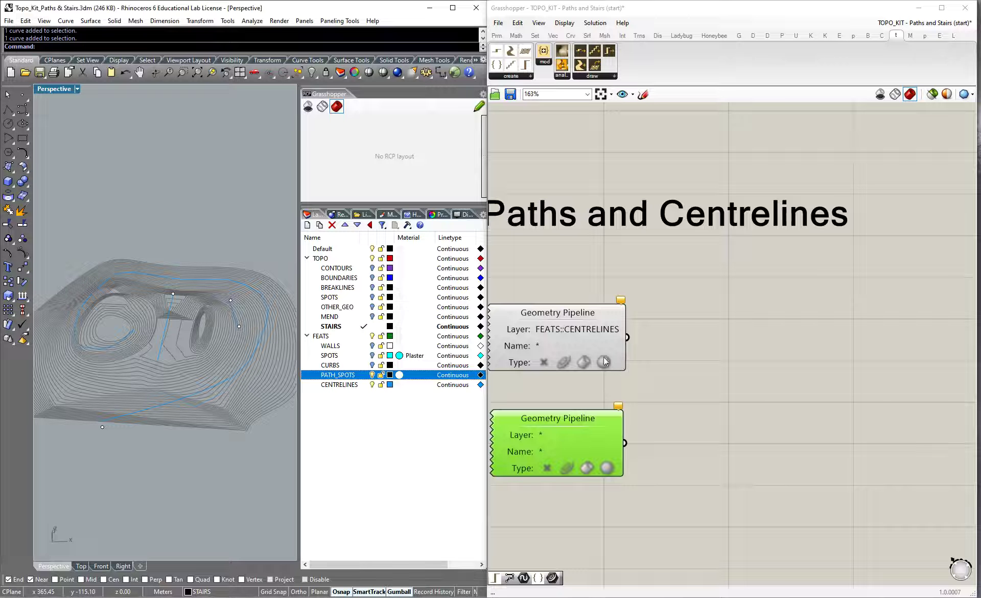
click(591, 339)
drag(591, 338, 594, 337)
click(551, 433)
double_click(549, 434)
text(P)
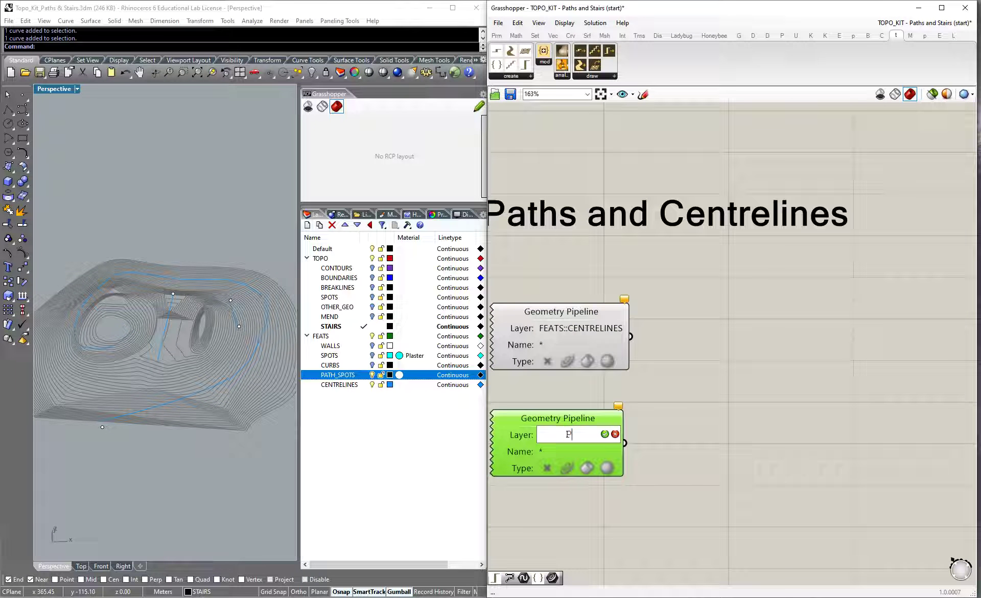
text(EATS::PATH_SPOTS)
click(670, 399)
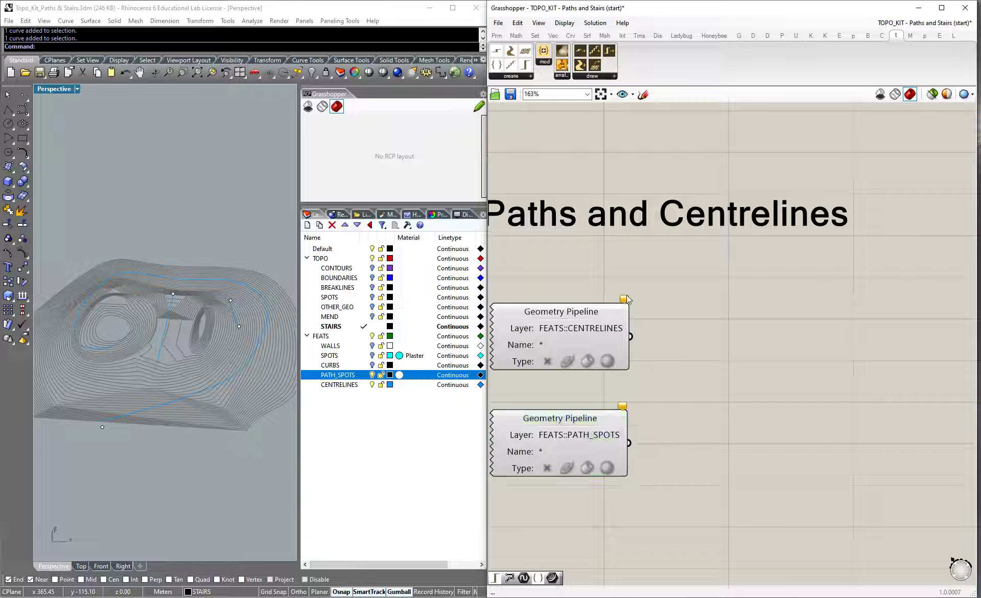
Step: Set the FEATS::PATH_SPOTS pipeline to collect points and the FEATS::CENTRELINES pipeline to collect curves
scroll(686, 318, down, 2)
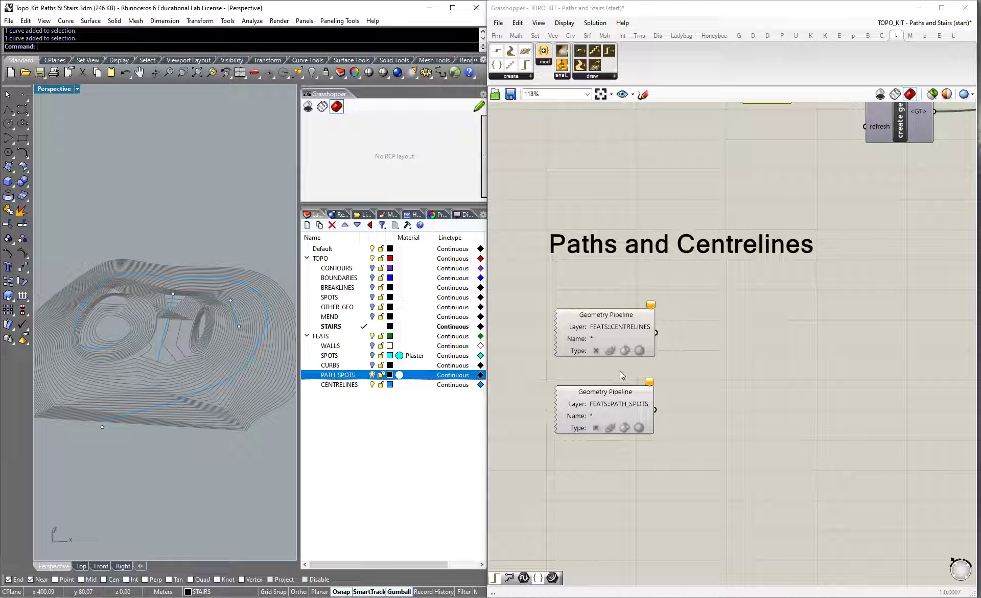
click(596, 428)
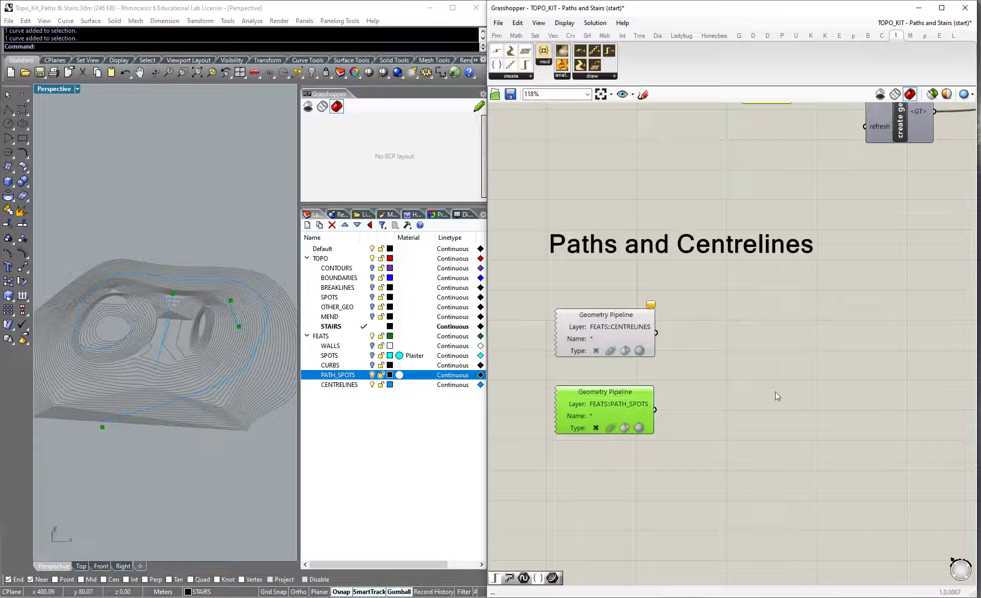
click(610, 350)
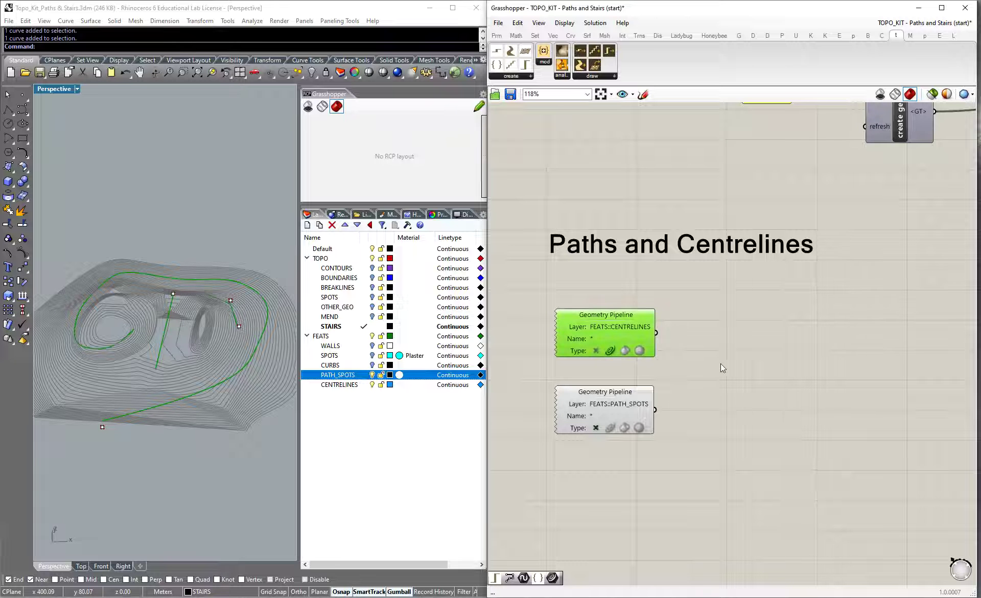
Step: Turn off the viewport preview of both Geometry Pipelines
click(622, 328)
click(630, 395)
click(714, 359)
drag(751, 323, 557, 515)
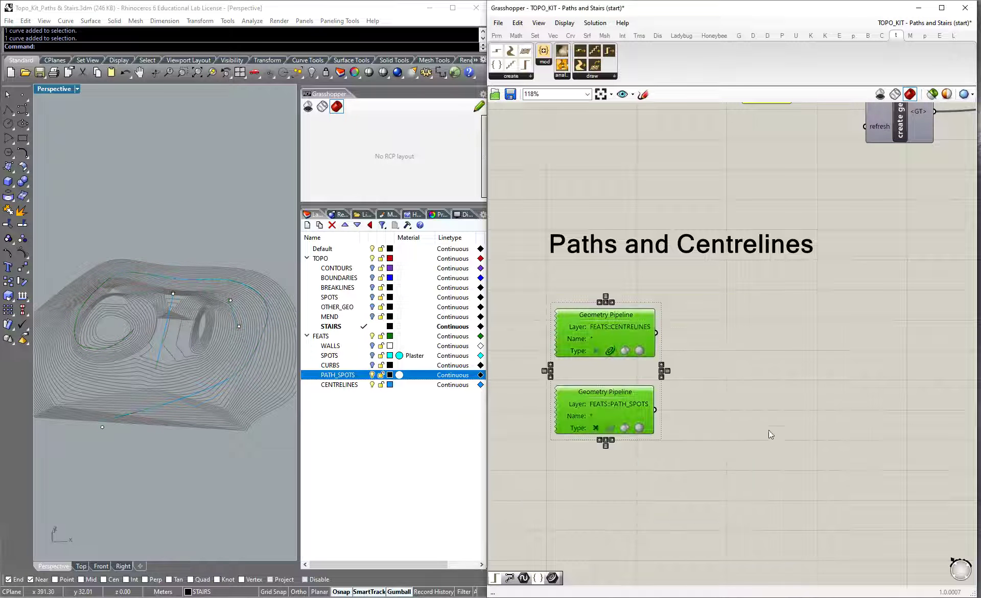
click(766, 373)
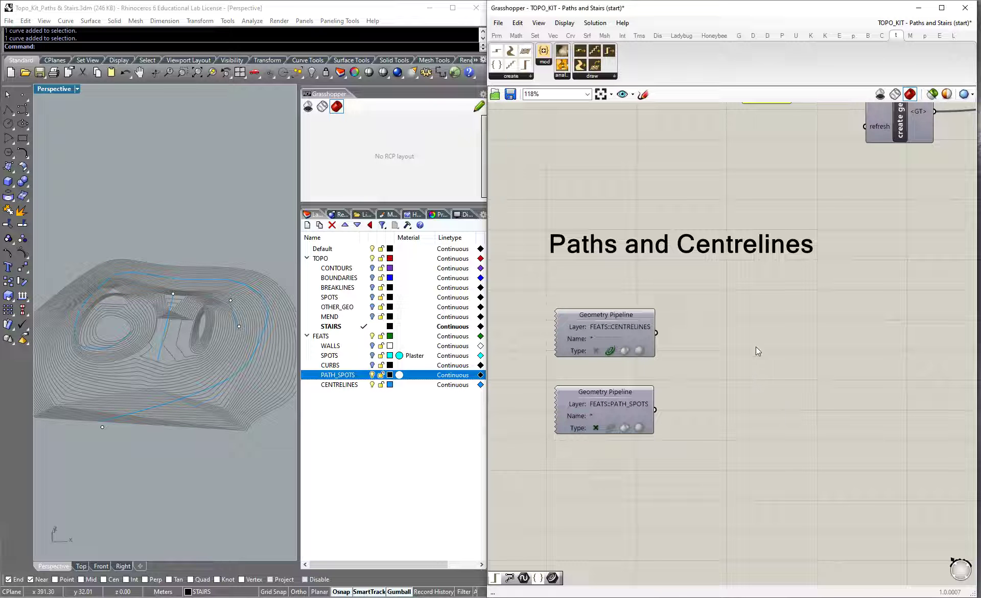
Step: Save both the Rhino model and the Grasshopper definition
click(39, 72)
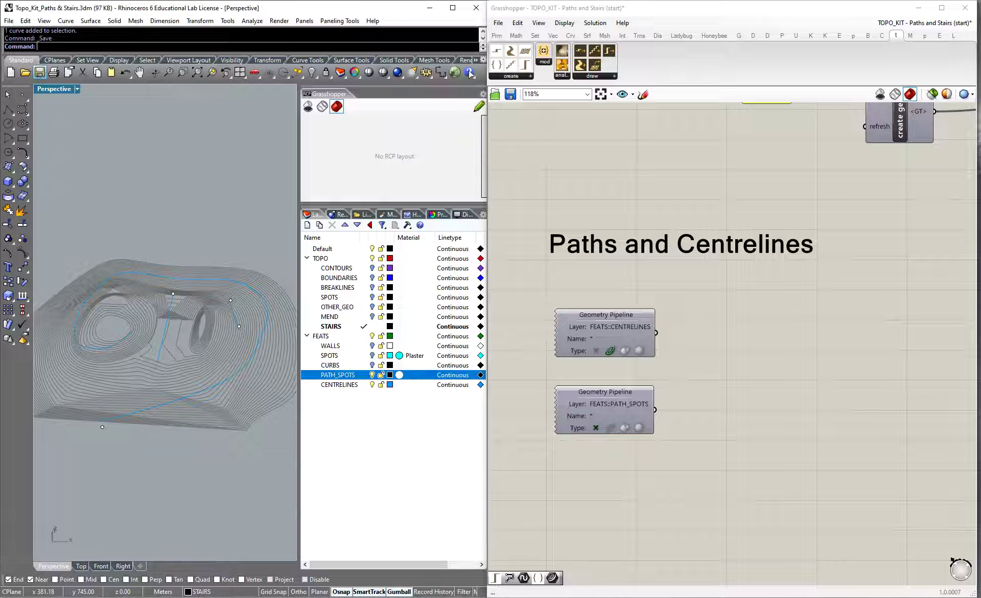
click(514, 95)
scroll(639, 286, down, 2)
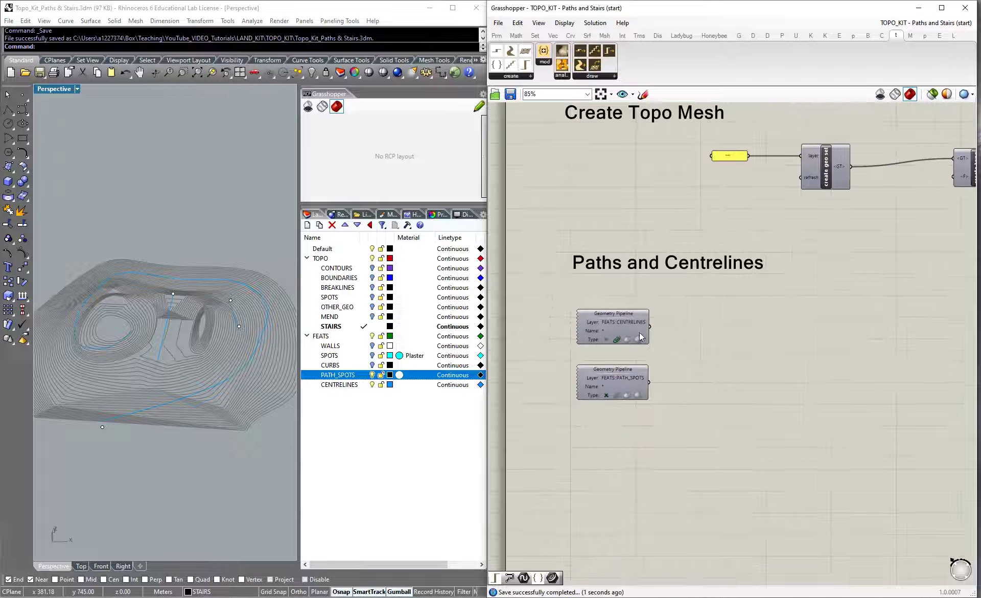
scroll(640, 332, up, 2)
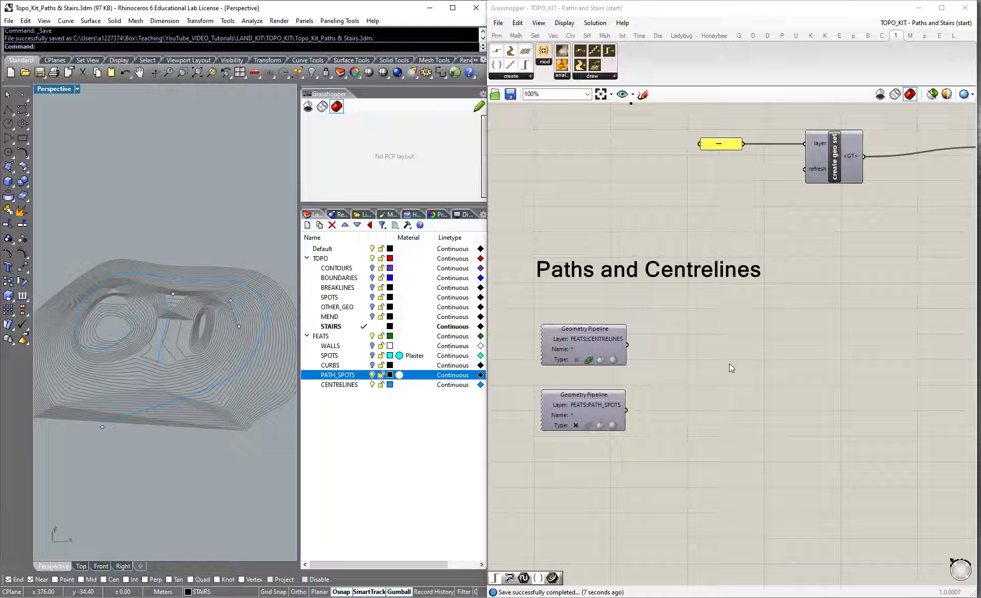
Step: Add a create paths component beside the pipelines and connect the FEATS::CENTRELINES pipeline to its centerline input
click(530, 76)
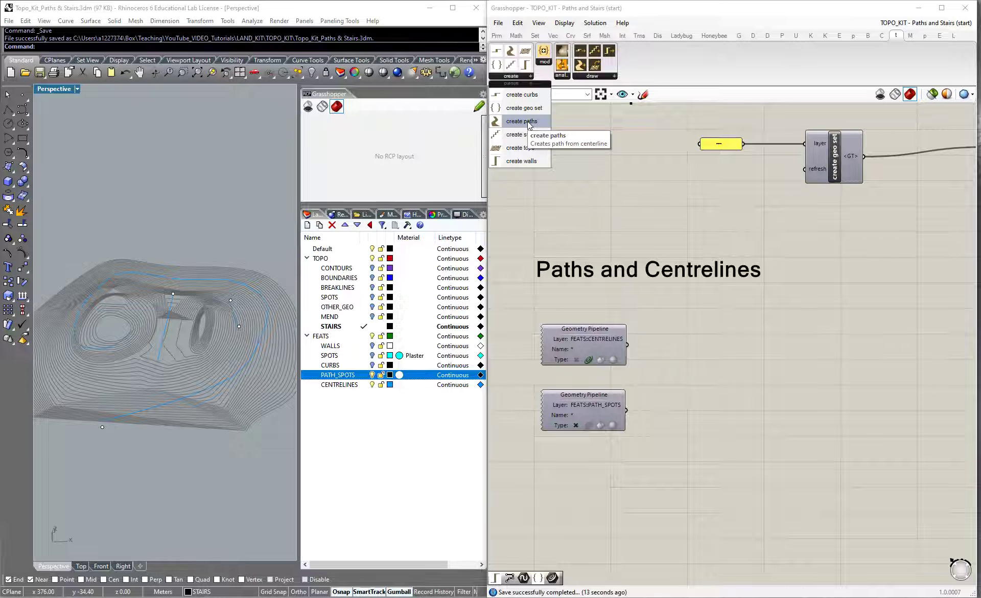
drag(528, 122, 850, 346)
scroll(717, 391, up, 3)
click(666, 276)
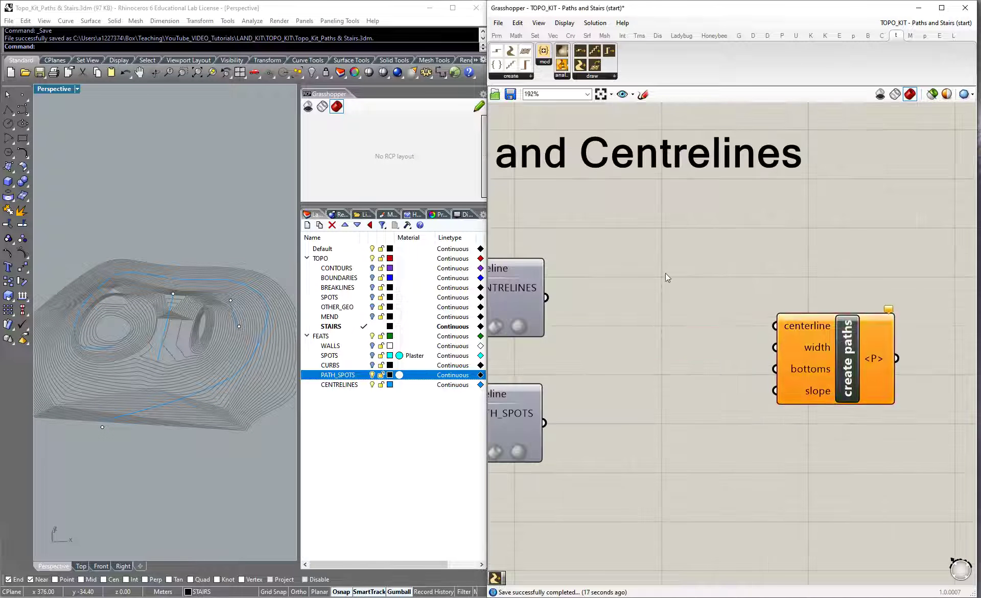
scroll(611, 291, down, 2)
drag(564, 295, 729, 315)
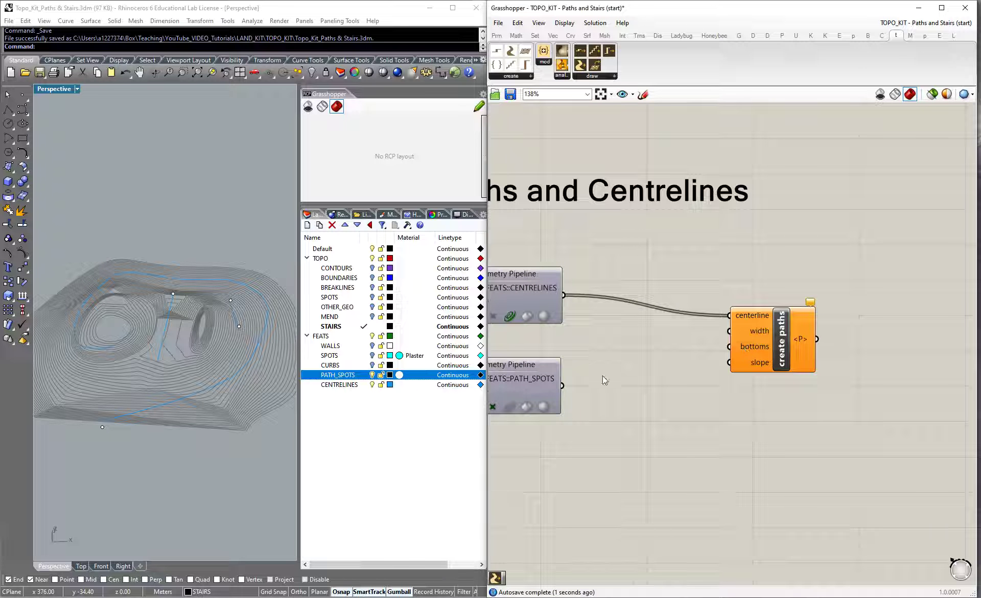
Step: Check the spot point at the long path's lower end, and connect the FEATS::PATH_SPOTS pipeline to the bottoms input of create paths
mouse_move(741, 349)
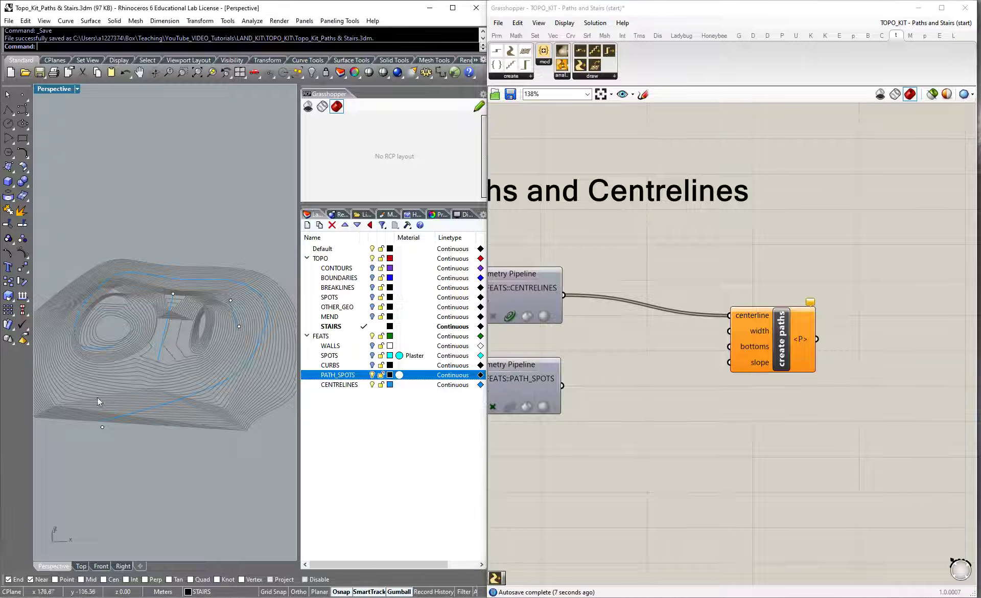
click(102, 426)
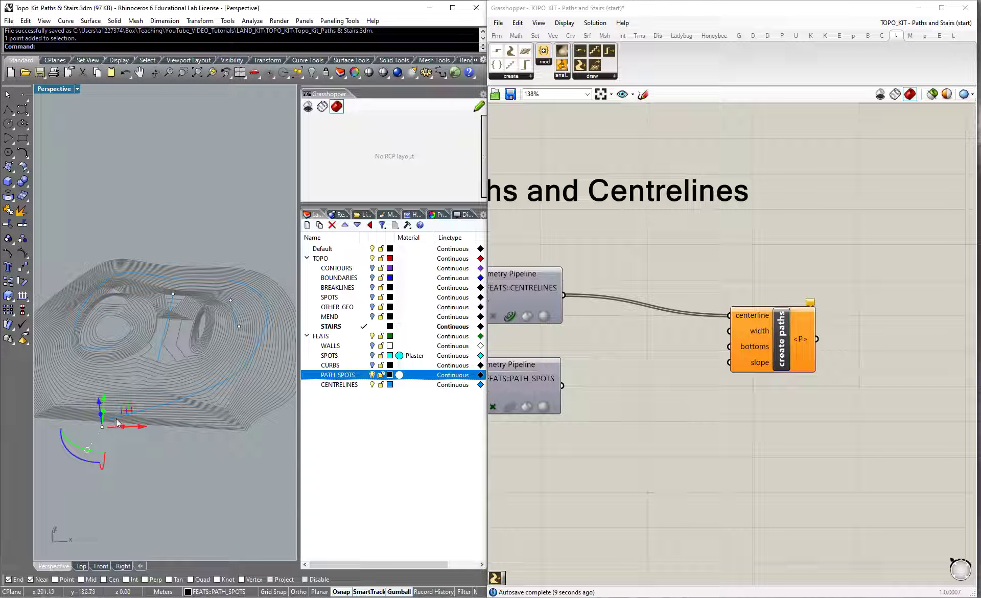
click(216, 458)
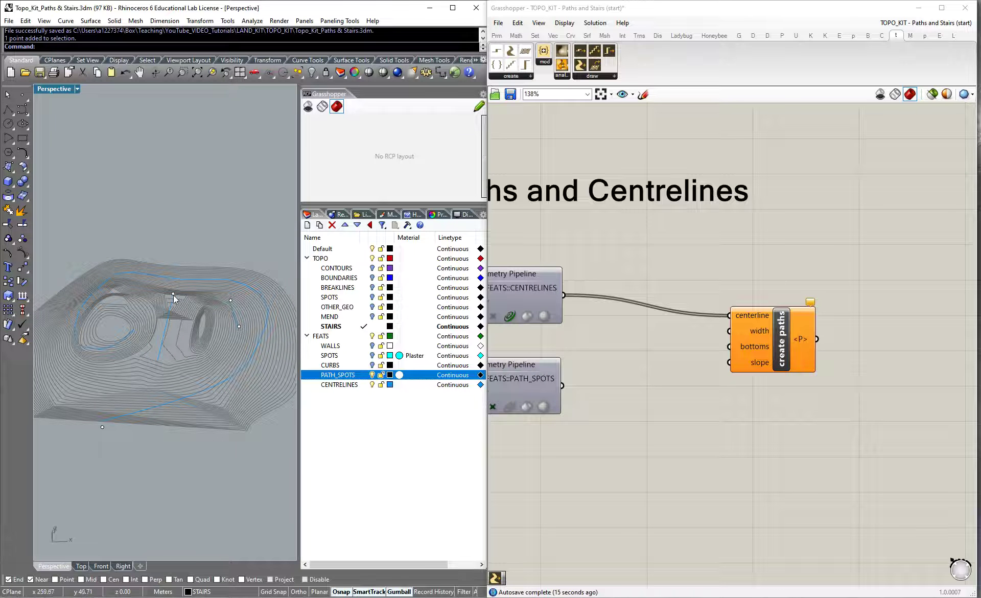
drag(563, 385, 734, 350)
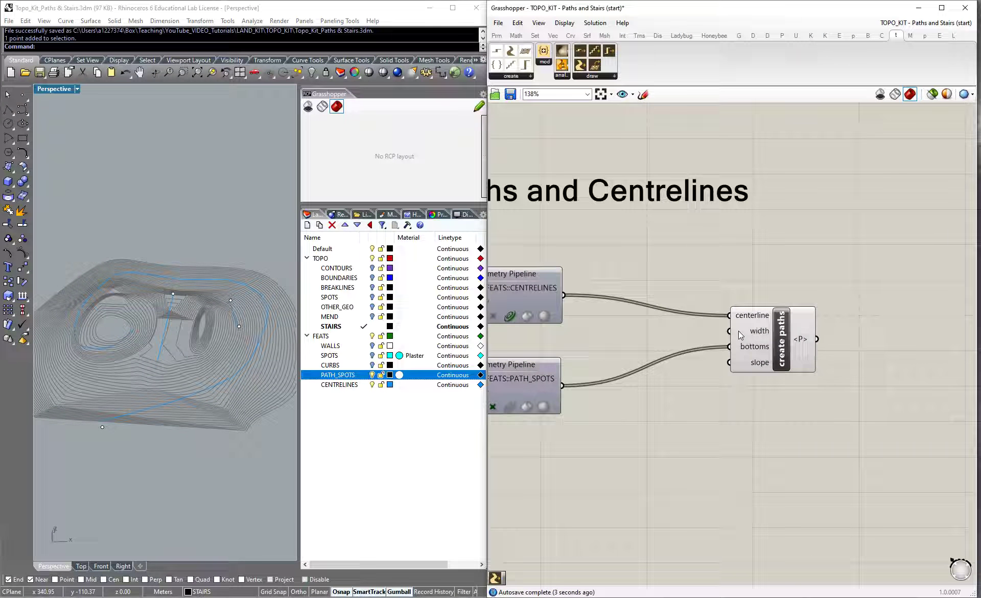
Step: Check the model units in the Rhino document options
mouse_move(740, 335)
double_click(598, 347)
click(174, 21)
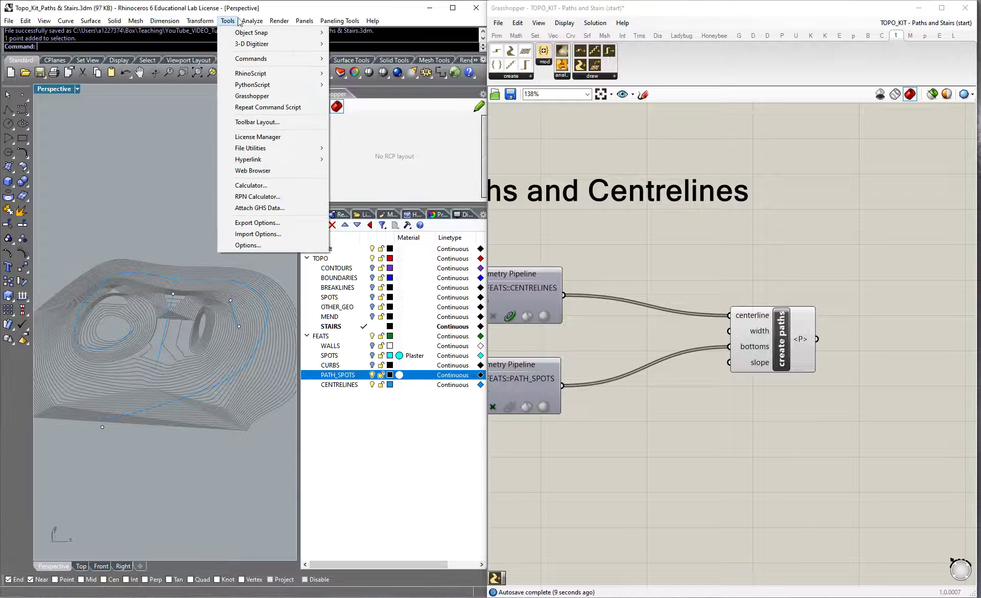
click(248, 246)
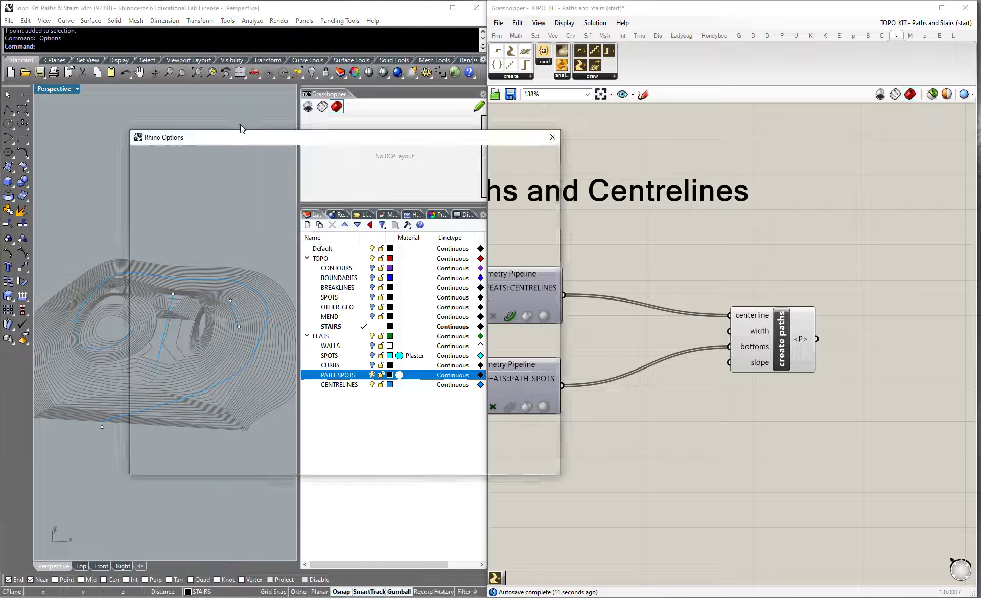
click(155, 233)
double_click(349, 188)
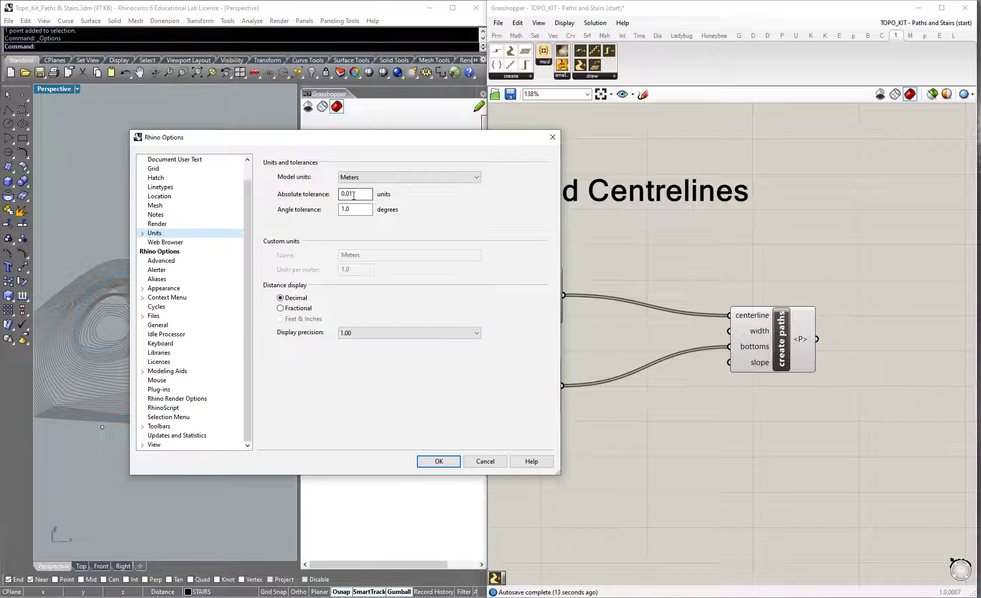
click(552, 137)
Step: Add a number slider set to 4 and connect it to the width input of create paths
double_click(578, 348)
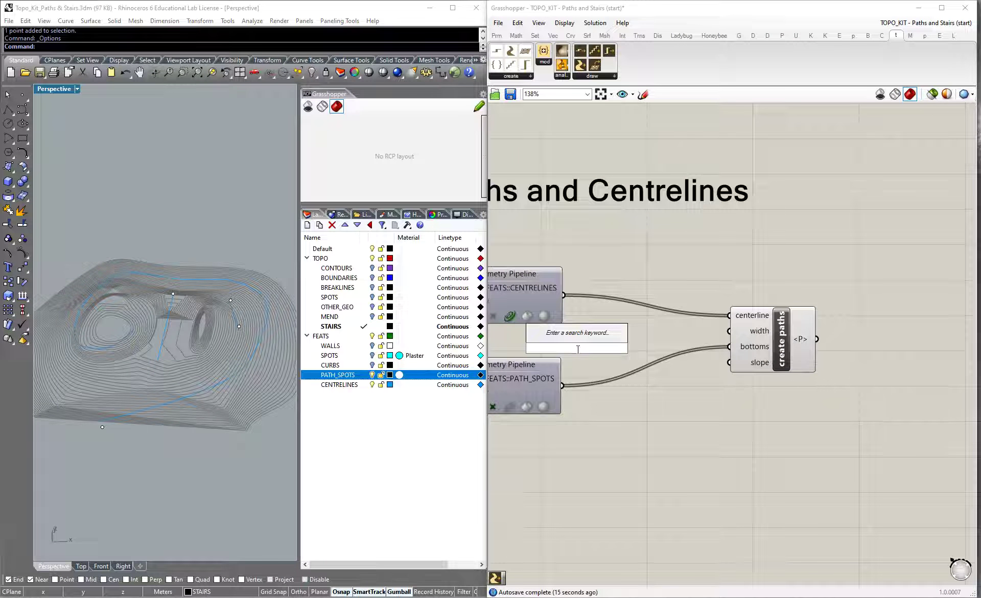
text(4)
key(Return)
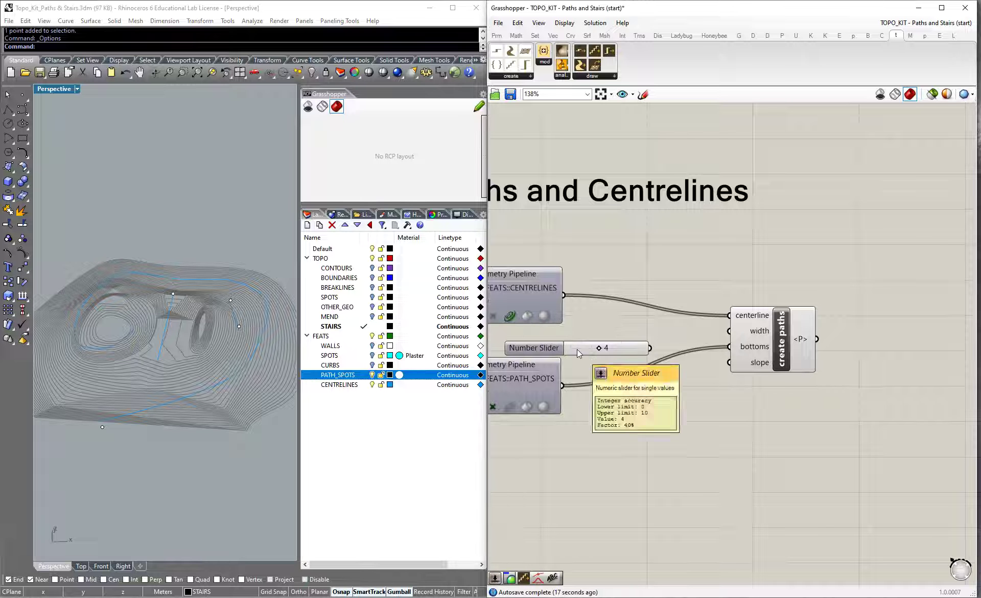
click(554, 369)
drag(647, 348, 816, 341)
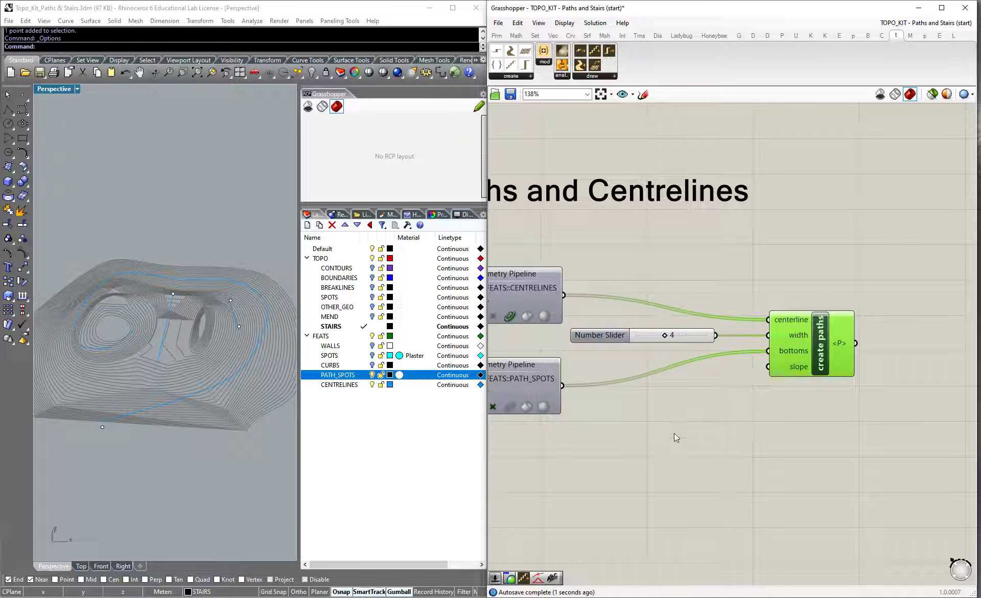
Step: Add a number slider set to 2 and connect it to the slope input of create paths
click(678, 437)
double_click(609, 429)
text(2)
key(Return)
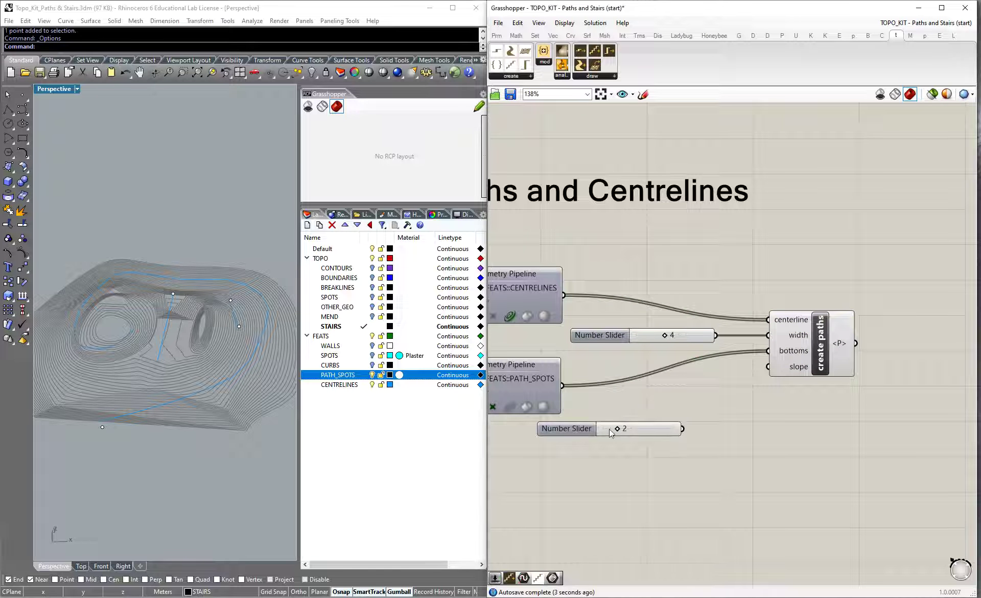
drag(682, 430, 767, 367)
scroll(785, 463, down, 3)
scroll(823, 353, up, 2)
click(728, 359)
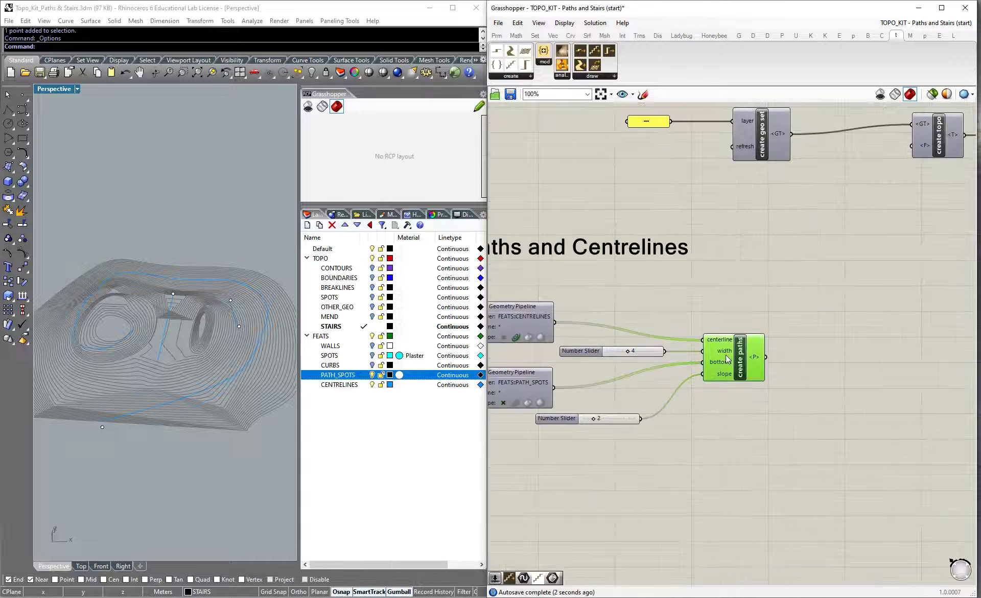
click(818, 404)
scroll(797, 348, up, 1)
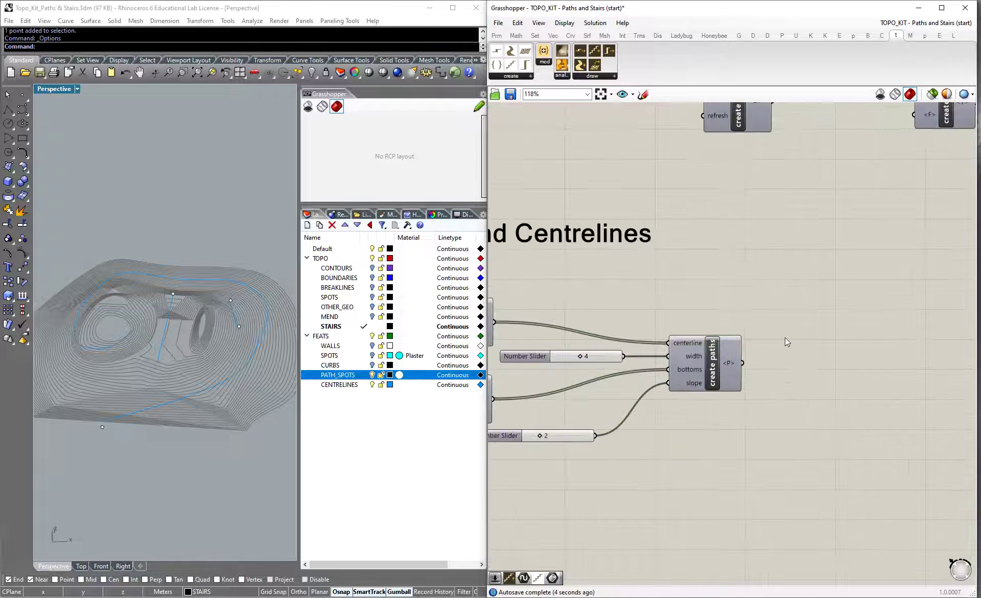
Step: Add a draw paths component after create paths and connect the <P> output to it
click(615, 76)
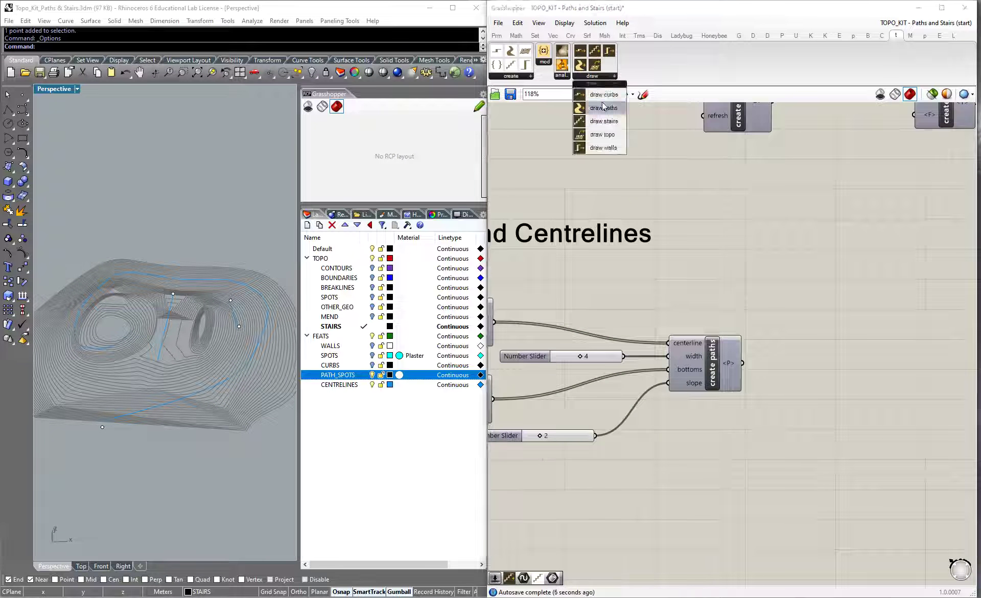
mouse_move(612, 115)
mouse_down()
mouse_move(898, 368)
mouse_move(843, 364)
mouse_up()
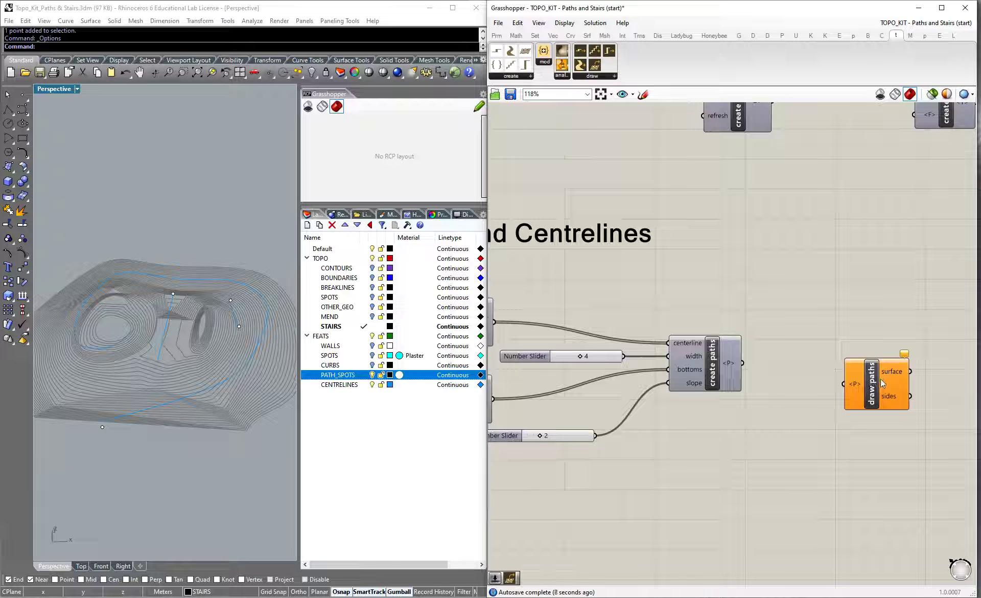
drag(741, 363, 817, 363)
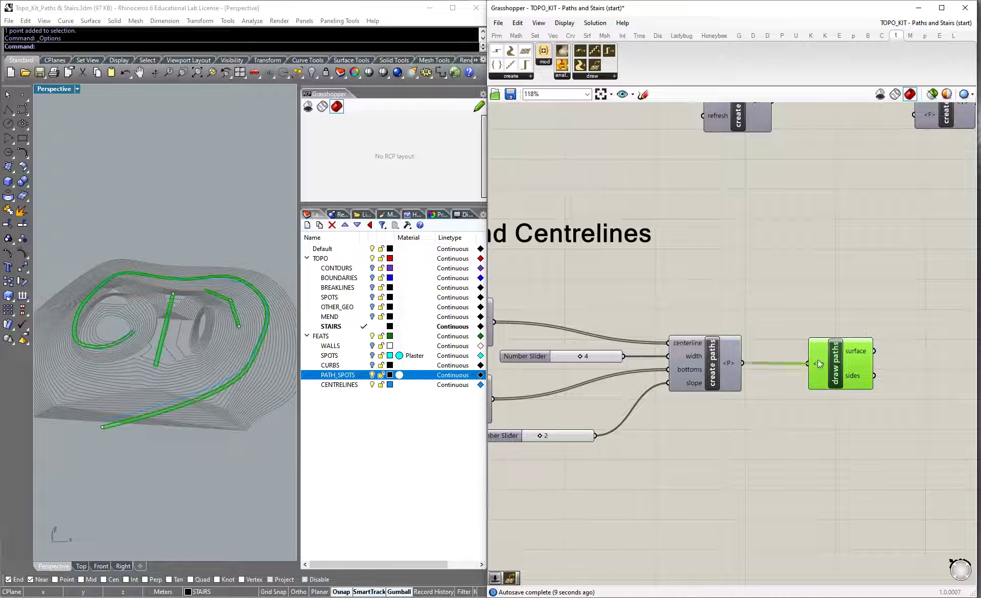
click(828, 462)
Step: Turn on the viewport preview of the terrain mesh from the component at the end of the Create Topo Mesh group
mouse_move(158, 391)
right_down()
mouse_move(200, 313)
mouse_move(149, 389)
mouse_move(86, 324)
right_up()
scroll(760, 274, down, 6)
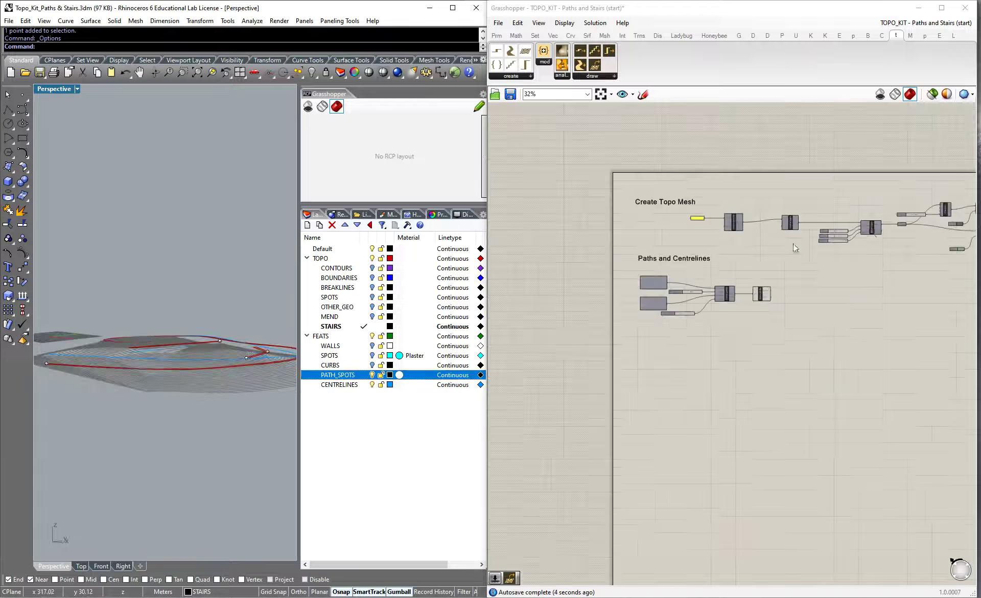
right_drag(973, 215, 876, 229)
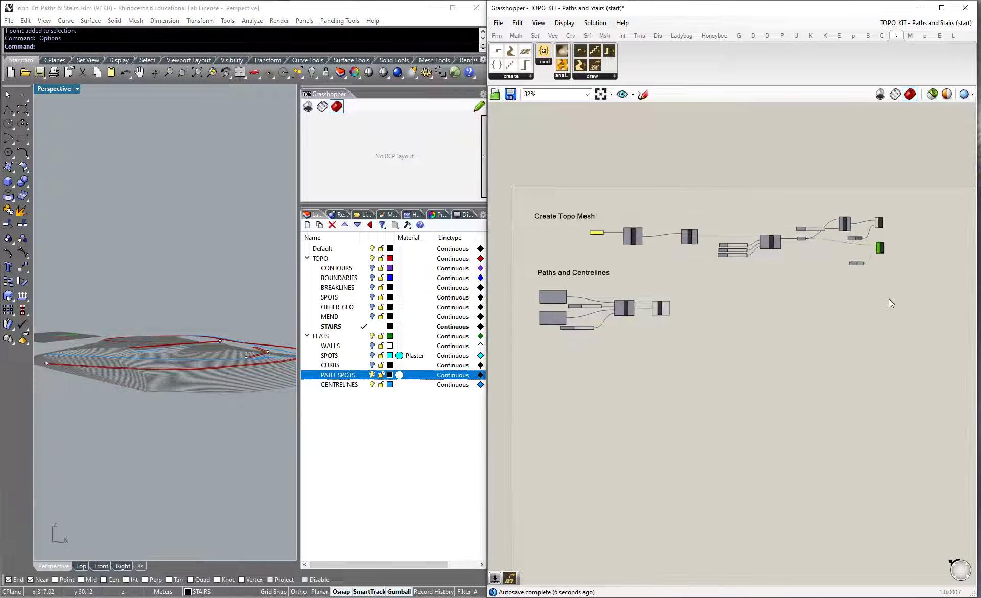
drag(893, 330, 844, 240)
Step: Examine from several angles and up close how the drawn paths sit relative to the terrain mesh in the Rhino viewport
right_drag(179, 405, 201, 401)
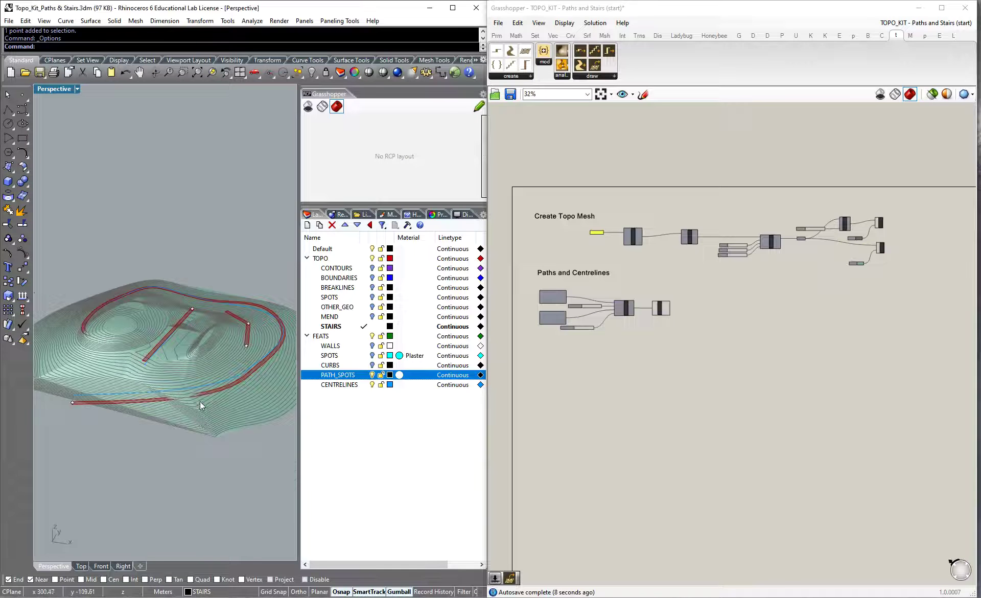
scroll(199, 401, up, 6)
right_drag(96, 403, 164, 389)
scroll(218, 367, down, 7)
scroll(242, 328, up, 5)
right_drag(242, 328, 190, 282)
scroll(132, 357, down, 8)
scroll(113, 268, up, 3)
scroll(112, 269, up, 4)
right_drag(179, 352, 141, 371)
scroll(141, 371, down, 3)
click(700, 305)
scroll(671, 303, up, 4)
scroll(671, 302, up, 2)
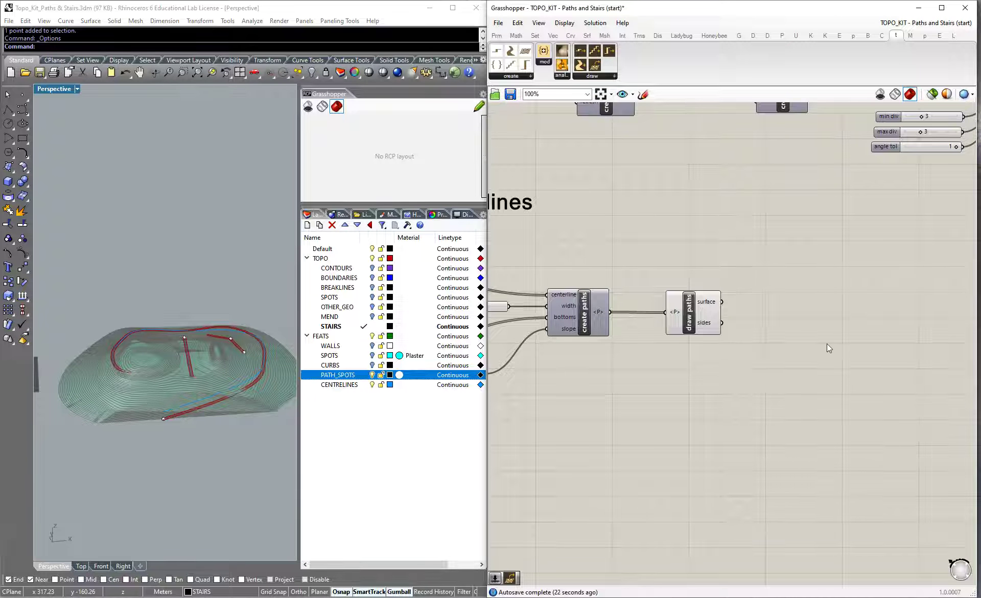
Step: Connect the <P> output of create paths to the free <F> input of create topo so the terrain follows the paths
scroll(827, 343, down, 3)
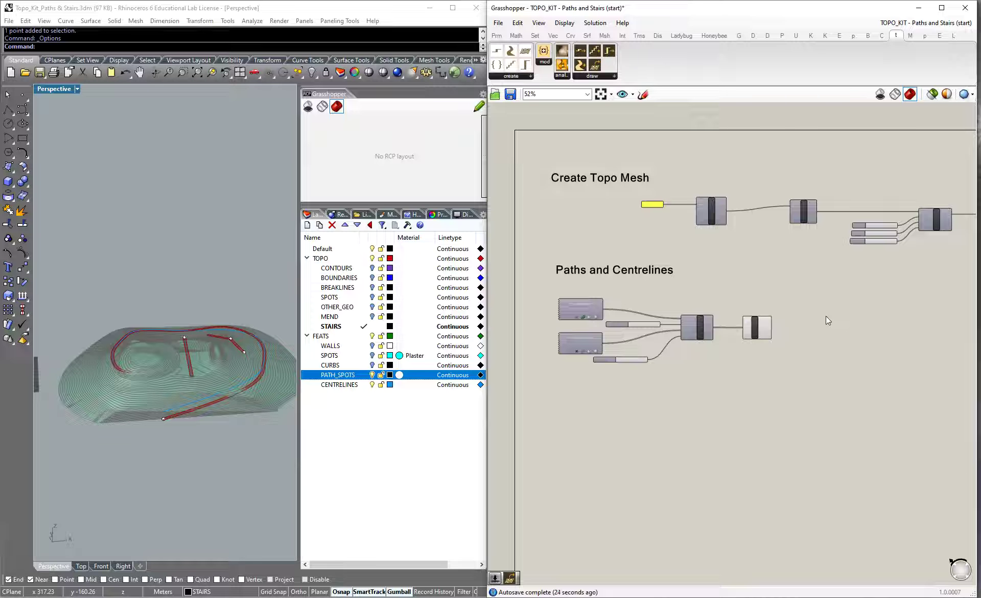
right_drag(174, 357, 187, 358)
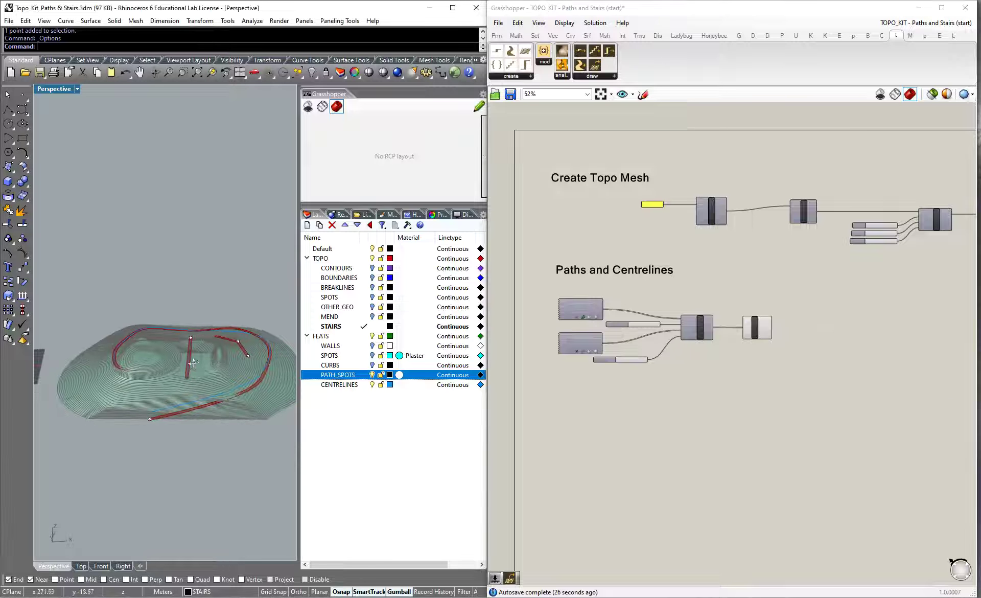
scroll(890, 298, up, 2)
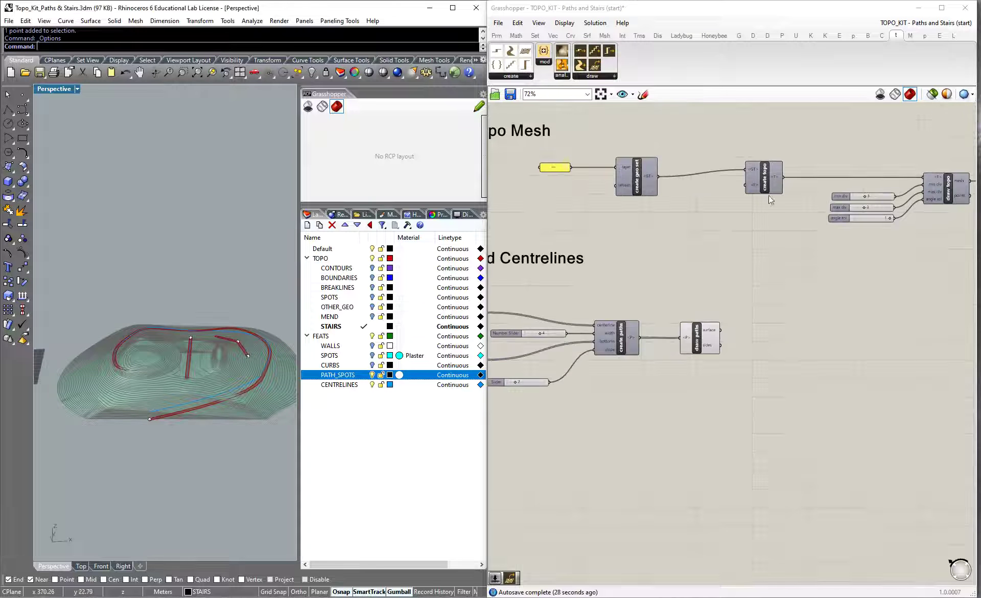
scroll(765, 184, up, 2)
right_drag(215, 358, 200, 403)
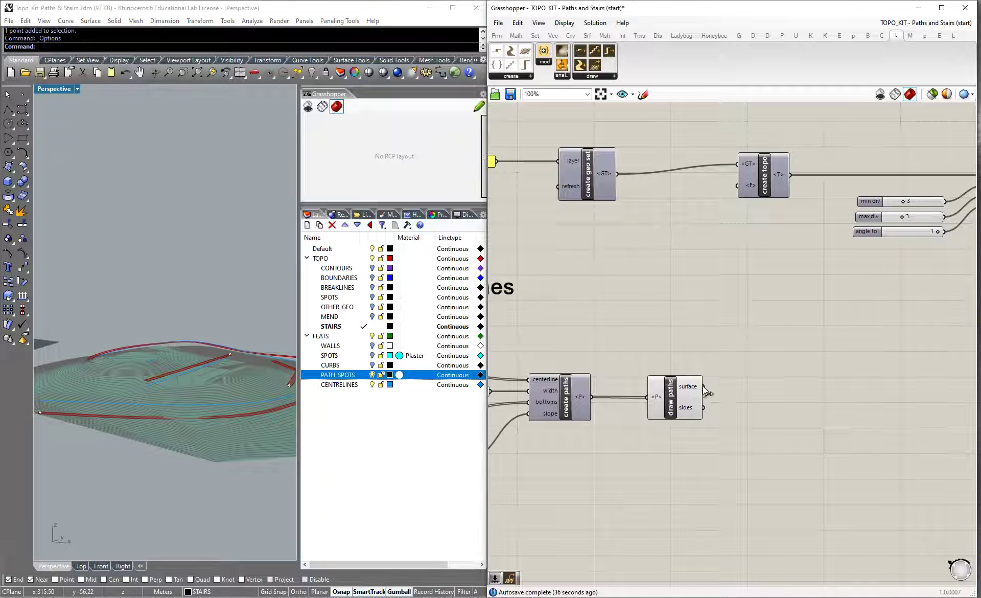
drag(585, 402, 730, 185)
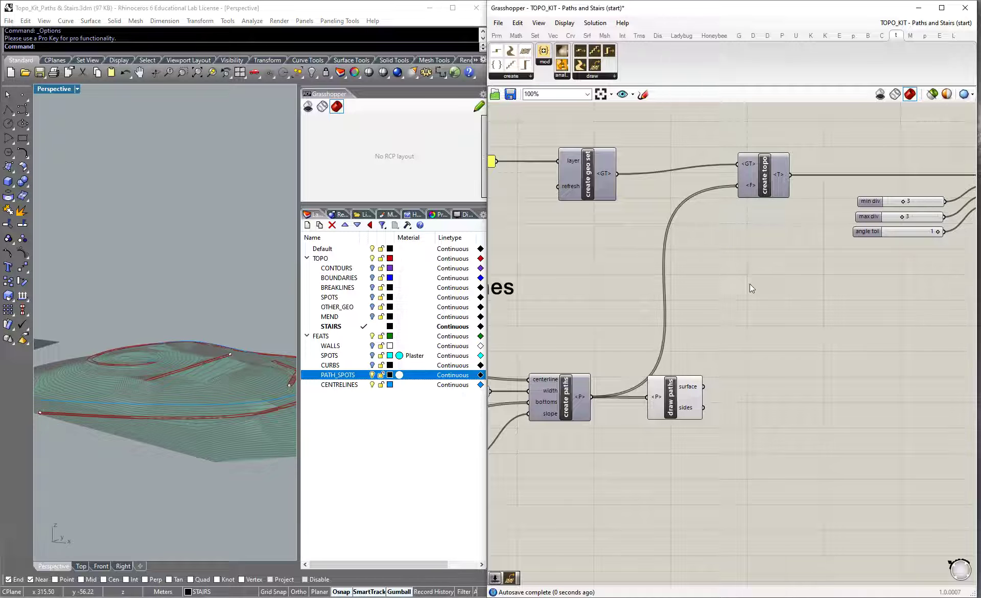
Step: Move the draw paths component further from create paths, clear of the wire running to create topo
mouse_move(143, 375)
right_down()
mouse_move(241, 380)
mouse_move(131, 409)
mouse_move(206, 434)
mouse_move(200, 336)
right_up()
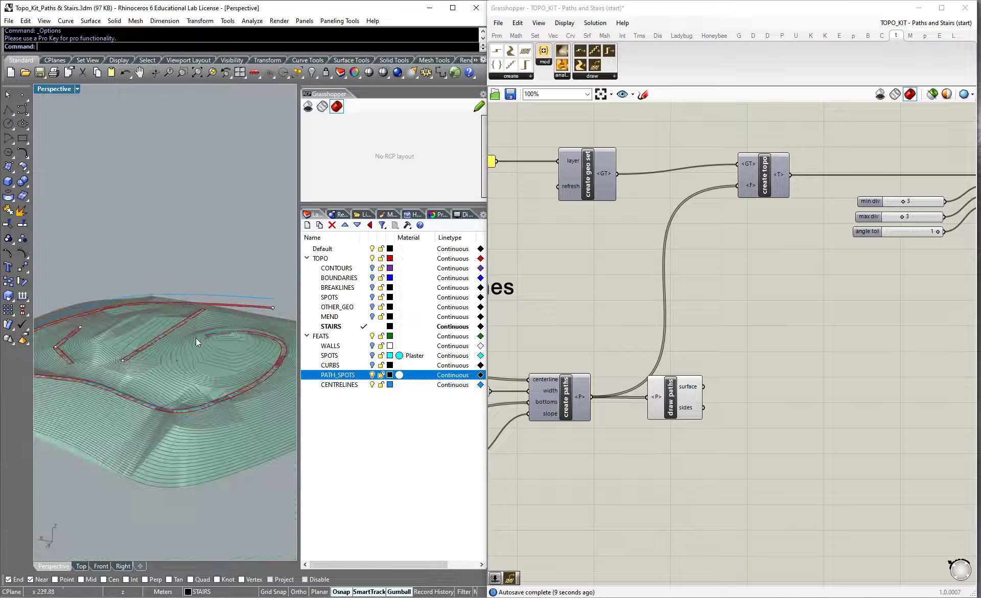
drag(676, 399, 729, 399)
click(799, 339)
Step: Inspect how the terrain mesh is graded along the paths, both close up and across the whole site
right_drag(107, 379, 157, 417)
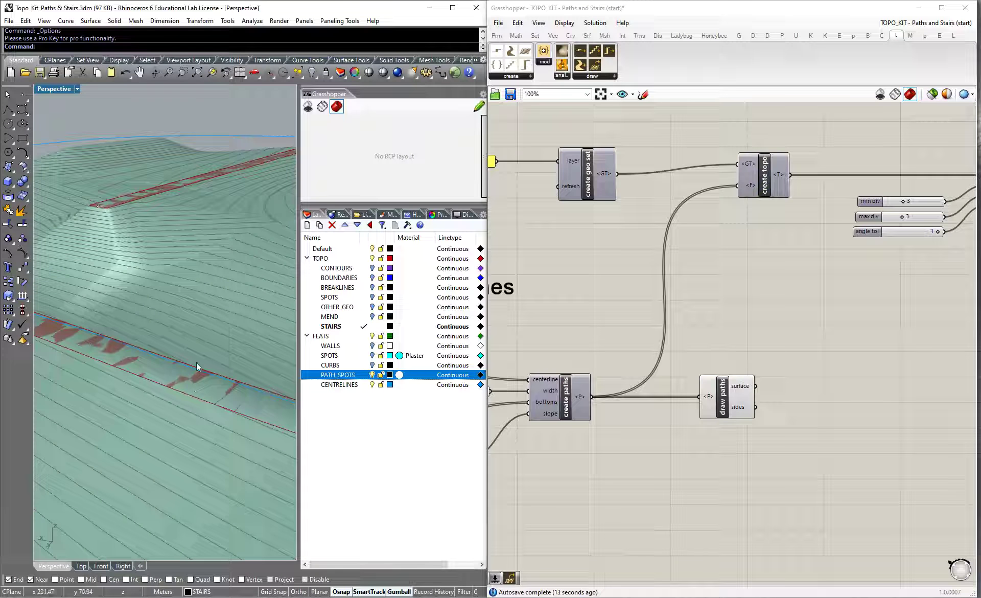
scroll(186, 382, down, 10)
right_drag(192, 382, 212, 402)
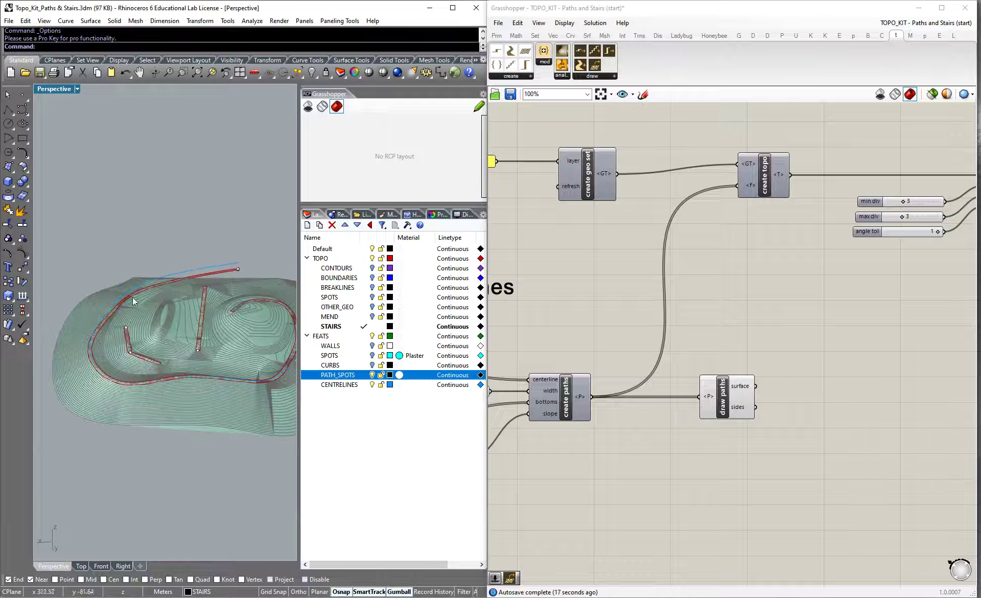
scroll(133, 298, up, 5)
scroll(72, 390, up, 2)
right_drag(72, 390, 91, 351)
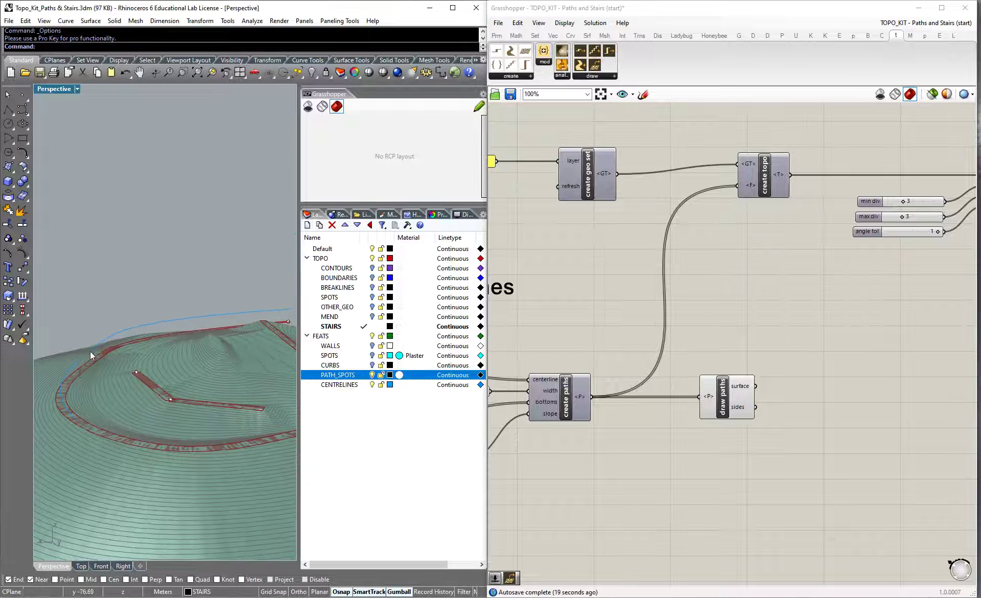
right_drag(233, 433, 78, 427)
scroll(119, 403, down, 8)
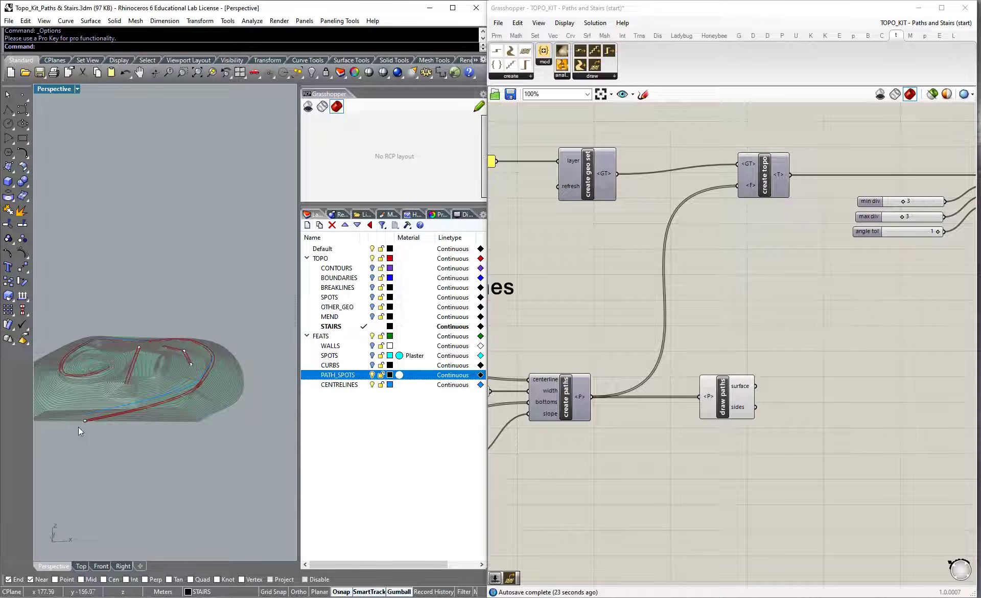
Step: Raise the path spot point at the outer end of the long winding path vertically in the Rhino model
scroll(80, 421, up, 5)
click(98, 420)
drag(98, 409, 96, 390)
right_drag(96, 391, 212, 292)
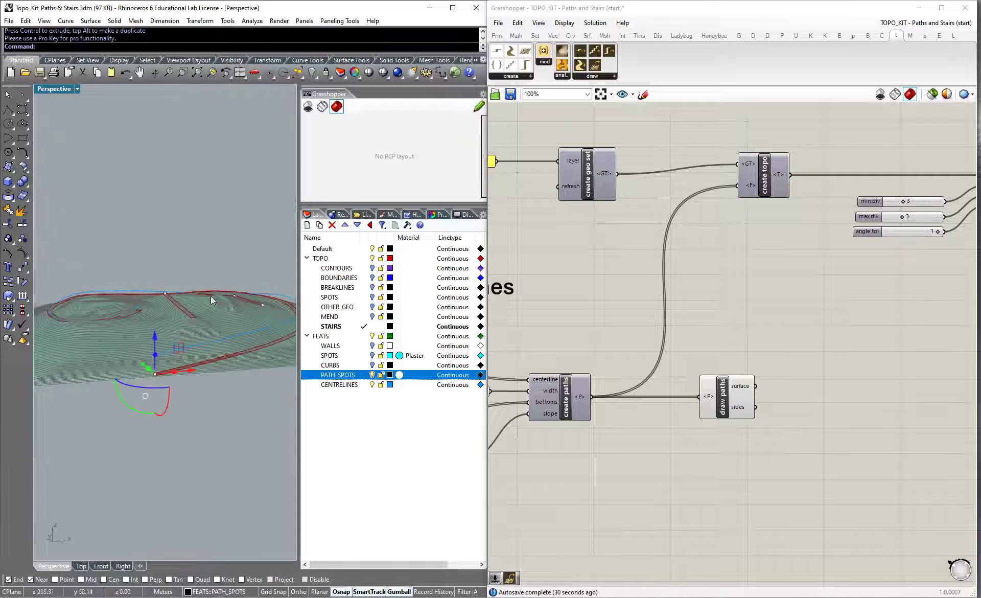
right_drag(155, 326, 133, 384)
click(185, 403)
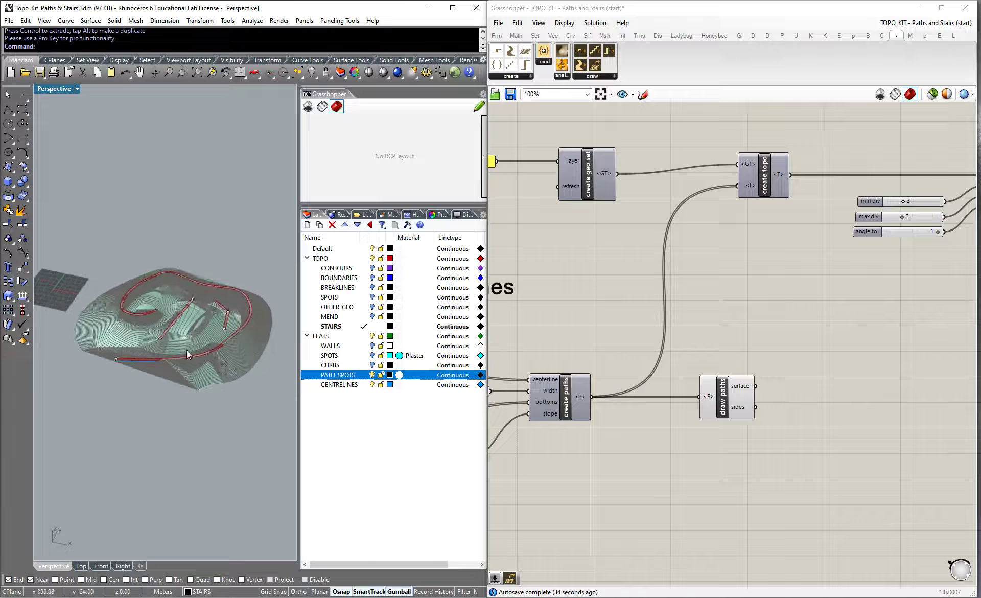
Step: Try to raise the end control point of the long winding path's centreline vertically in the Rhino model, and undo the move
right_drag(113, 223, 199, 370)
scroll(774, 367, down, 3)
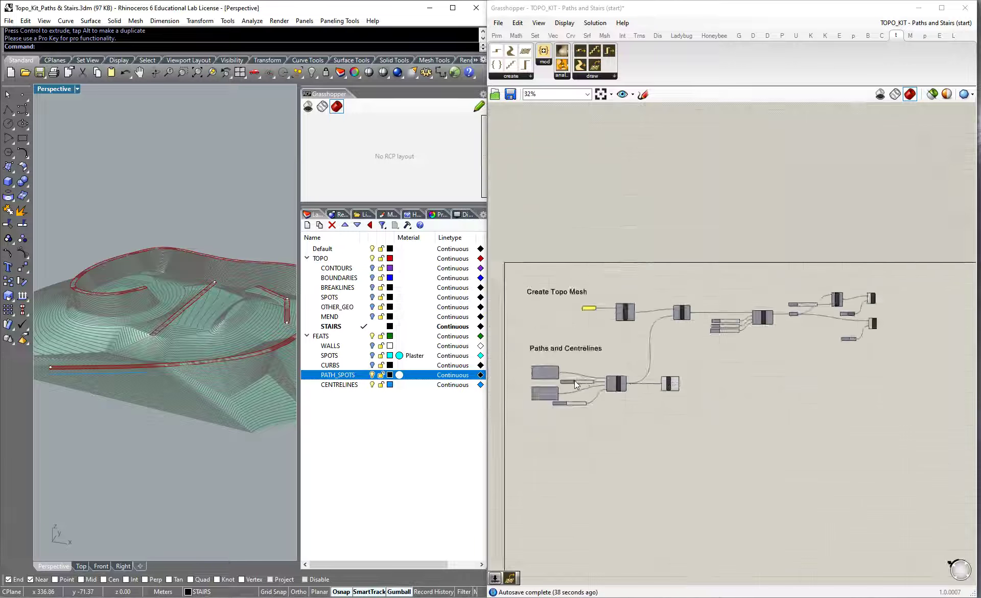
scroll(574, 380, up, 1)
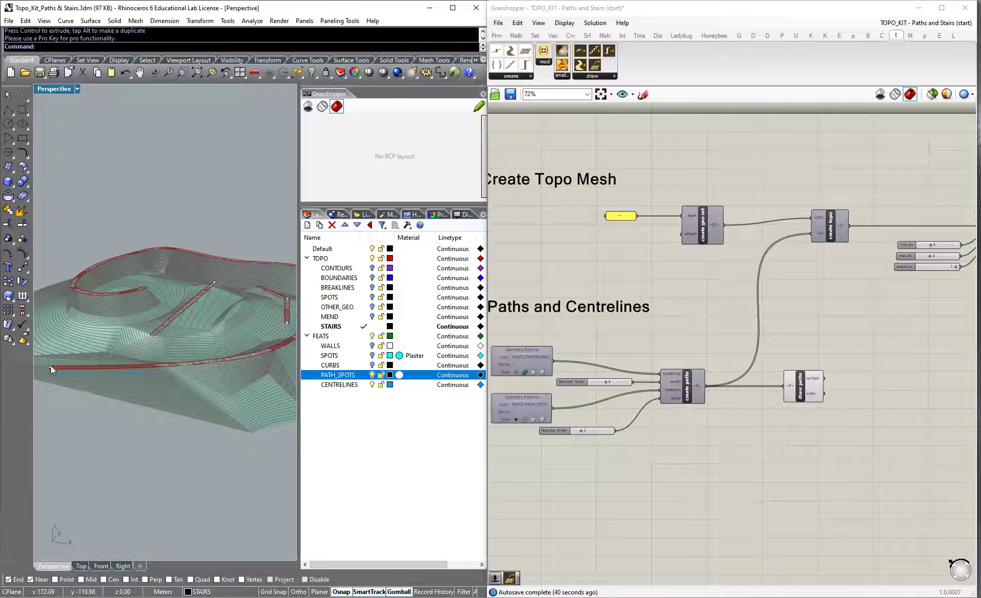
scroll(49, 367, up, 2)
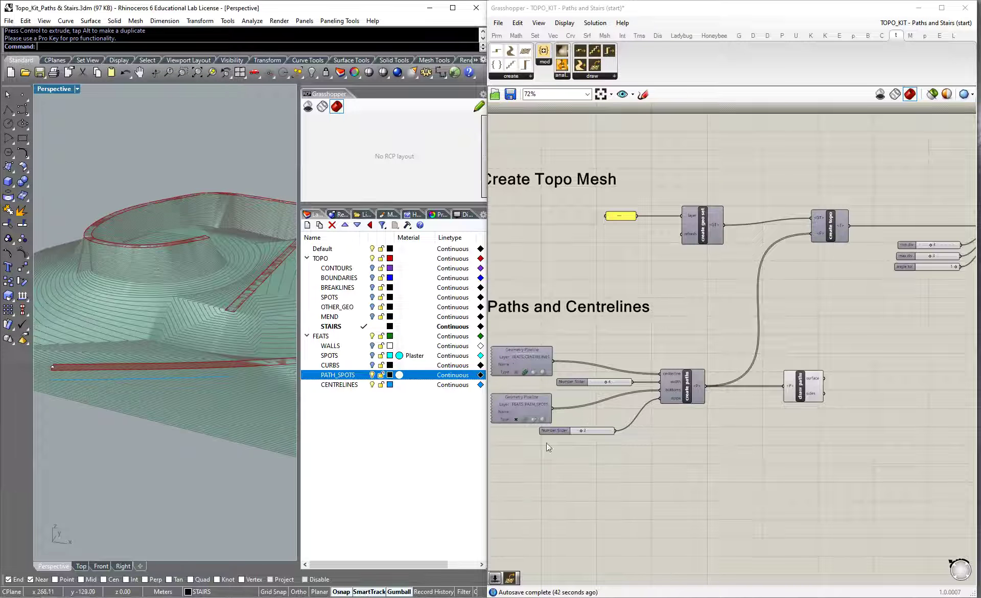
right_drag(53, 367, 156, 273)
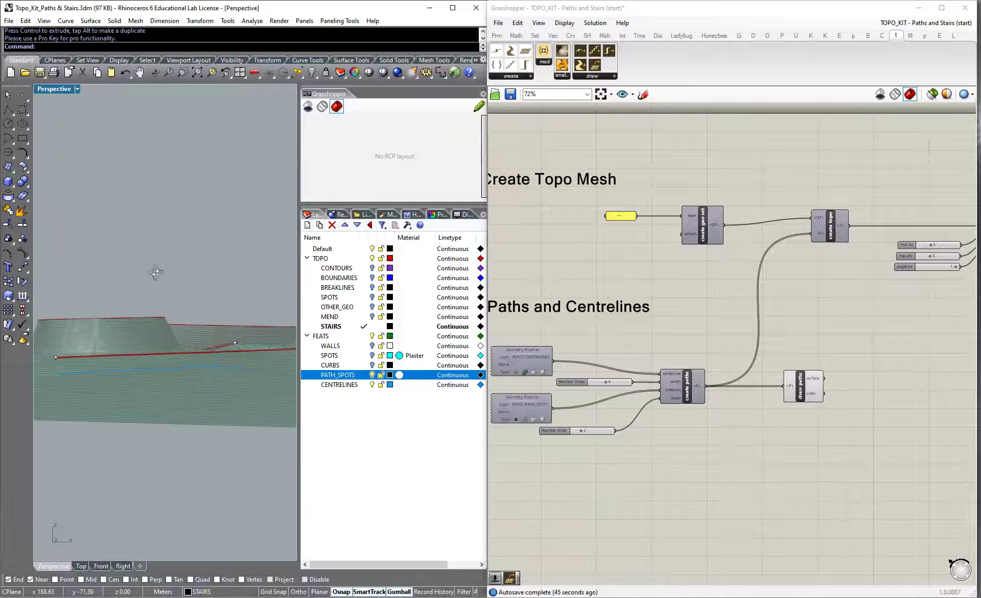
click(55, 357)
click(59, 373)
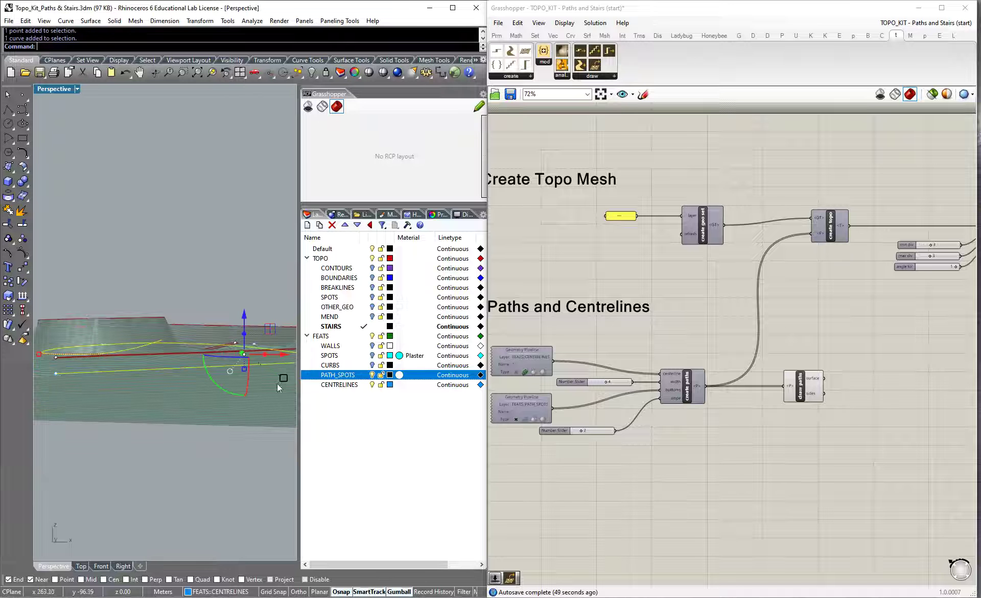
click(160, 339)
drag(162, 299, 159, 192)
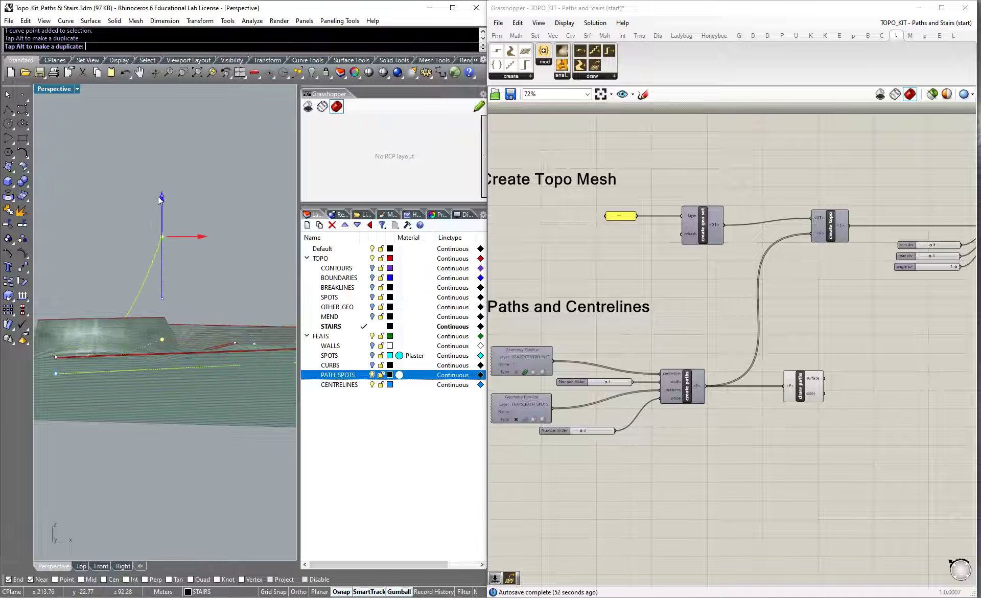
click(196, 476)
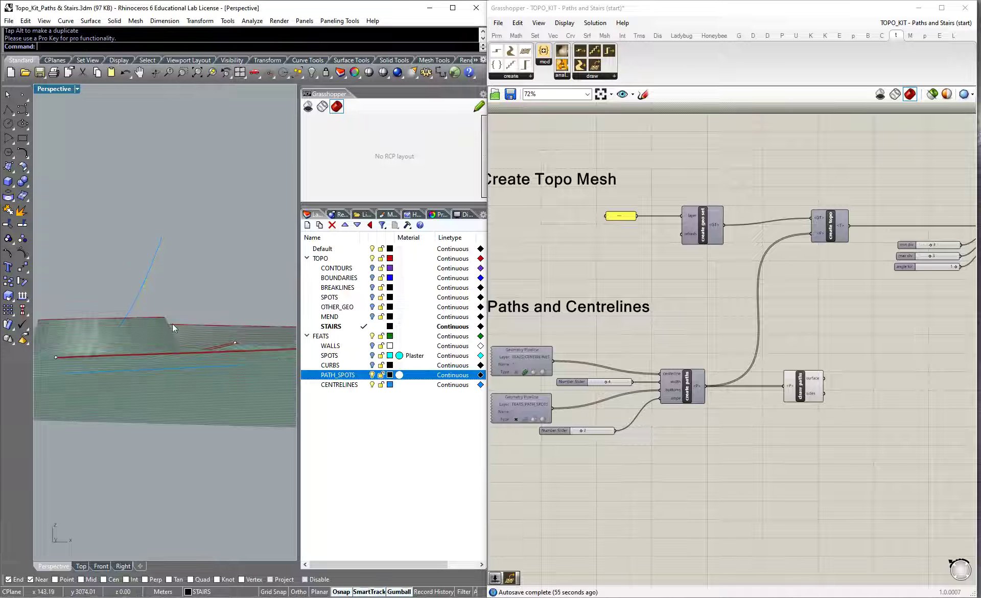
key(ctrl+z)
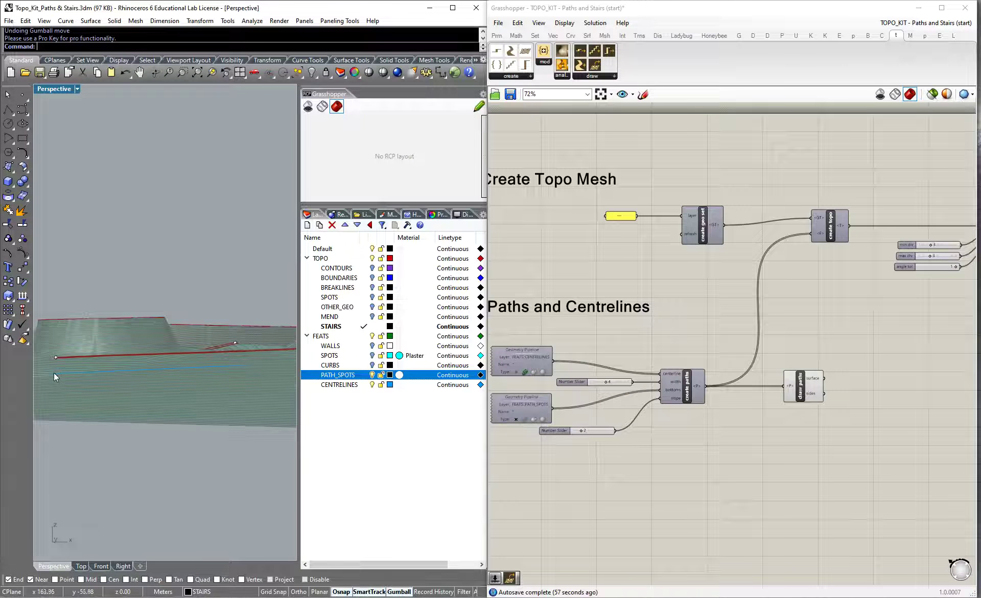
Step: Lower the path spot point at the outer end of the long winding path vertically
click(56, 357)
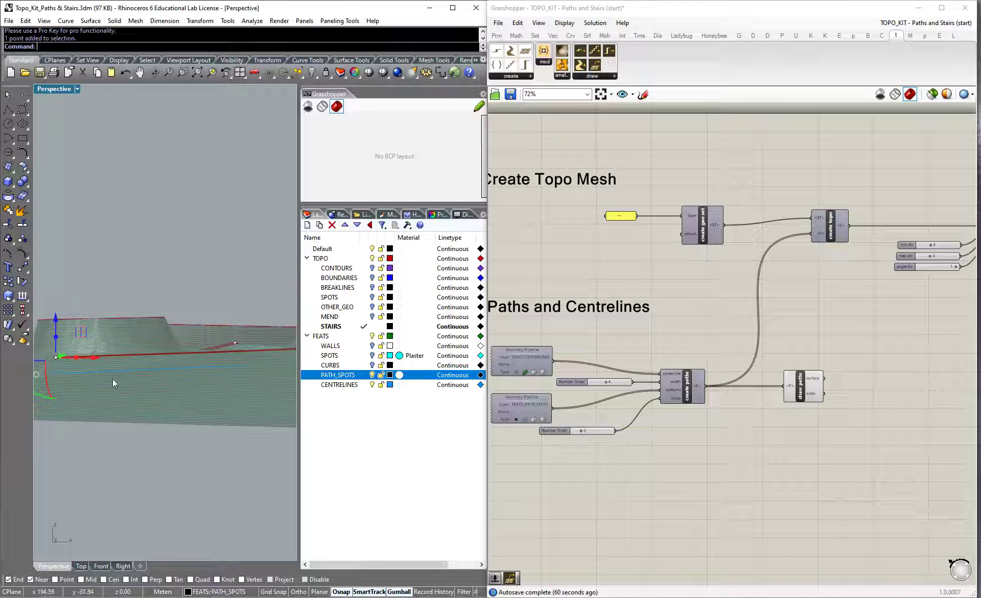
click(73, 433)
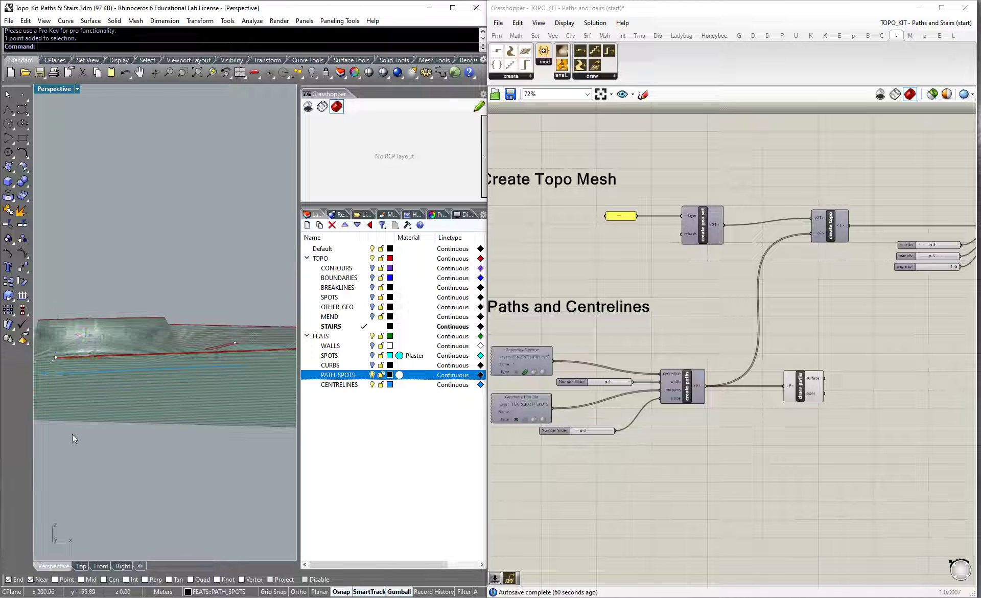
click(54, 358)
mouse_move(57, 355)
mouse_down()
mouse_move(55, 328)
mouse_move(55, 342)
mouse_up()
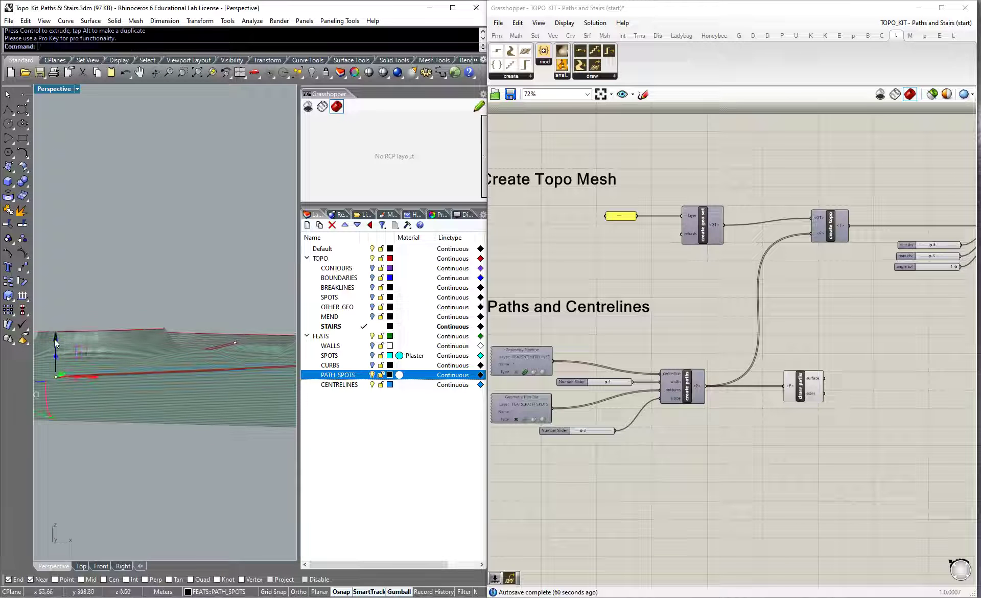
right_drag(173, 277, 185, 311)
drag(102, 312, 102, 321)
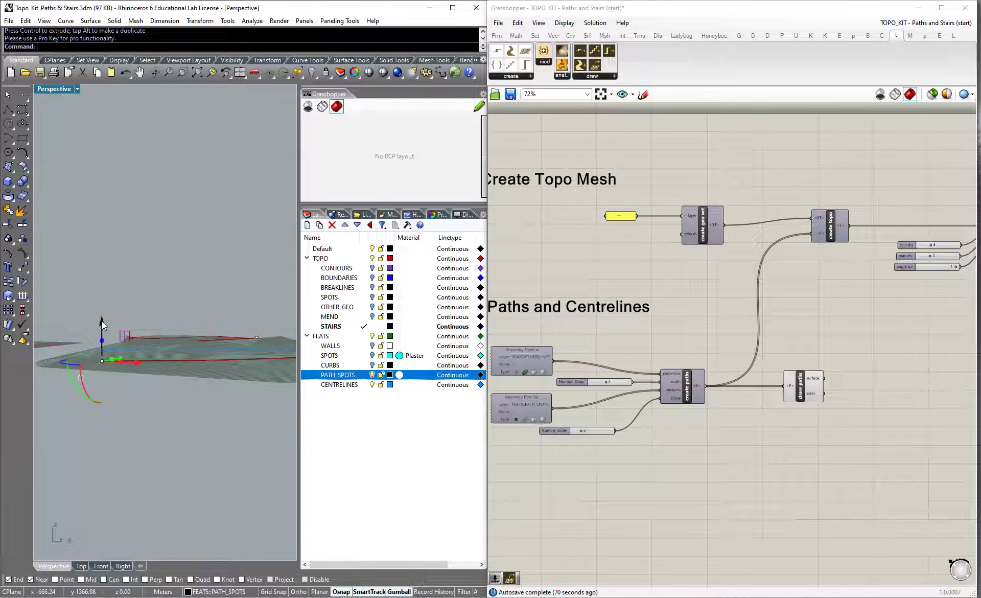
right_drag(145, 294, 203, 417)
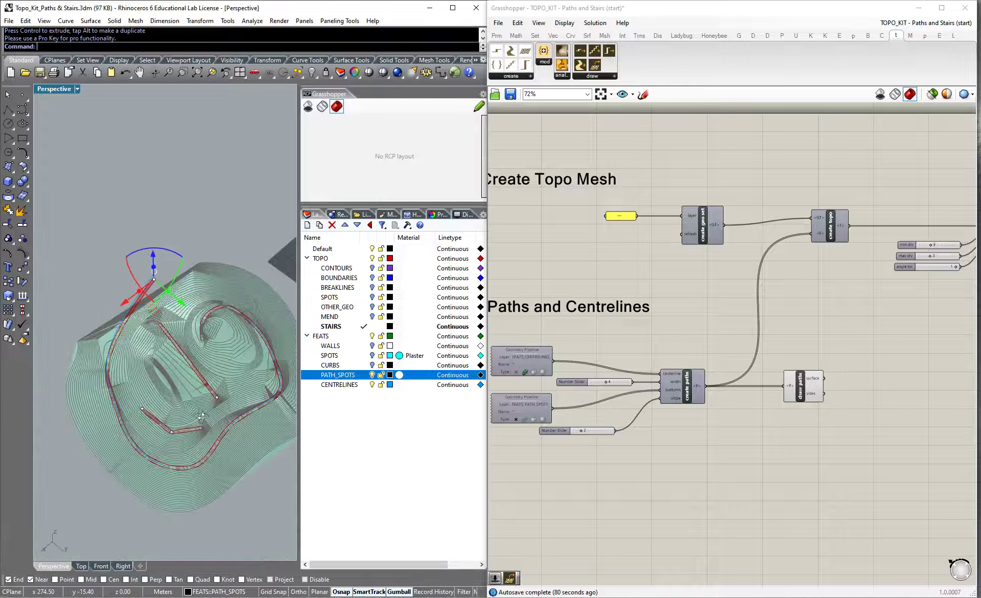
key(Escape)
Step: Inspect the graded terrain around the short angled path up close and the path layout across the whole site
right_drag(63, 390, 250, 369)
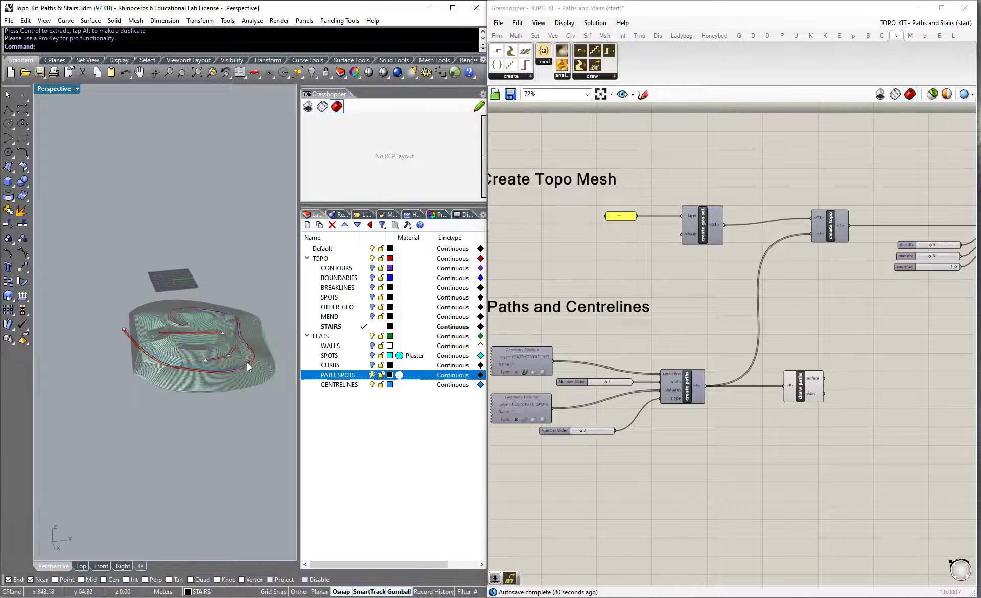
scroll(251, 369, up, 5)
mouse_move(136, 389)
right_down()
mouse_move(78, 334)
mouse_move(121, 376)
right_up()
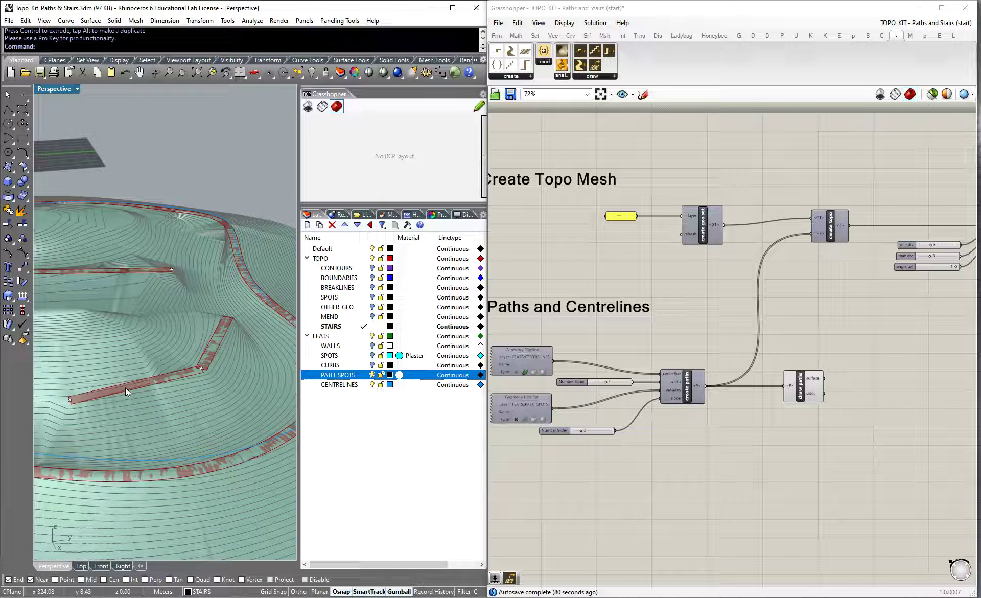
scroll(124, 387, up, 5)
scroll(198, 348, down, 5)
click(139, 436)
scroll(154, 397, down, 5)
key(Escape)
right_drag(248, 489, 149, 406)
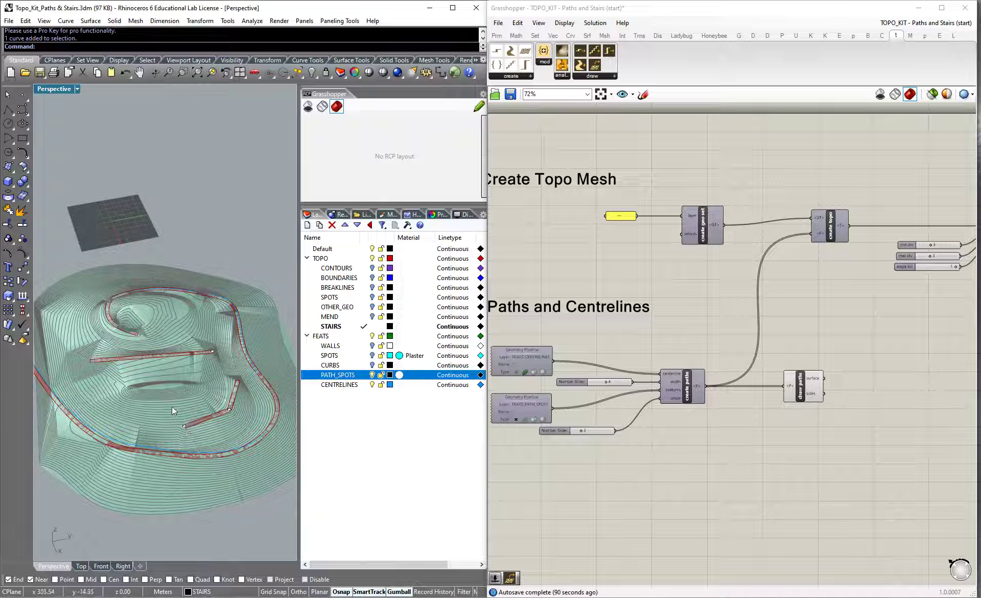
scroll(153, 409, down, 3)
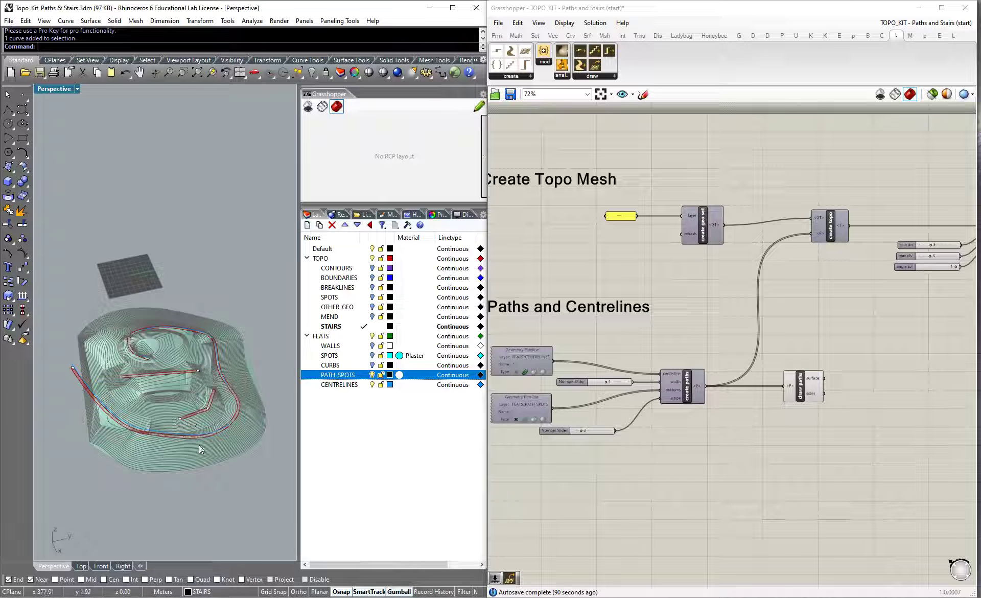
scroll(260, 403, up, 5)
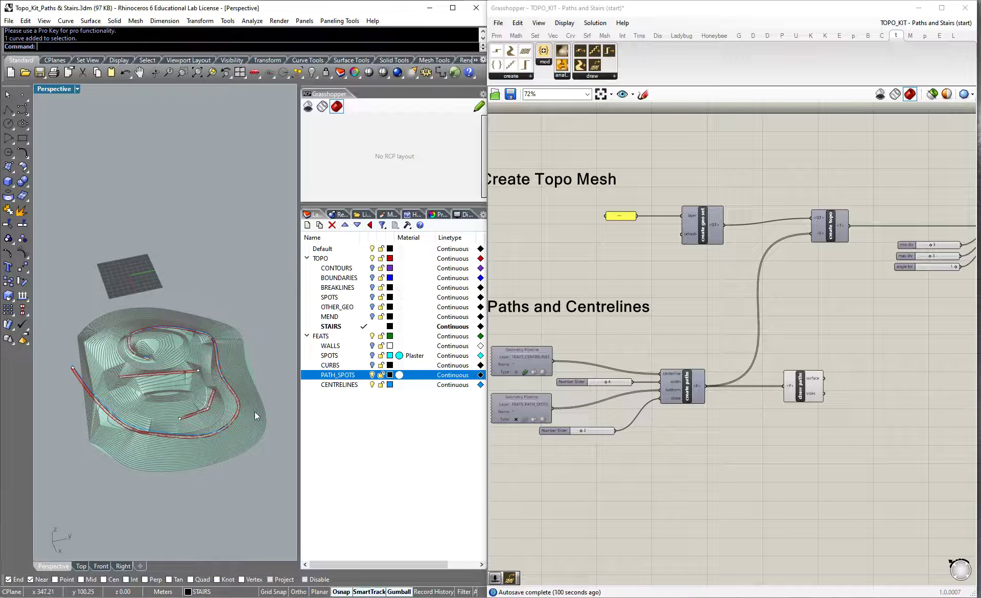
Step: Raise the path spot point at the bend of the short angled path slightly
click(190, 403)
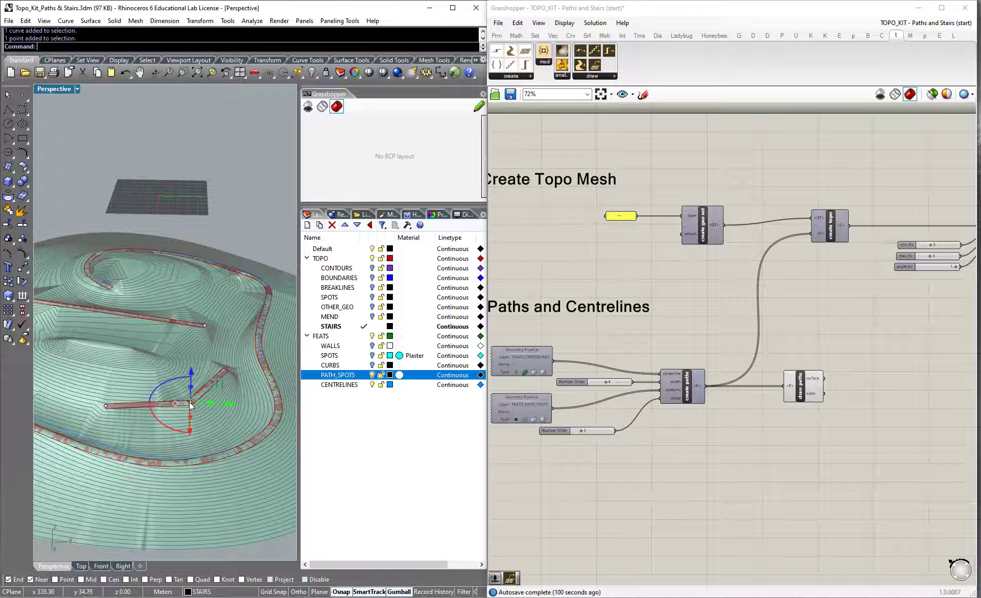
right_drag(197, 371, 89, 352)
click(85, 353)
drag(86, 319, 86, 313)
right_drag(88, 314, 134, 376)
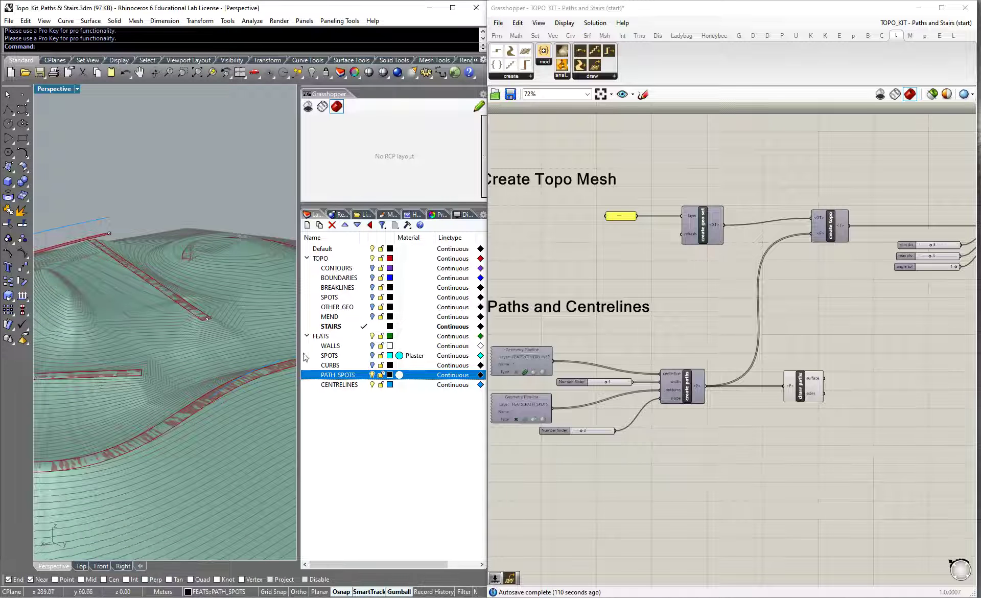
Step: Lower the path spot point at the bend of the short angled path and view the effect on the terrain
scroll(73, 368, up, 5)
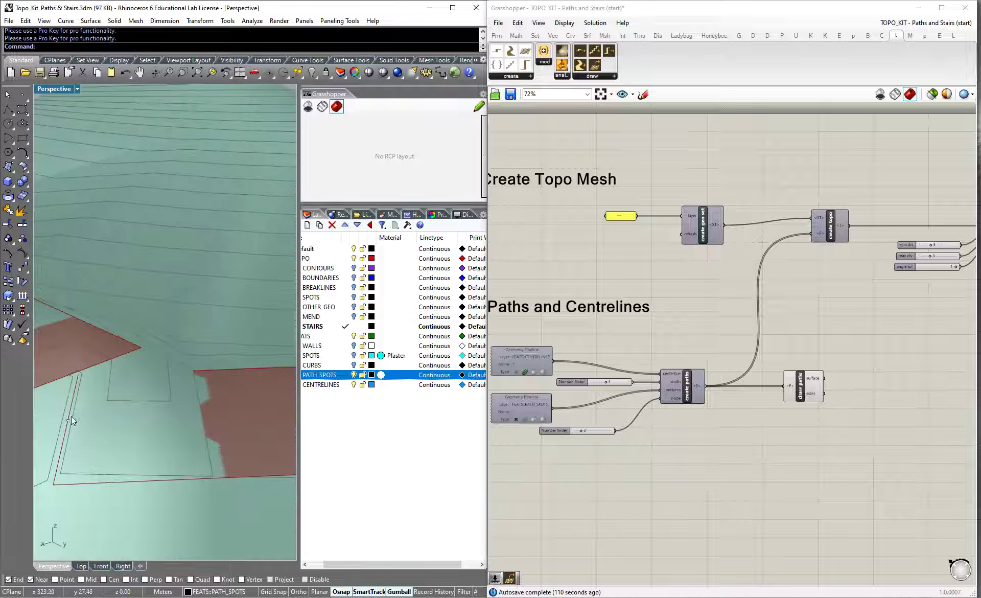
scroll(72, 416, down, 4)
click(70, 418)
drag(70, 383, 71, 401)
drag(113, 454, 115, 453)
right_drag(115, 453, 178, 305)
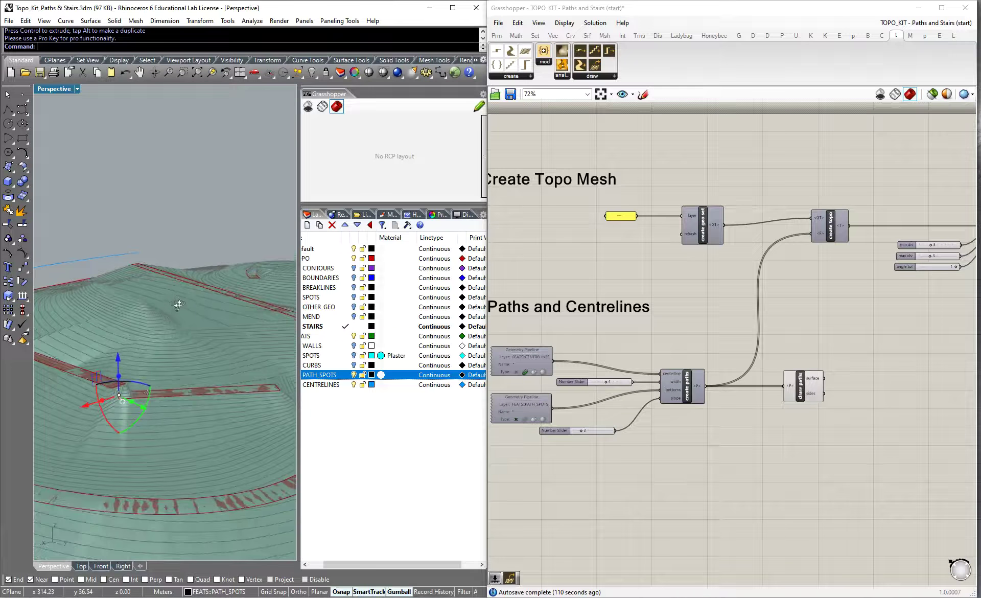
right_drag(197, 387, 143, 318)
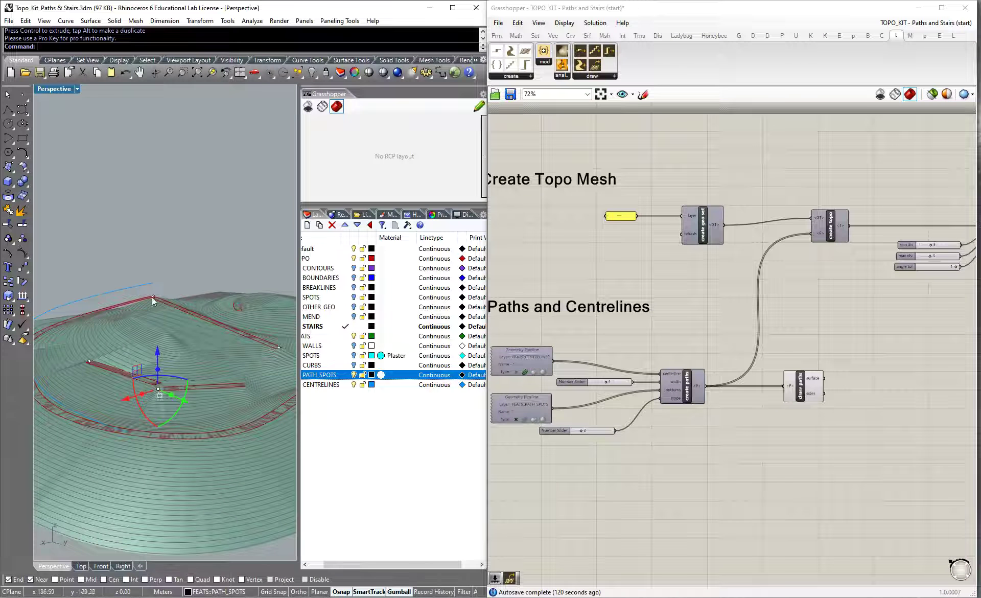
Step: Undo the last two height changes of the bend's path spot point and clear the selection
key(ctrl+z)
key(ctrl+z)
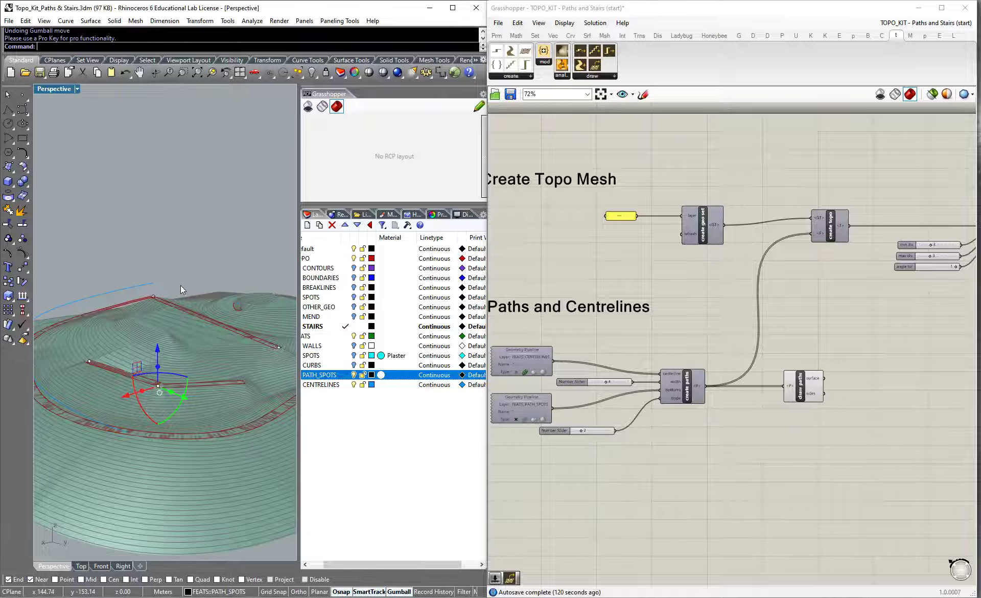
key(Escape)
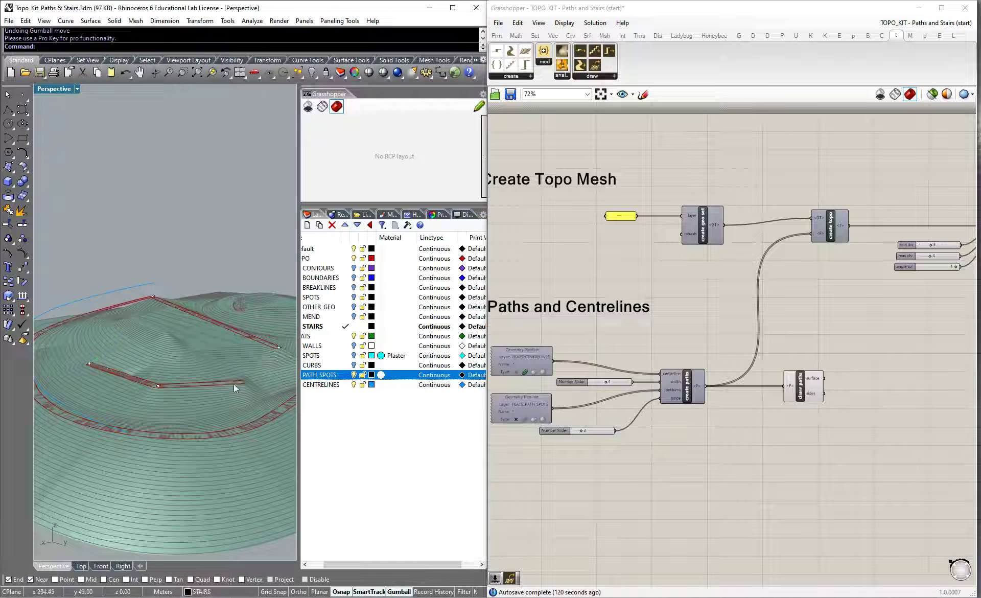
Step: Try to raise the short angled path's bend spot point by a small amount, and undo the move
click(158, 387)
drag(157, 350, 157, 348)
scroll(154, 390, up, 5)
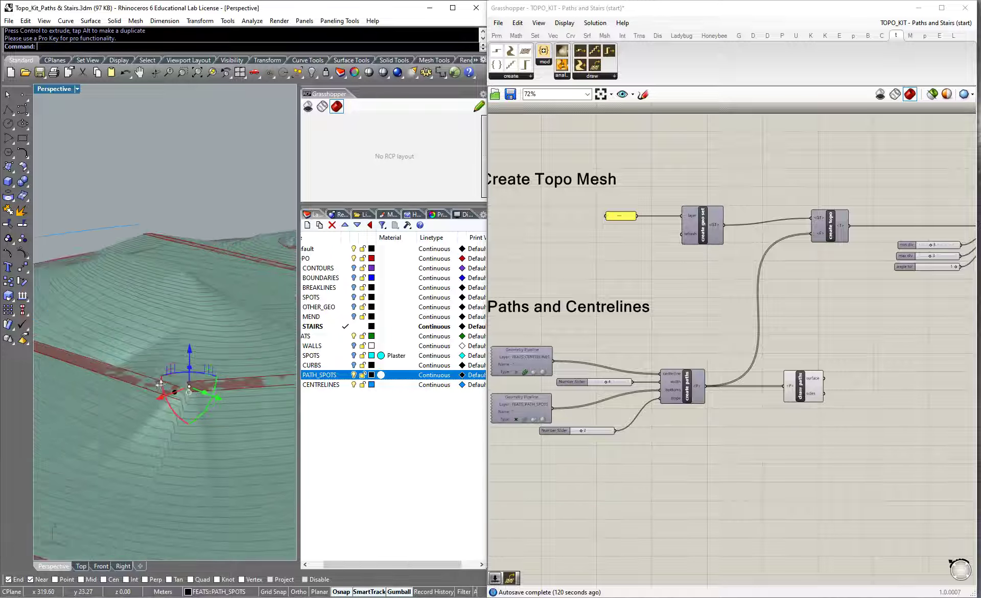
key(ctrl+z)
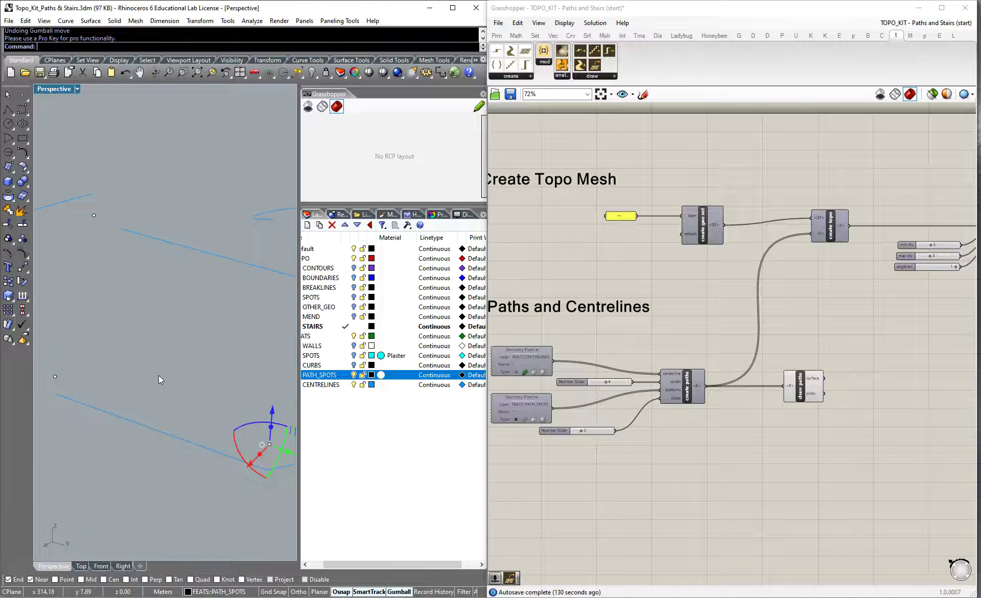
scroll(159, 376, down, 5)
key(Escape)
Step: Examine the create paths component, its connections and the two path spot points on the short angled path
right_drag(200, 379, 128, 440)
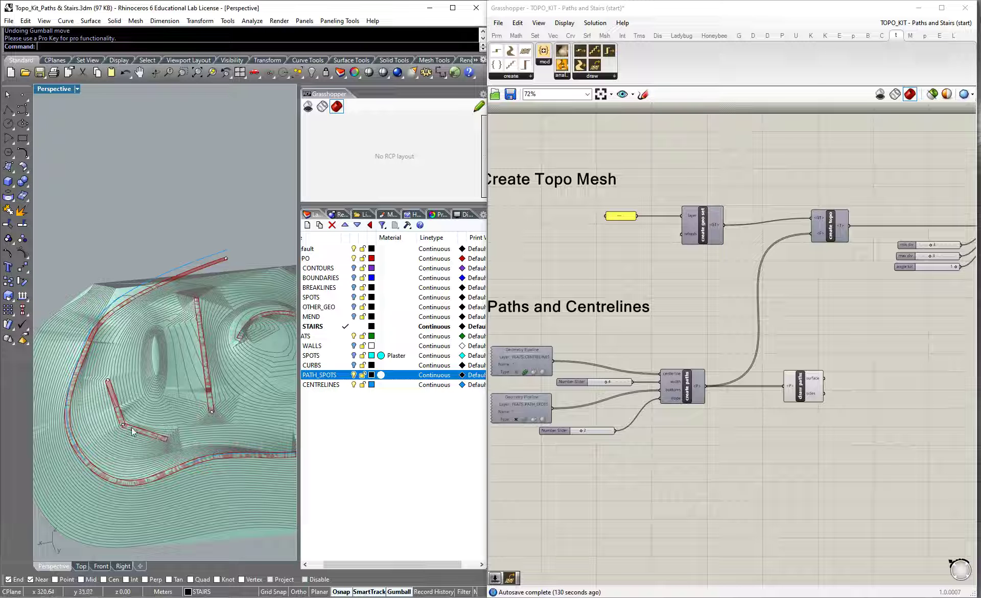
click(690, 386)
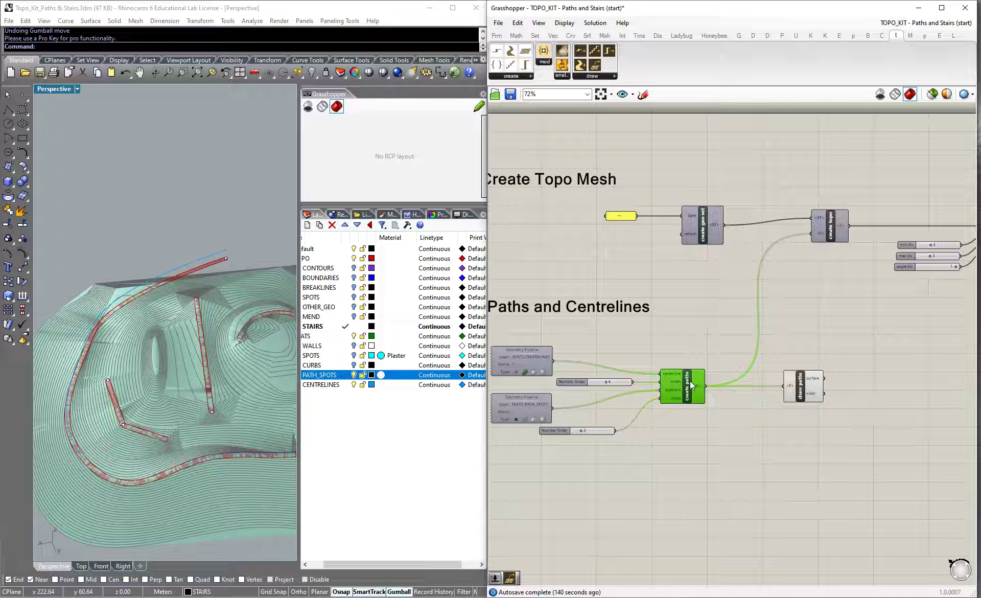
scroll(110, 378, up, 2)
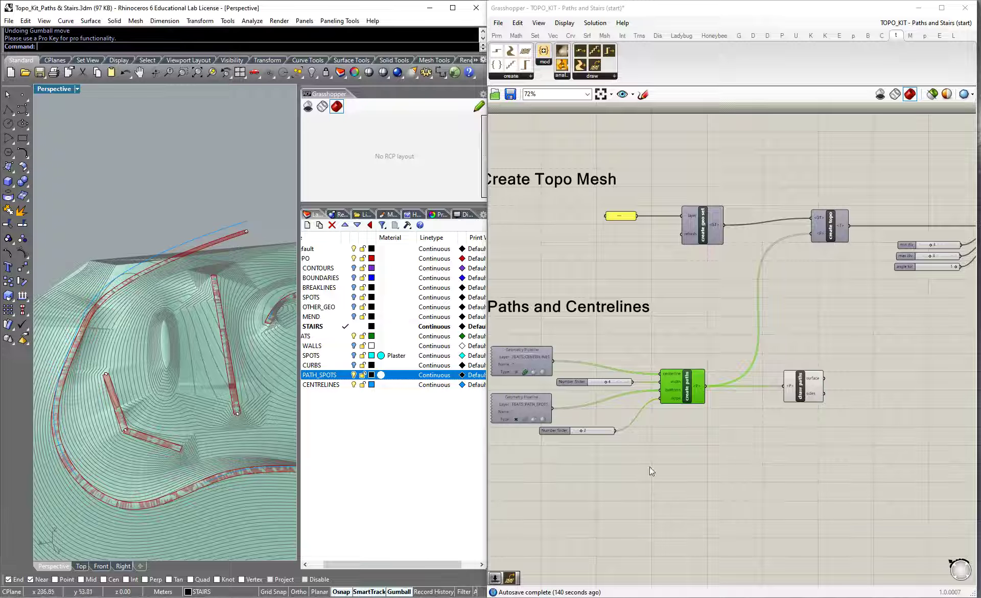
right_drag(125, 416, 152, 379)
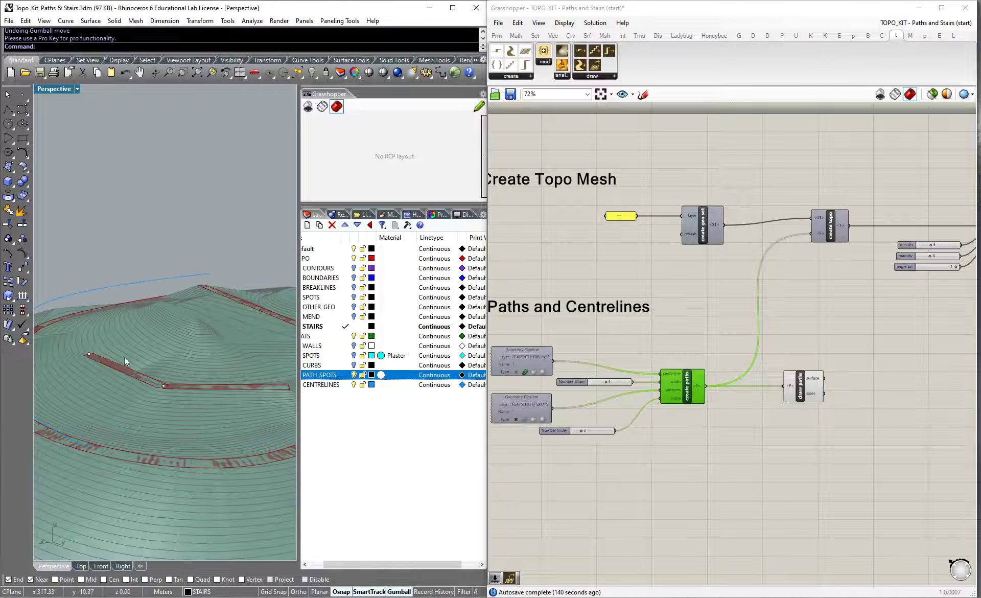
click(90, 354)
click(164, 385)
right_drag(272, 385, 124, 370)
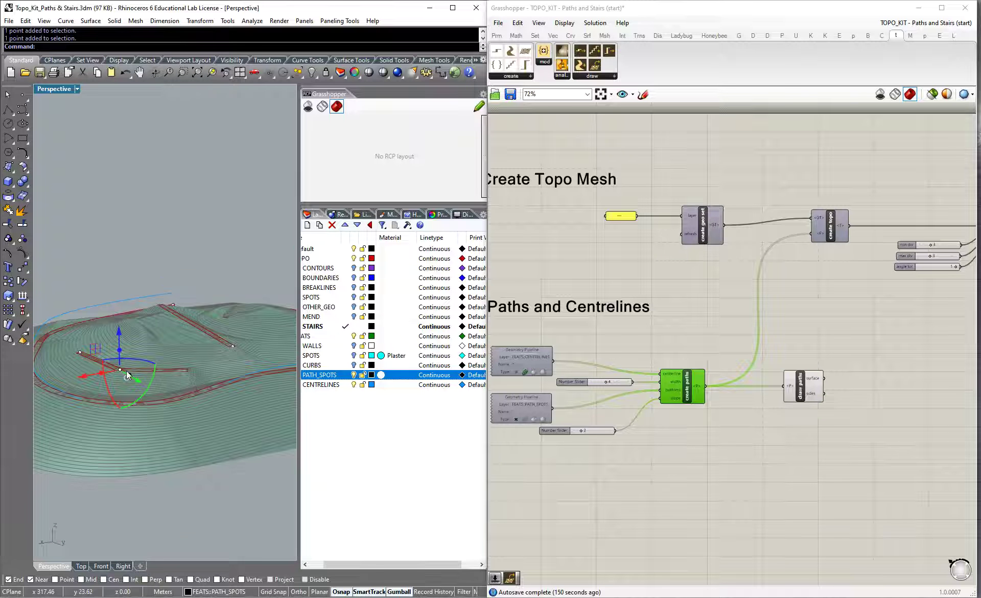
click(681, 453)
scroll(696, 382, up, 2)
scroll(681, 347, down, 1)
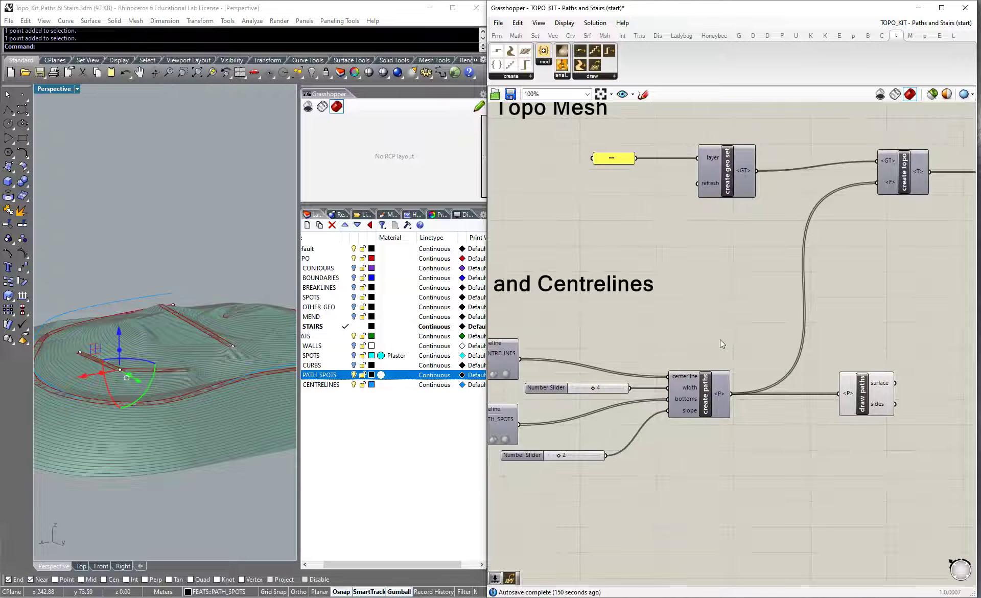
scroll(716, 322, down, 2)
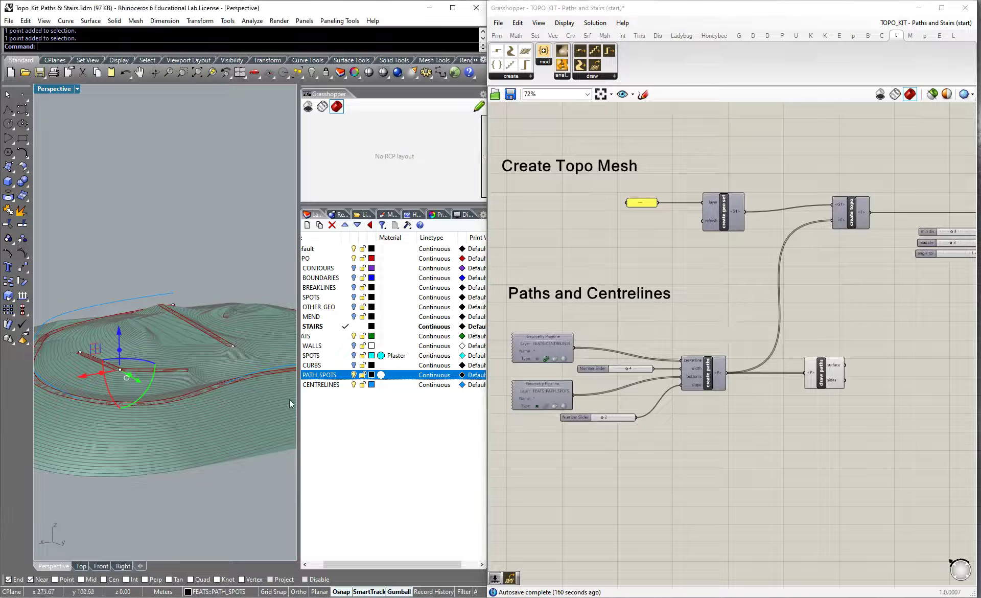
click(342, 372)
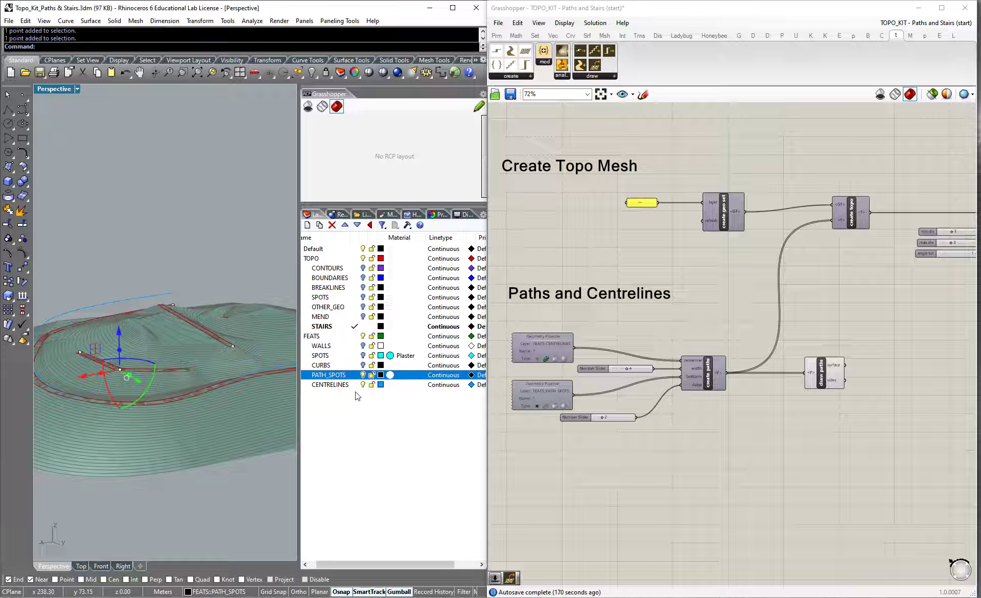
Step: Examine the paths and centrelines component group and how the resulting paths sit in the graded terrain
click(681, 437)
right_drag(150, 363, 187, 373)
scroll(185, 398, down, 3)
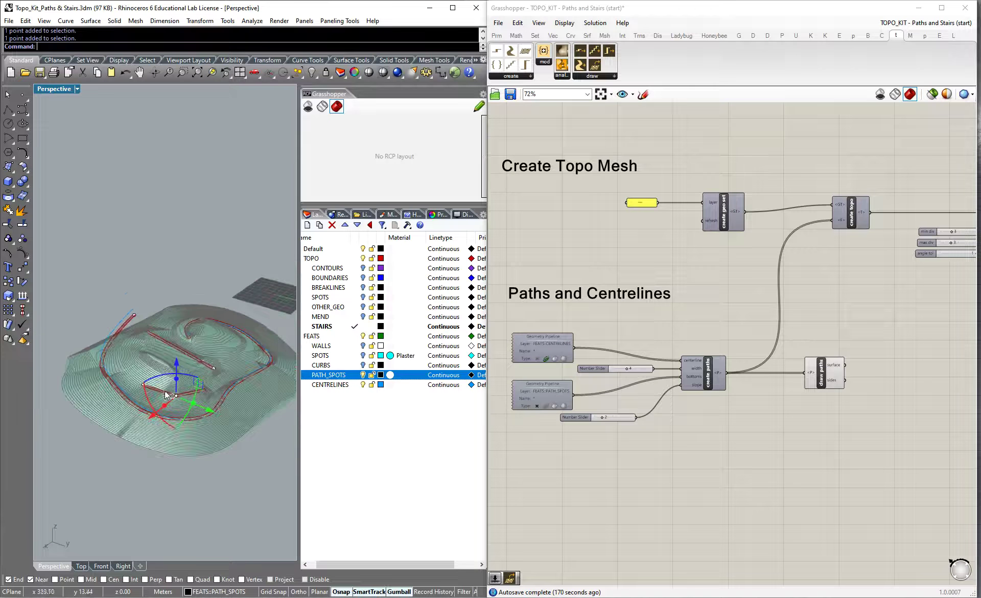
scroll(543, 388, up, 2)
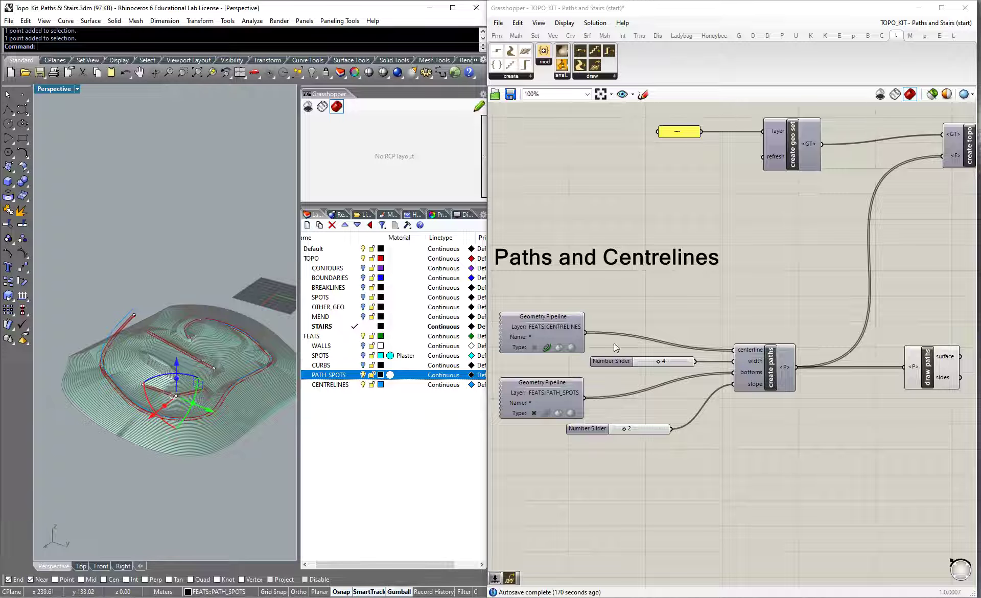
scroll(518, 351, down, 2)
drag(508, 312, 841, 438)
click(784, 416)
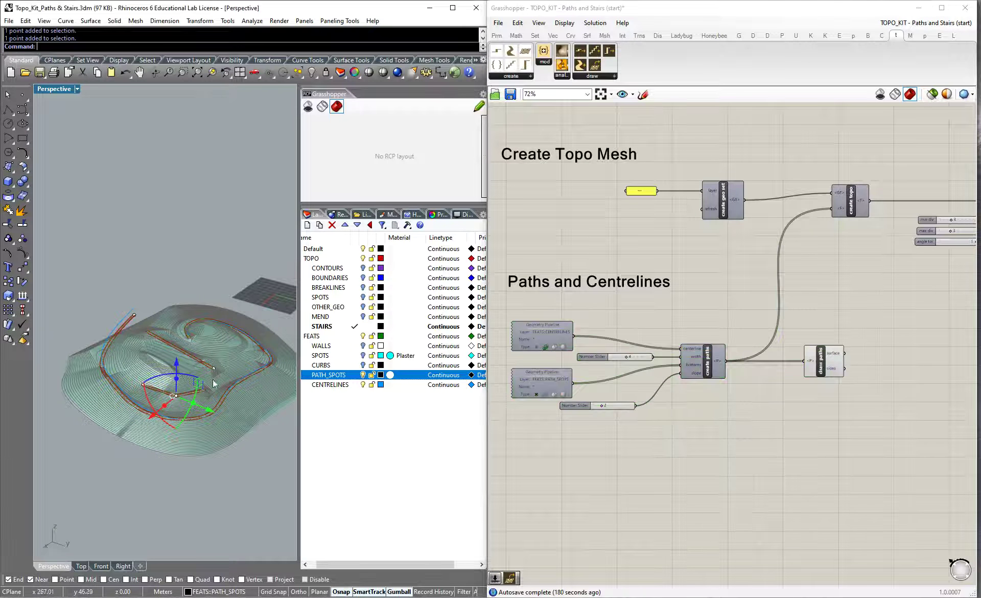
scroll(212, 379, up, 2)
scroll(212, 378, up, 5)
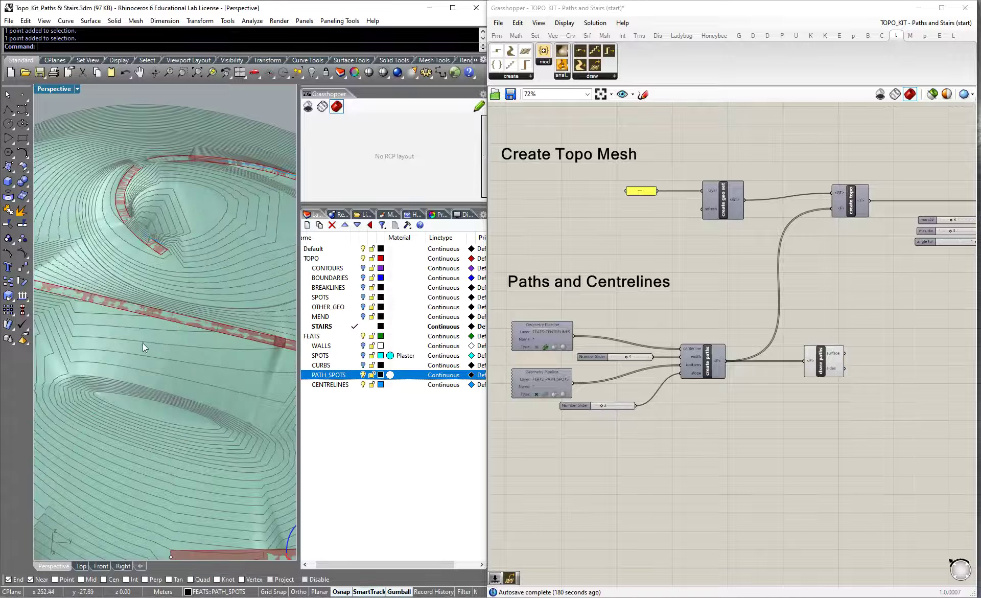
scroll(167, 332, down, 5)
right_drag(84, 323, 188, 287)
Step: Try to raise the selected path spot points on the short angled path, and undo the move
scroll(188, 288, up, 5)
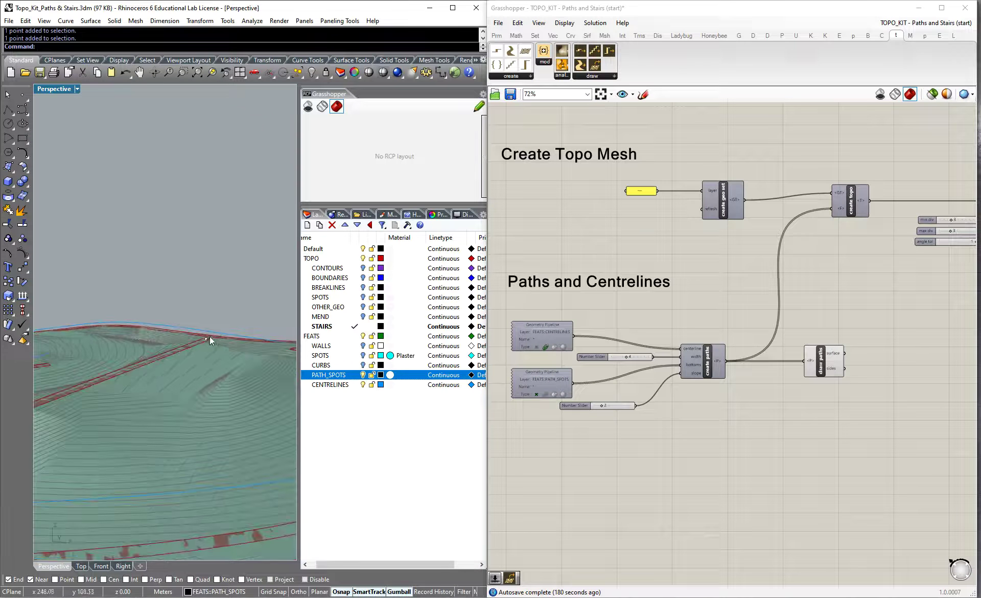
scroll(263, 349, down, 2)
drag(224, 319, 222, 289)
key(ctrl+z)
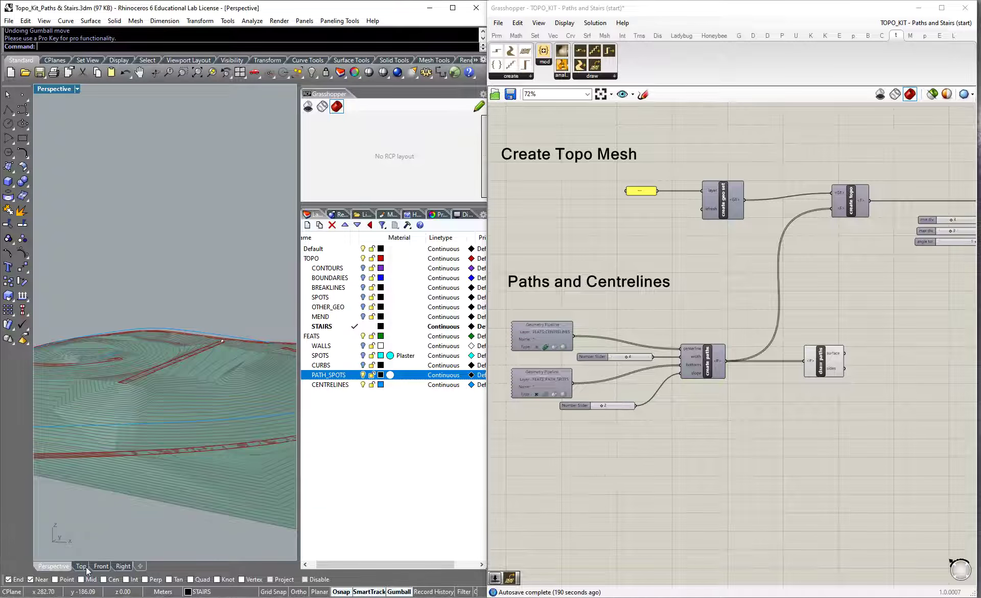
Step: Draw a straight centreline about 70 m long on the CENTRELINES layer, beside the long straight path in plan
click(84, 567)
scroll(123, 274, down, 2)
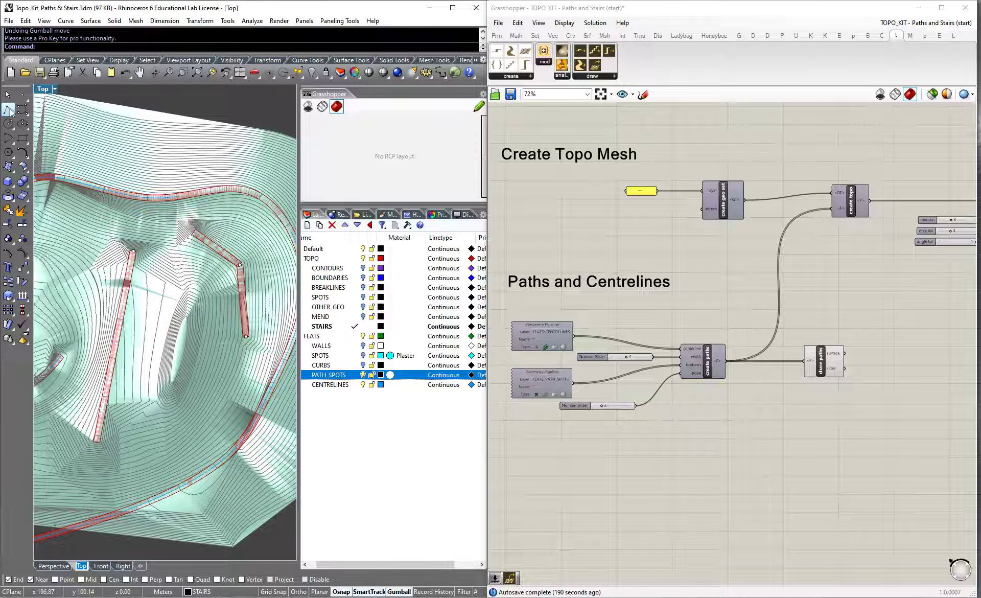
click(9, 110)
click(12, 113)
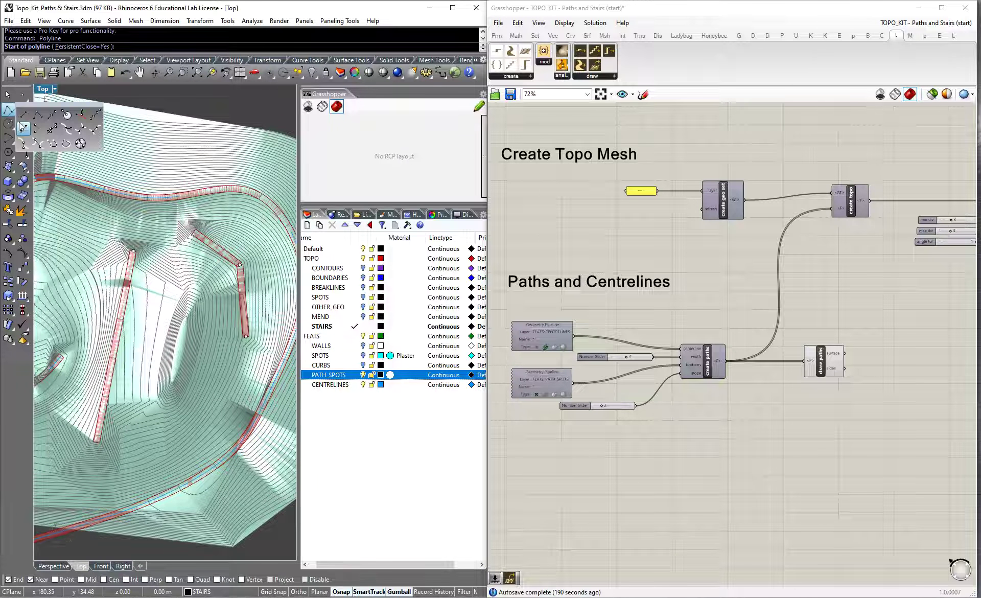
click(25, 116)
double_click(342, 384)
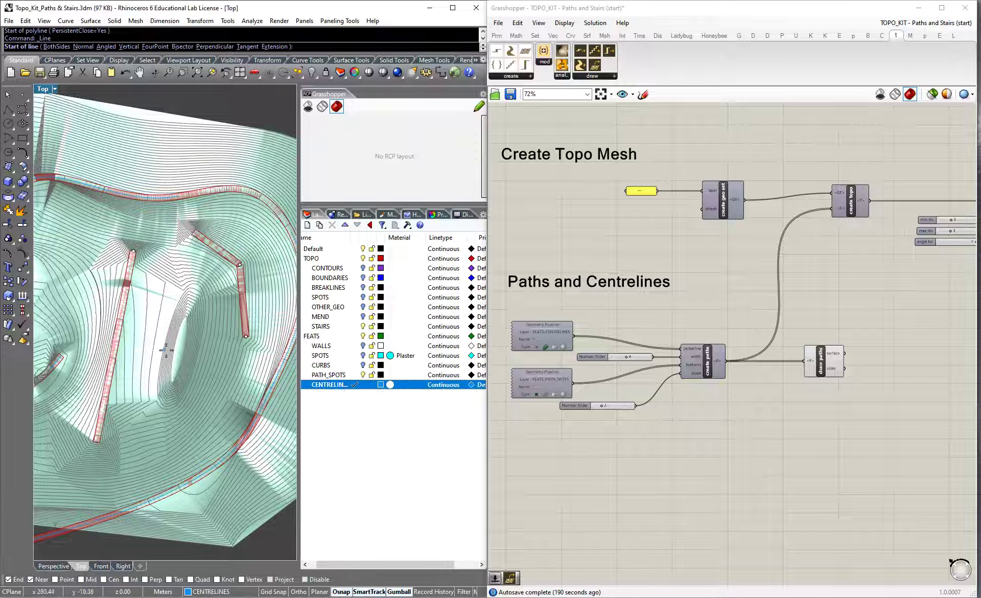
click(154, 436)
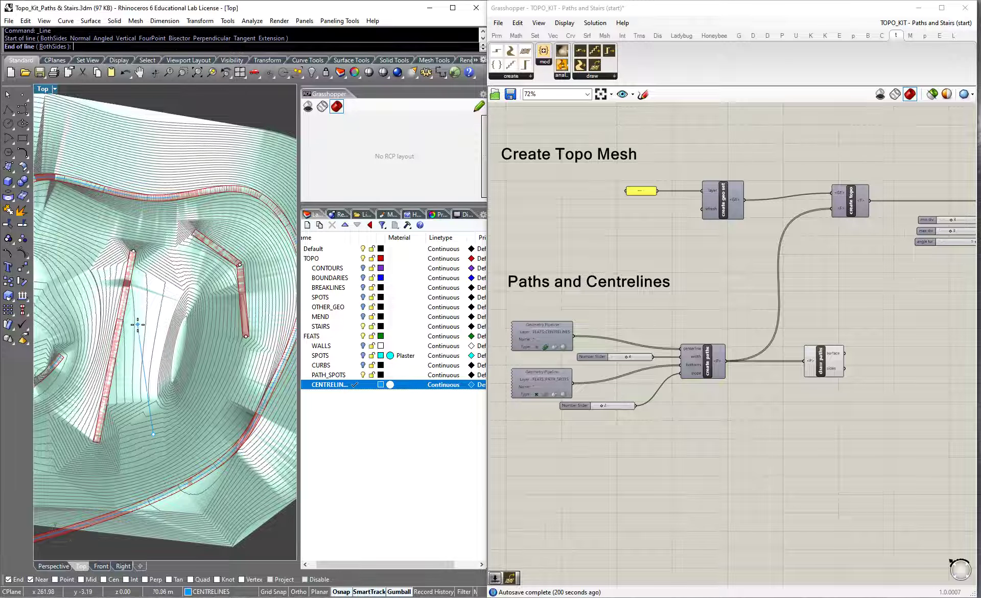
click(137, 327)
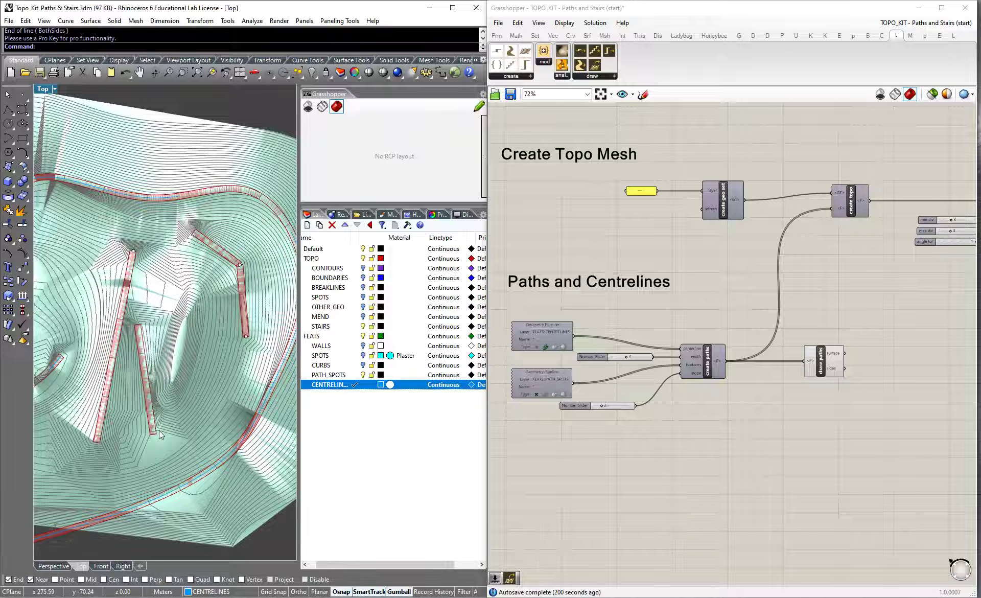
Step: Place a spot point on the PATH_SPOTS layer at the lower end of the new centreline and raise it
click(21, 94)
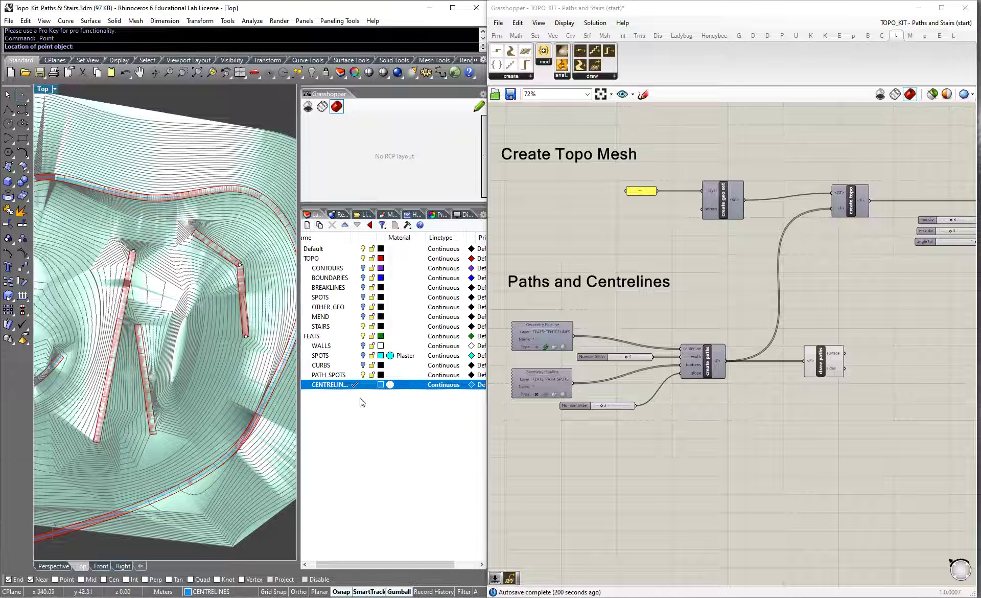
double_click(343, 377)
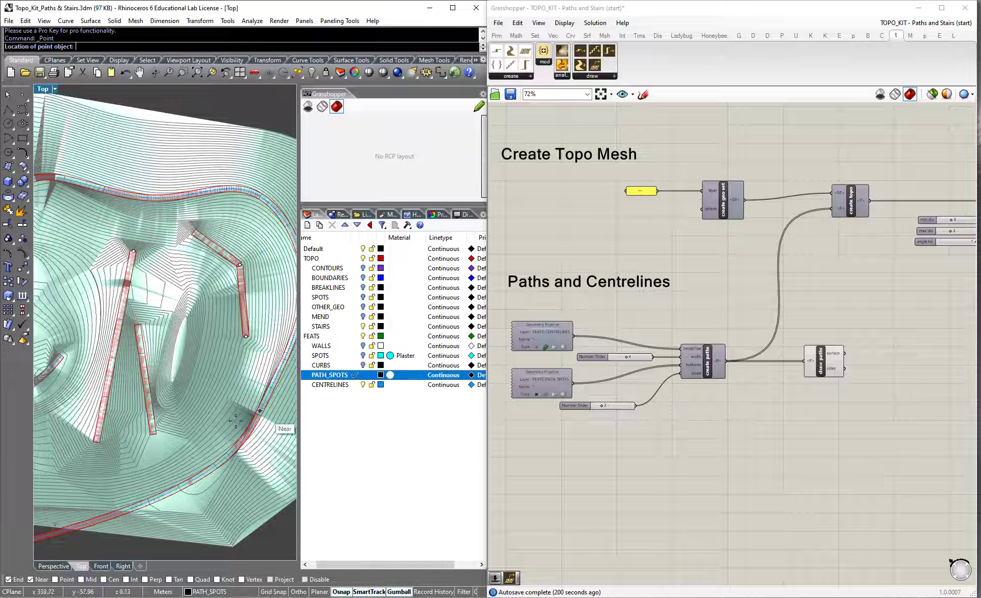
click(162, 441)
click(60, 567)
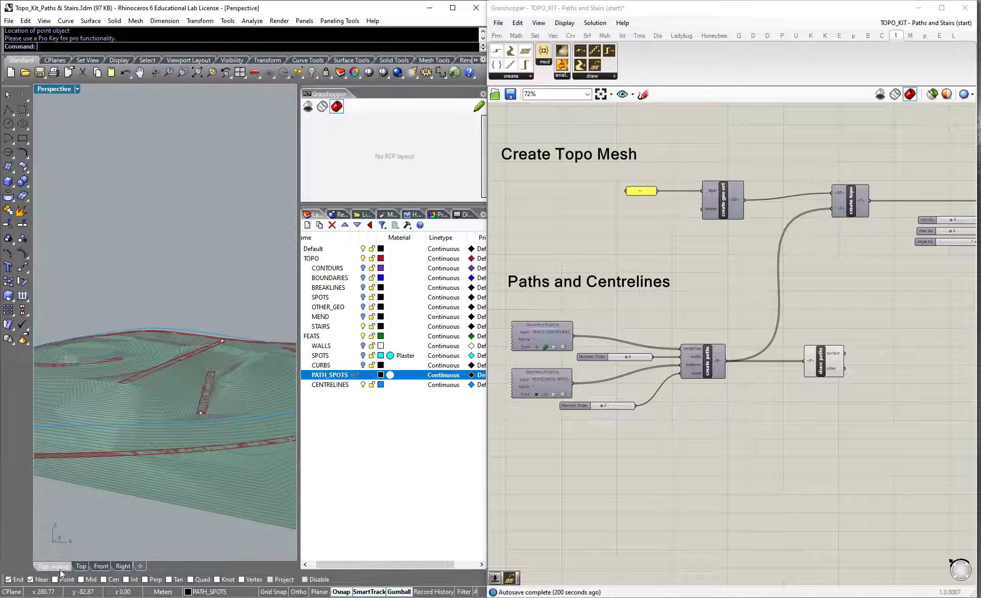
click(139, 423)
drag(138, 392, 138, 362)
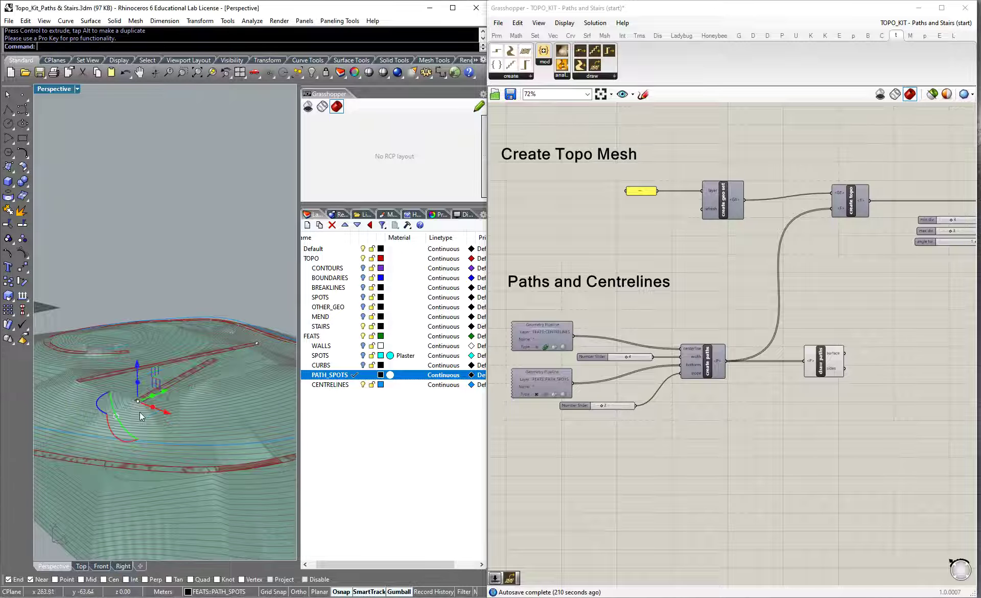
Step: Inspect the path spot points on the raised path and the neighbouring straight path from a low side view
right_drag(220, 353, 254, 303)
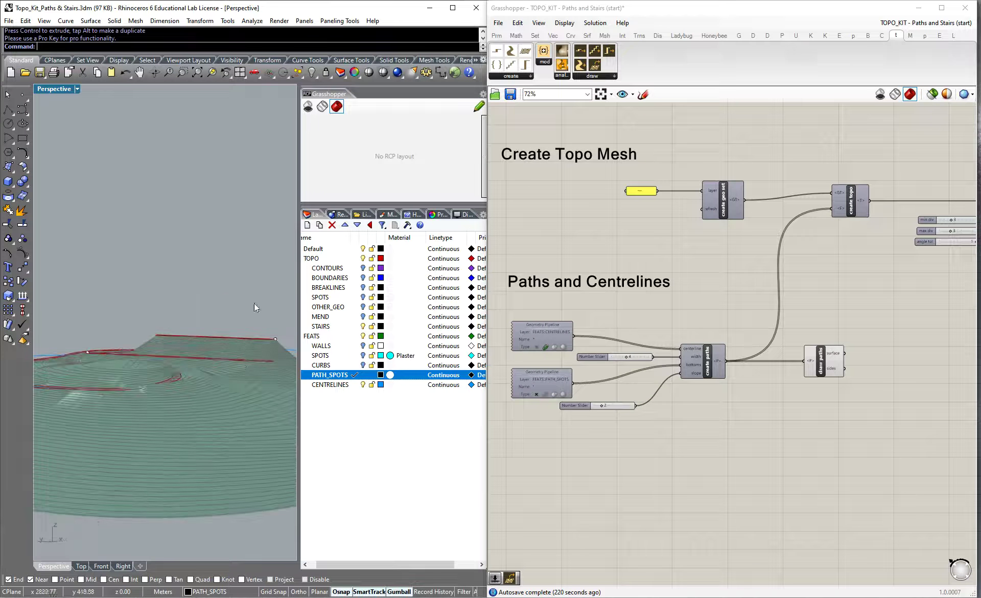
click(87, 351)
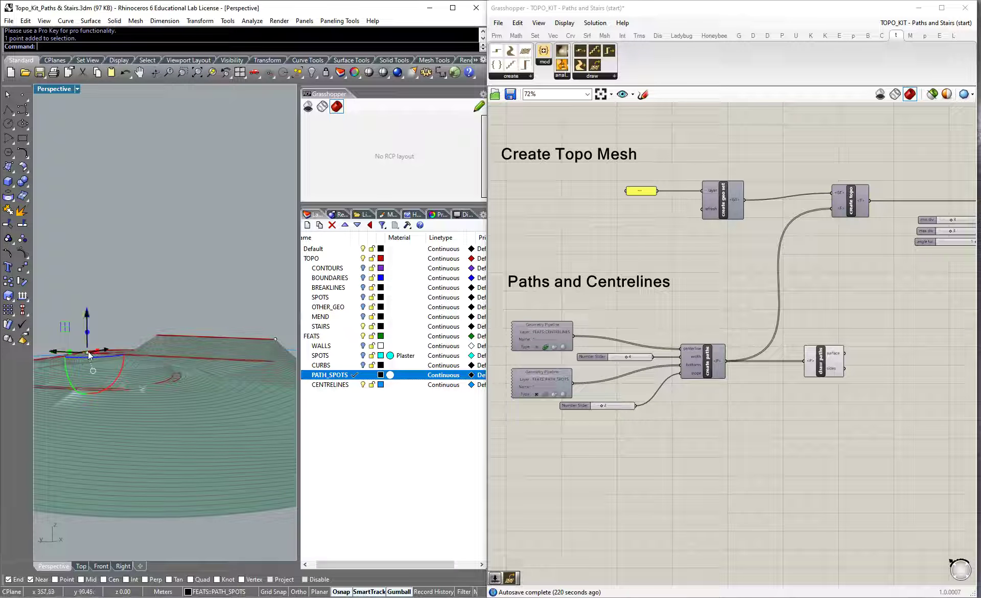
key(Escape)
click(274, 339)
Step: Try a different slope value for the paths and set the slope back to 2
drag(607, 404, 609, 404)
right_drag(186, 280, 133, 339)
scroll(133, 340, down, 5)
drag(609, 407, 602, 406)
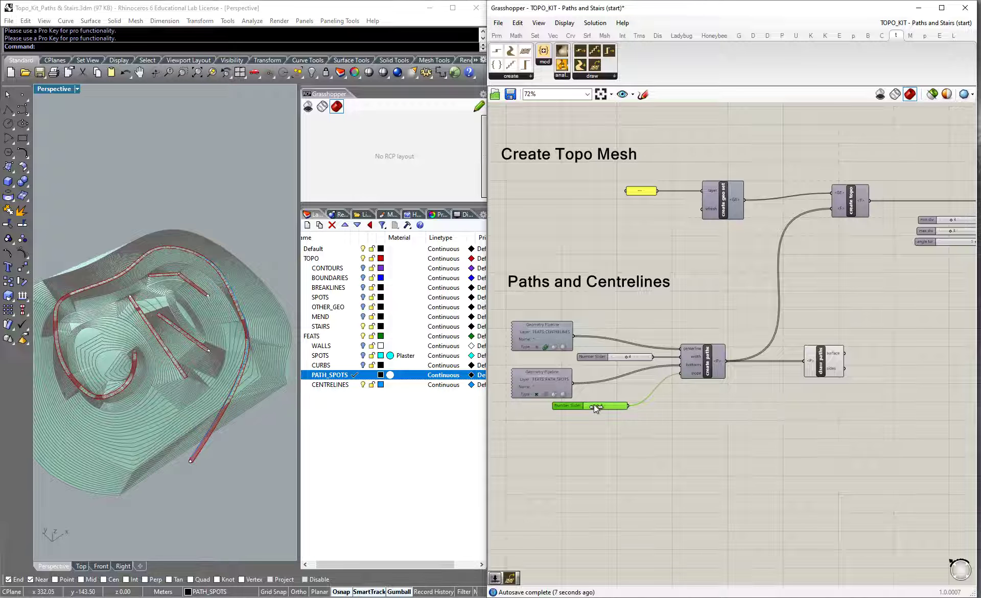
click(613, 448)
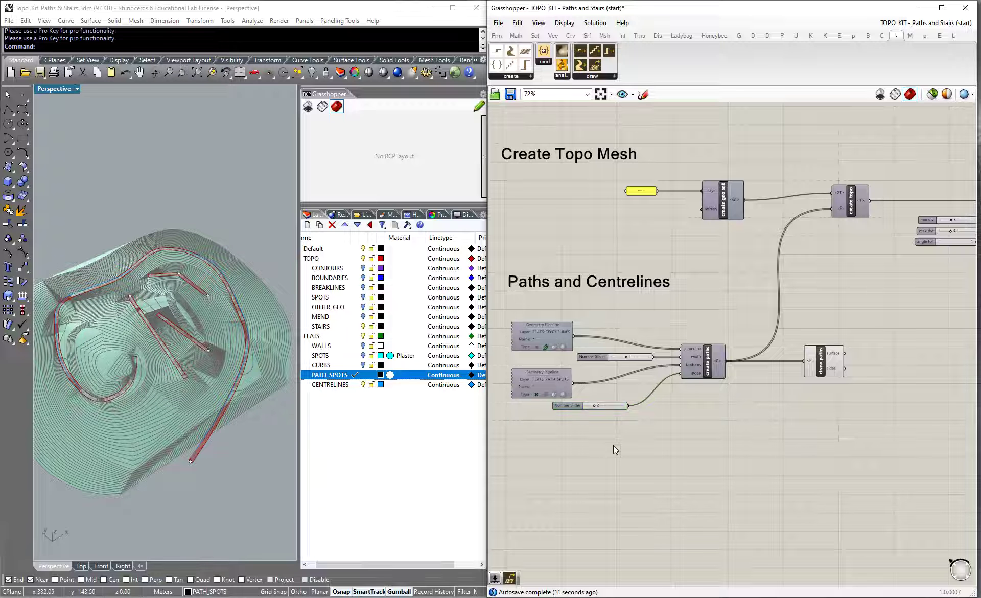
Step: Lower the new path's spot point towards the surrounding terrain and clear the selection
right_drag(98, 330, 146, 282)
scroll(169, 357, up, 8)
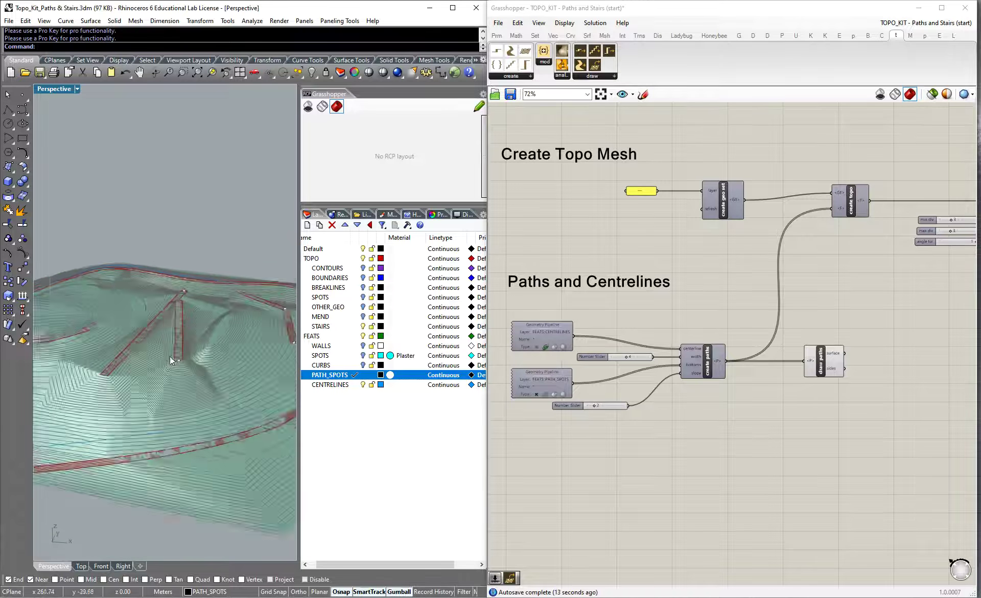
click(193, 327)
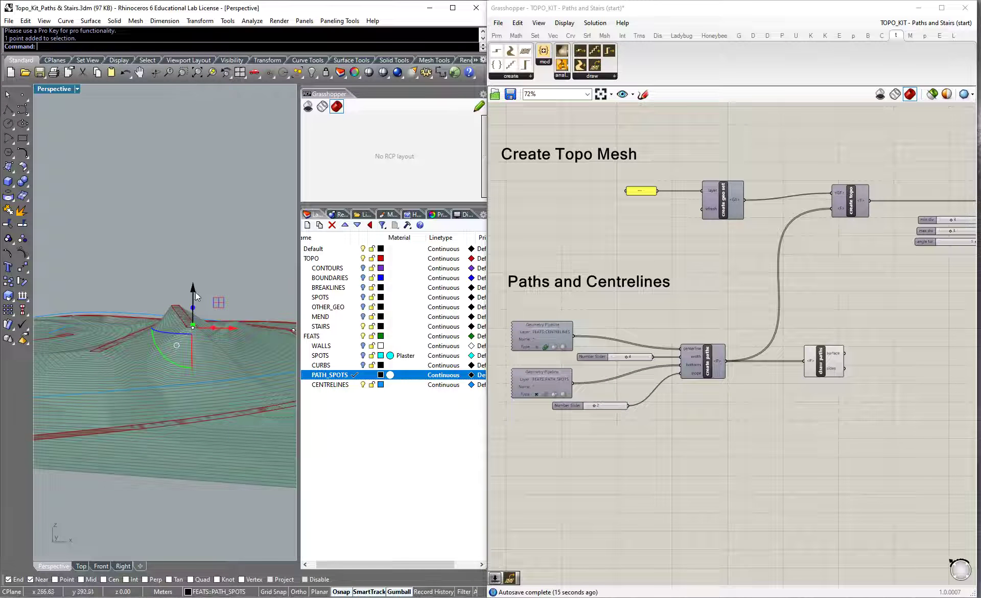
drag(191, 305, 194, 361)
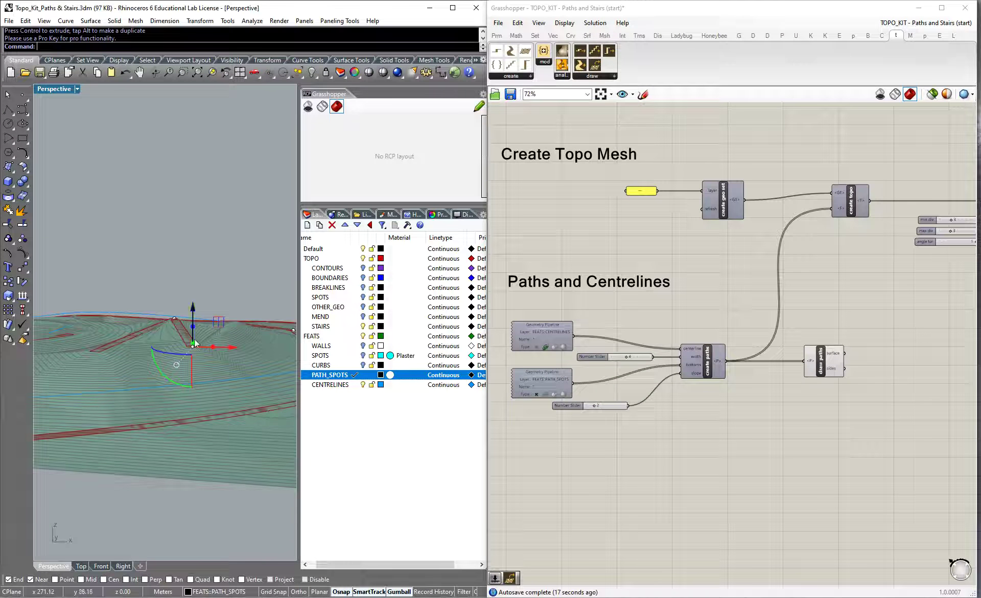
click(204, 268)
right_drag(185, 290, 139, 323)
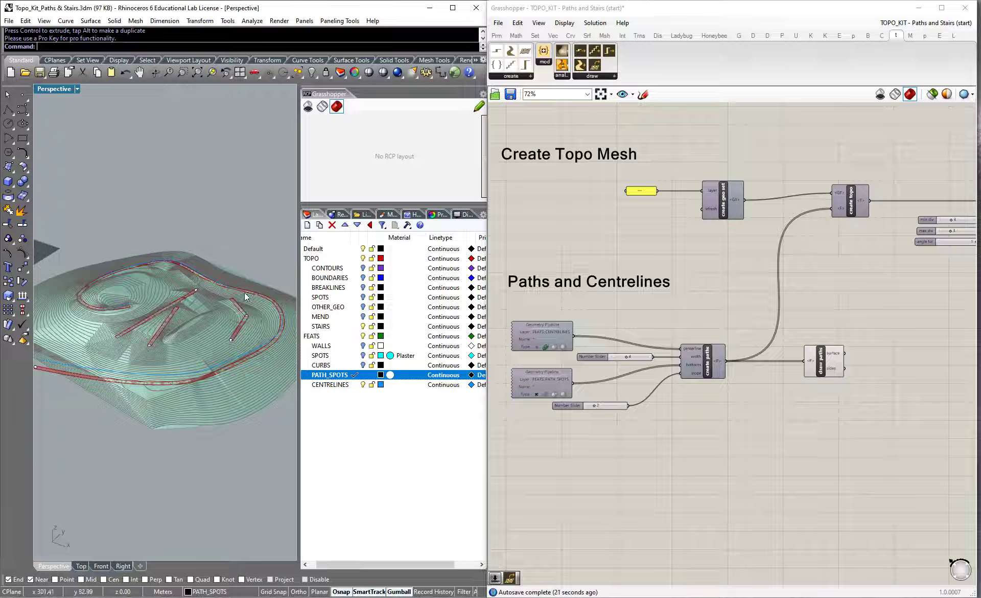
Step: Review the whole path component group together with the PATH_SPOTS and CENTRELINES layers that feed it
click(808, 405)
drag(872, 443, 509, 308)
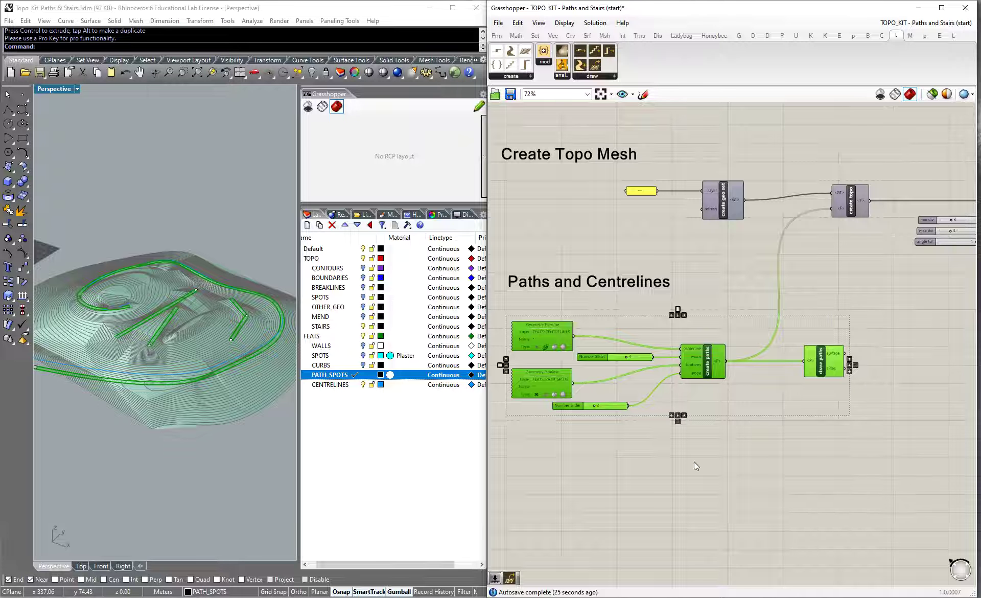
click(597, 458)
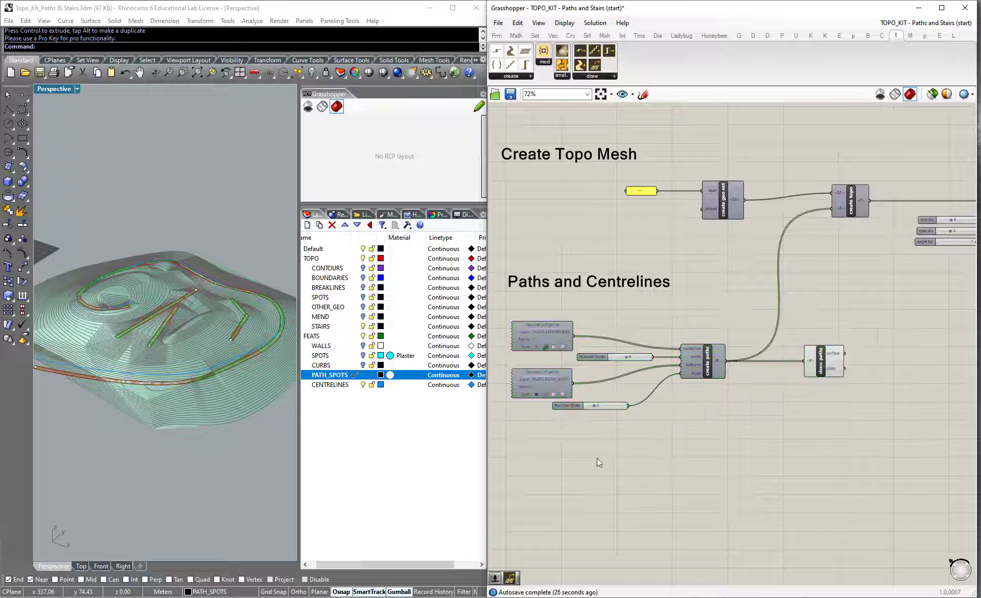
click(324, 368)
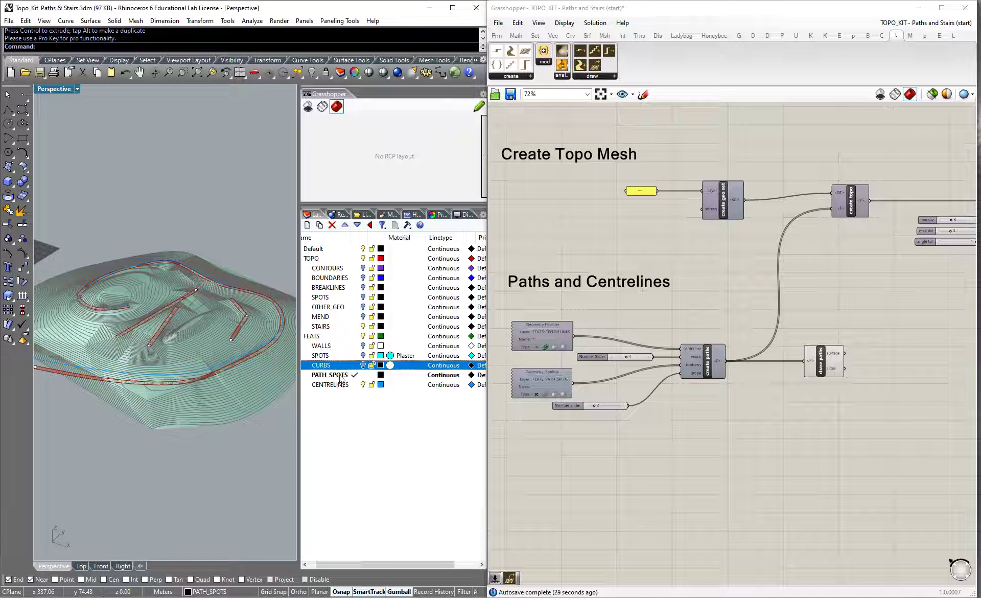
click(341, 377)
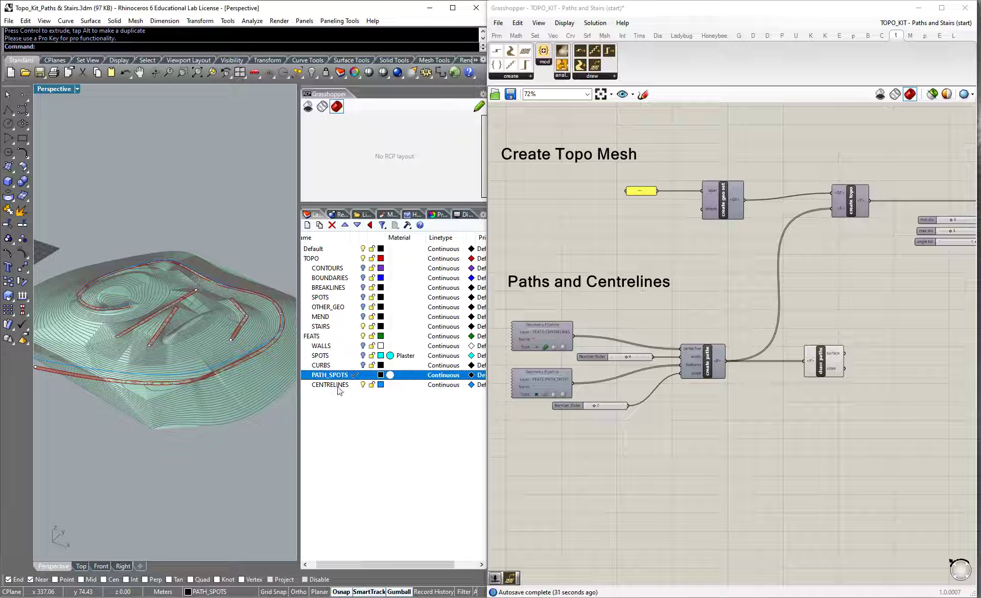
click(339, 386)
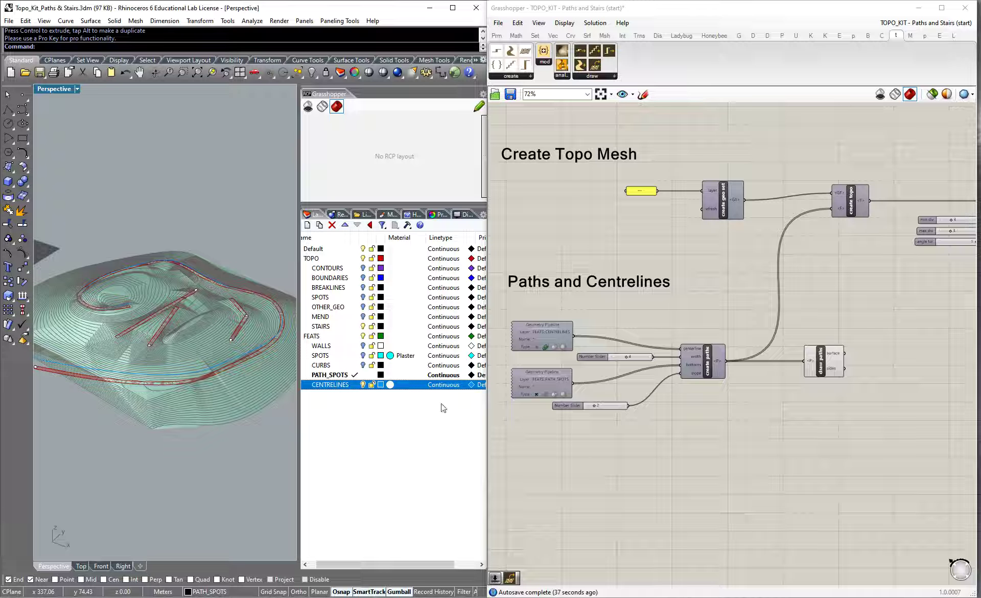
click(706, 314)
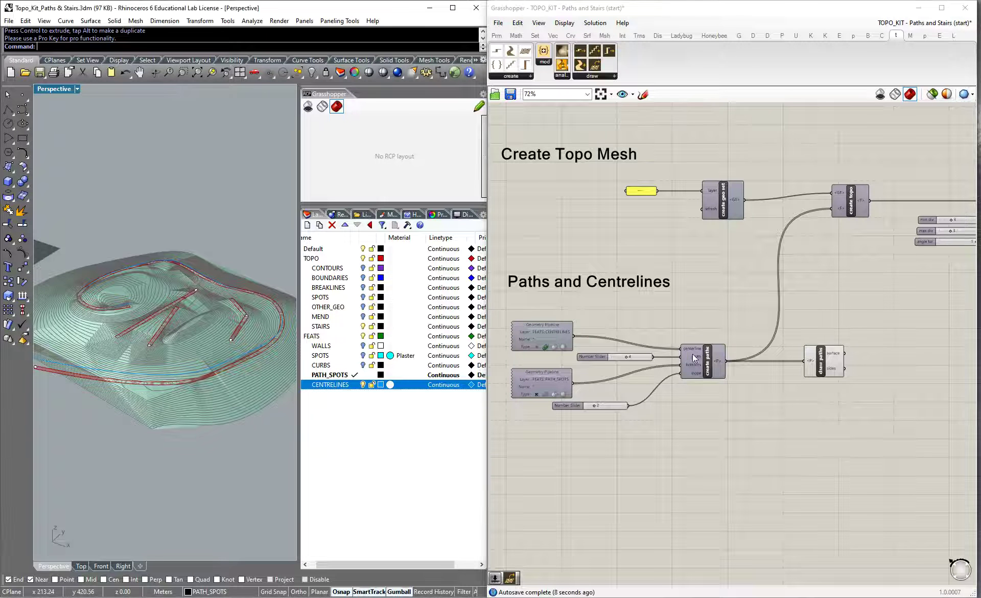
Step: Add a Move component and connect the surface output of draw paths to its Geometry input
right_drag(233, 319, 171, 347)
scroll(204, 333, up, 6)
right_drag(210, 435, 158, 457)
scroll(225, 427, up, 4)
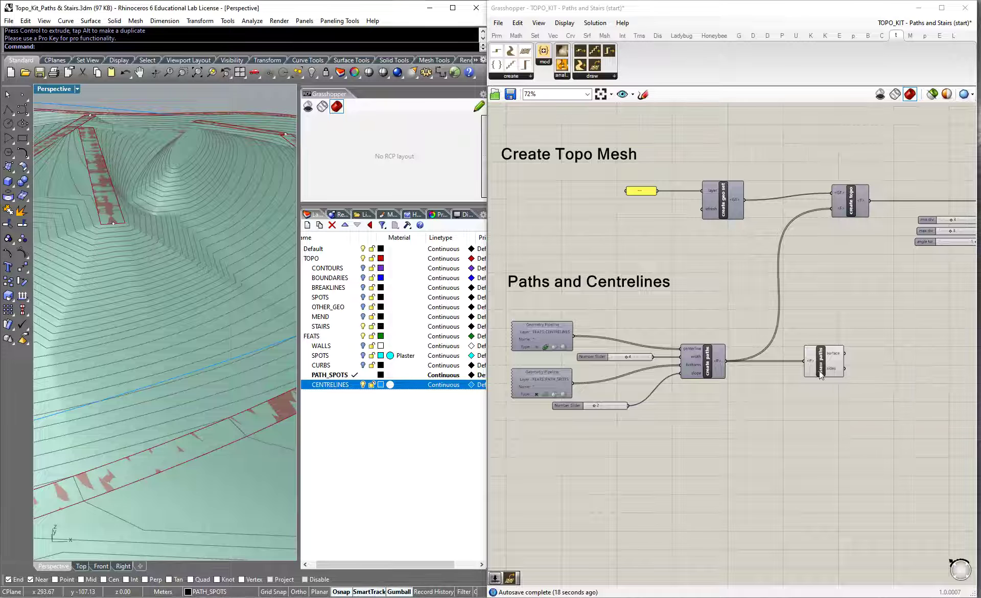
right_drag(962, 382, 844, 390)
scroll(804, 374, up, 2)
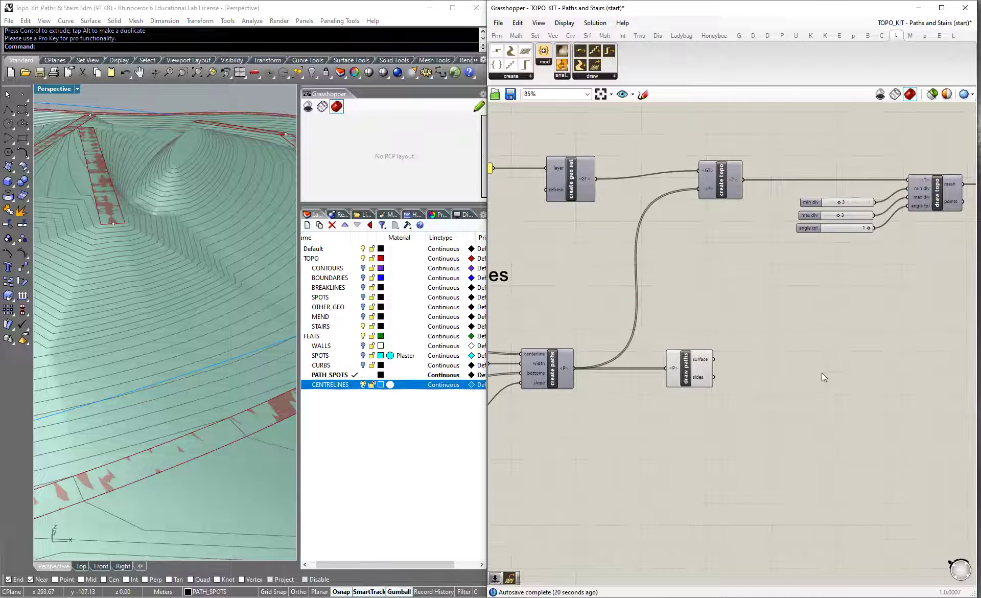
double_click(833, 372)
text(move)
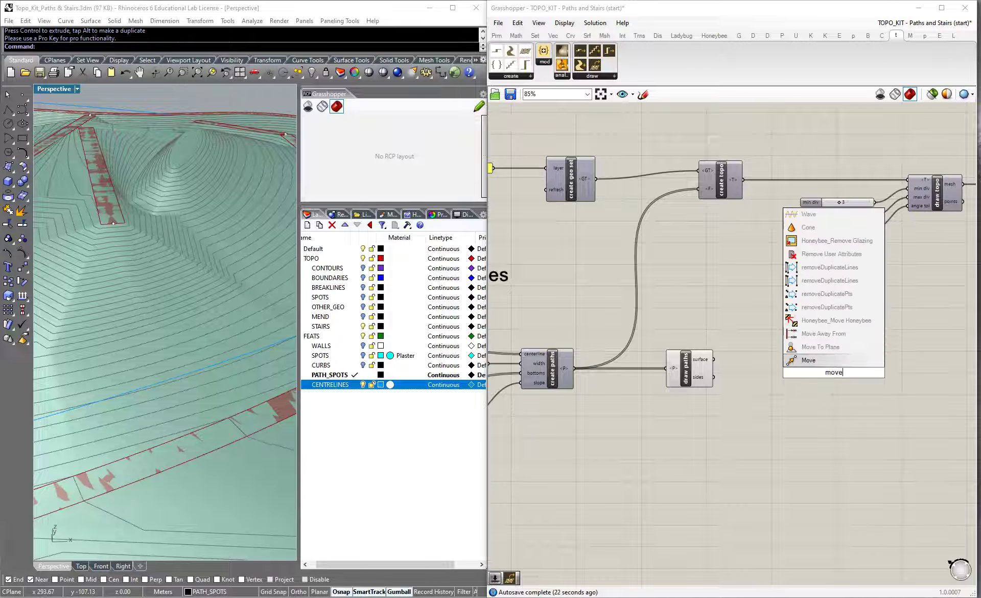
key(Return)
drag(846, 382, 900, 376)
drag(716, 360, 848, 362)
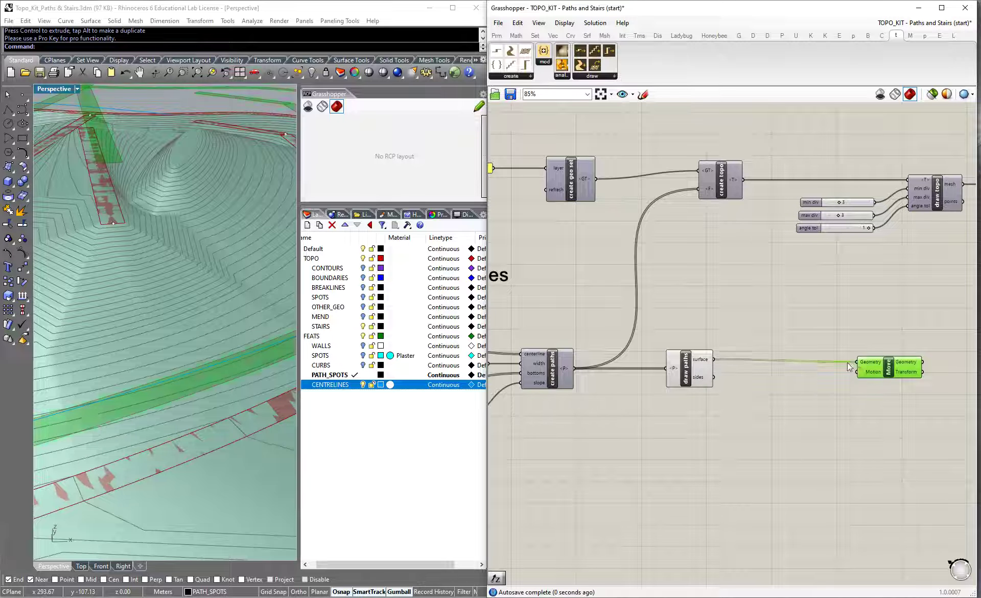
click(815, 408)
Step: Turn off the preview of the draw paths component
scroll(238, 354, down, 5)
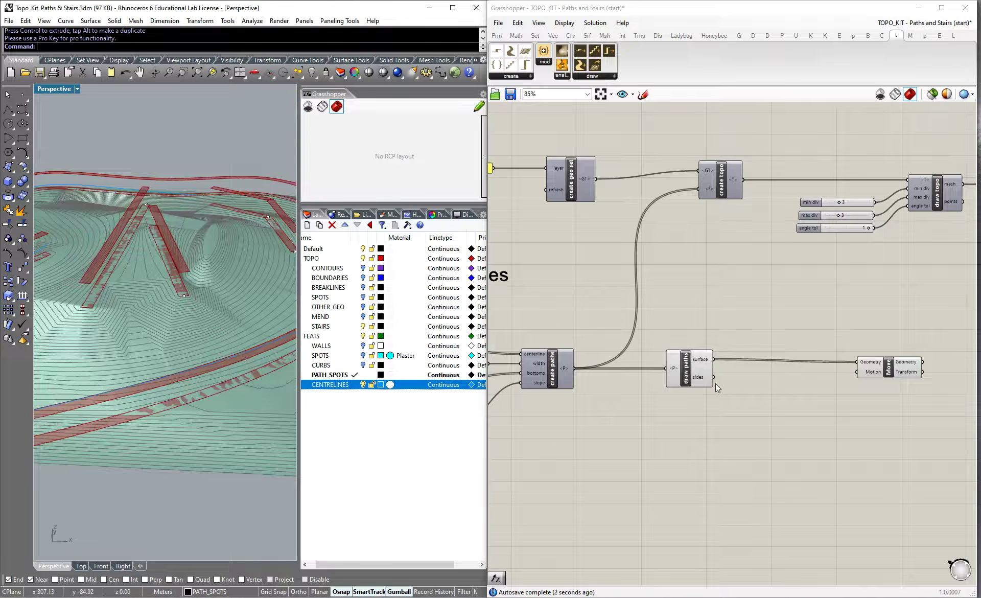
click(670, 359)
click(726, 294)
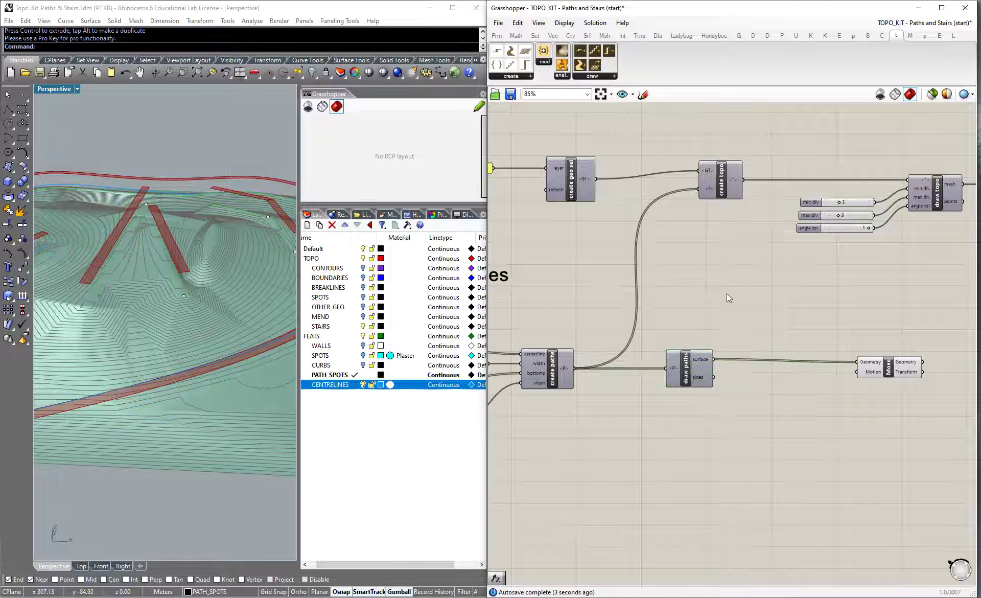
Step: Add a Unit Z component and connect its unit vector output to the Motion input of the Move component
right_drag(236, 280, 210, 259)
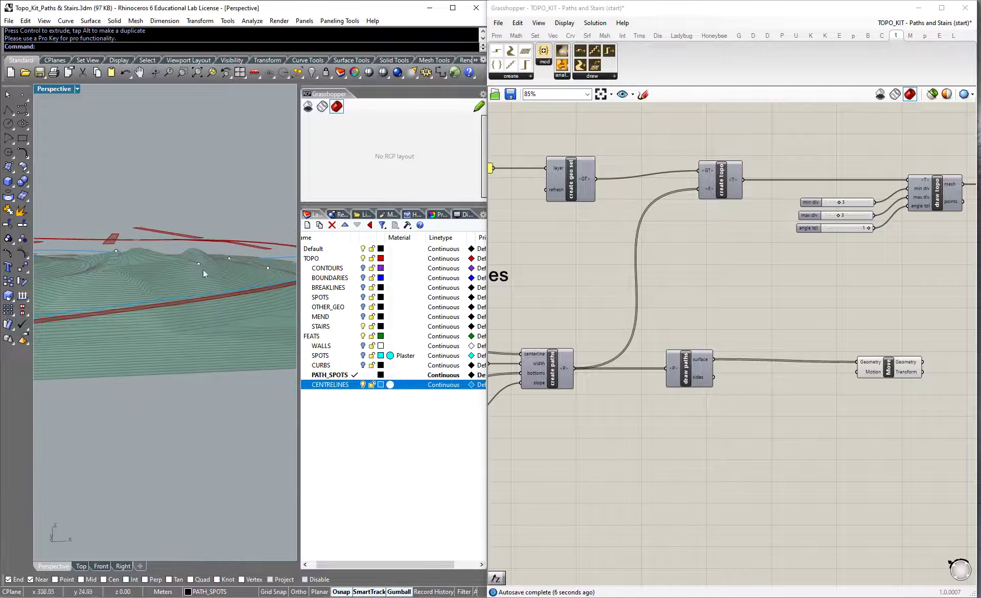
drag(898, 367, 899, 364)
click(840, 422)
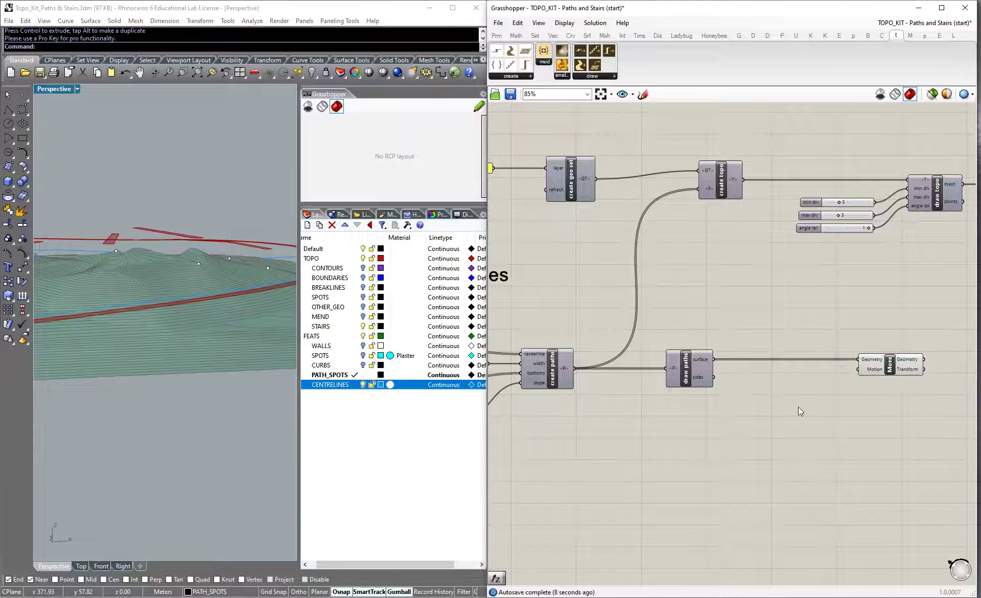
double_click(780, 406)
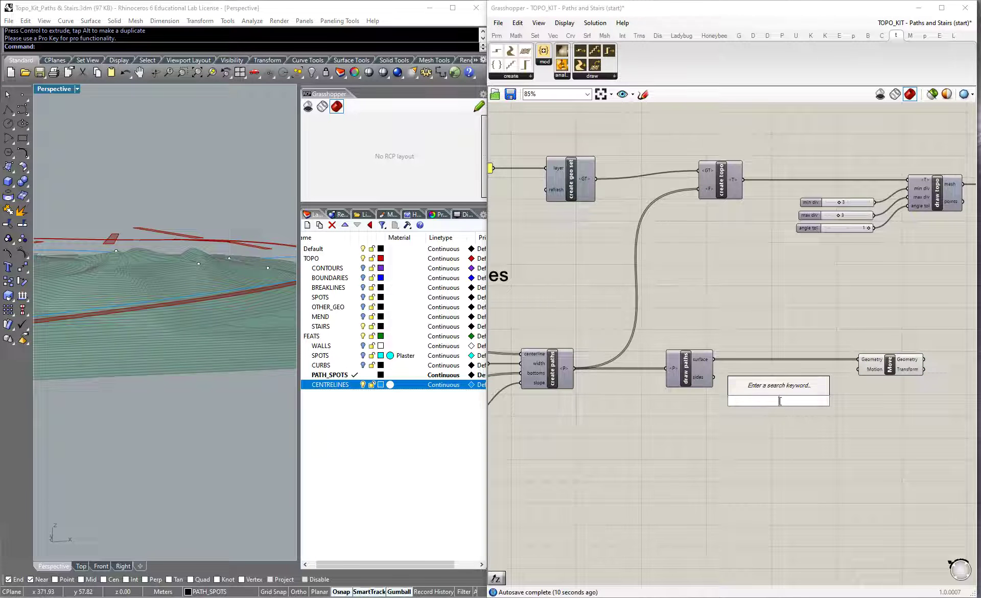
text(uni)
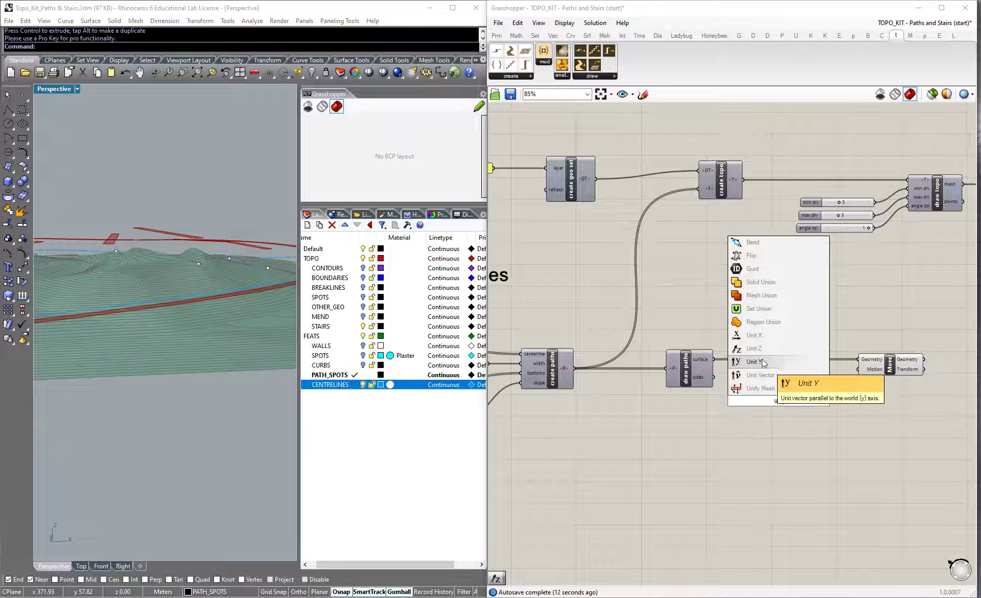
click(754, 348)
drag(809, 401, 858, 369)
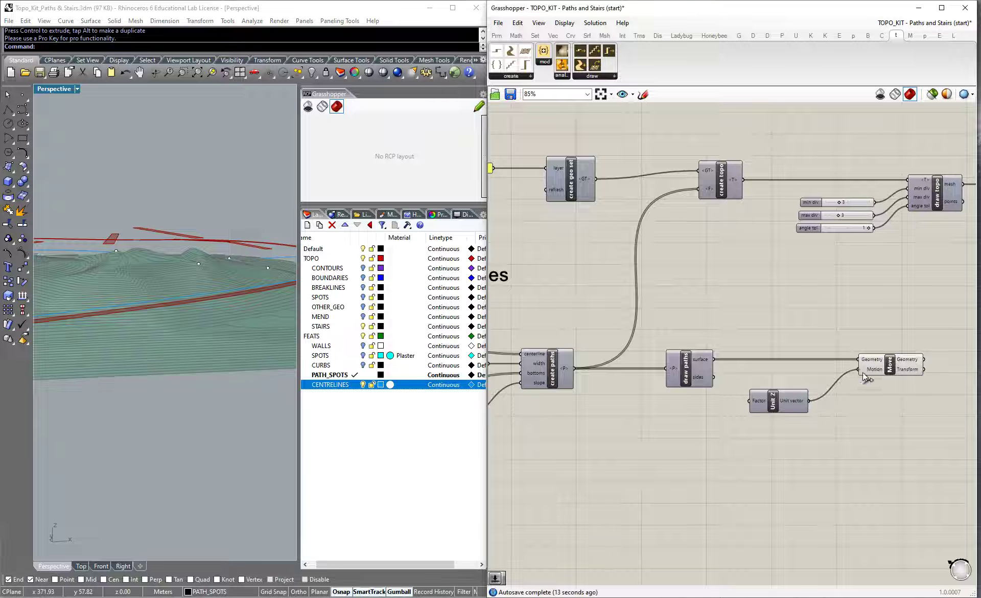
drag(773, 406, 797, 404)
click(761, 418)
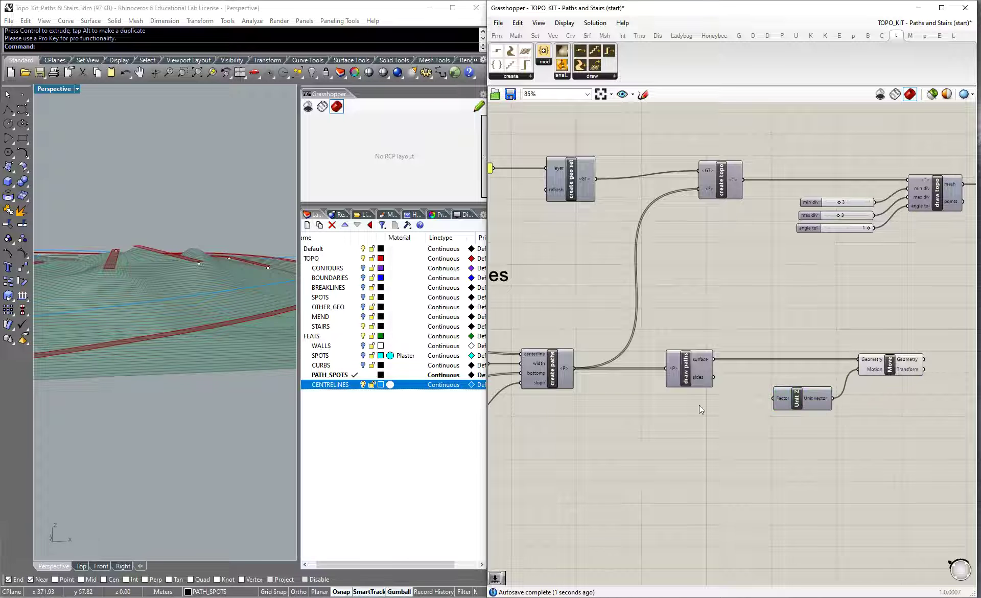
Step: Add a number slider set to 0.05 and connect it to the Factor input of the Unit Z component
double_click(700, 404)
text(0.05)
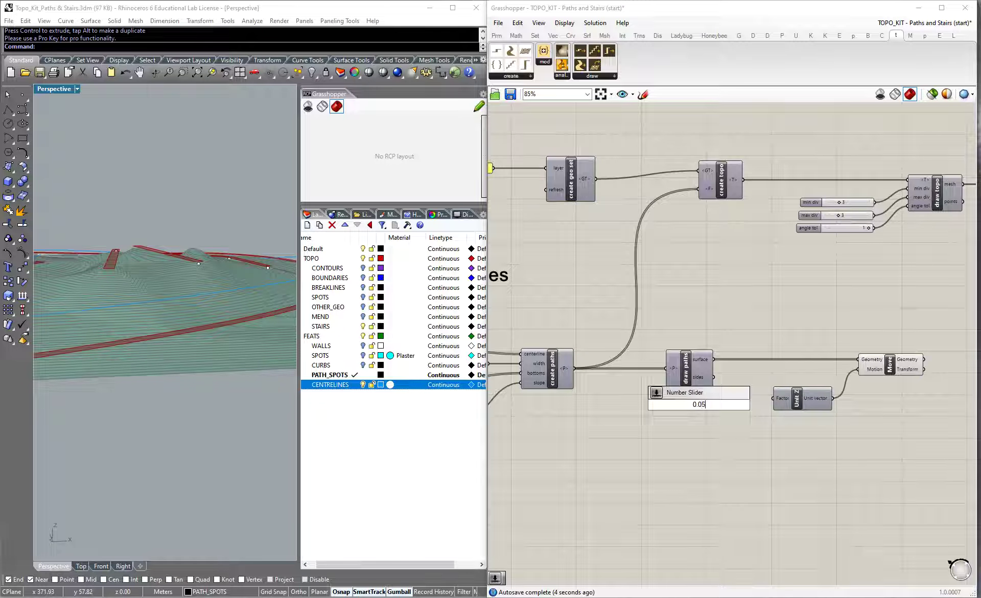
key(Return)
scroll(738, 408, up, 3)
drag(747, 403, 803, 391)
right_drag(151, 255, 105, 317)
scroll(81, 317, up, 6)
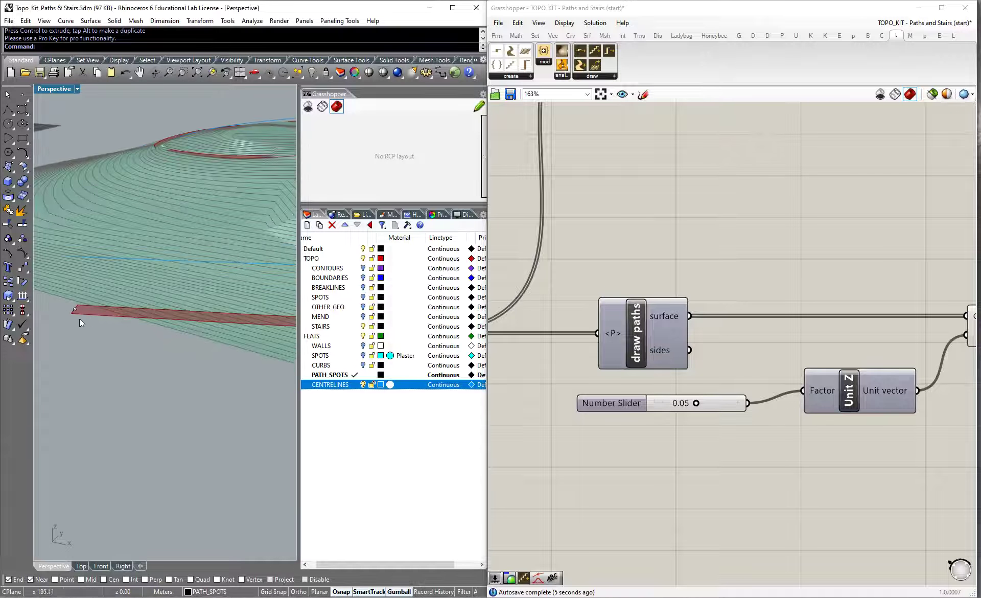
scroll(718, 372, down, 5)
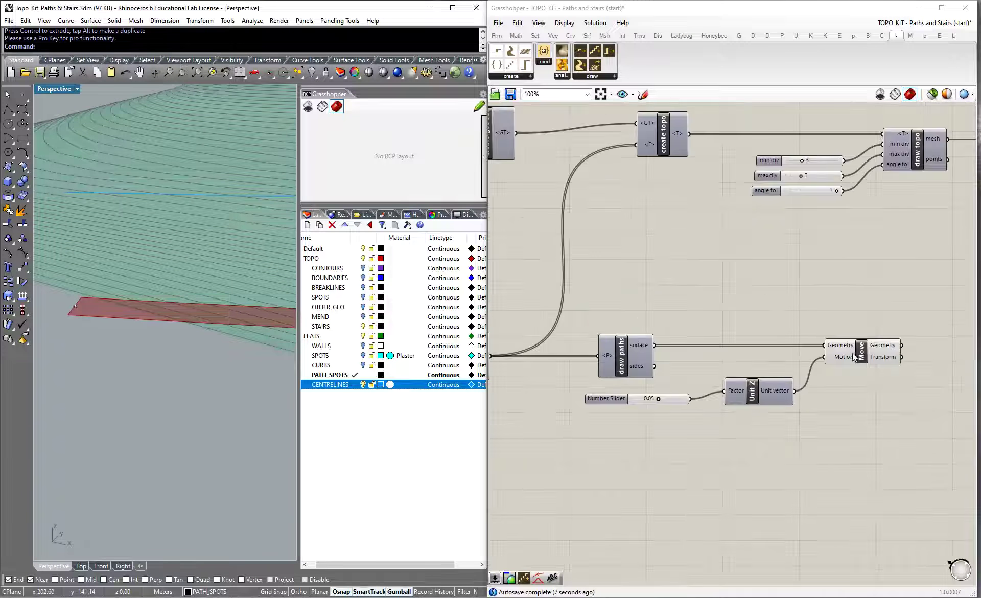
Step: Move the control point at the end of the long curved path's centreline to adjust where the path ends
right_drag(132, 292, 260, 247)
scroll(82, 274, up, 8)
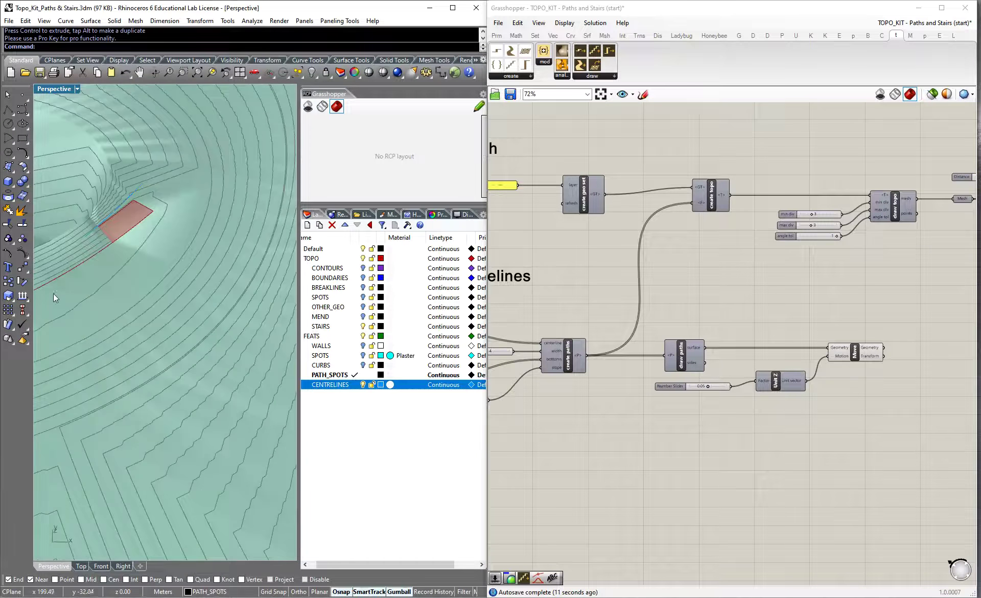
right_drag(147, 261, 171, 286)
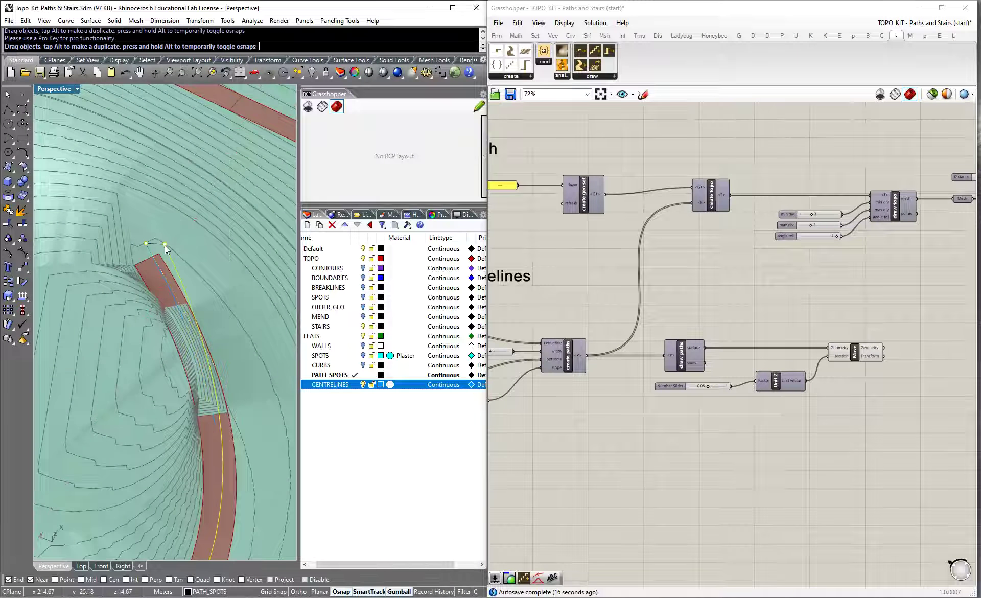
click(164, 245)
right_drag(155, 274, 167, 350)
drag(167, 350, 200, 370)
Step: Reshape the curved centreline around the mound by moving another of its control points, and clear the selection
click(220, 316)
click(169, 353)
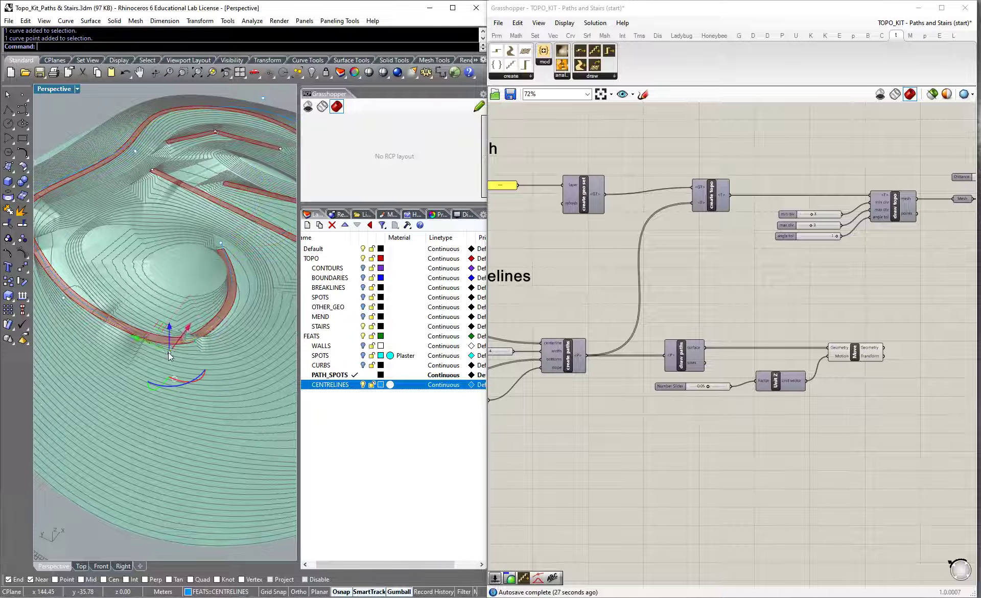
drag(169, 352, 191, 321)
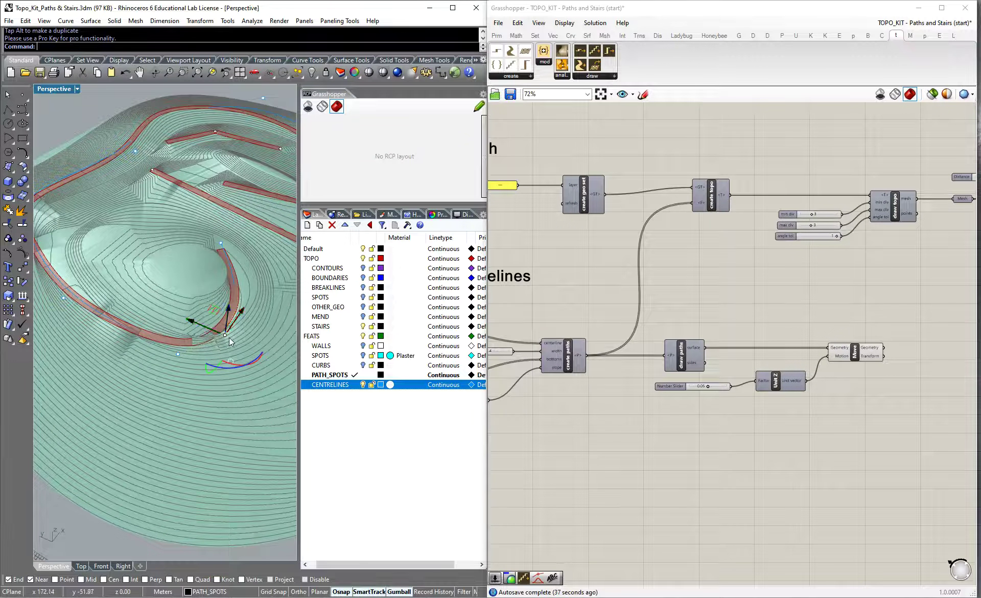
click(76, 116)
key(Escape)
right_drag(257, 320, 94, 269)
right_drag(201, 333, 282, 367)
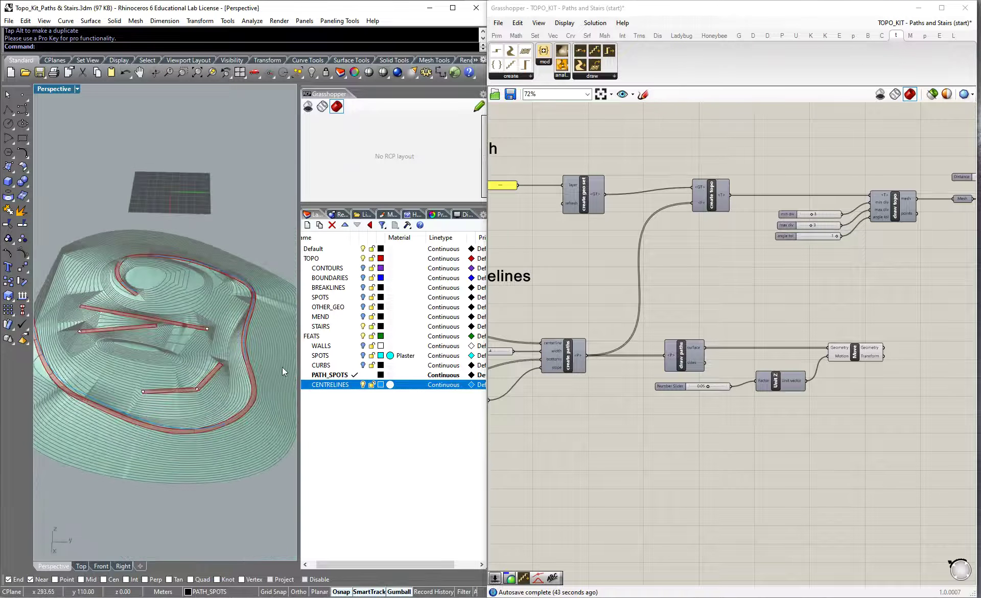
Step: Examine the red path surfaces on the terrain, especially the corner joint of the angled path
right_drag(189, 374, 204, 352)
scroll(204, 355, up, 9)
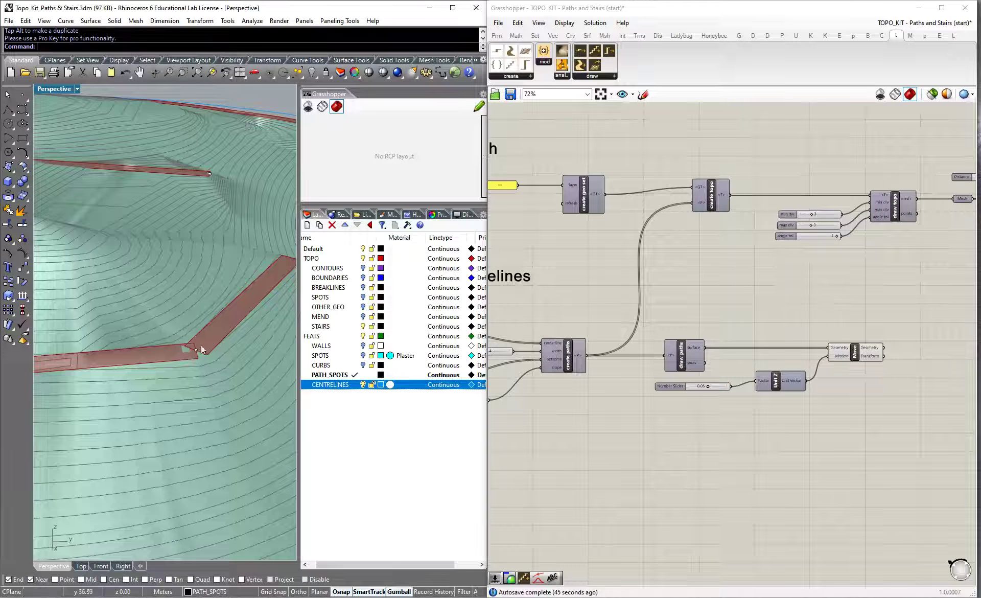
scroll(204, 358, down, 9)
right_drag(112, 385, 165, 366)
scroll(155, 394, up, 5)
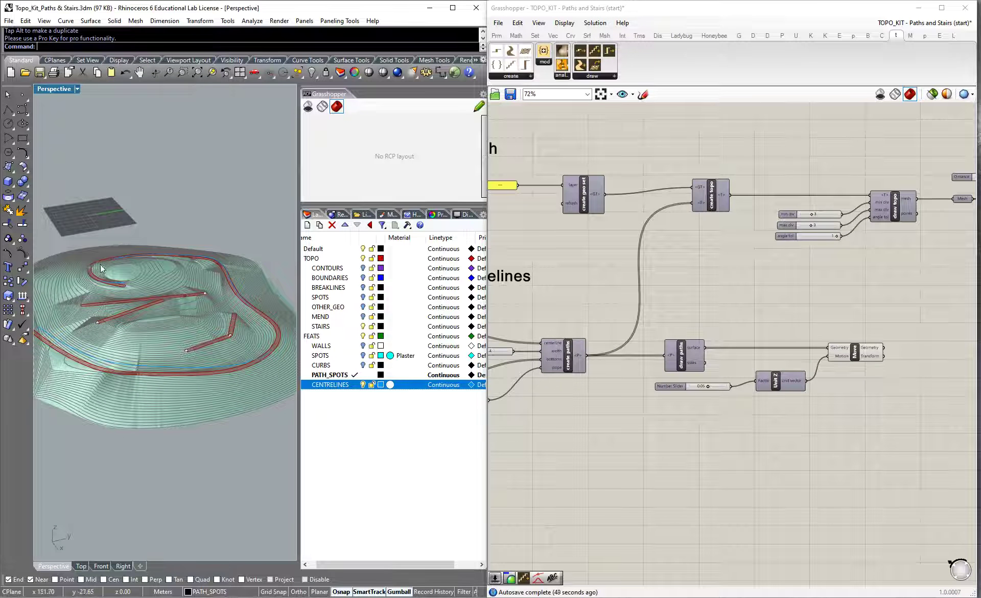
right_drag(265, 311, 220, 357)
scroll(202, 347, up, 8)
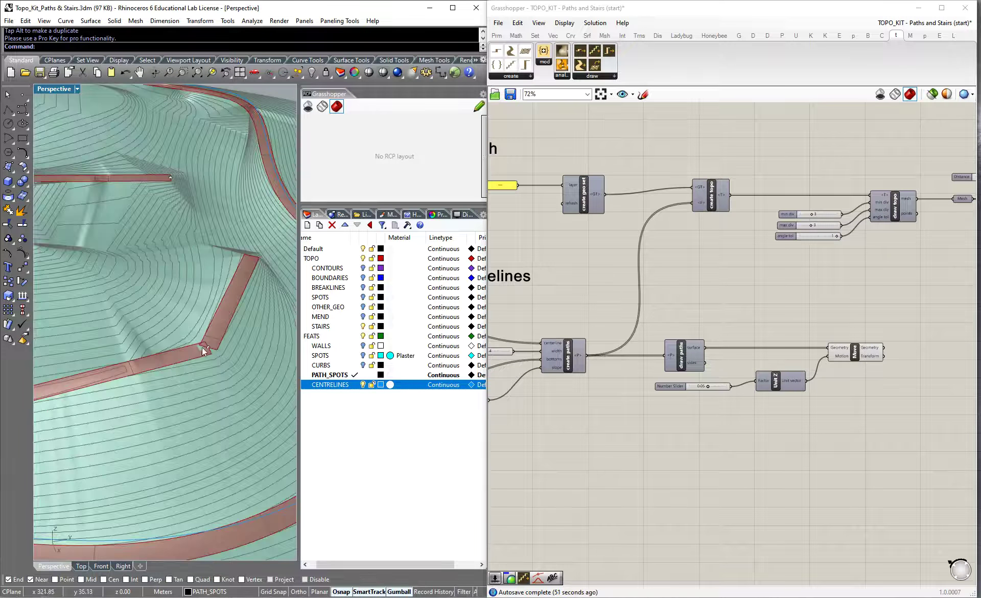
scroll(212, 341, down, 10)
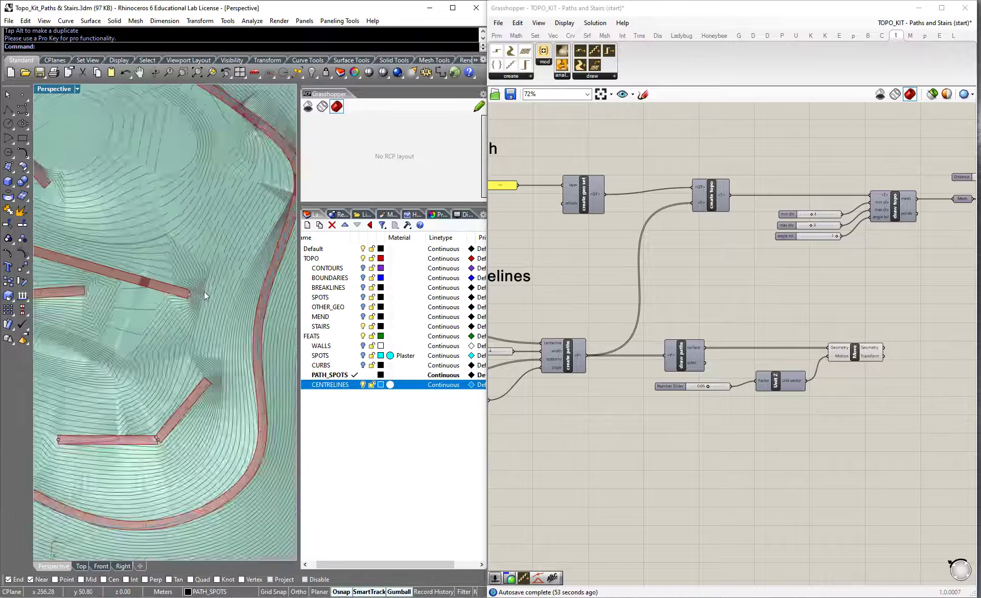
right_drag(223, 367, 184, 247)
right_drag(213, 289, 229, 367)
Step: Select the long curved centreline and compare its smooth path with the overlapping joint at the angled path's corner
click(231, 355)
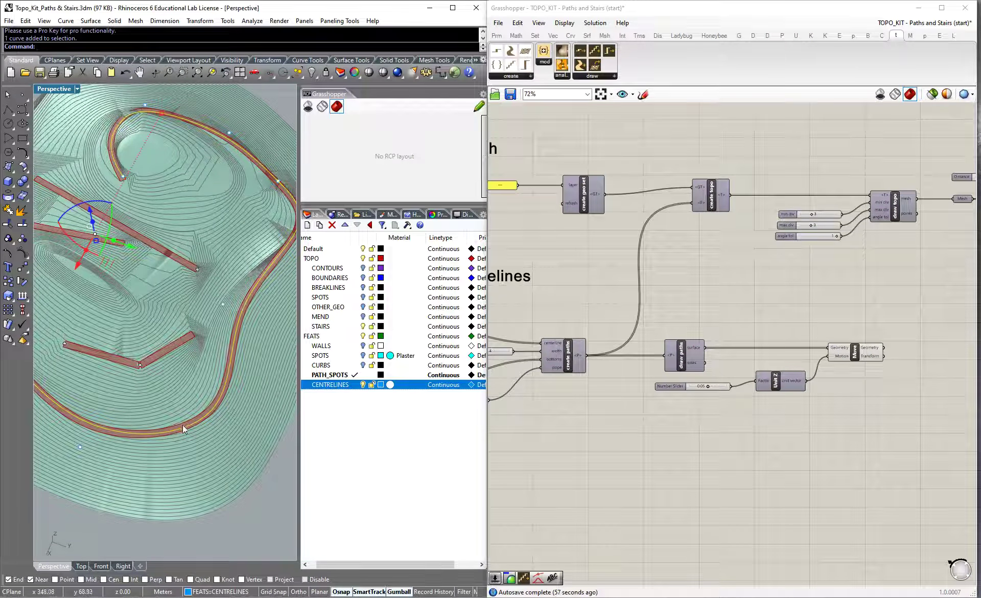
scroll(161, 434, up, 3)
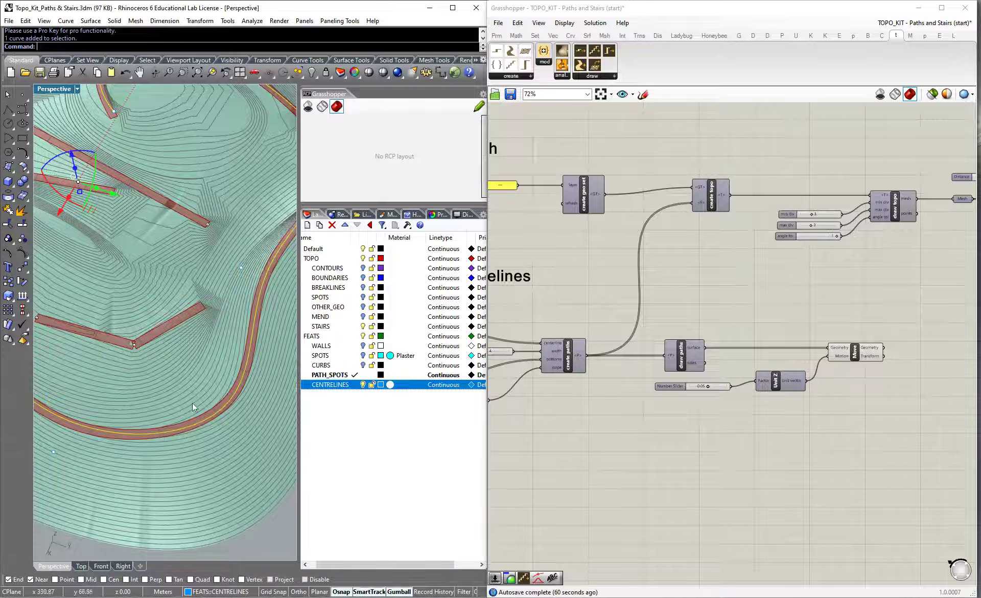
scroll(128, 346, up, 10)
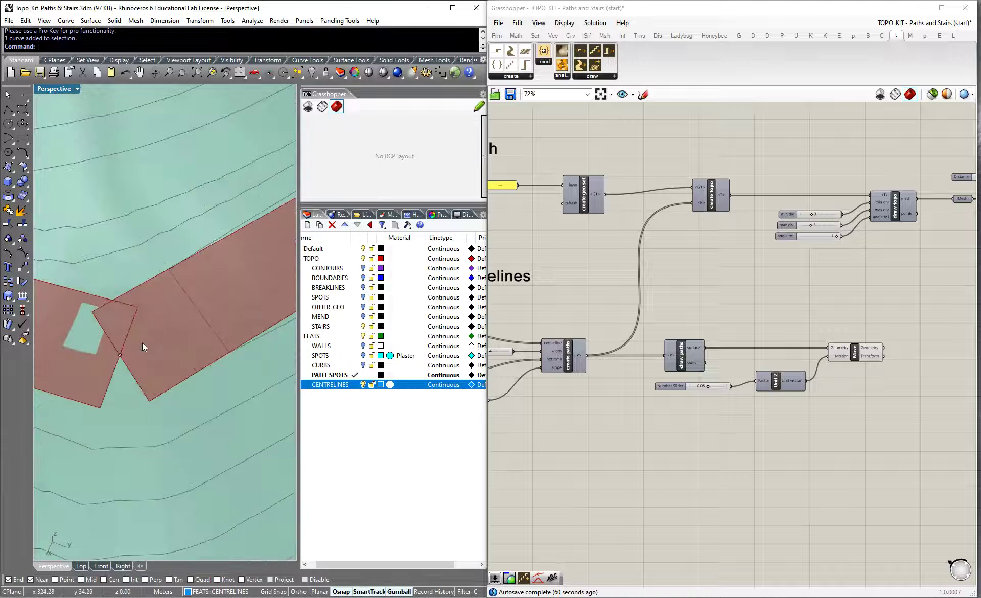
scroll(164, 336, down, 3)
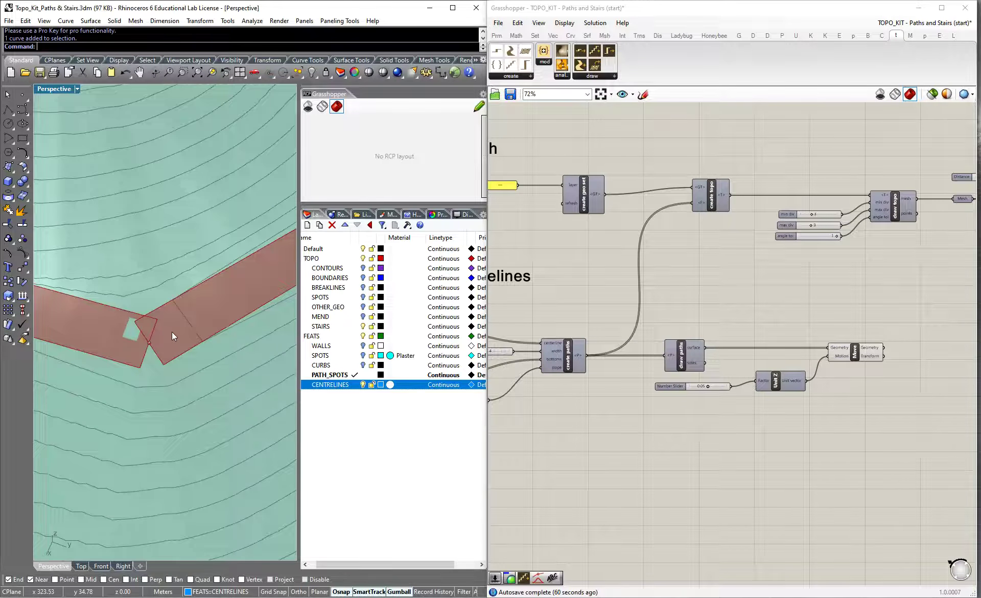
scroll(169, 335, down, 5)
scroll(187, 365, down, 5)
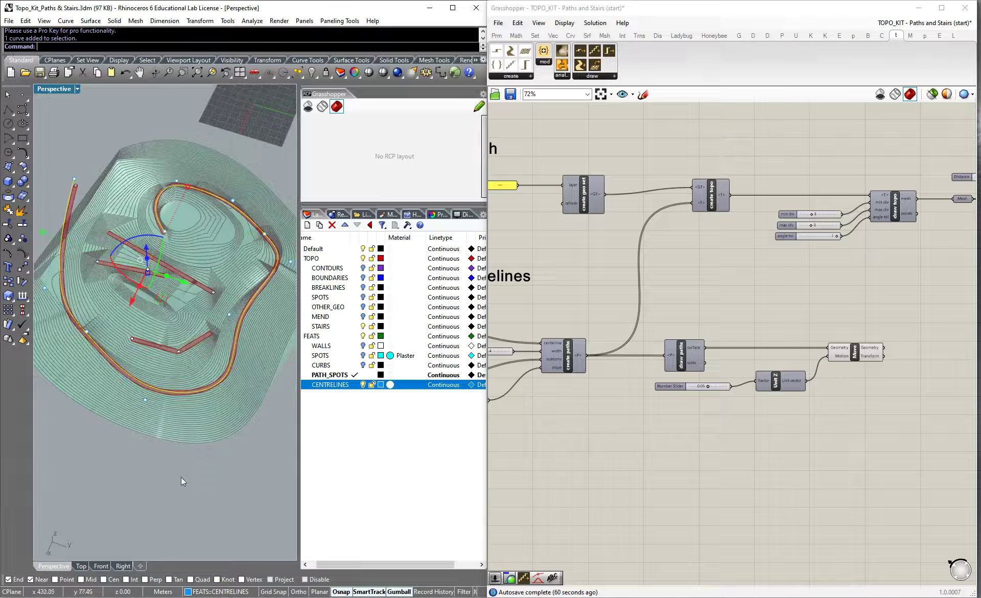
right_drag(188, 441, 190, 403)
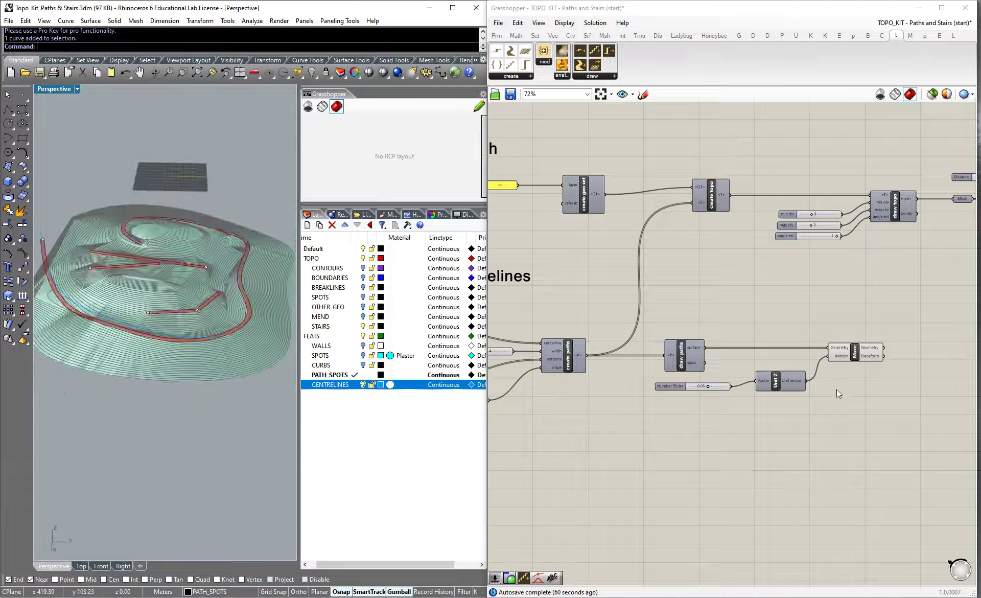
click(859, 352)
scroll(498, 442, down, 1)
click(817, 351)
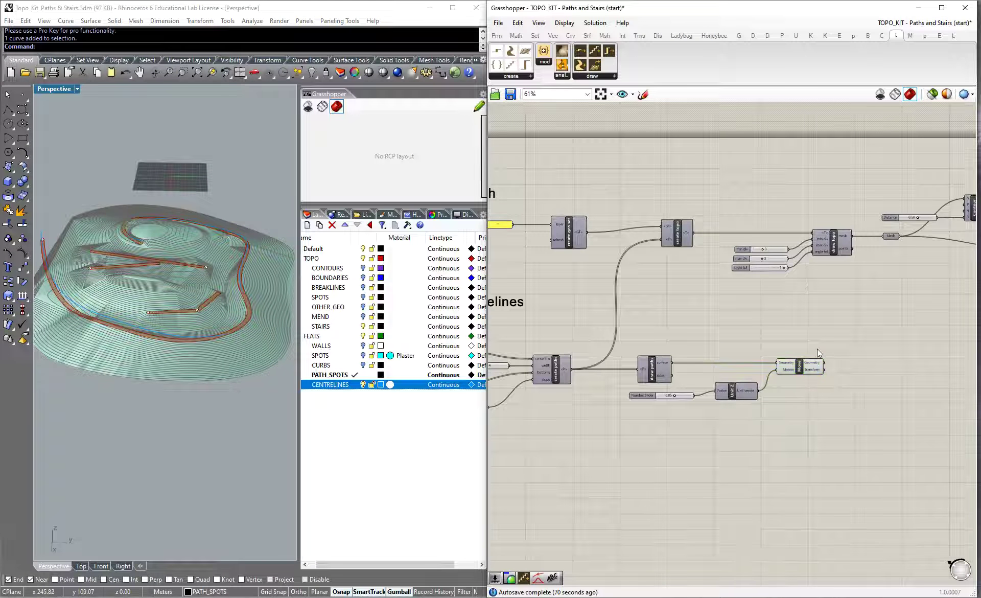
scroll(866, 376, up, 3)
double_click(835, 373)
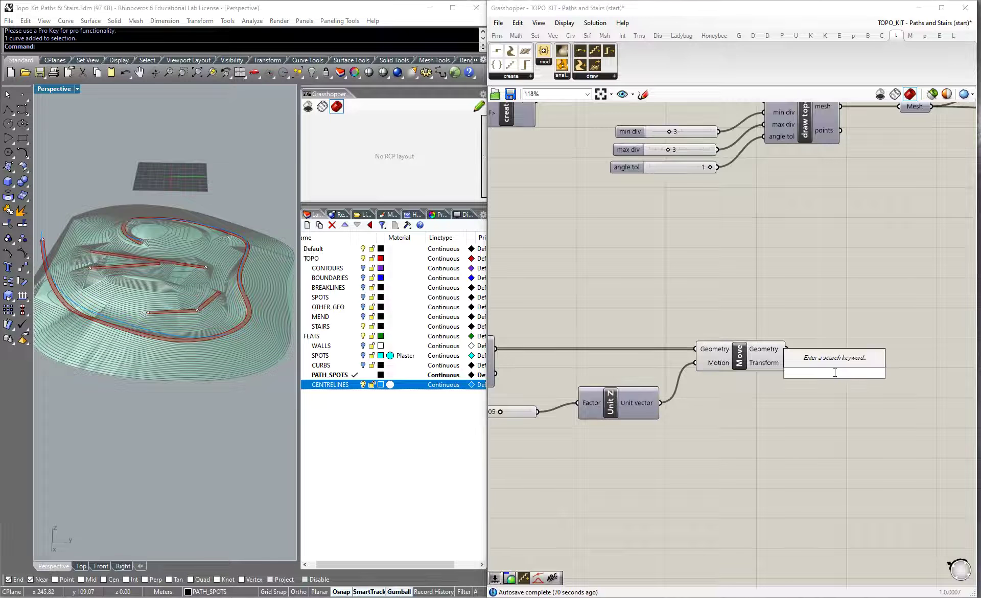
Step: Duplicate the terrain mesh's Custom Preview and colour swatch beside the Move component, and connect Move's Geometry output to the copied preview
scroll(881, 309, down, 3)
drag(963, 291, 875, 210)
alt+drag(761, 379, 754, 380)
click(738, 354)
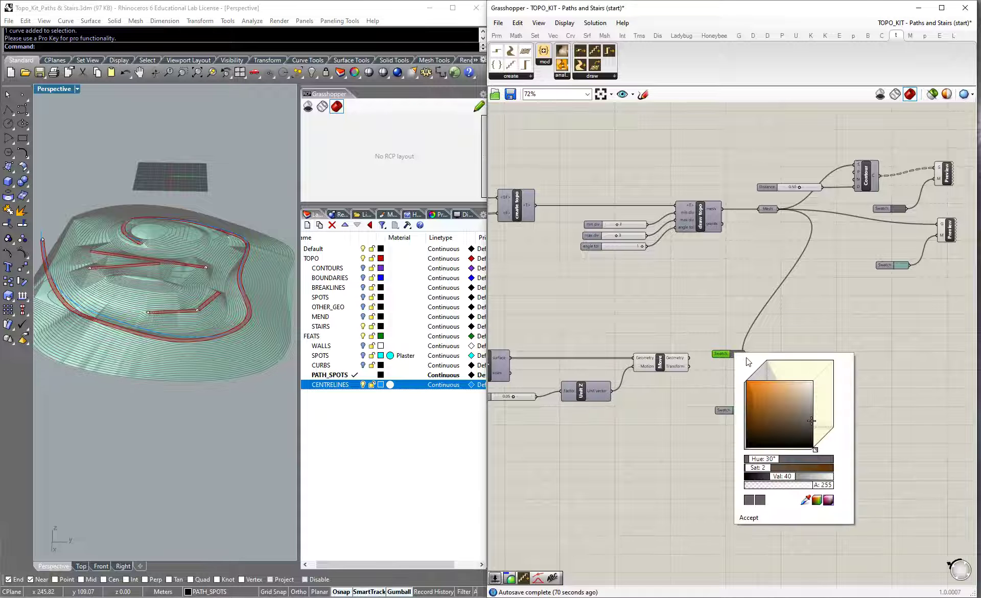
click(726, 307)
drag(690, 358, 777, 369)
Step: Hide the Move component's own preview and recolour the path swatch dark grey with hue 270°, saturation 17 and value 33
click(663, 364)
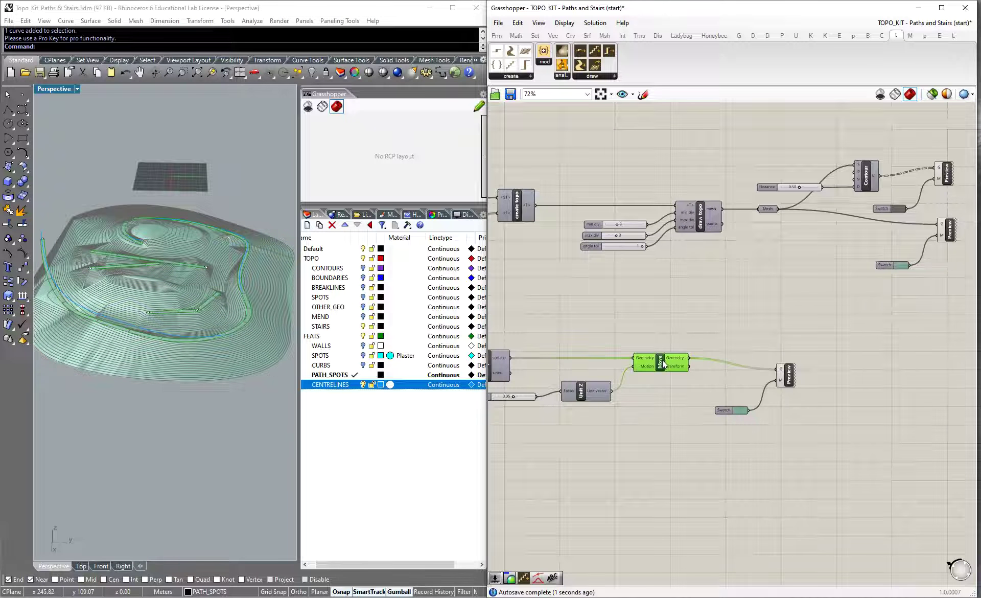
click(780, 372)
drag(738, 412, 719, 404)
click(719, 406)
drag(819, 491, 816, 486)
click(803, 465)
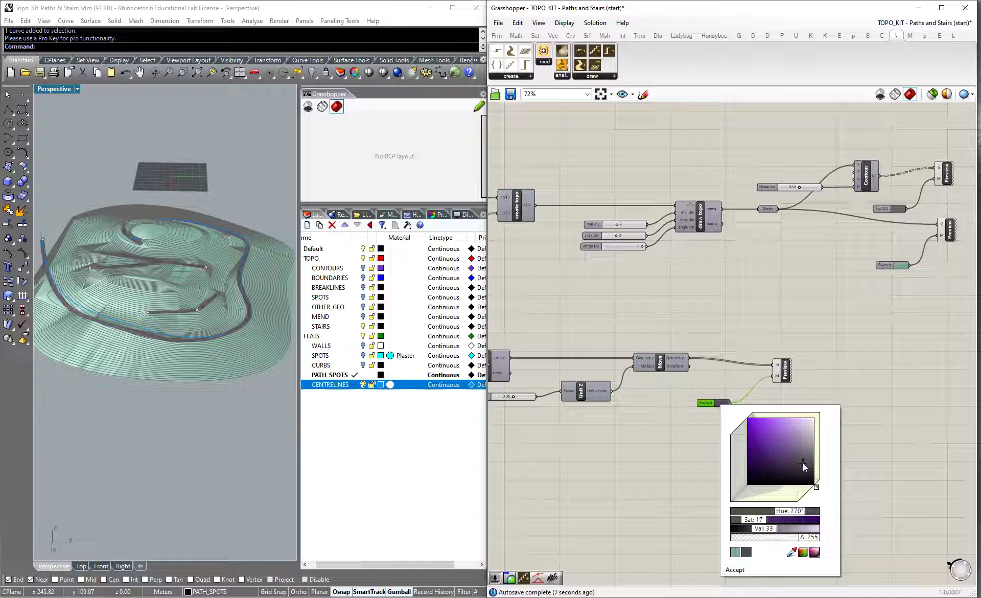
Step: In the Top view, draw a single-segment polyline outside the terrain's upper edge and place a point at its lower end
scroll(201, 317, up, 5)
scroll(177, 321, down, 5)
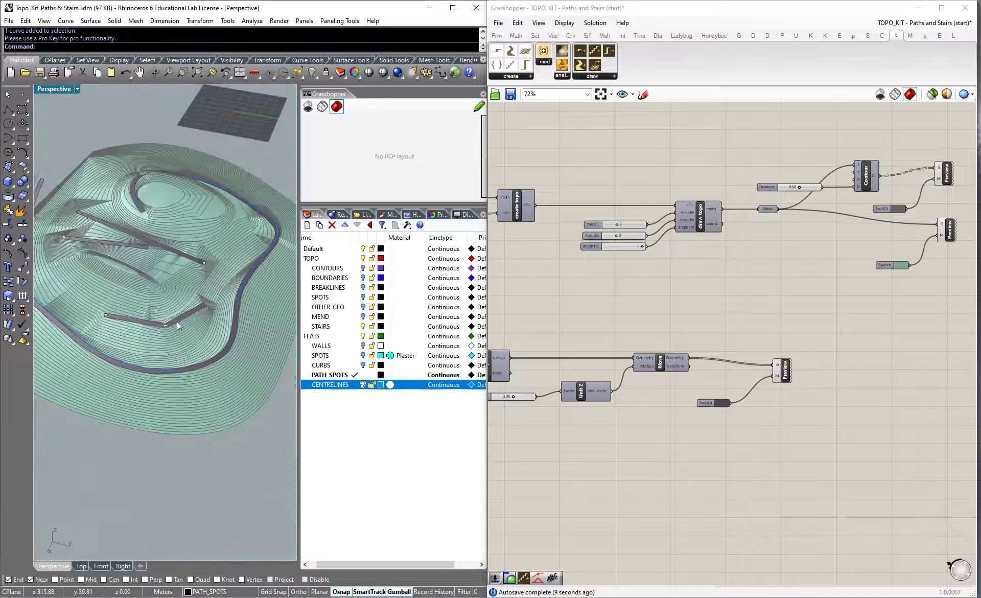
right_drag(177, 321, 184, 314)
scroll(184, 314, up, 5)
right_drag(164, 235, 185, 380)
click(81, 566)
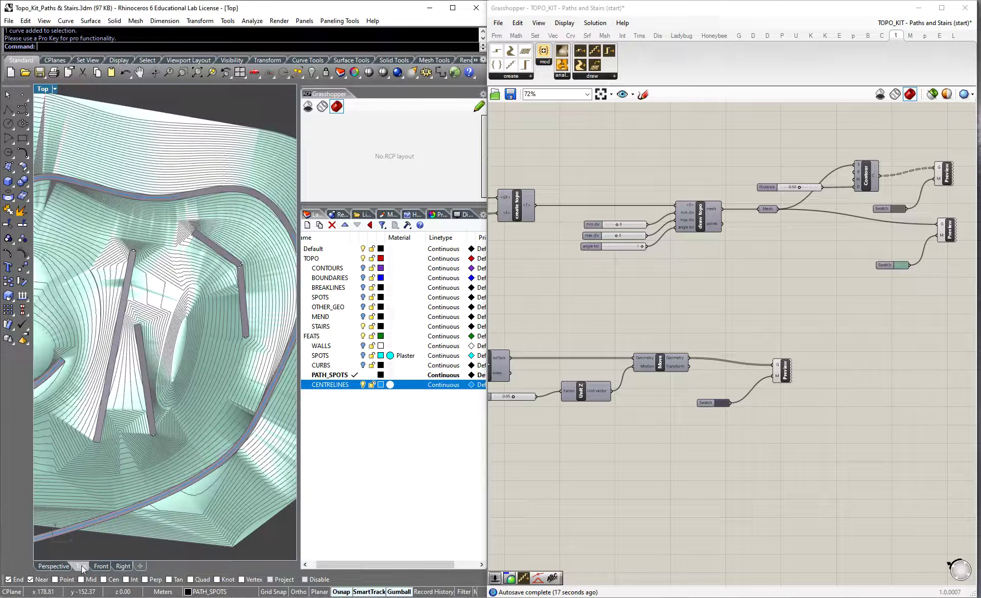
scroll(181, 284, down, 2)
click(22, 110)
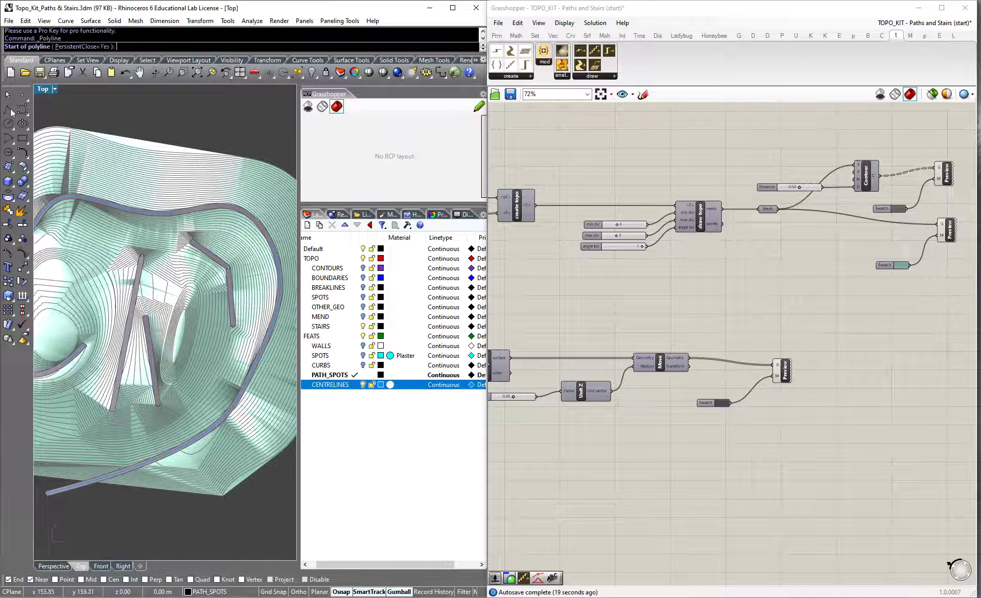
click(183, 133)
scroll(191, 105, down, 1)
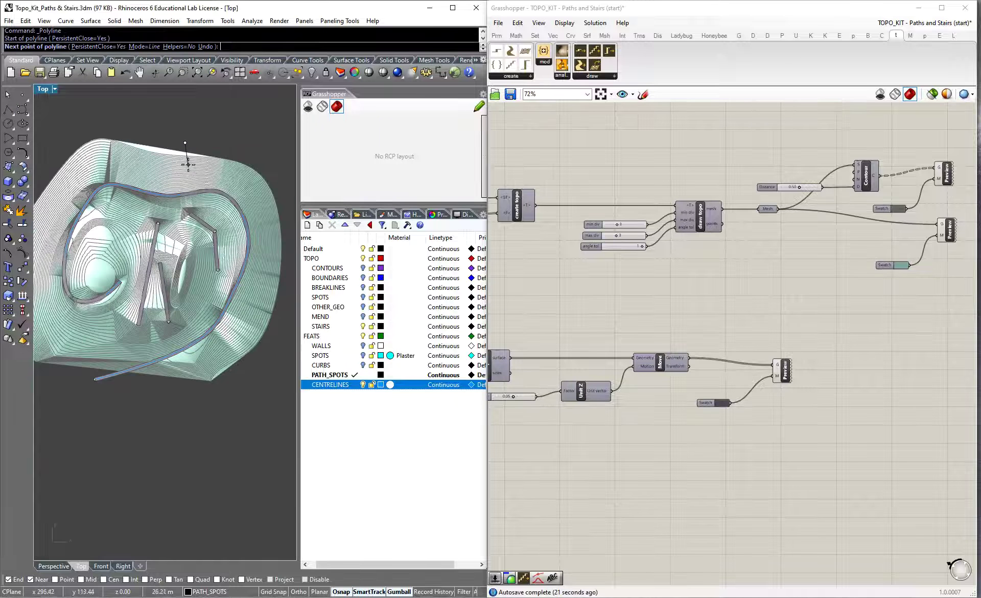
click(204, 94)
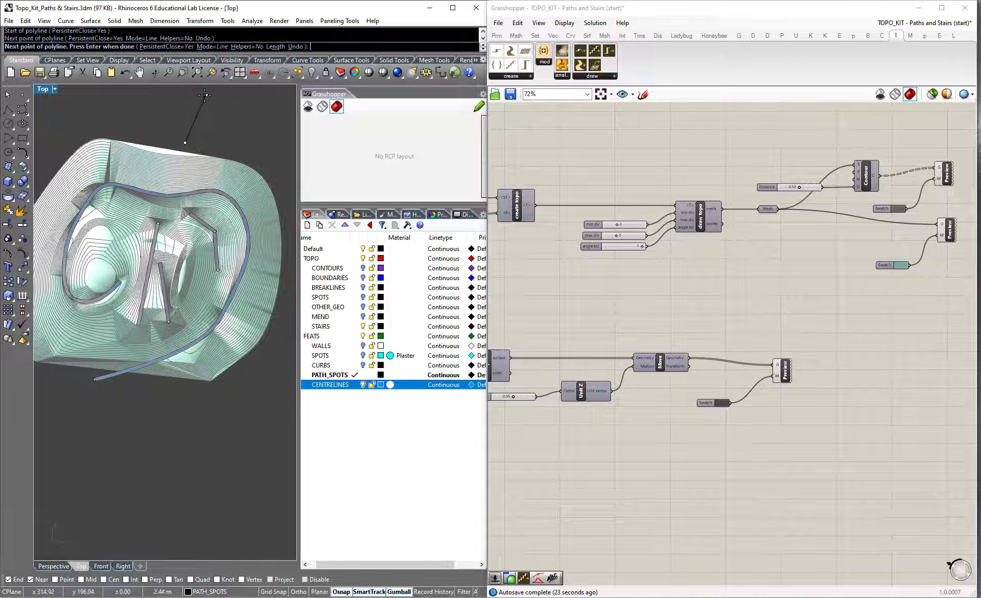
key(Return)
click(22, 94)
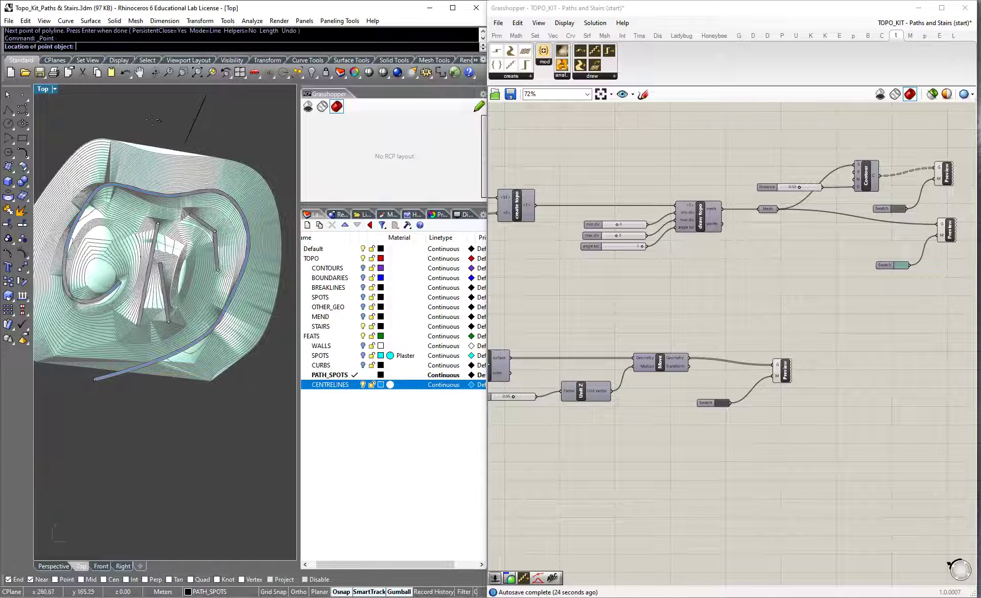
click(183, 139)
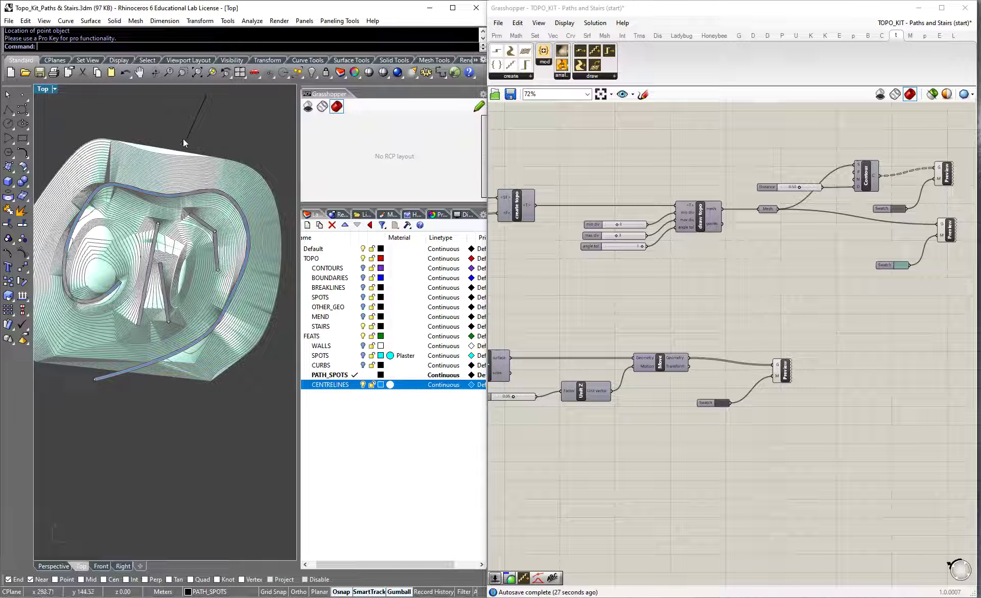
Step: Delete the straight test line above the terrain's upper edge
click(185, 143)
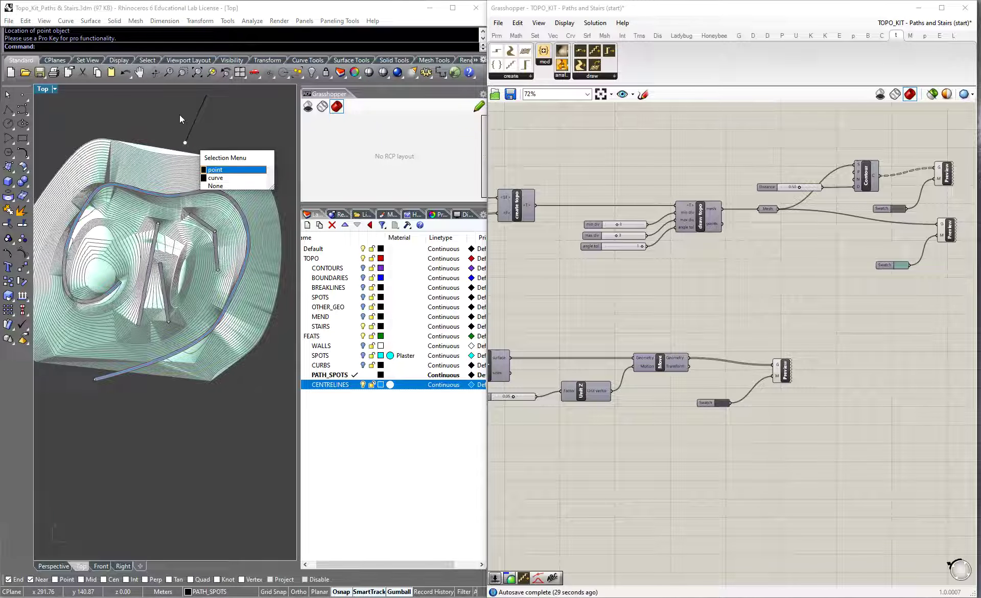
key(Escape)
click(189, 142)
key(Delete)
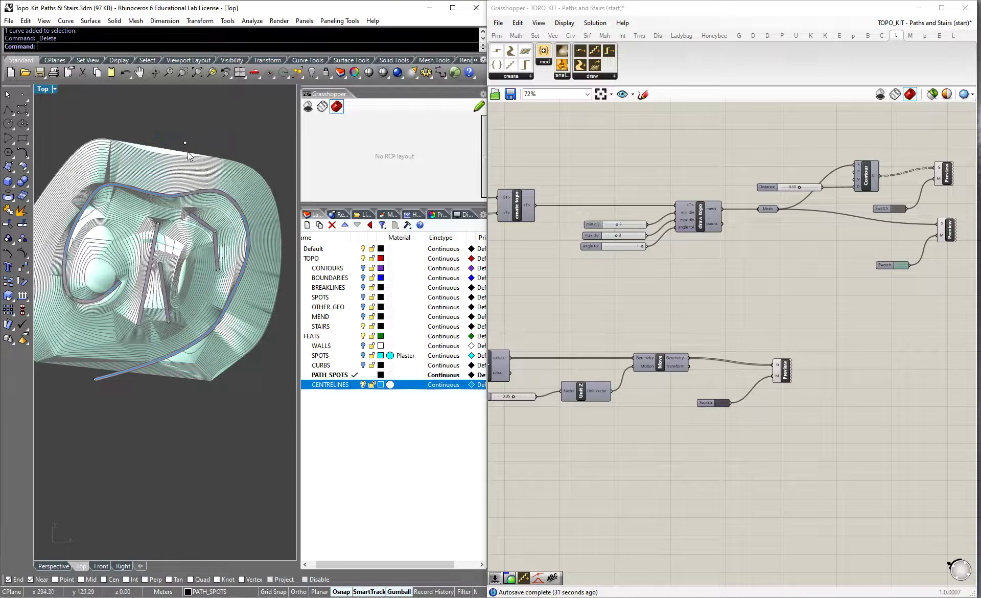
Step: Look over the path layout in the Top view, and return to the Perspective view to examine the paths across the terrain
scroll(196, 299, up, 3)
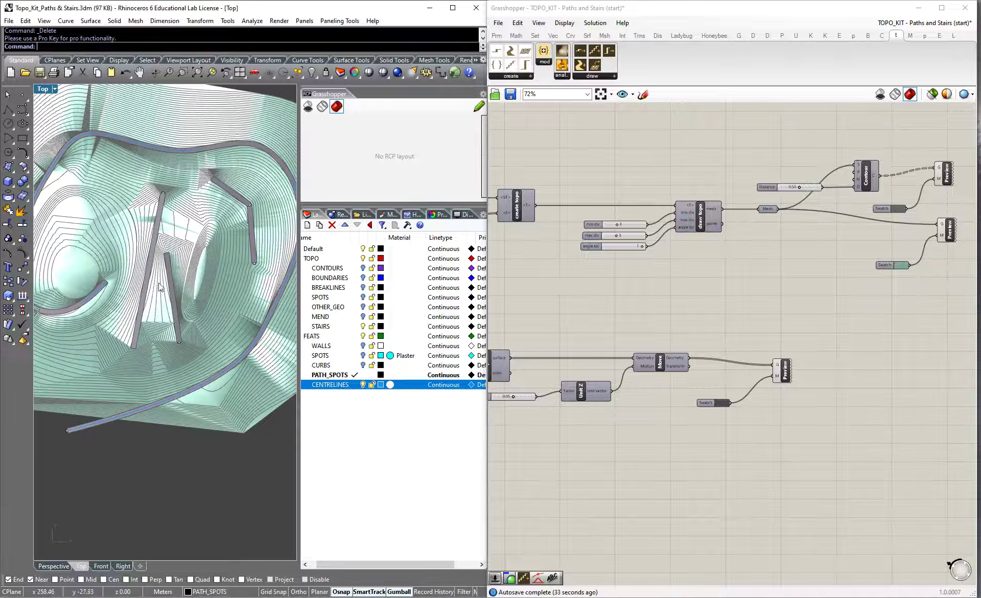
scroll(189, 255, down, 2)
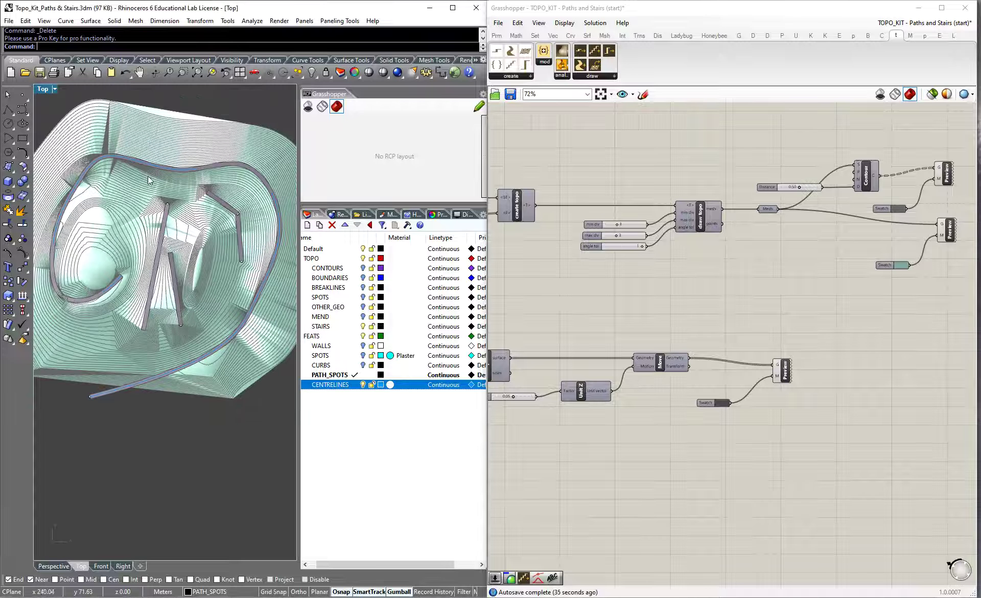
click(53, 566)
right_drag(189, 424, 188, 381)
scroll(188, 343, down, 3)
mouse_move(189, 343)
right_down()
mouse_move(207, 330)
mouse_move(191, 343)
right_up()
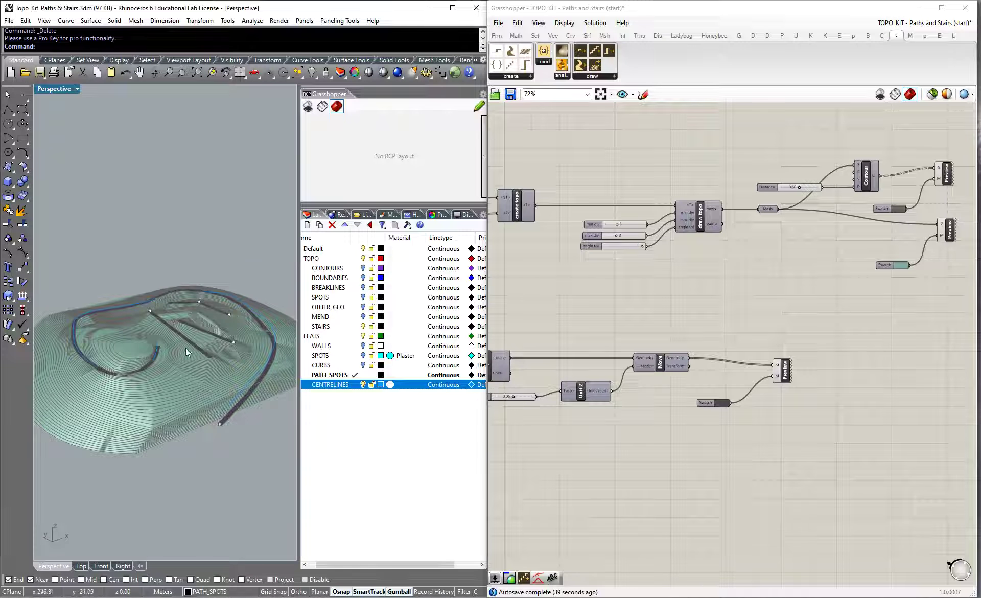
Step: Duplicate the "Paths and Centrelines" scribble label and place the copy below the path component group
scroll(898, 276, down, 3)
scroll(648, 277, up, 3)
scroll(680, 277, down, 2)
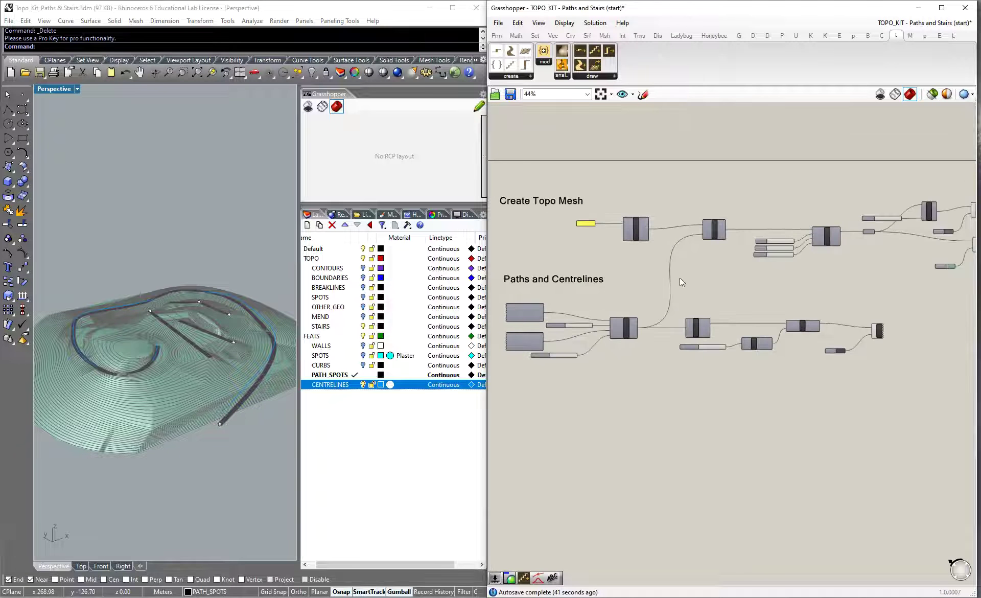
key(ctrl+c)
key(ctrl+v)
drag(543, 281, 544, 385)
Step: Change the copied scribble label's text to "Stairs"
scroll(544, 385, up, 3)
double_click(582, 388)
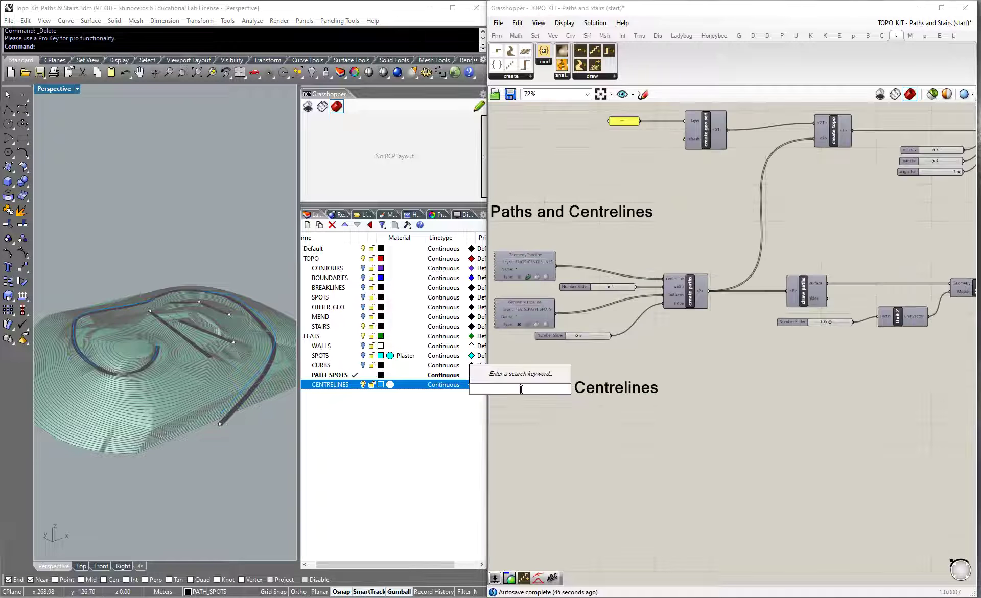
click(628, 389)
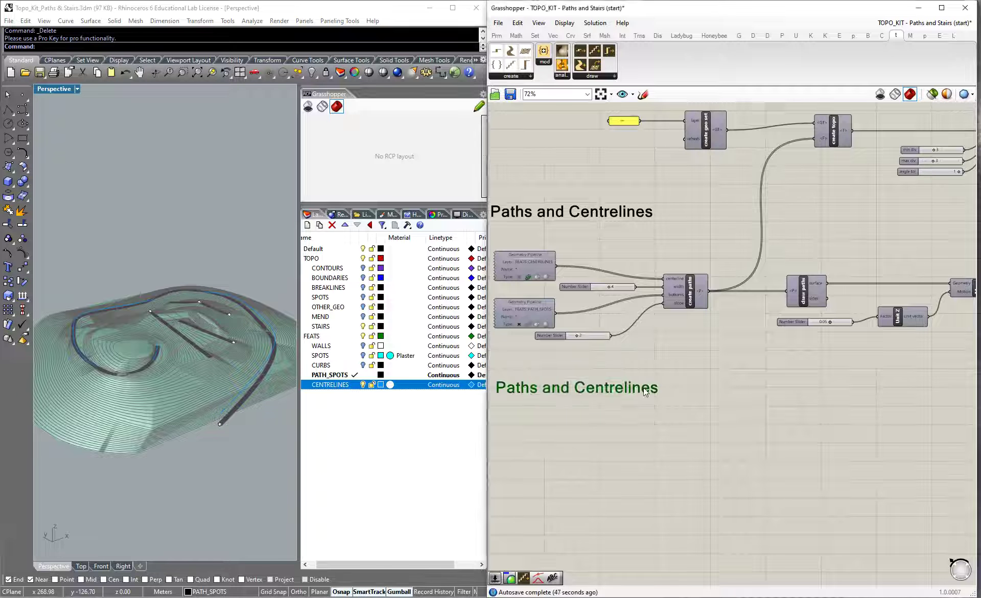
double_click(628, 389)
key(ctrl+a)
text(Staoi)
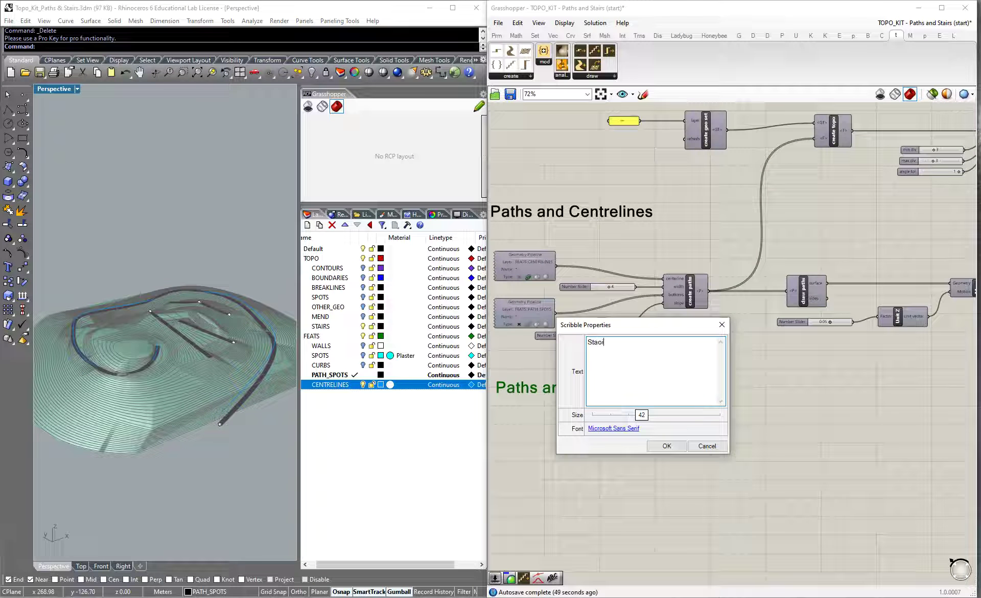
text(i)
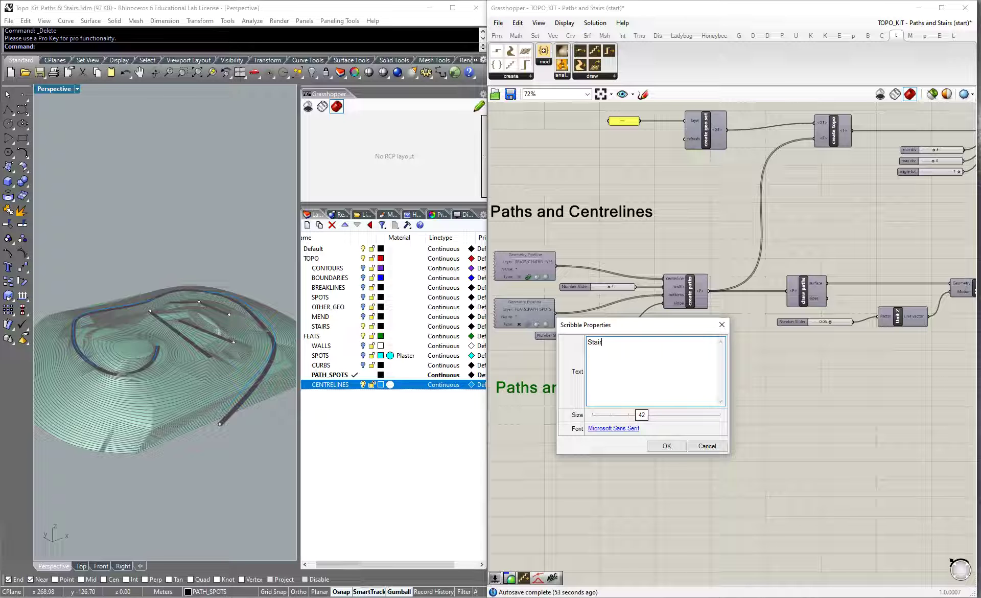
click(666, 448)
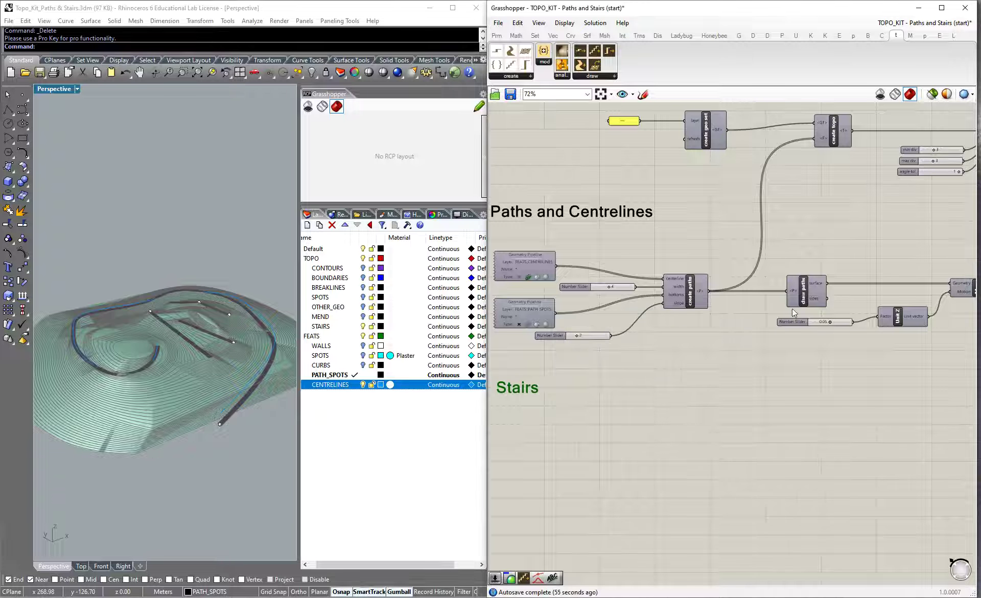
Step: Make the STAIRS sublayer under TOPO the current layer
scroll(755, 339, down, 1)
scroll(624, 377, up, 2)
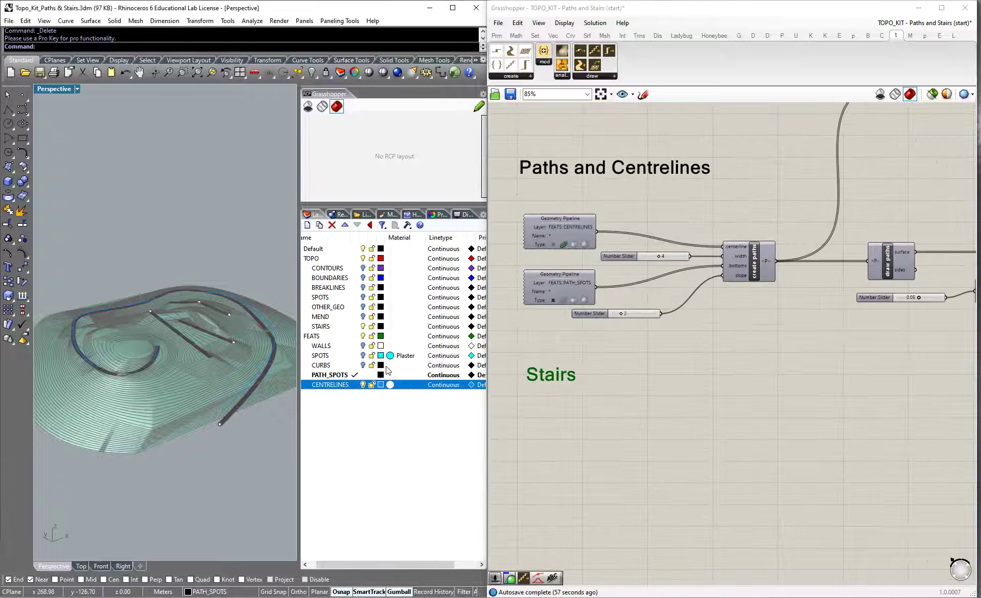
click(327, 326)
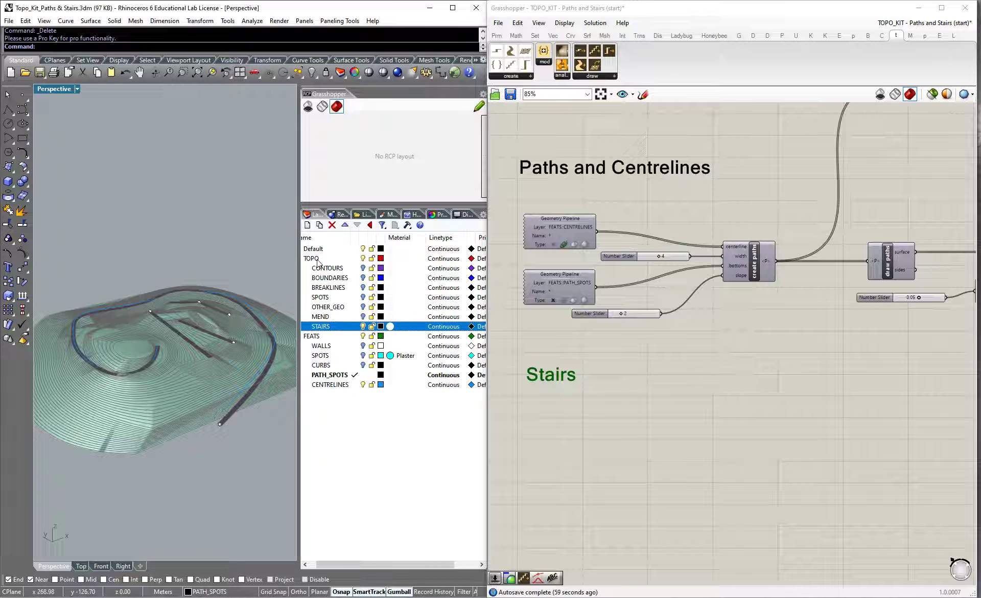
click(314, 258)
drag(358, 564, 349, 564)
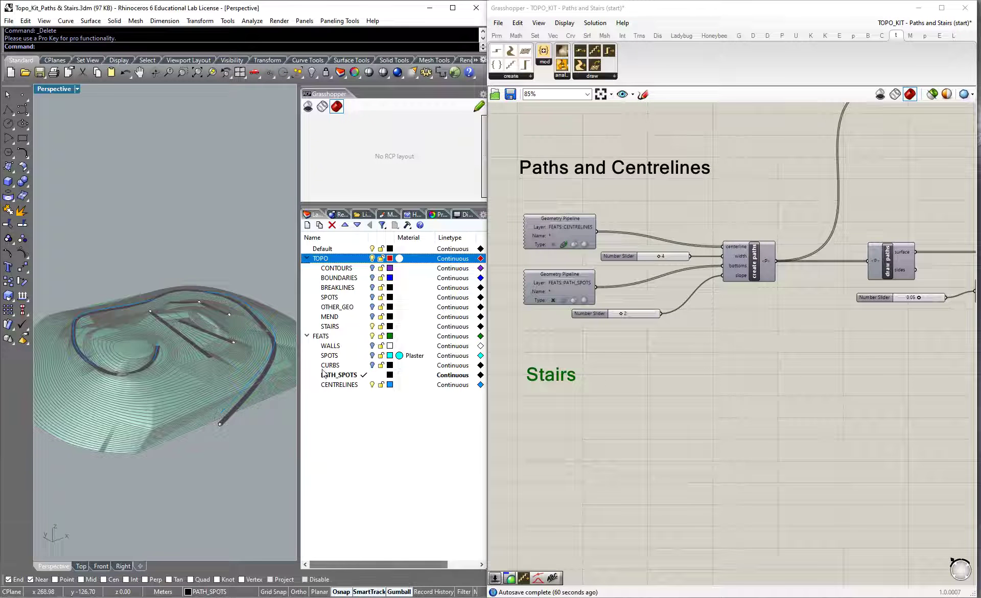
click(333, 327)
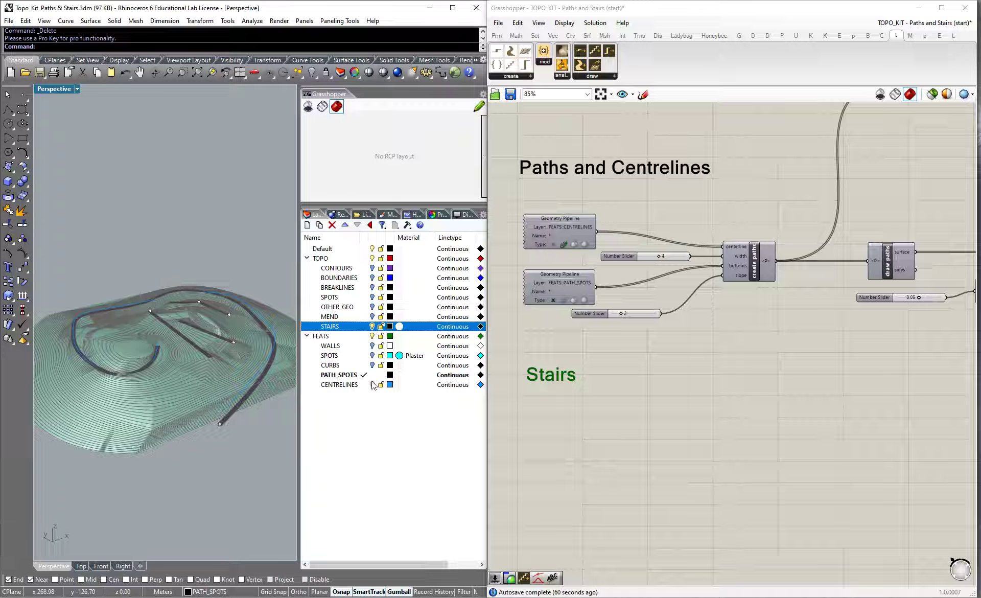
click(383, 420)
double_click(349, 327)
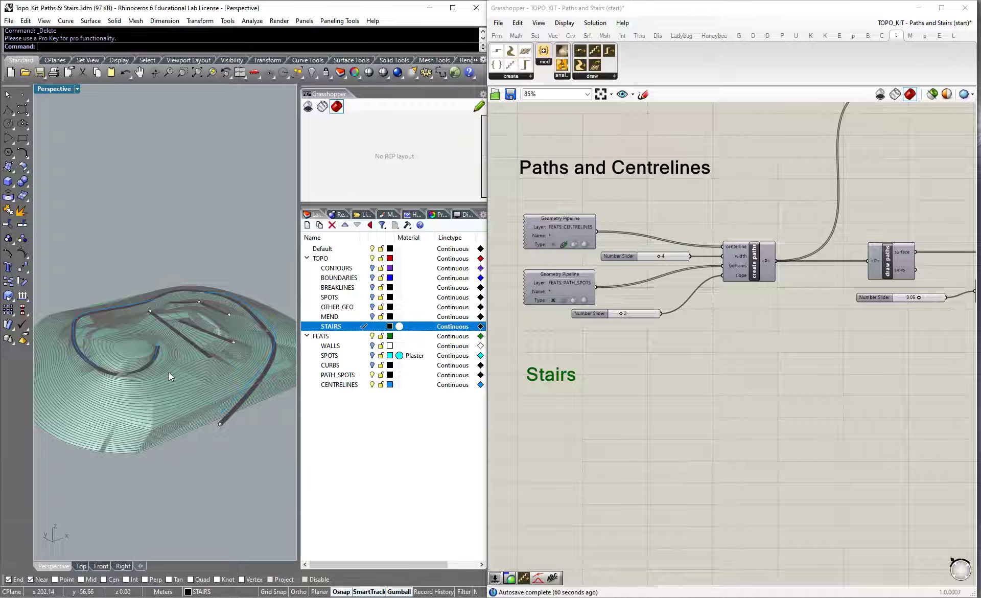
Step: Examine the lower ends of the straight paths on the terrain in the Perspective view
scroll(225, 364, up, 5)
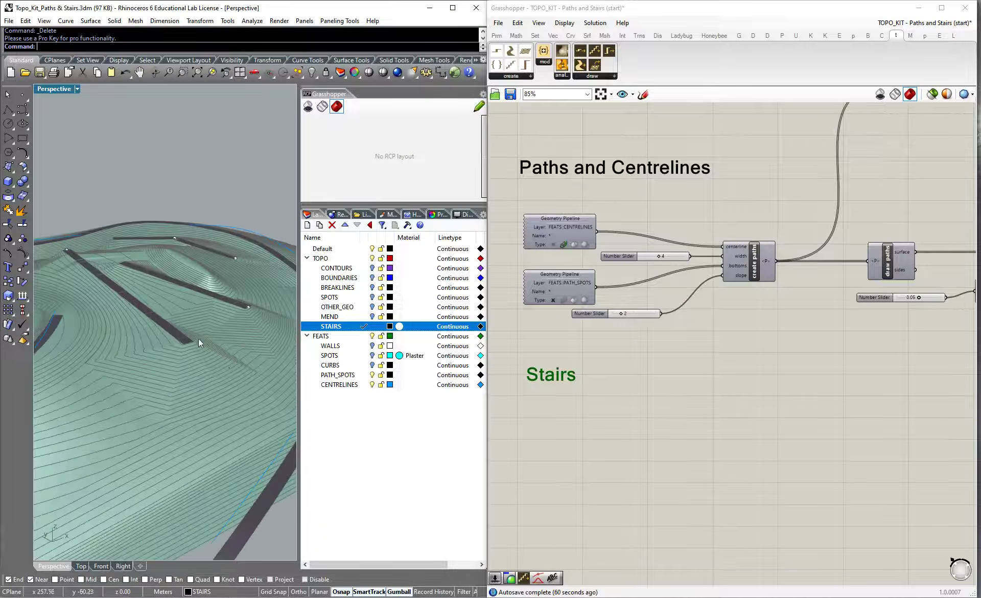
scroll(195, 311, up, 3)
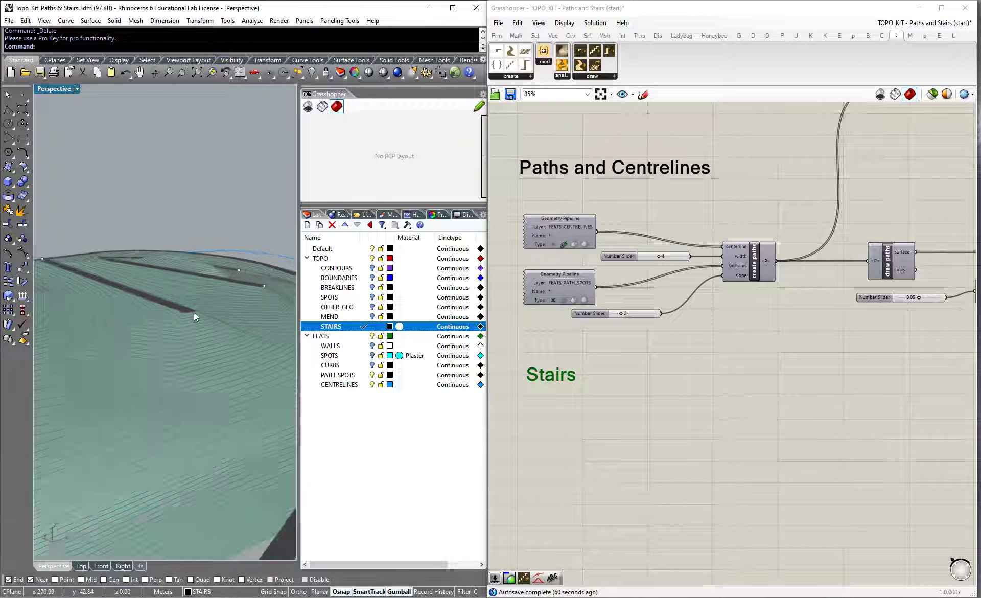
right_drag(286, 370, 208, 394)
scroll(208, 410, down, 8)
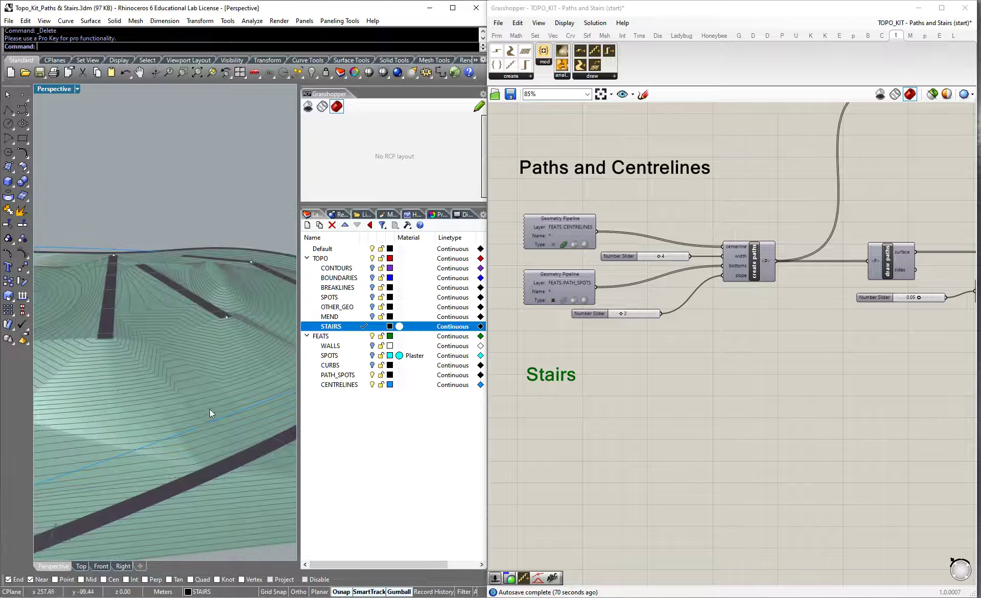
scroll(206, 369, up, 5)
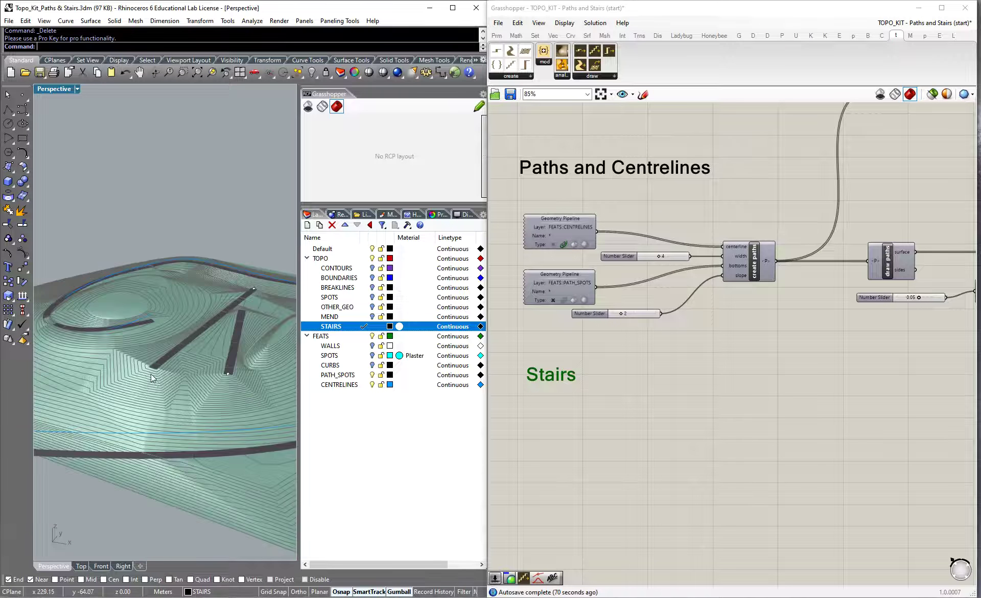
Step: Add a Geometry Pipeline component to the Grasshopper canvas below the "Stairs" label
click(618, 366)
scroll(538, 287, down, 2)
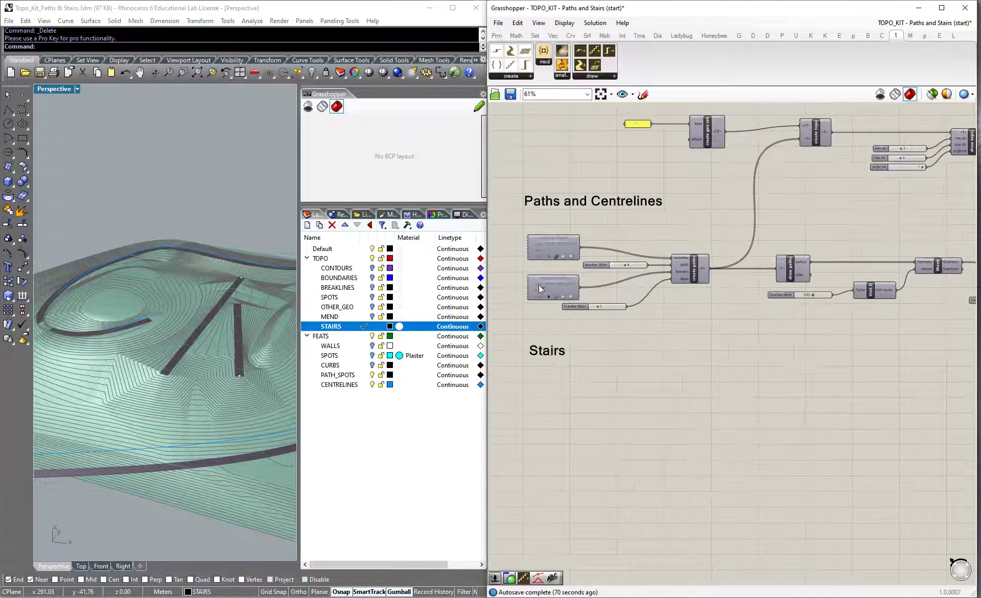
scroll(571, 355, up, 1)
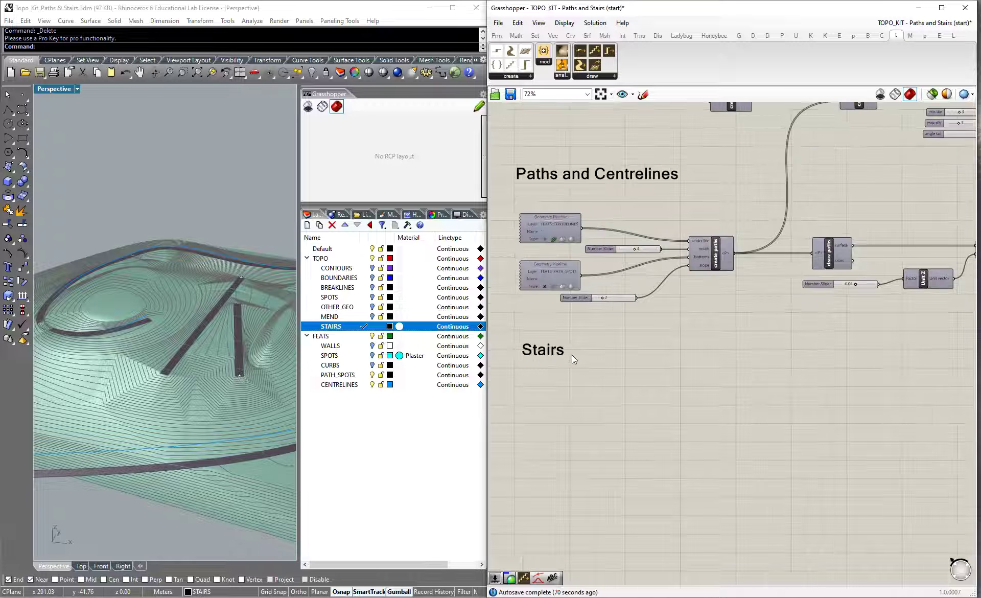
double_click(546, 401)
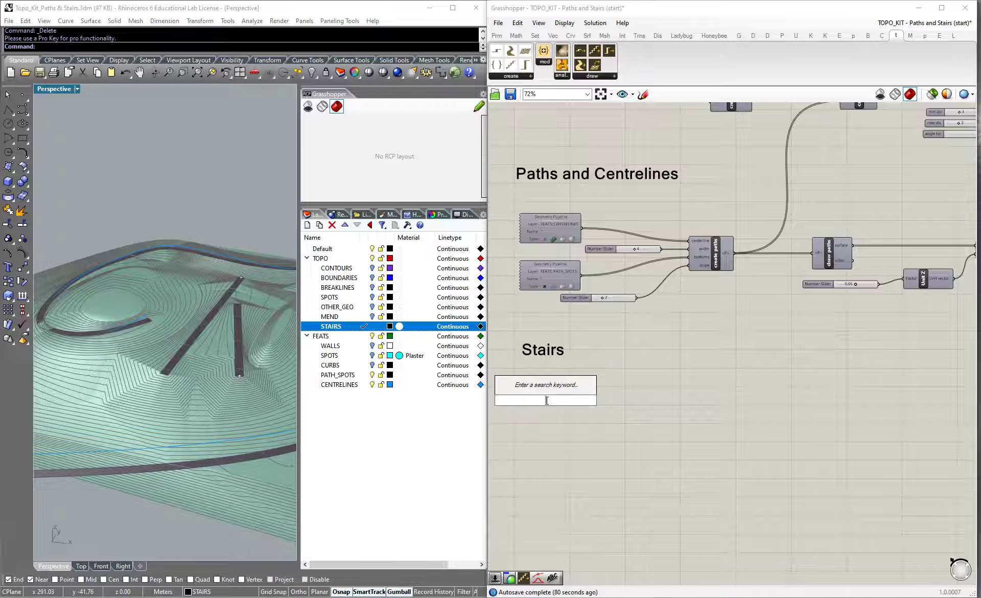
text(pipe)
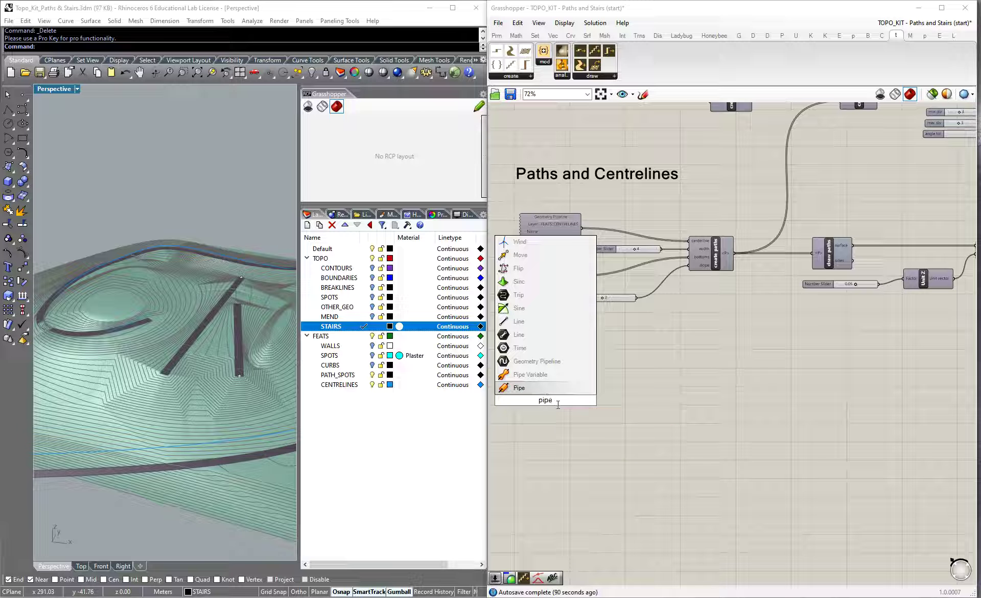
key(Up)
key(Up)
key(Return)
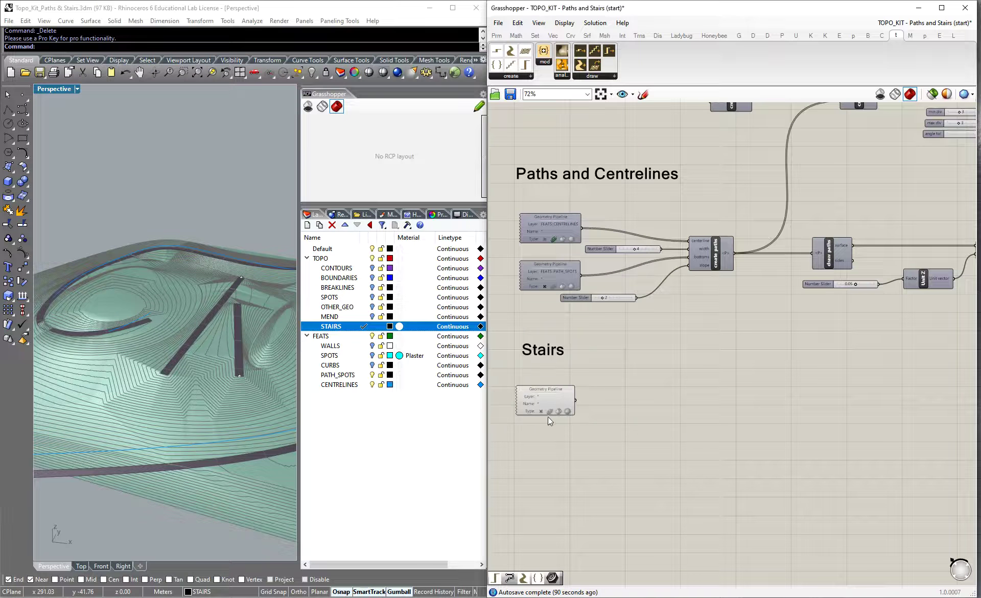
Step: Set the new Geometry Pipeline's layer filter to TOPO::STAIRS and include curves and Breps as geometry types
double_click(547, 388)
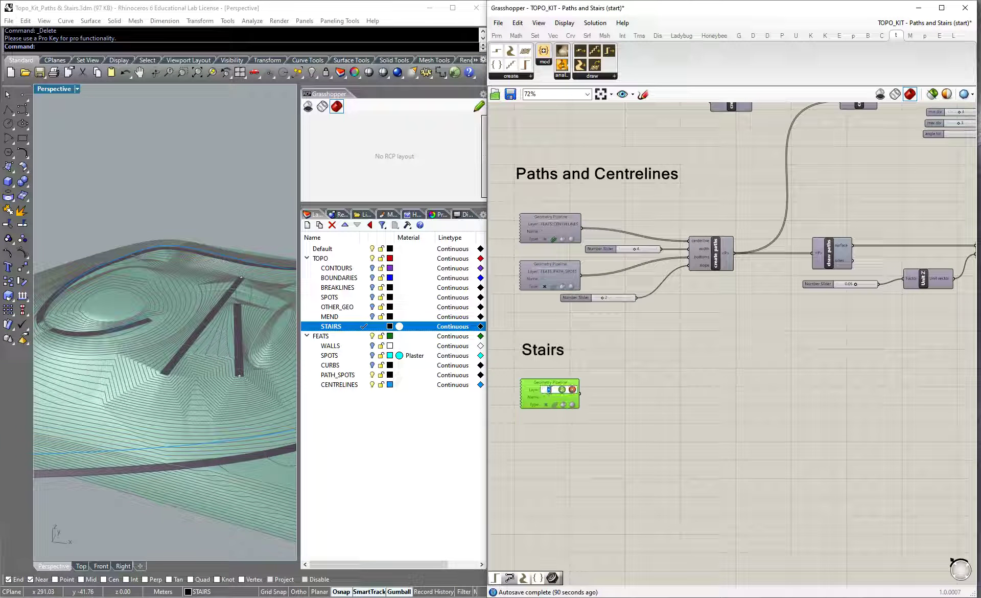
text(TOPO::STAIRS)
click(617, 380)
scroll(576, 397, up, 3)
click(584, 399)
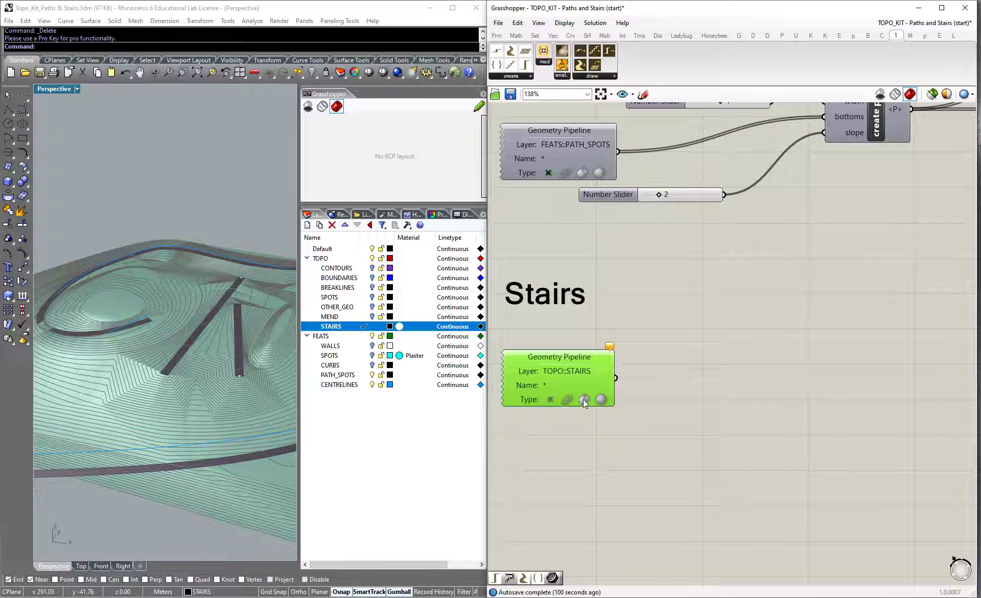
click(567, 398)
click(649, 454)
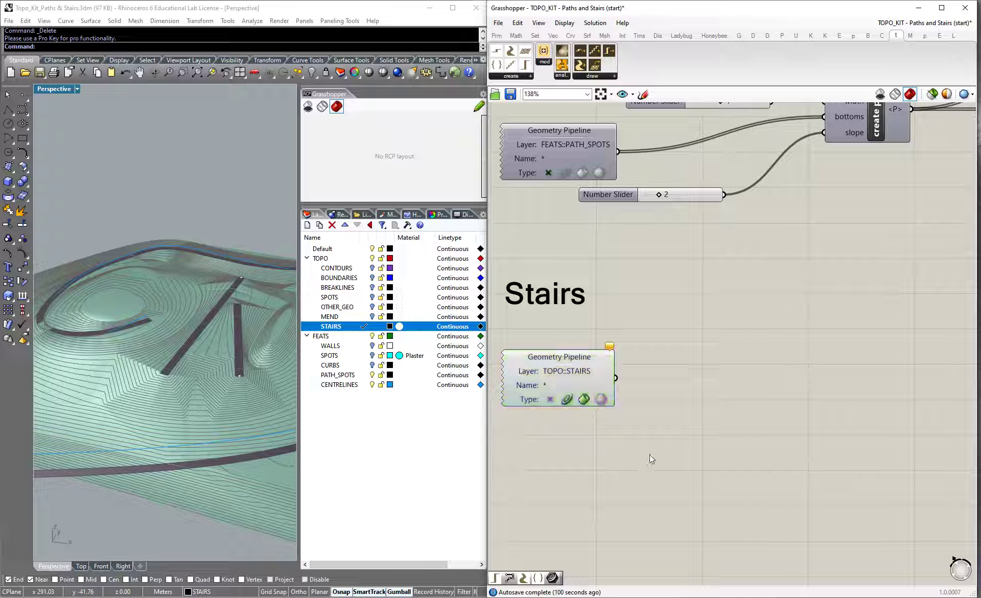
click(590, 371)
click(618, 333)
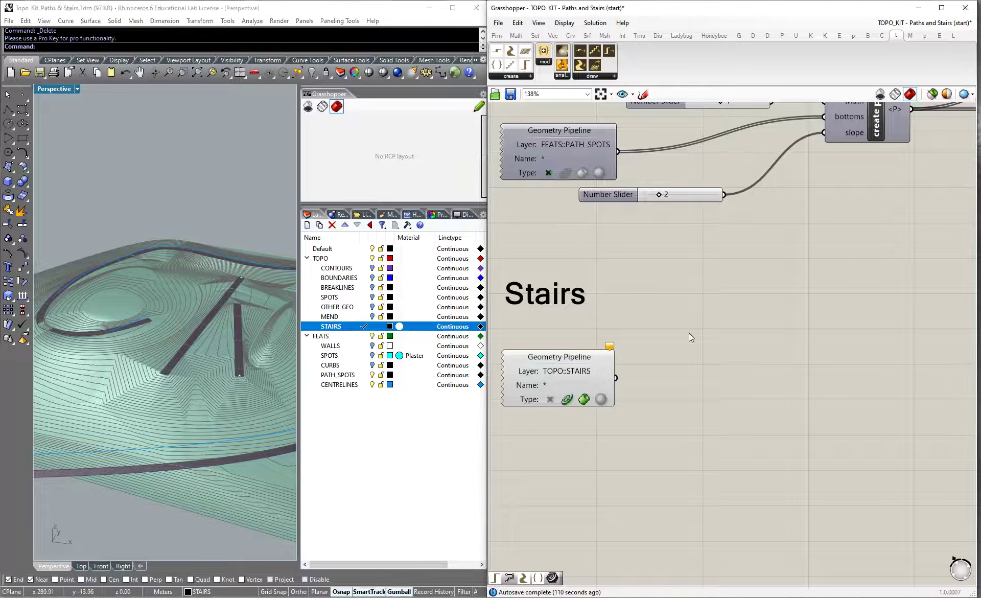
Step: Place a create stairs component and a draw stairs component in a row beside the stairs Geometry Pipeline
scroll(689, 333, down, 4)
double_click(741, 352)
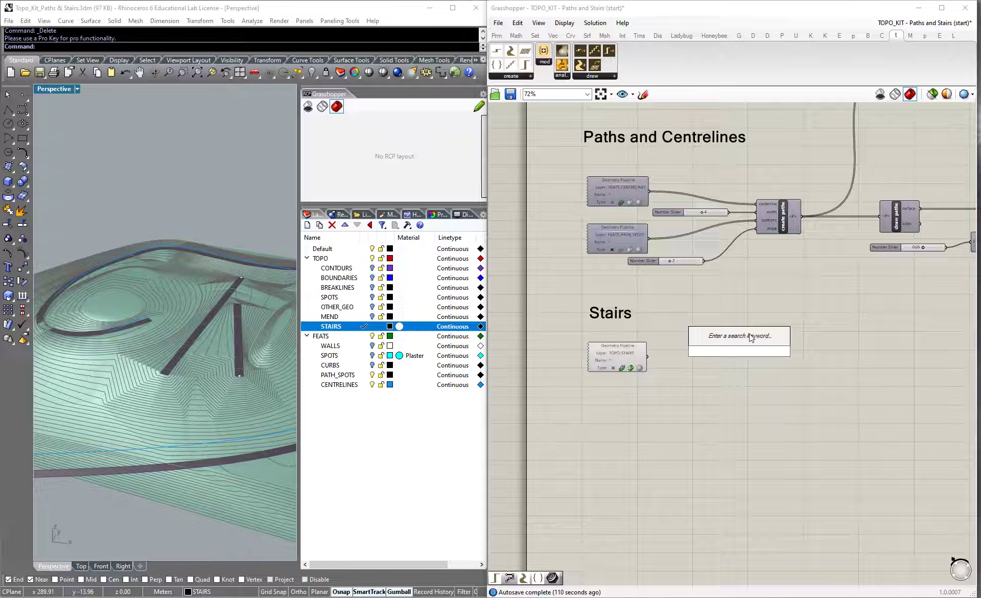
click(531, 76)
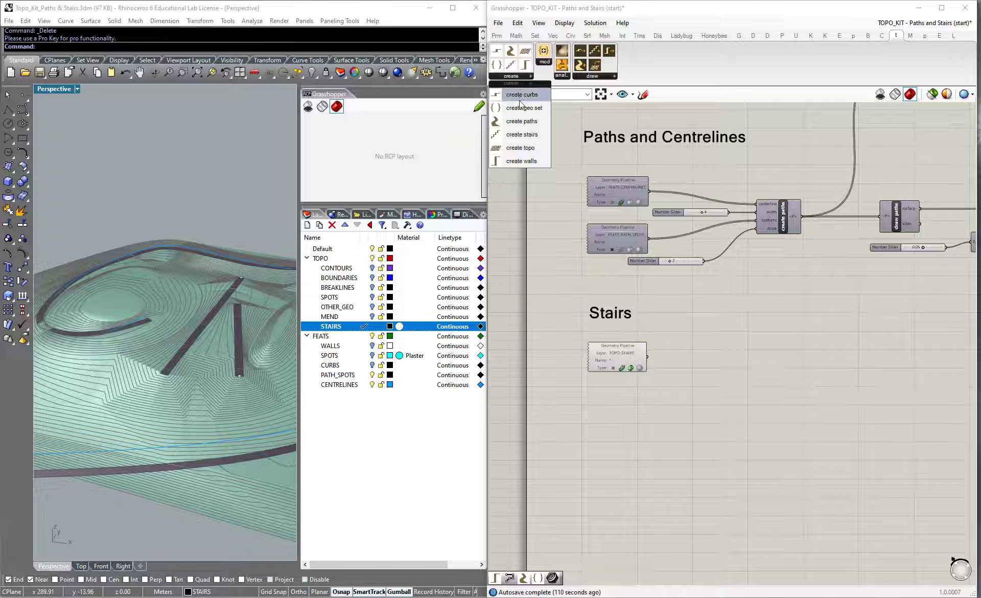
drag(517, 134, 718, 361)
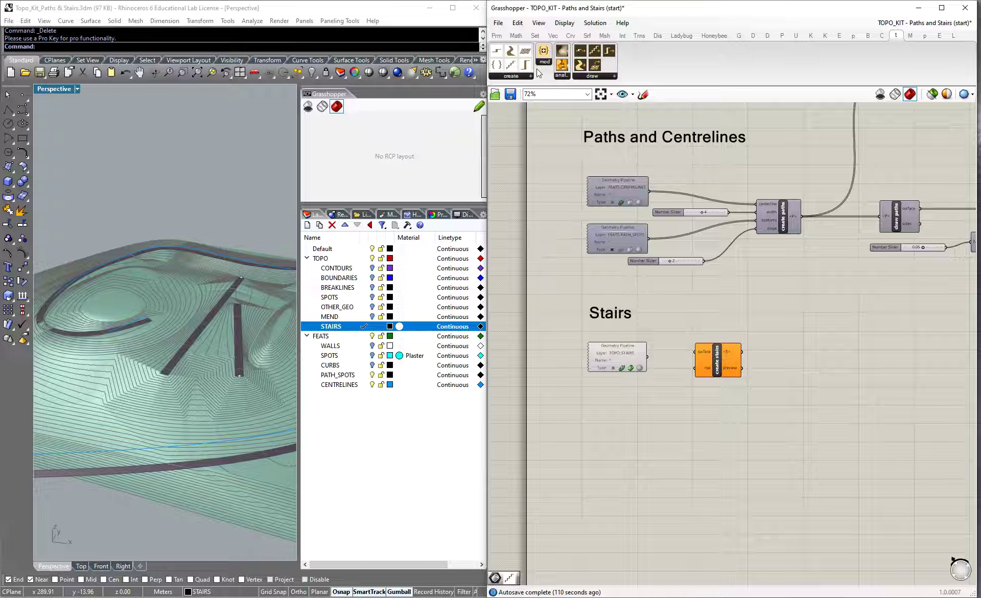
click(596, 77)
click(613, 77)
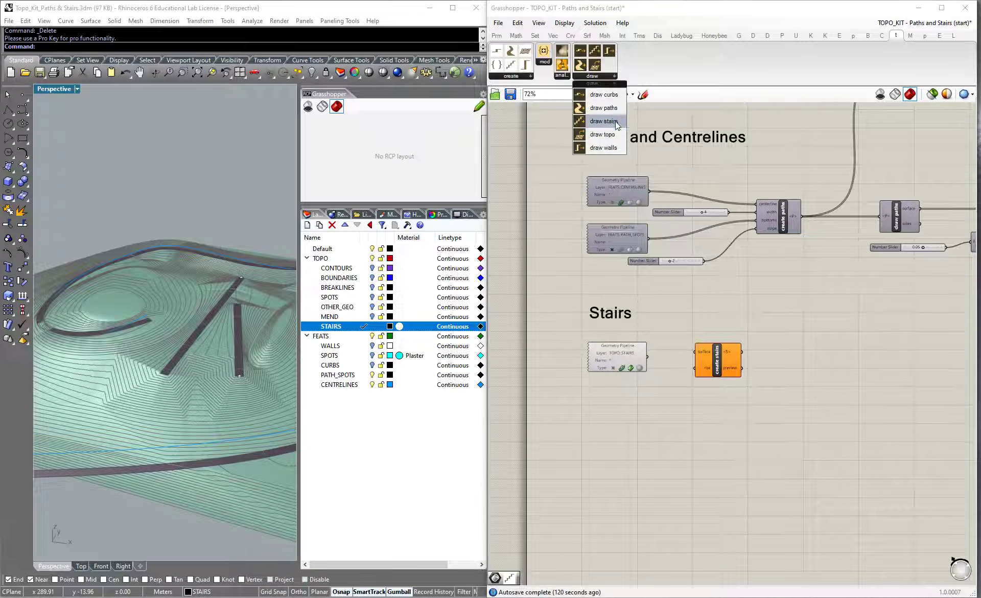
drag(789, 348, 804, 358)
Step: Connect the stairs Geometry Pipeline to the surface input of create stairs, and its <S> output to draw stairs
scroll(695, 345, up, 4)
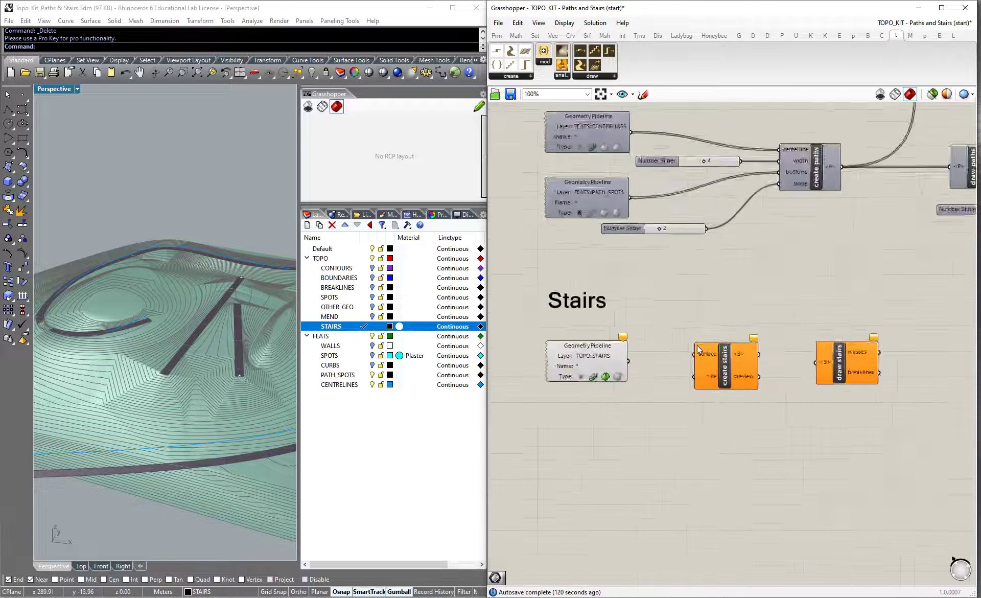
mouse_move(601, 367)
mouse_down()
mouse_move(694, 358)
mouse_move(619, 360)
mouse_up()
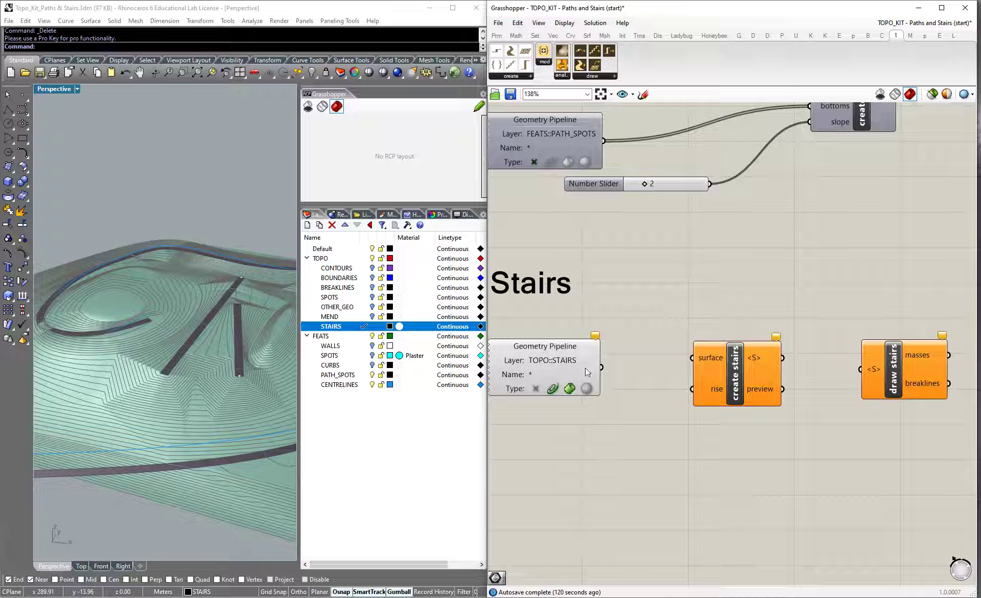
drag(607, 364, 692, 358)
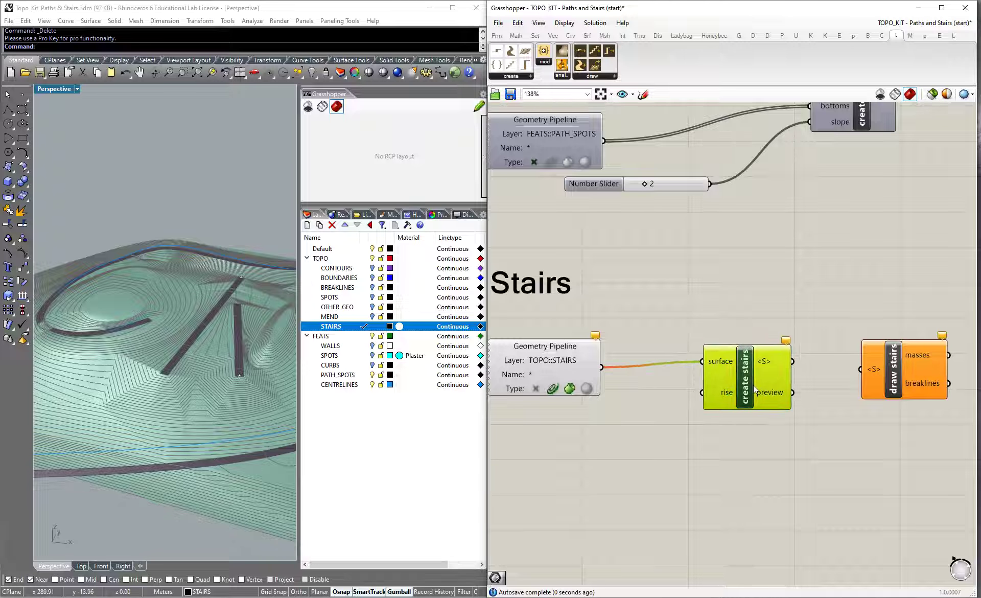
drag(793, 361, 860, 369)
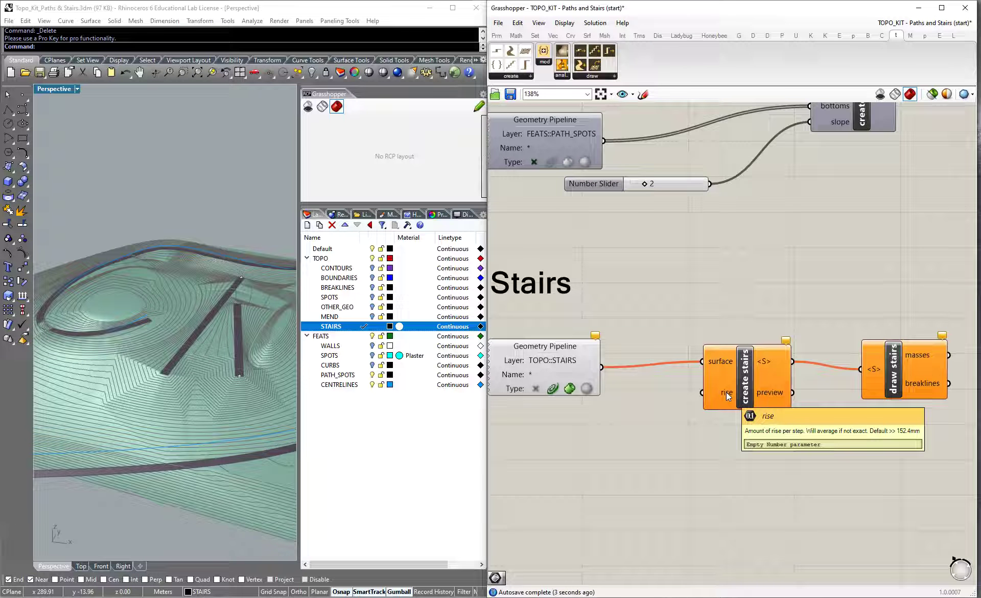
Step: Add a number slider set to 0.17, connect it to the rise input of create stairs, and align it below the pipeline
double_click(590, 444)
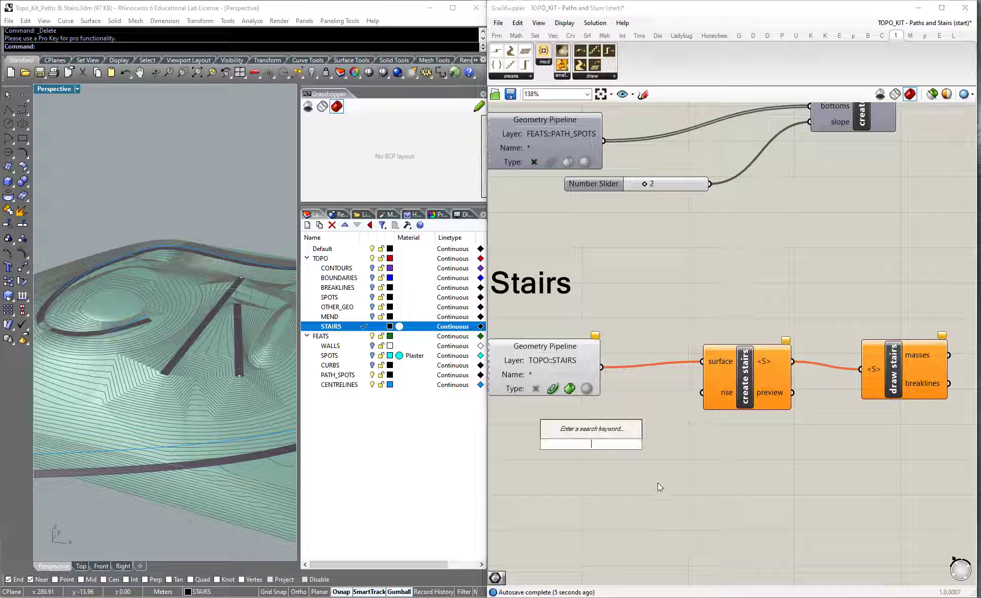
text(0.7)
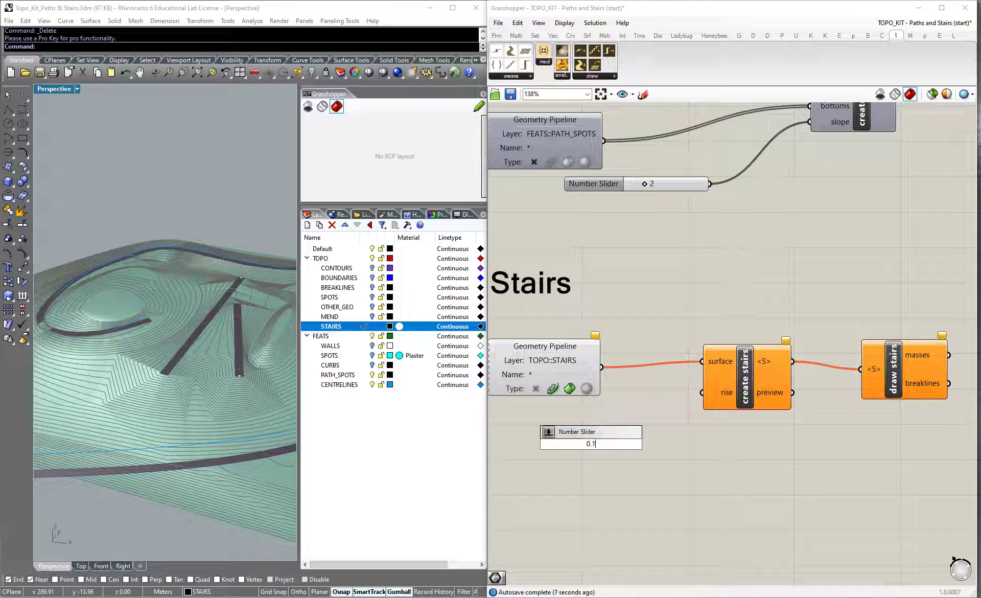
key(Return)
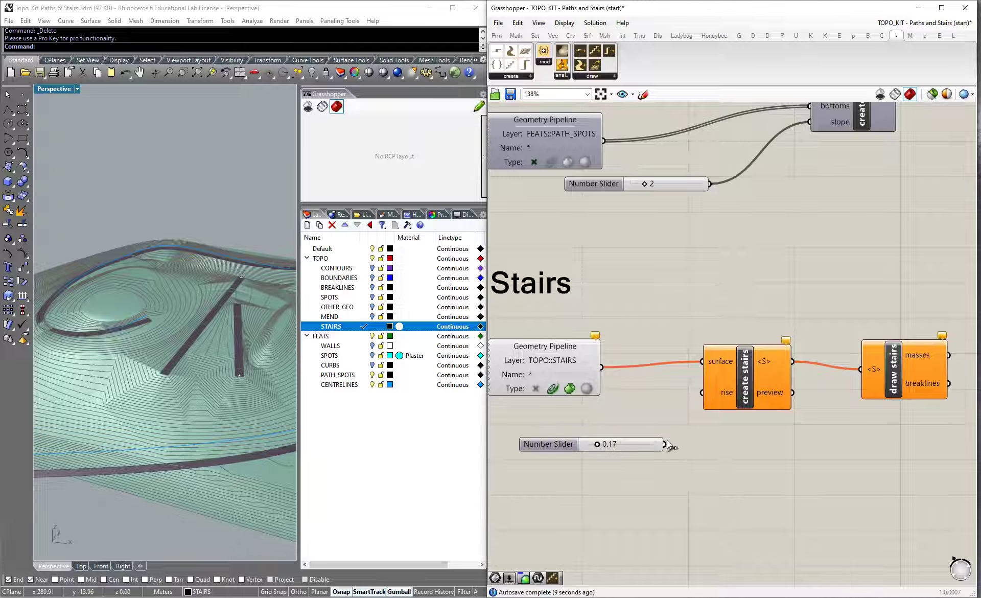
drag(665, 444, 702, 393)
drag(632, 445, 585, 434)
click(691, 455)
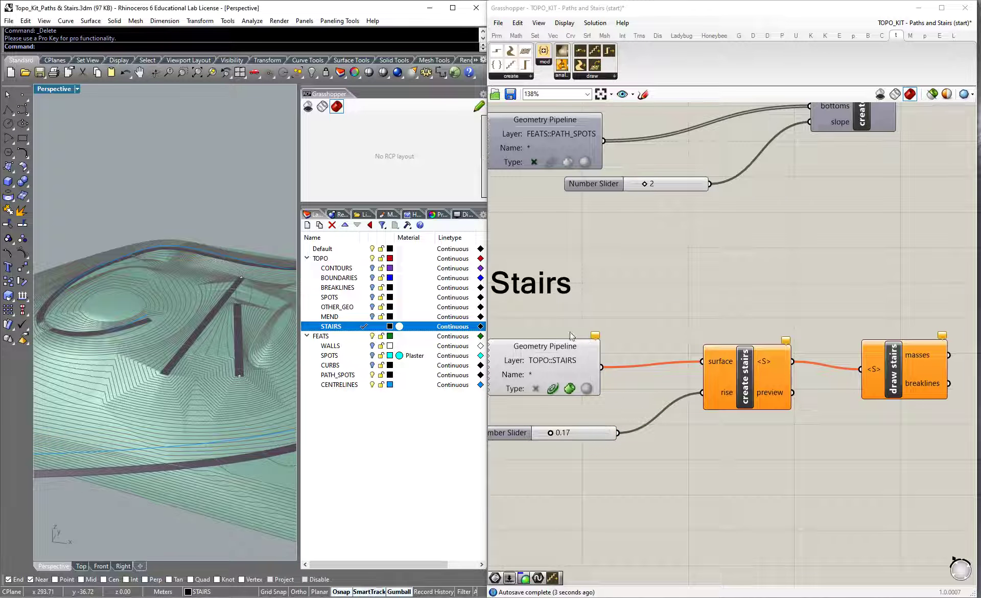
Step: In the Top view, draw a four-corner-point surface extending downhill from the lower end of the long straight path
click(82, 566)
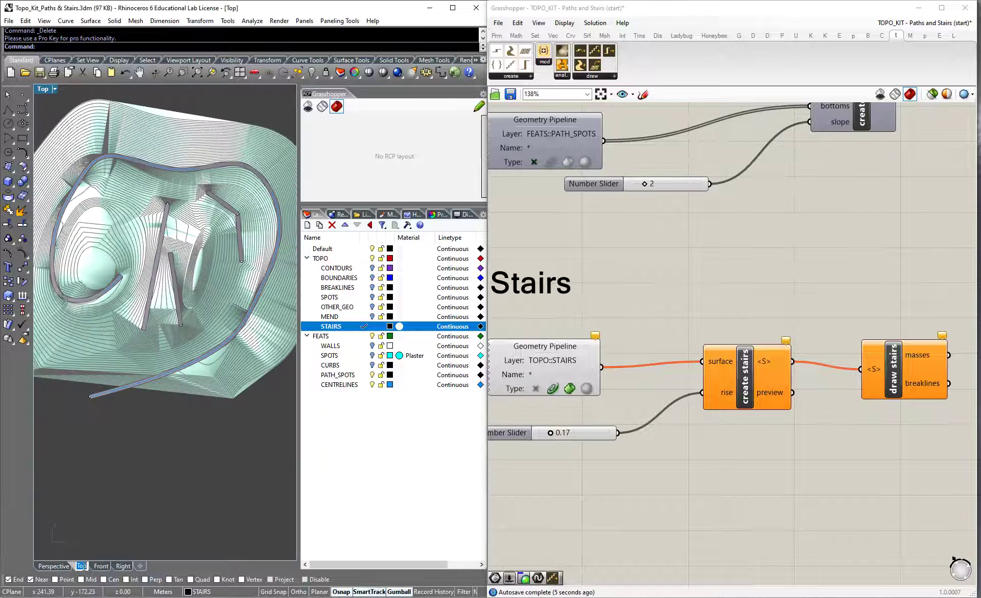
scroll(141, 332, up, 10)
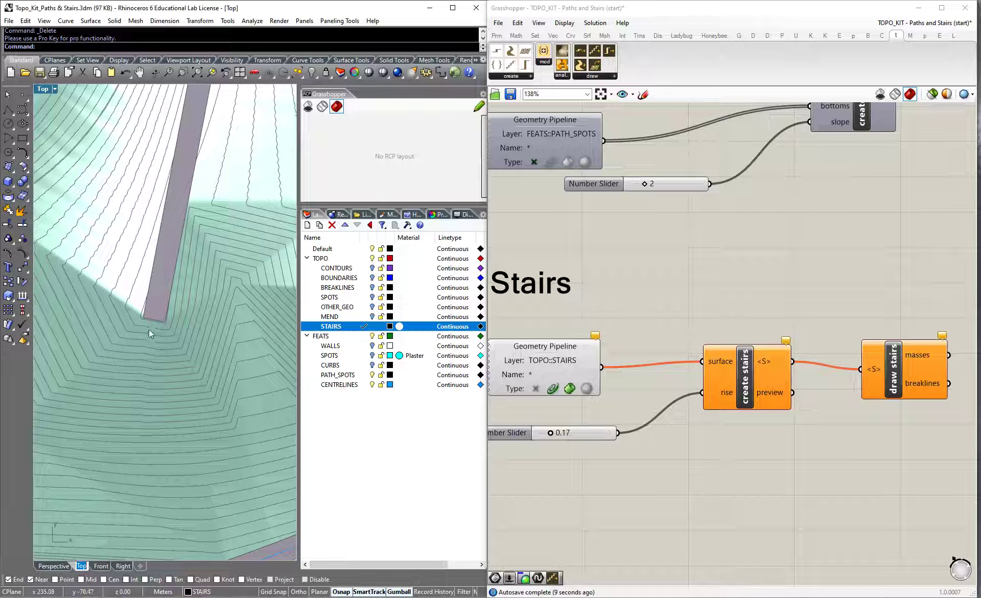
click(8, 181)
scroll(149, 335, up, 2)
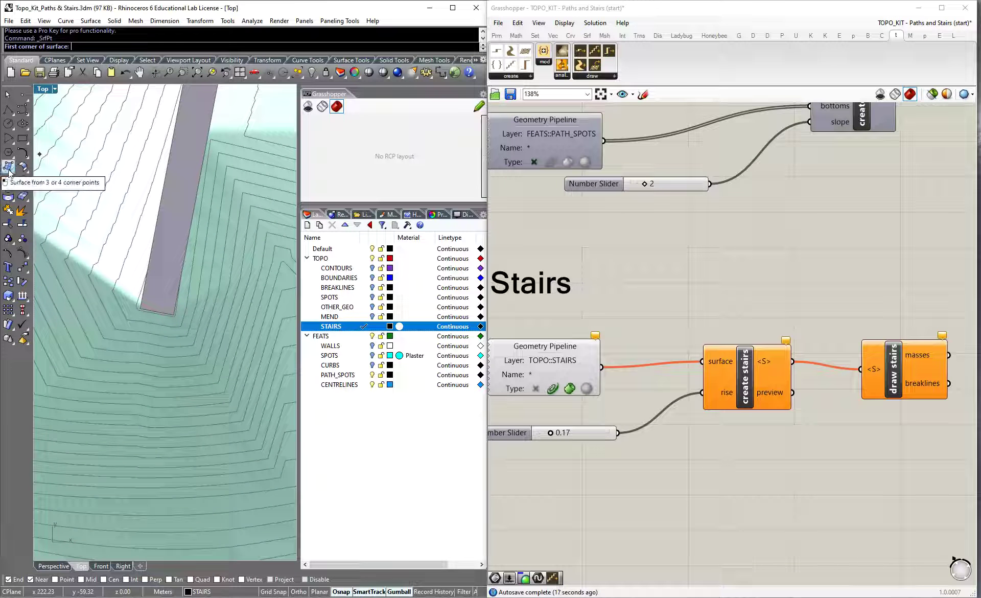
click(9, 171)
click(140, 316)
click(173, 322)
click(167, 432)
click(123, 428)
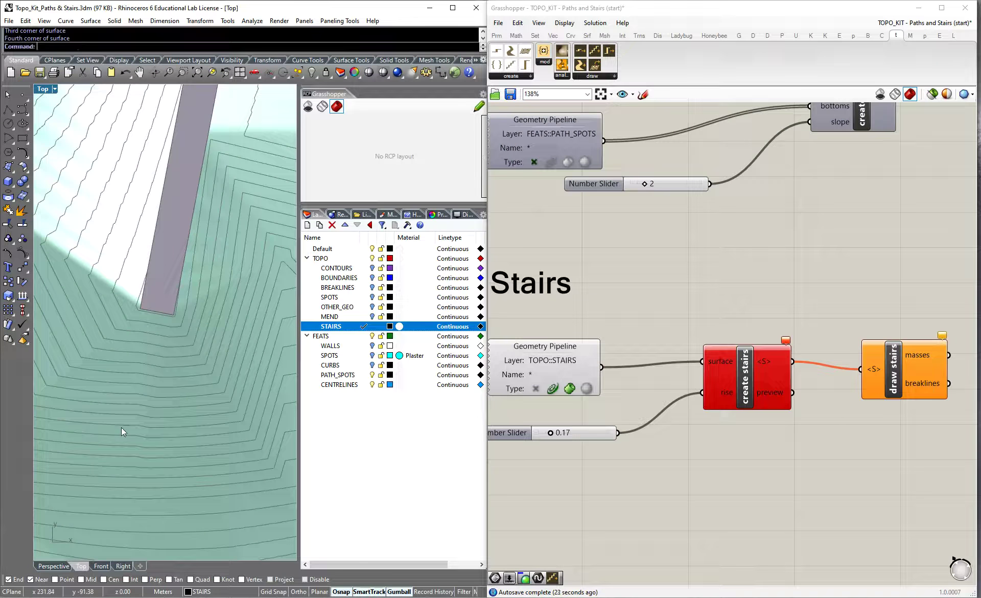
scroll(903, 289, down, 8)
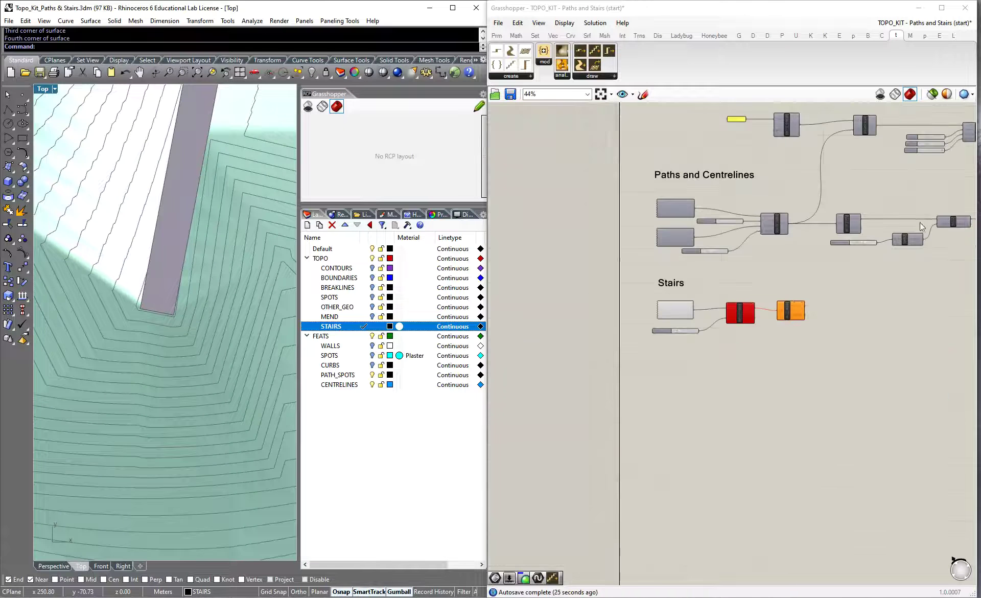
Step: Turn off the preview of the Custom Preview component that displays the terrain mesh
scroll(851, 195, up, 8)
click(809, 261)
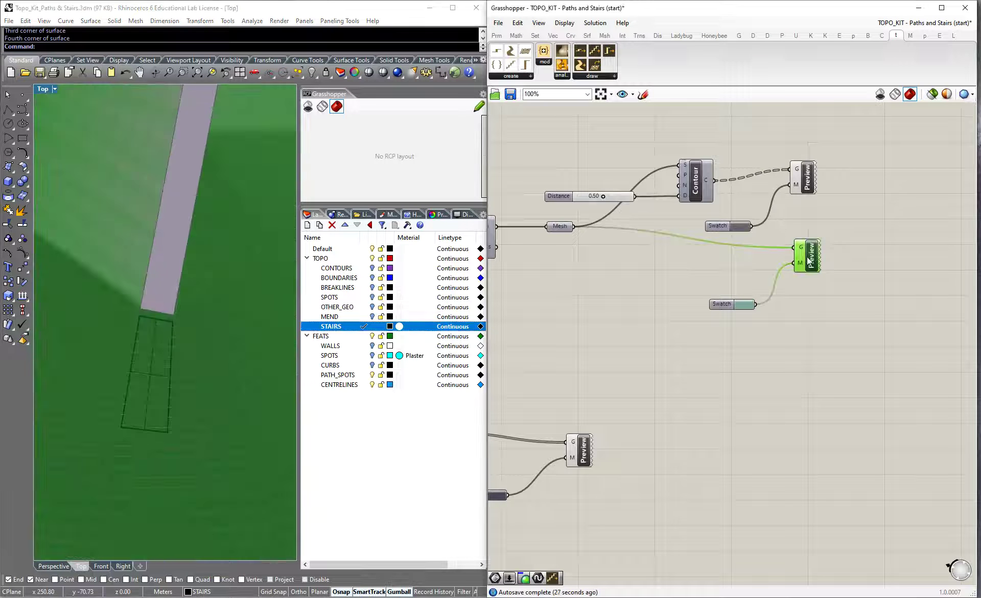
click(842, 324)
click(221, 428)
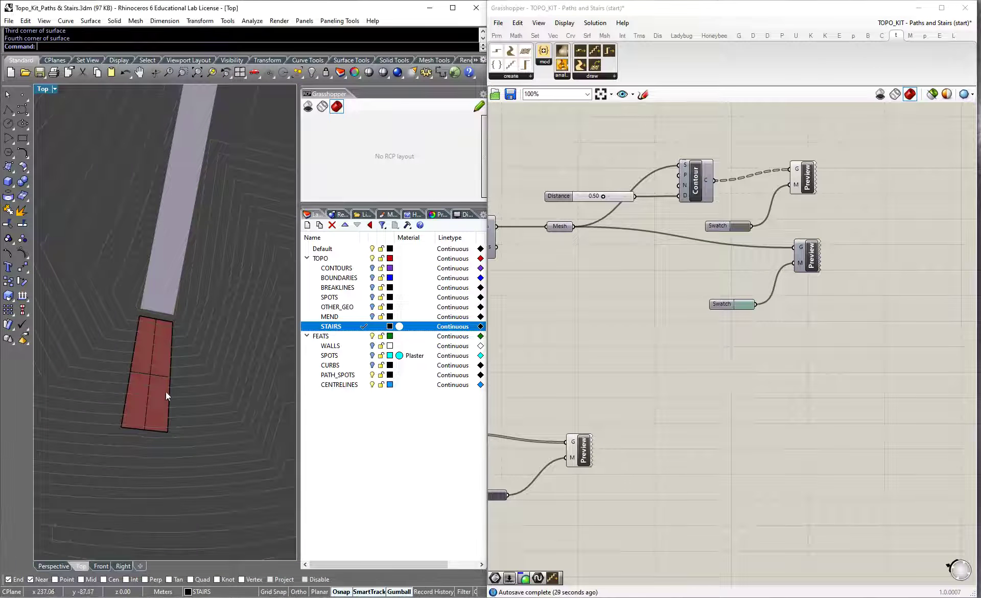
Step: Check which surface the stairs Geometry Pipeline references by highlighting it in the Top view
click(703, 390)
scroll(771, 337, down, 3)
scroll(648, 396, up, 5)
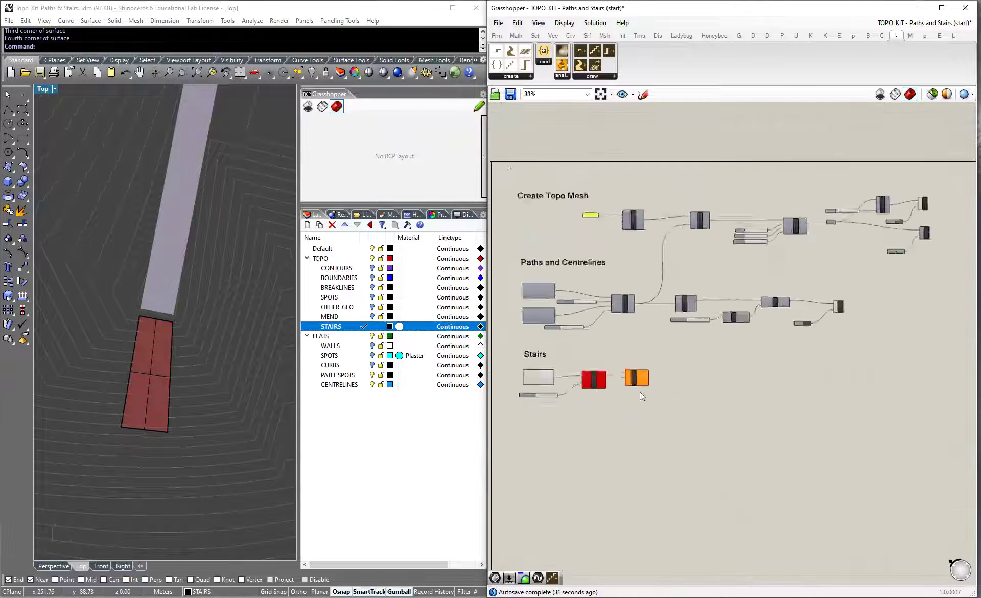
scroll(567, 378, down, 3)
scroll(562, 357, up, 3)
click(557, 345)
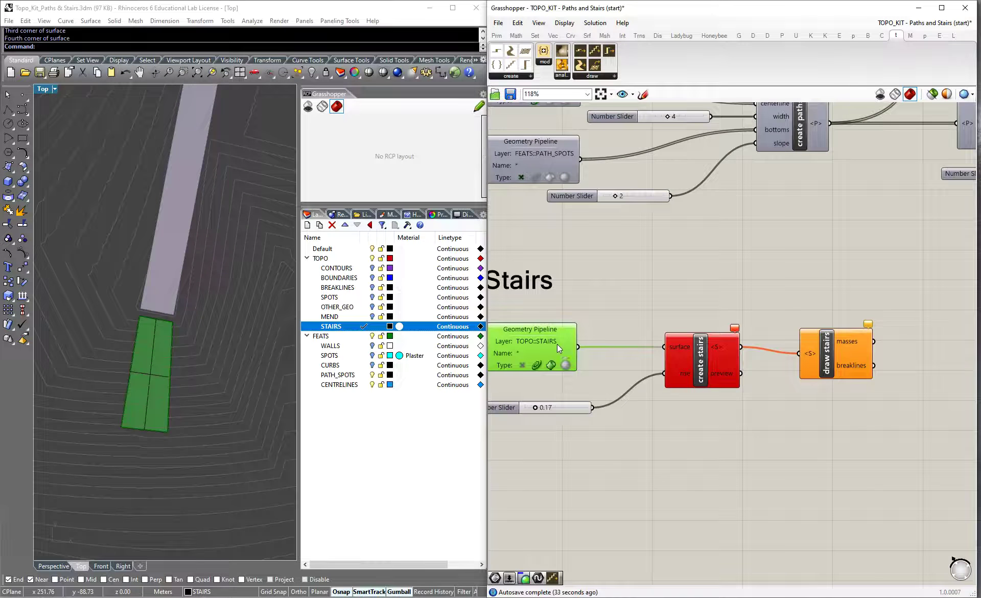
click(689, 317)
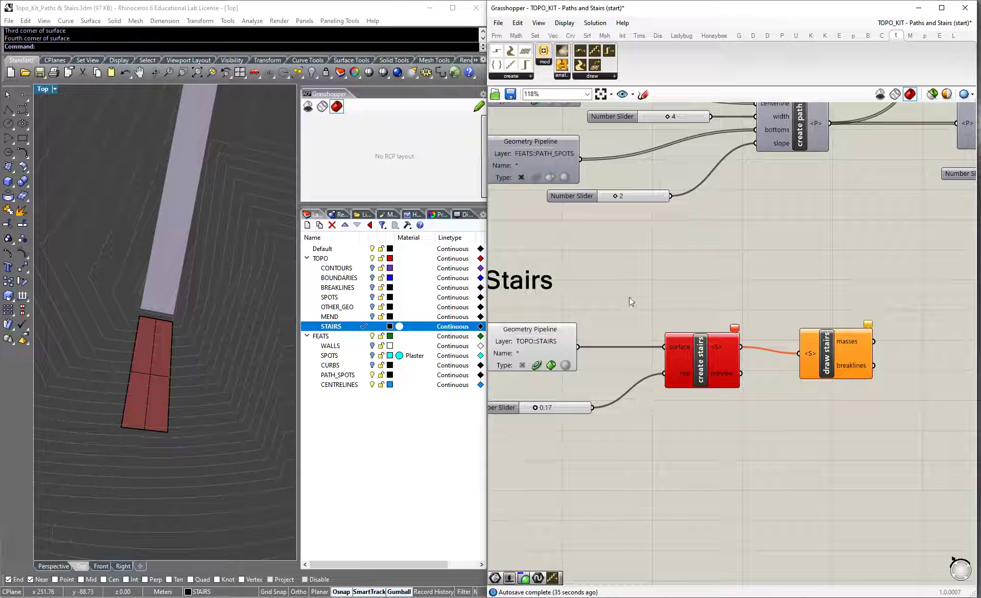
Step: In the Perspective view, select the stair surface and raise it vertically to about the height of the path end
click(54, 565)
right_drag(157, 452, 147, 372)
click(146, 377)
drag(158, 333, 149, 254)
right_drag(149, 254, 141, 296)
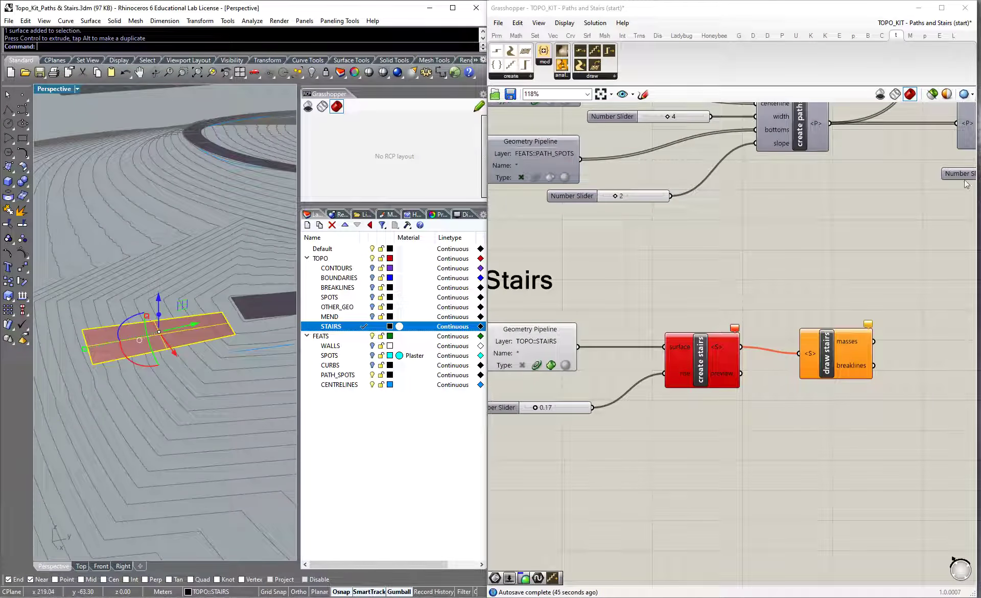
Step: Turn the terrain mesh's Custom Preview back on
scroll(634, 279, down, 3)
scroll(802, 228, up, 2)
click(883, 188)
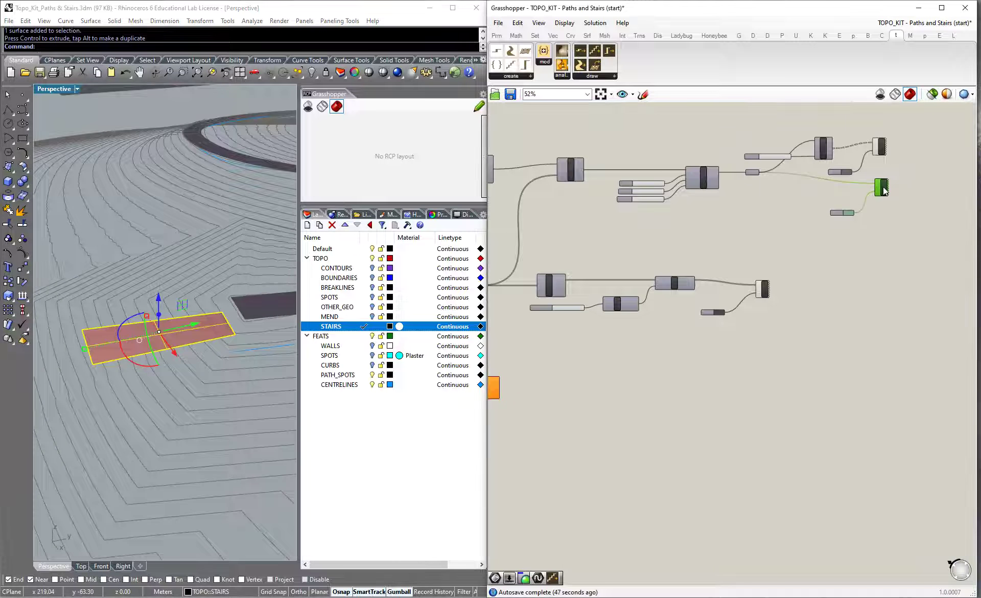
click(856, 308)
Step: Rotate the raised stair surface so it slopes downhill with the terrain, and examine the generated steps
scroll(180, 354, up, 2)
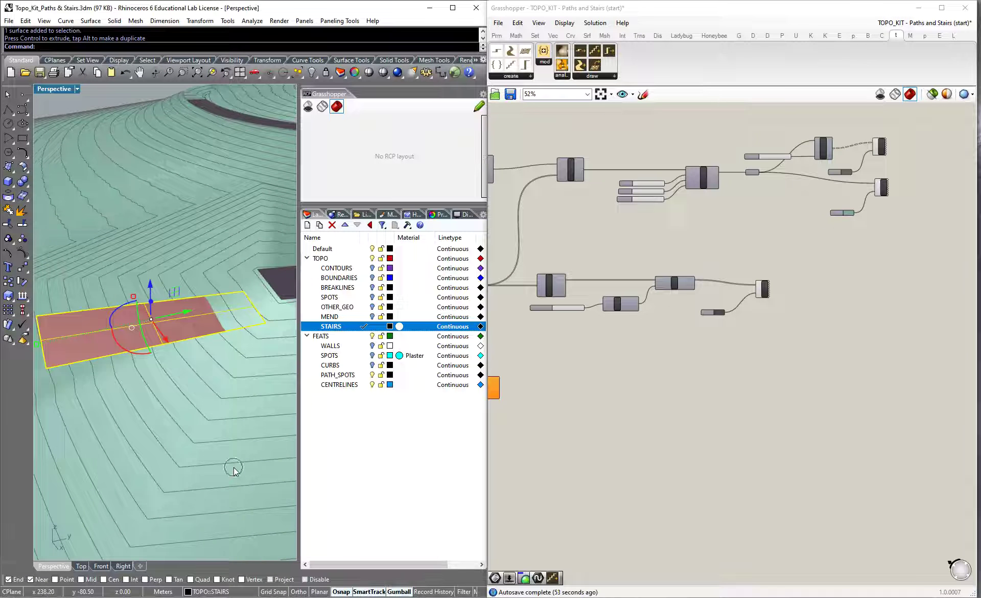
drag(115, 332, 135, 327)
scroll(135, 327, up, 5)
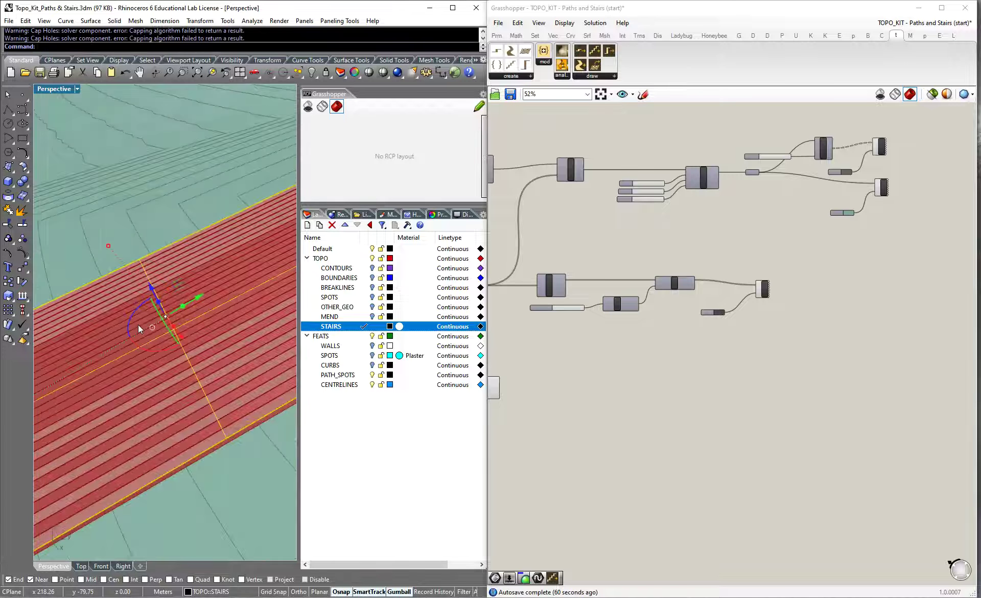
scroll(194, 346, down, 5)
scroll(279, 338, up, 2)
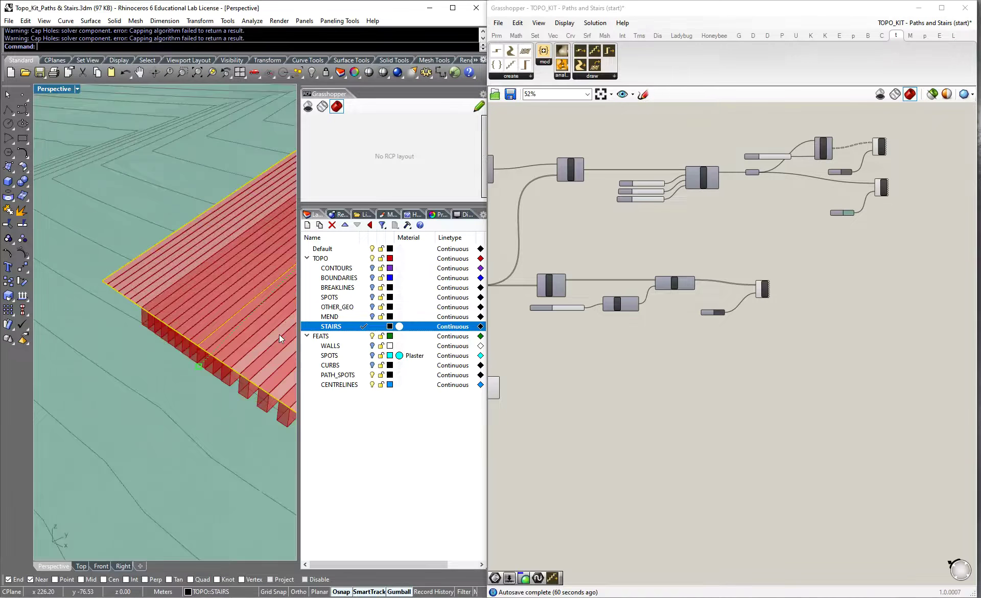
scroll(272, 387, down, 4)
scroll(207, 286, up, 3)
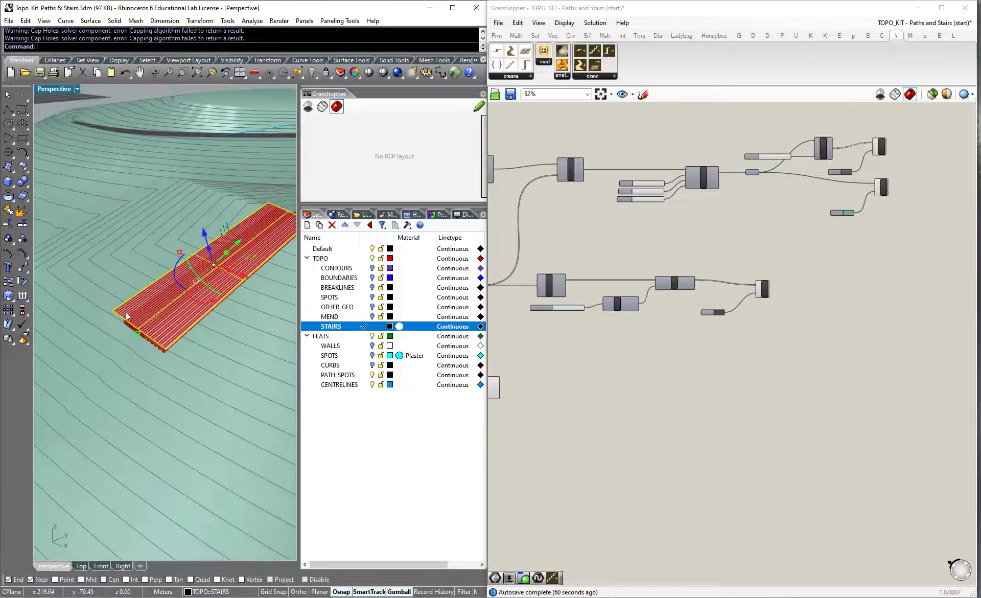
scroll(130, 309, down, 3)
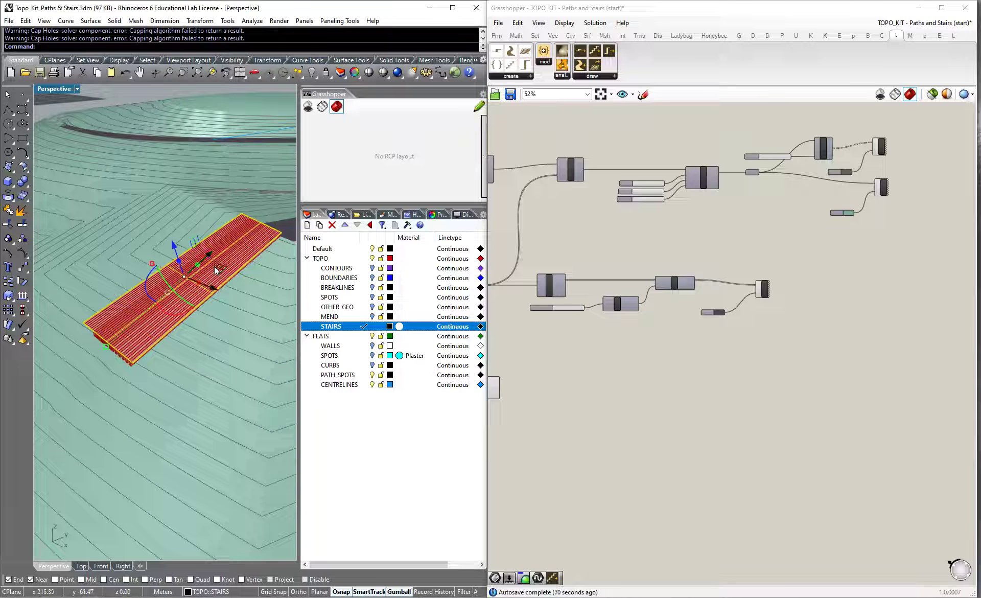
Step: Delete the tilted stair surface and switch back to the Top view
key(Delete)
click(518, 340)
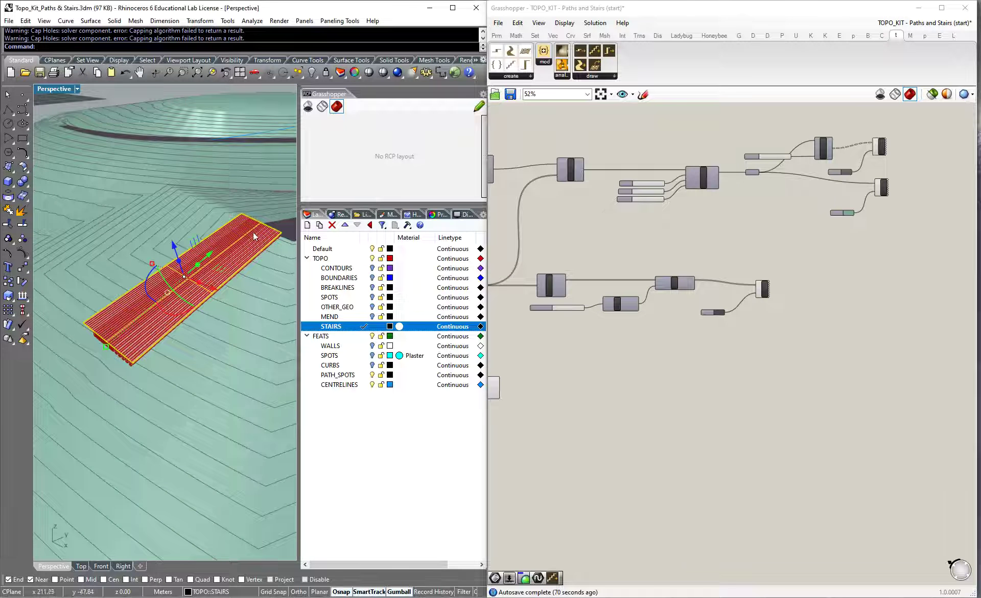
key(Delete)
click(710, 443)
scroll(711, 444, down, 3)
scroll(557, 409, up, 5)
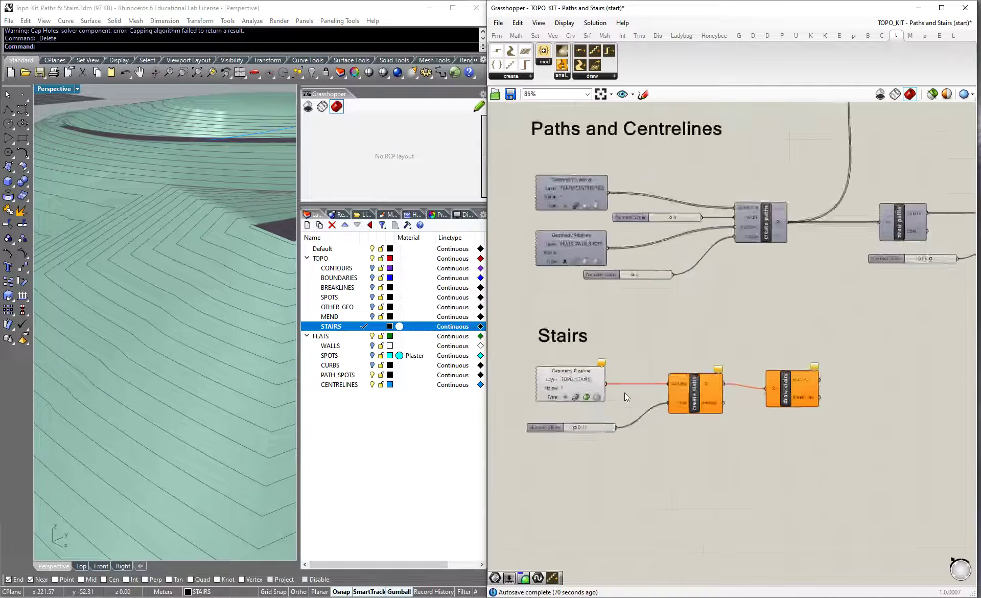
click(83, 566)
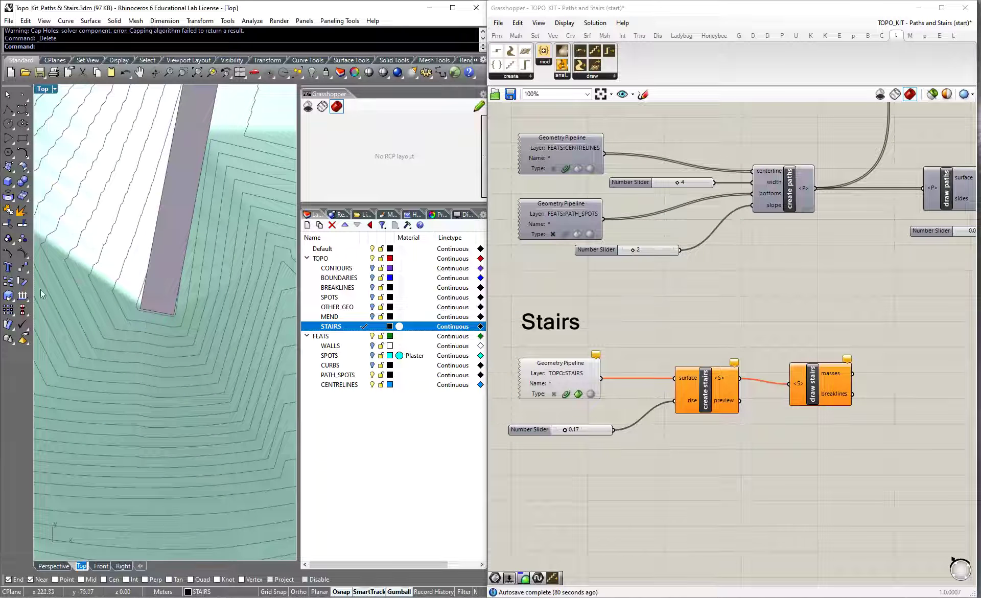
click(9, 166)
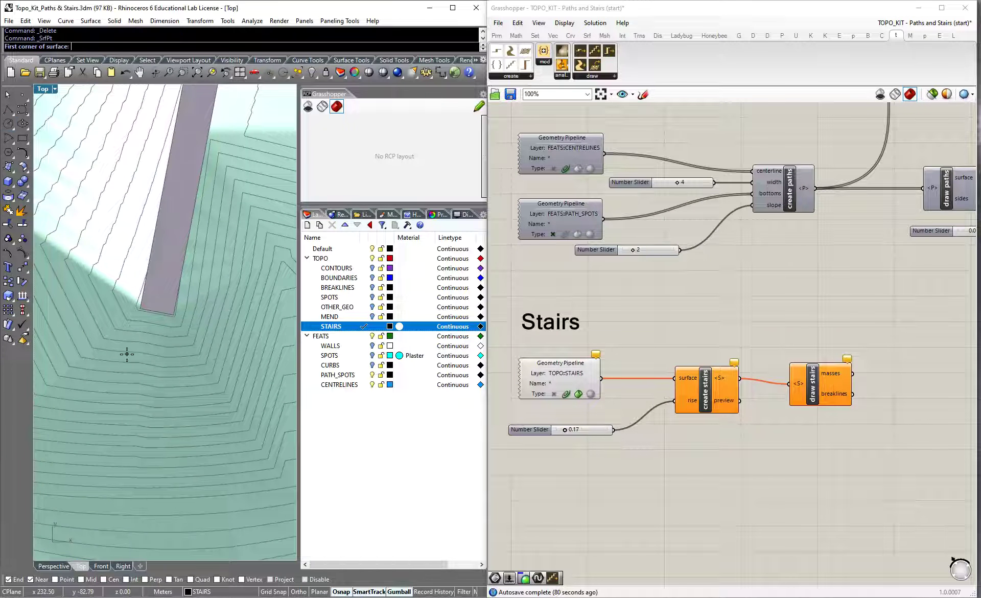
click(123, 426)
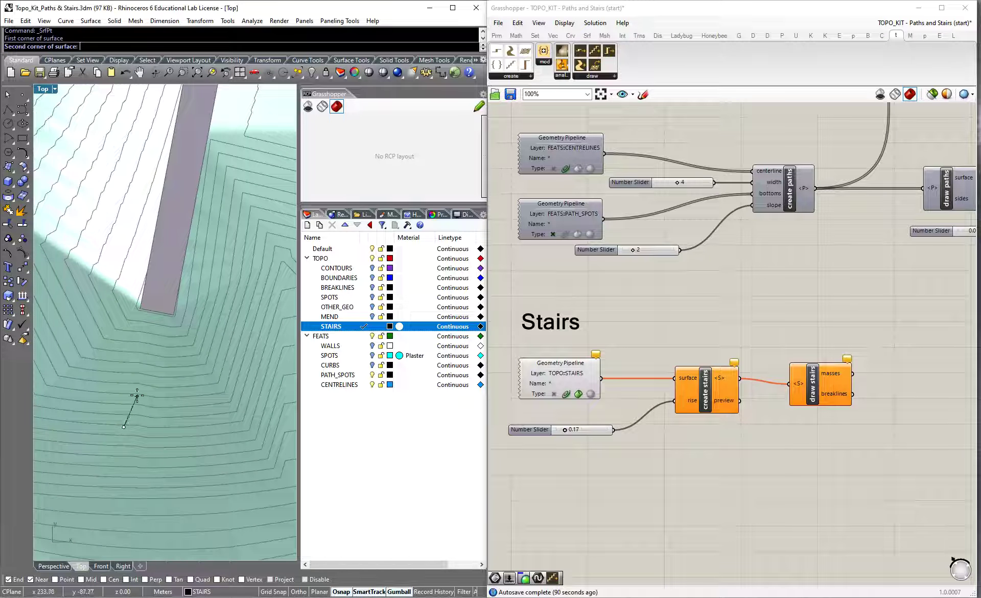
key(Escape)
click(8, 166)
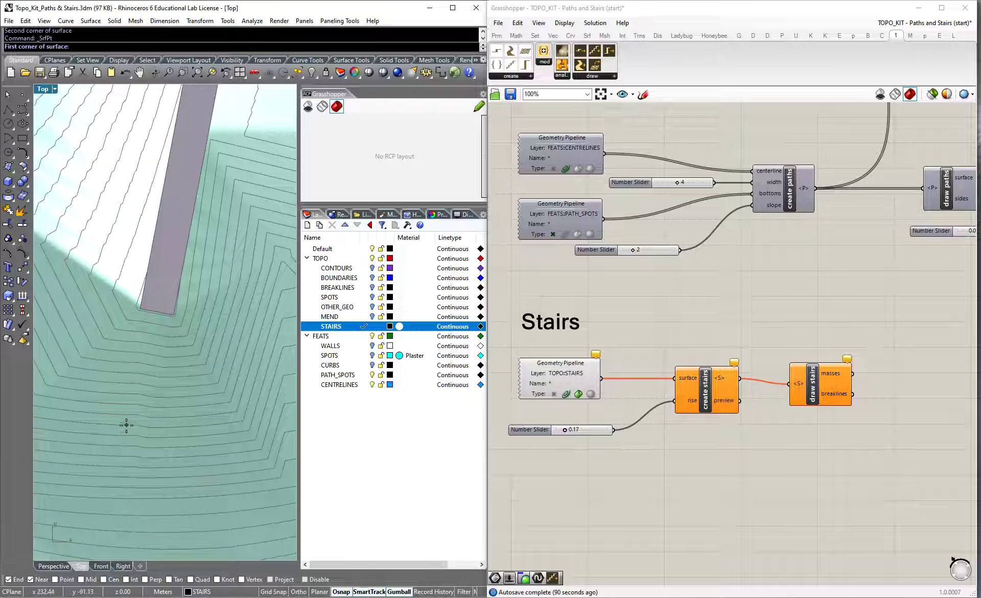
click(116, 427)
scroll(138, 312, up, 2)
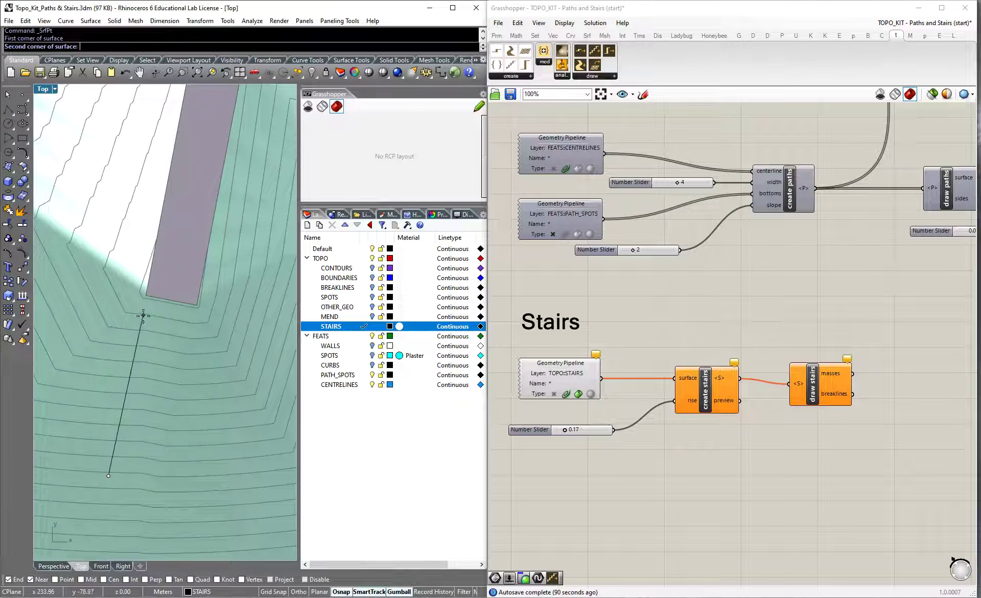
scroll(145, 301, up, 5)
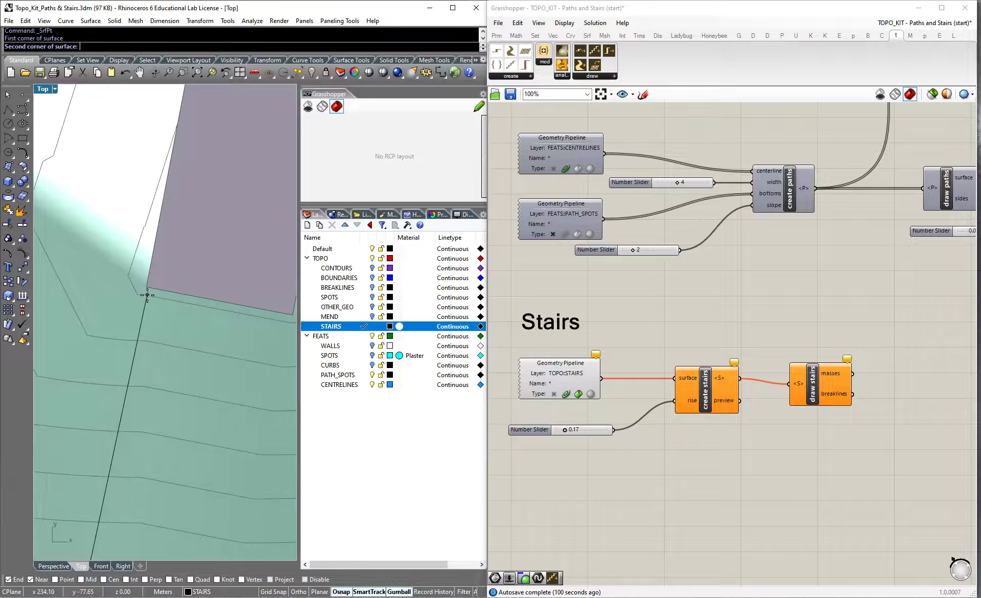
click(148, 296)
middle_click(274, 339)
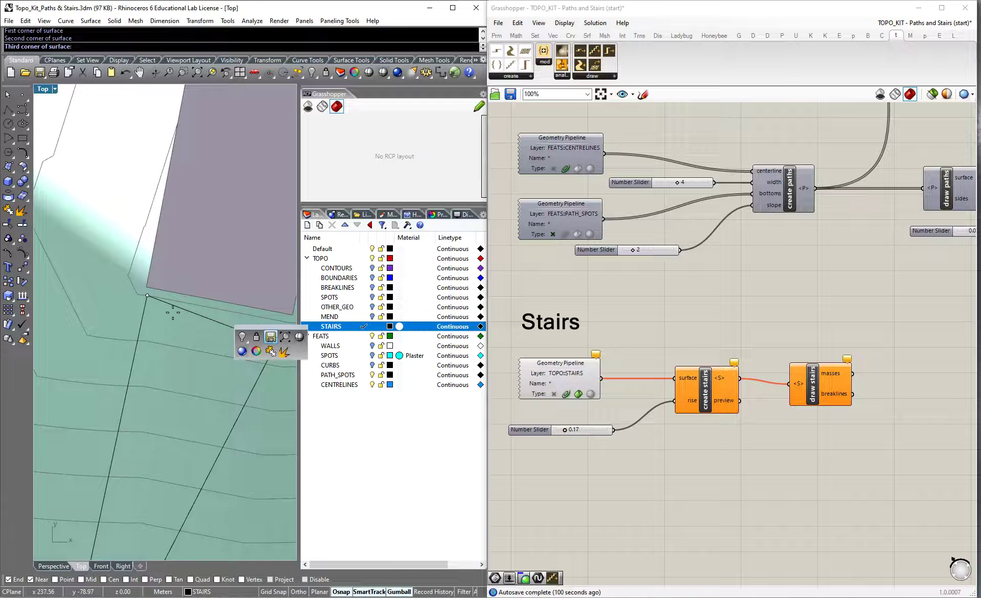
click(138, 303)
key(Escape)
scroll(140, 273, down, 6)
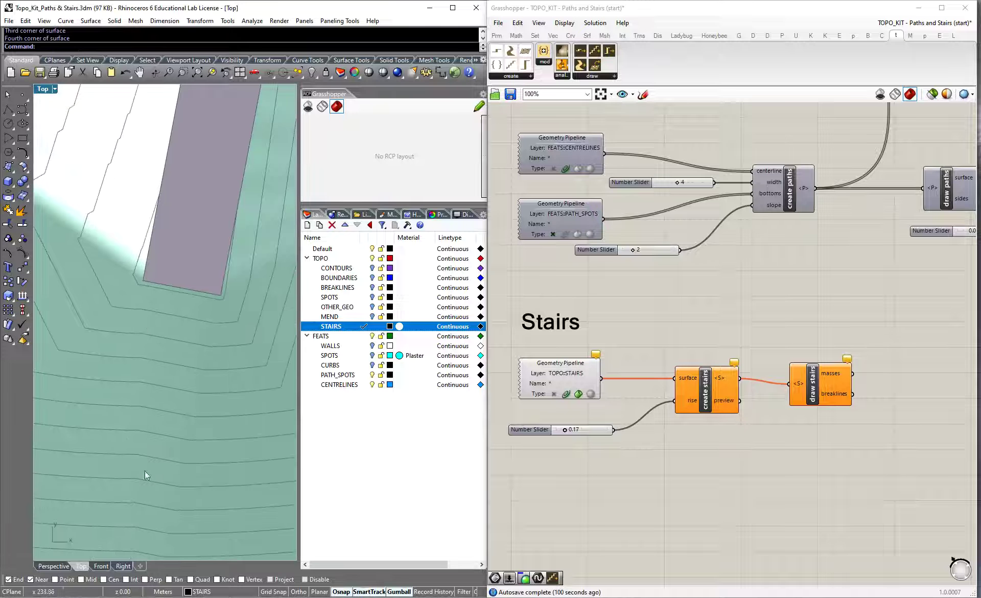
Step: Draw a four-corner-point surface running downhill from the lower end of the straight path, matching the path's width
click(9, 167)
scroll(128, 211, down, 3)
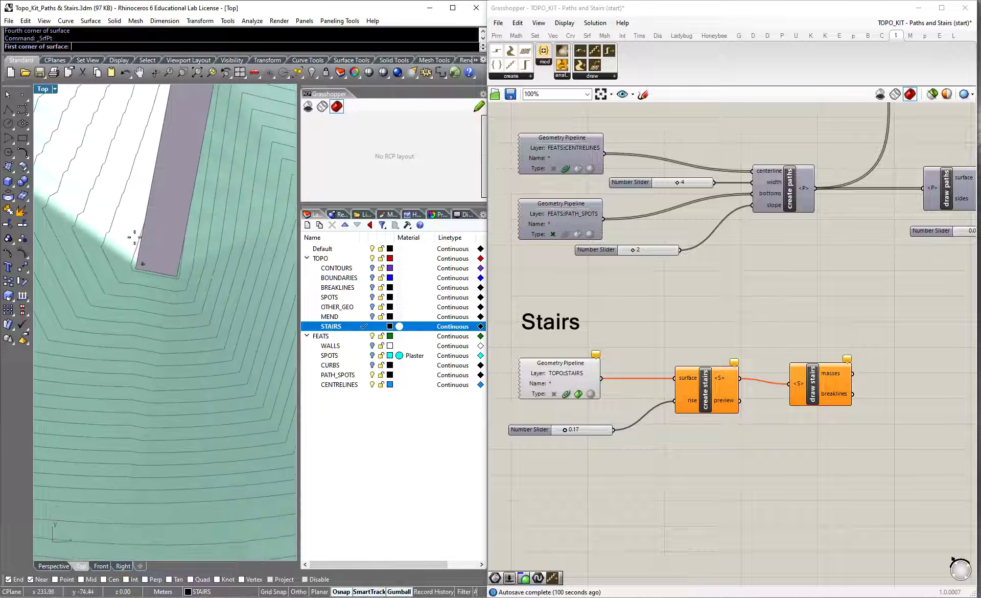
click(100, 434)
scroll(134, 271, up, 3)
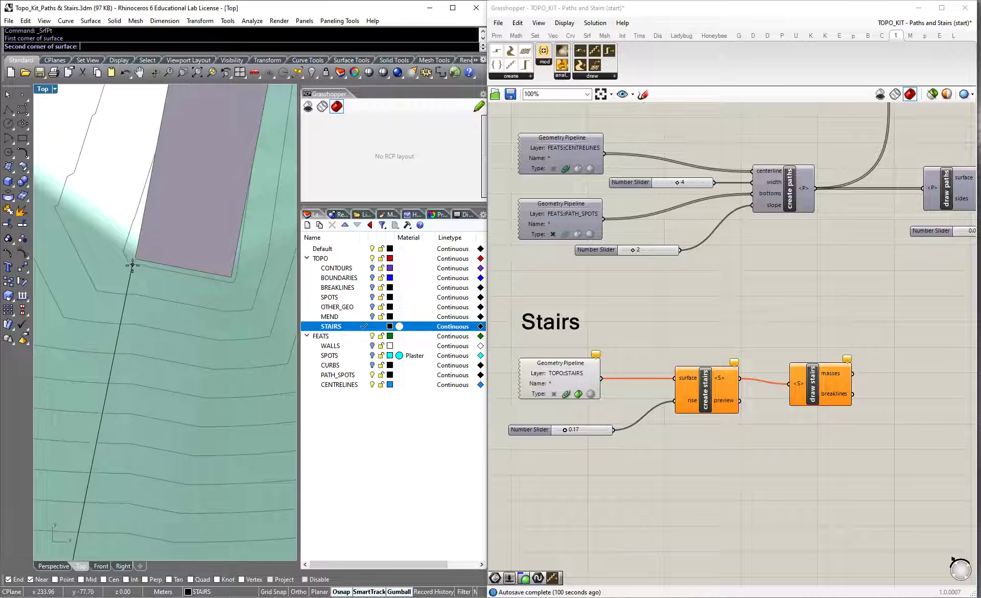
click(133, 264)
click(230, 281)
scroll(207, 283, down, 3)
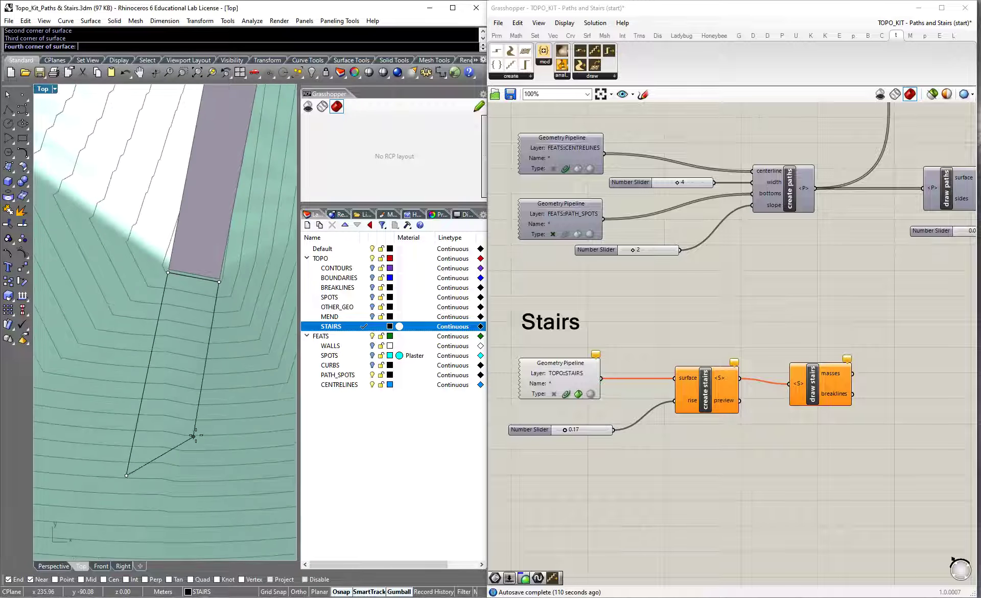
click(195, 483)
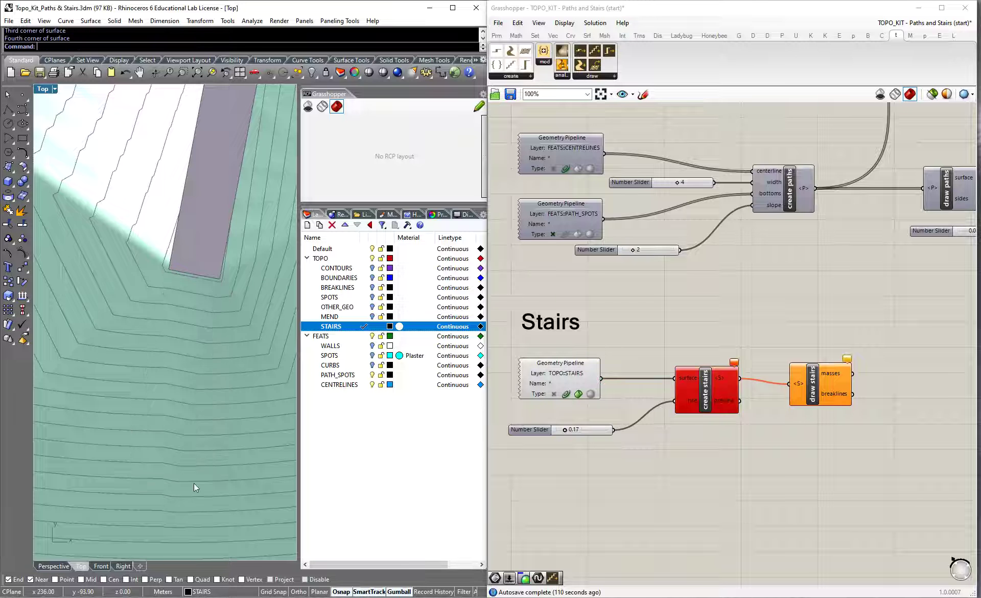
Step: In the Perspective view, raise the new stair surface to the path end and rotate it to slope downhill
scroll(218, 355, down, 3)
click(54, 566)
right_drag(183, 358, 215, 271)
click(181, 284)
scroll(176, 283, up, 5)
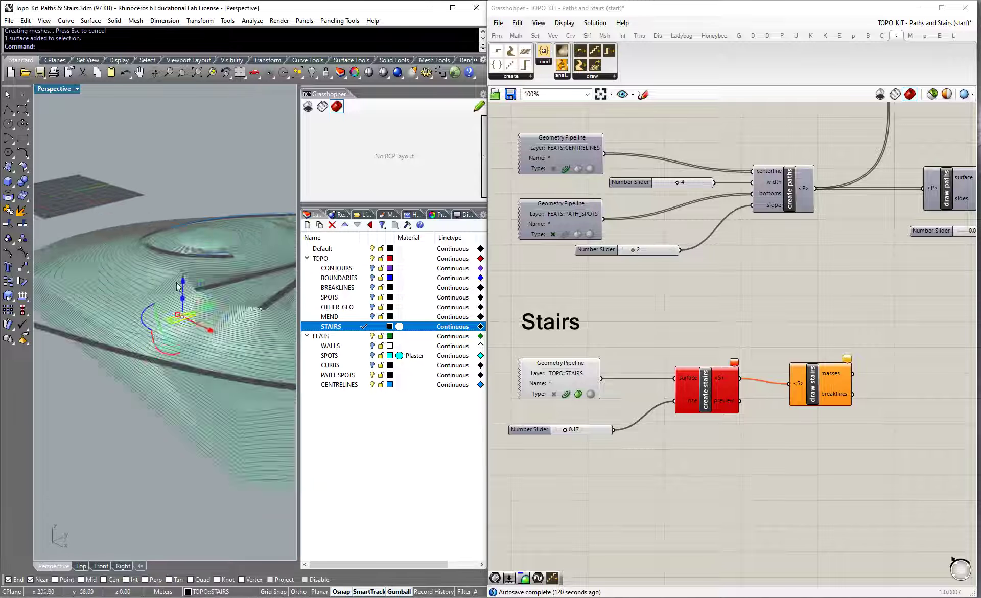
drag(189, 280, 189, 279)
mouse_move(189, 279)
right_down()
mouse_move(210, 284)
mouse_move(158, 303)
mouse_move(188, 272)
mouse_move(184, 286)
mouse_move(195, 293)
right_up()
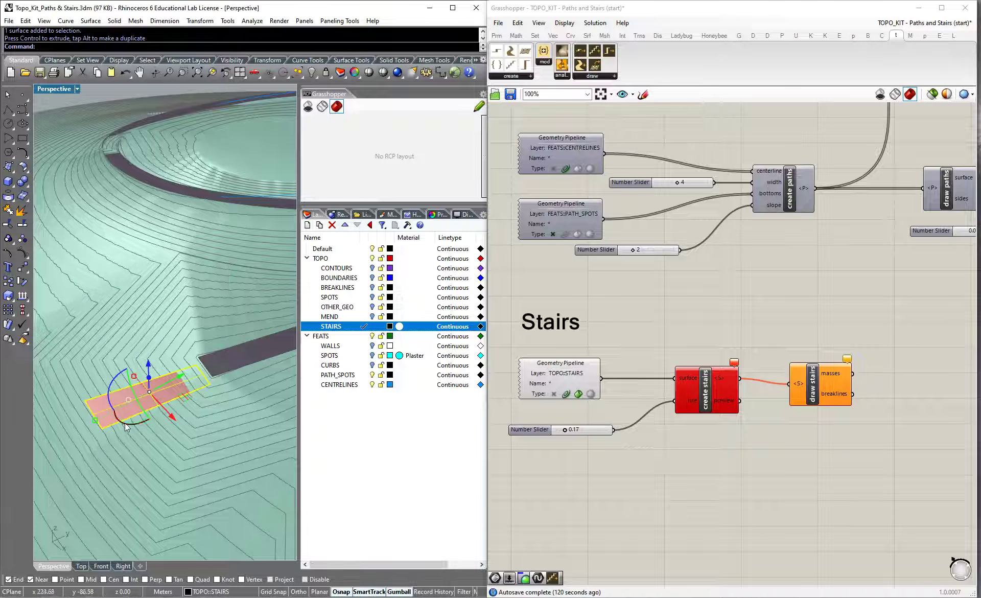
drag(126, 427, 206, 388)
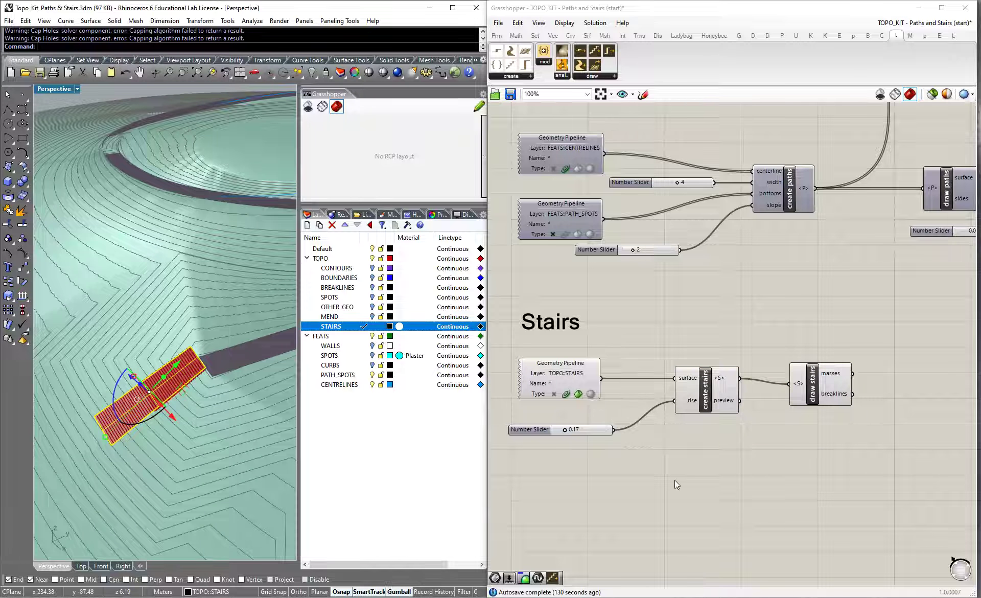
Step: Turn off the previews of the stairs Geometry Pipeline and the create stairs component
scroll(207, 402, up, 5)
scroll(207, 402, down, 2)
right_drag(202, 363, 214, 325)
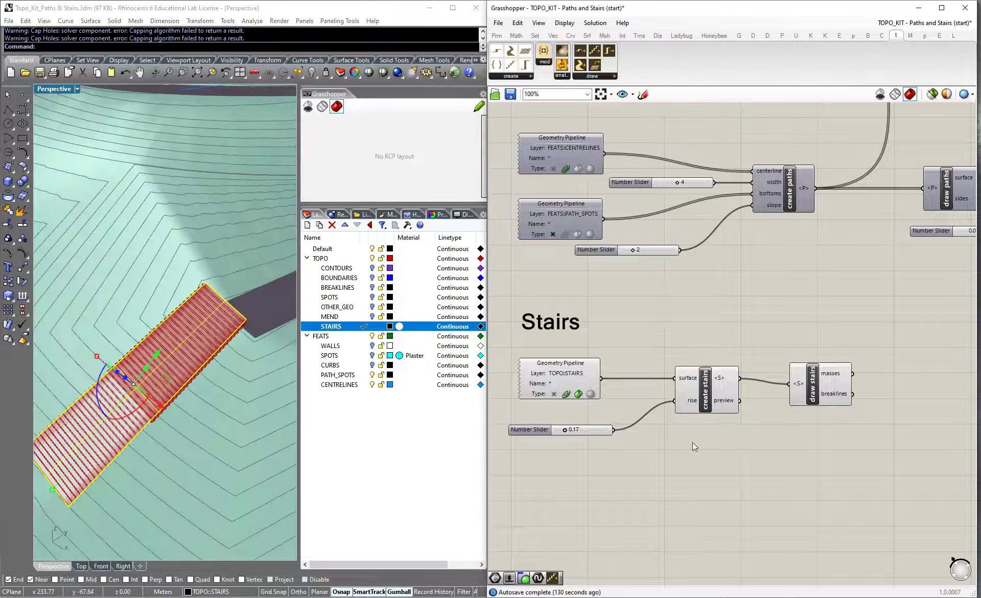
click(573, 377)
drag(715, 406, 713, 407)
click(813, 458)
right_drag(210, 390, 182, 368)
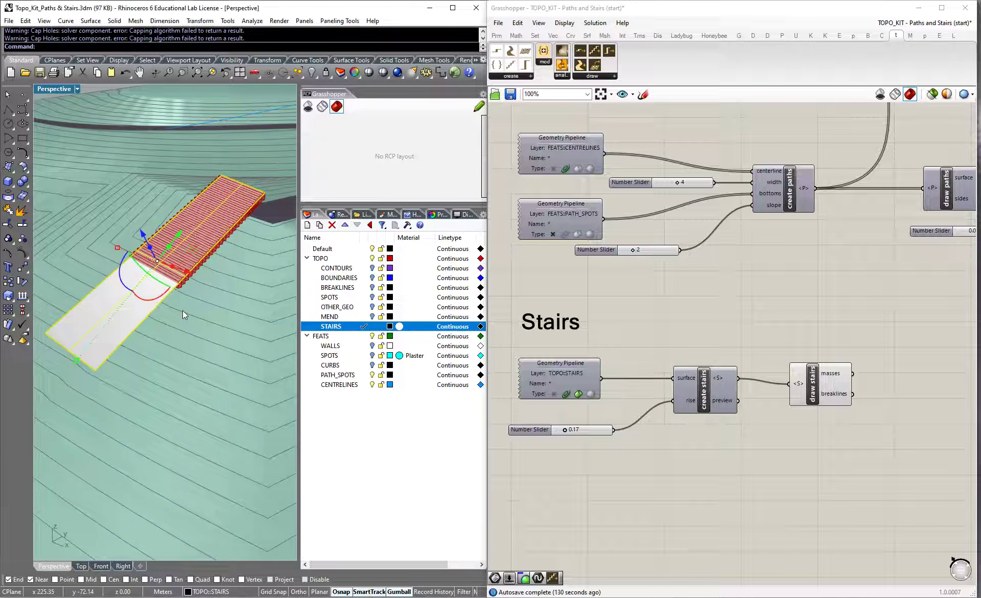
Step: Fine-tune the stair surface's tilt to follow the terrain slope more closely, and deselect it
drag(142, 293, 215, 335)
key(Escape)
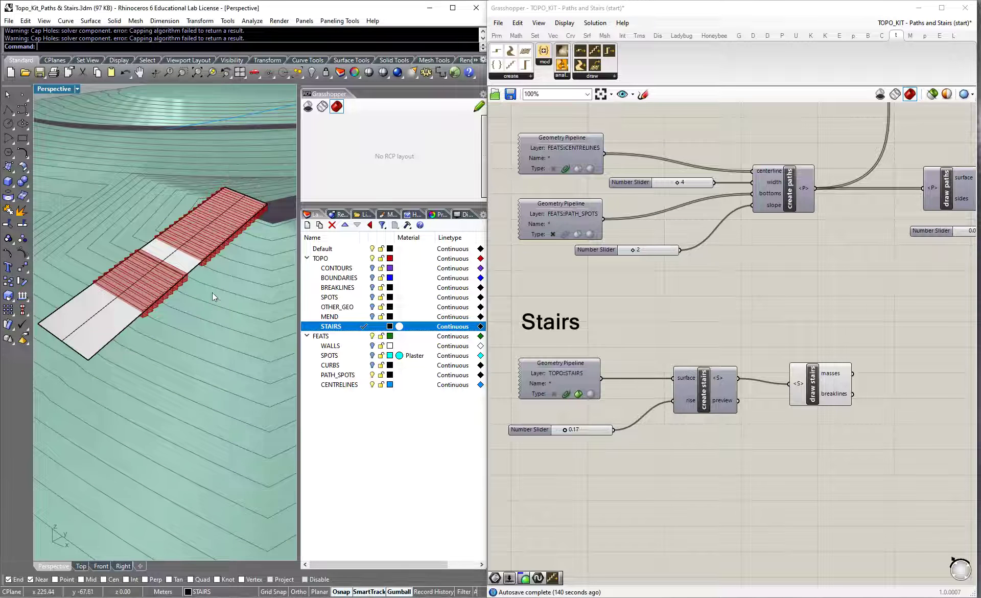
right_drag(211, 299, 186, 269)
Step: Turn the create stairs preview back on, examine the steps, and shift the component slightly closer to draw stairs
click(696, 397)
click(737, 464)
scroll(177, 308, up, 5)
scroll(216, 391, down, 5)
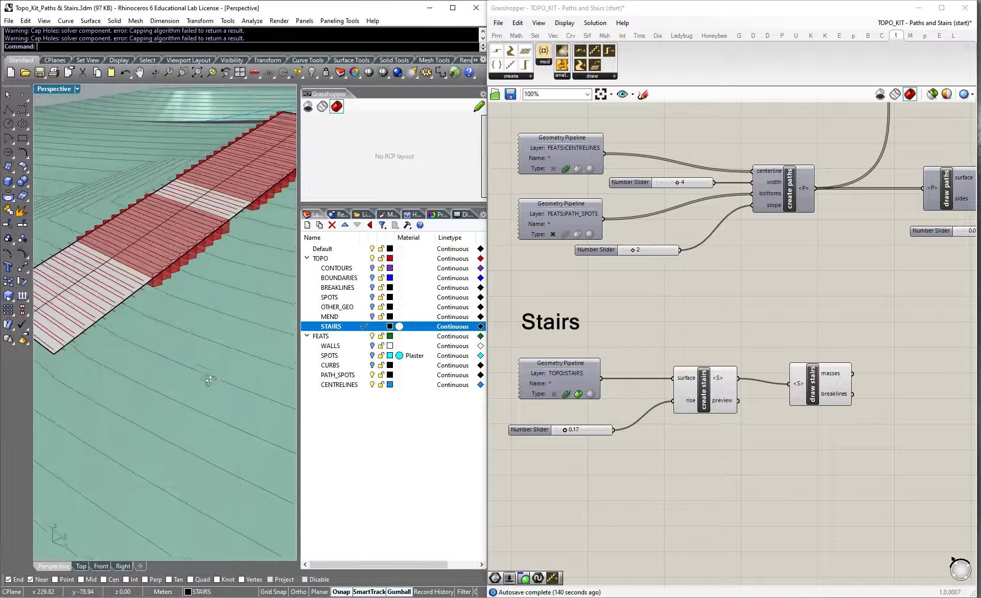
right_drag(217, 391, 174, 276)
click(173, 318)
scroll(175, 327, up, 3)
scroll(178, 307, down, 3)
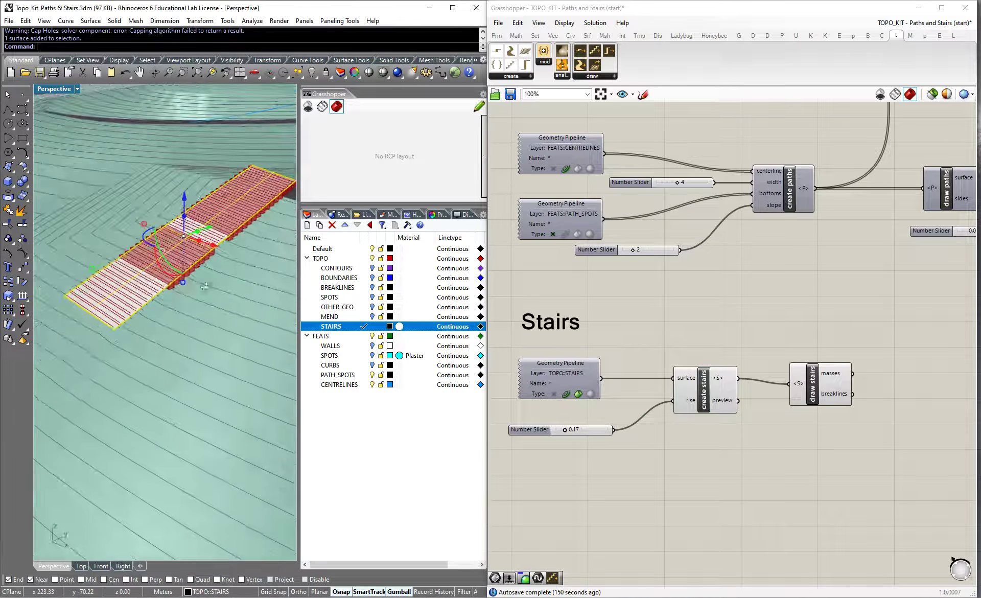
click(708, 388)
drag(707, 388, 721, 389)
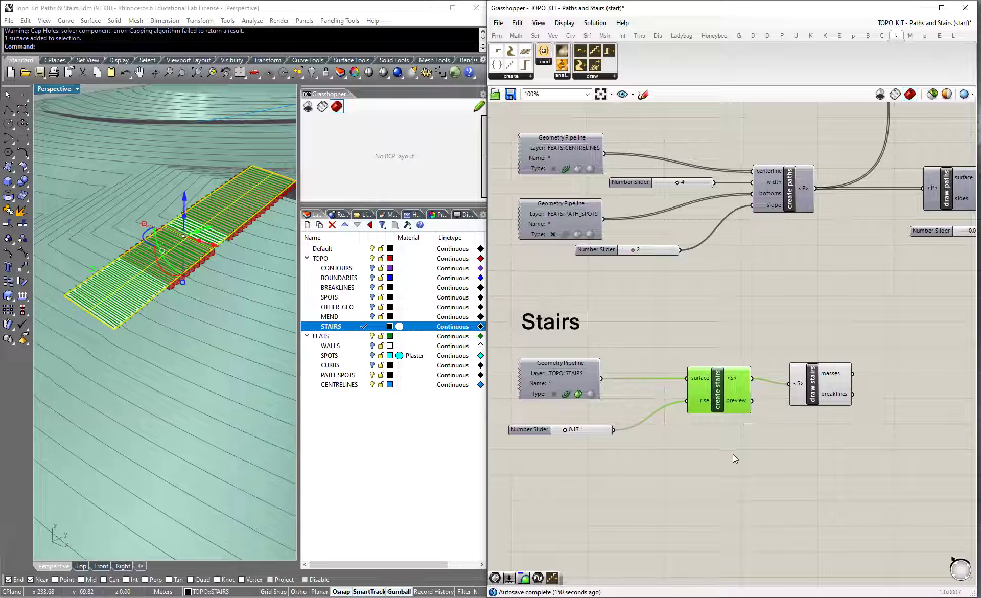
Step: Set the rise slider feeding create stairs to 0.18 and check the regenerated steps on the slope
click(617, 443)
scroll(572, 430, up, 2)
mouse_move(556, 431)
mouse_down()
mouse_move(571, 432)
mouse_move(560, 432)
mouse_up()
drag(563, 431, 561, 434)
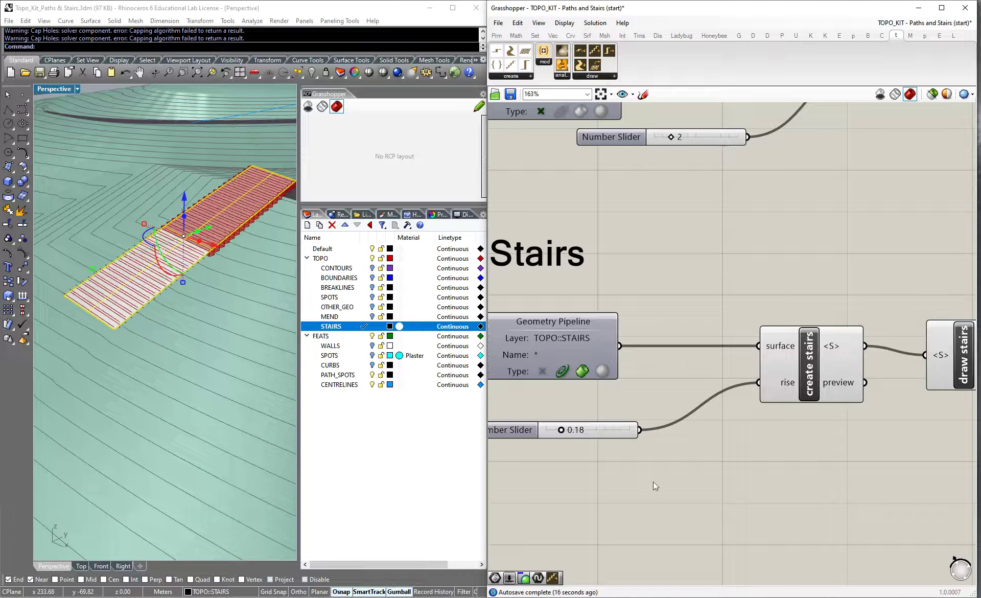
scroll(148, 309, down, 3)
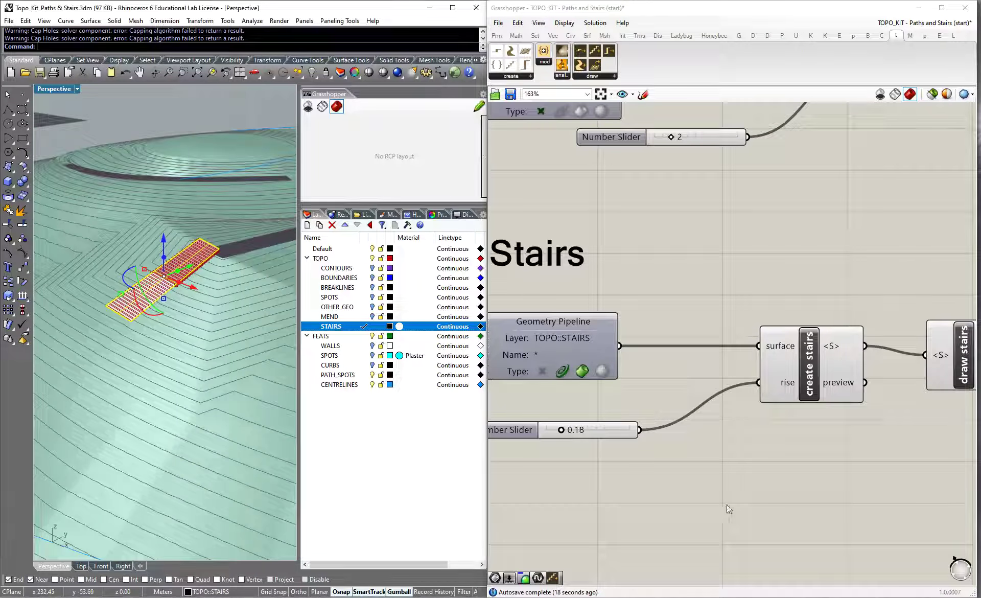
scroll(797, 352, down, 2)
click(809, 359)
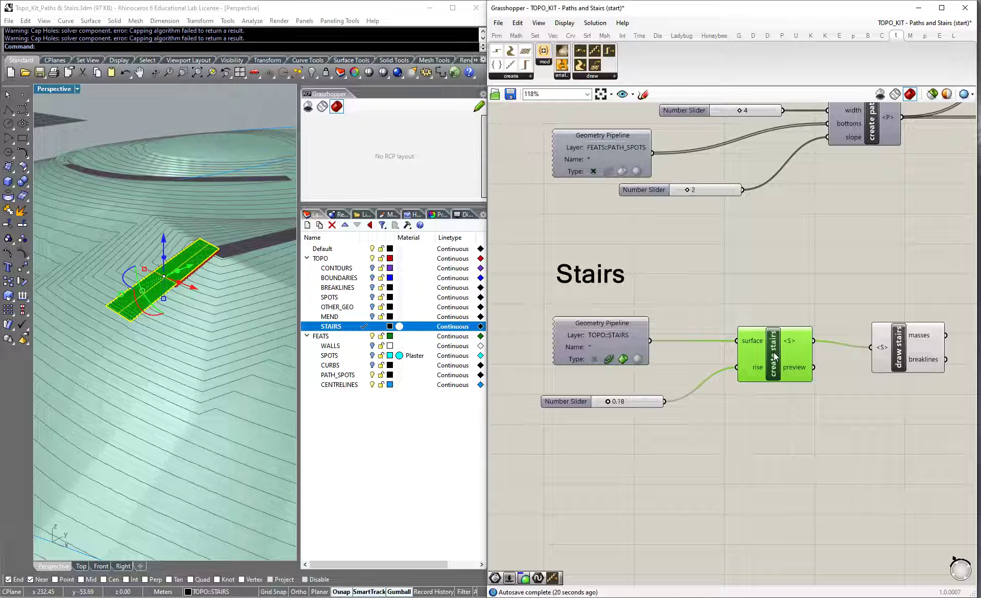
click(787, 453)
Step: Nudge the selected stair surface vertically to line its upper edge up with the path end
scroll(113, 280, up, 5)
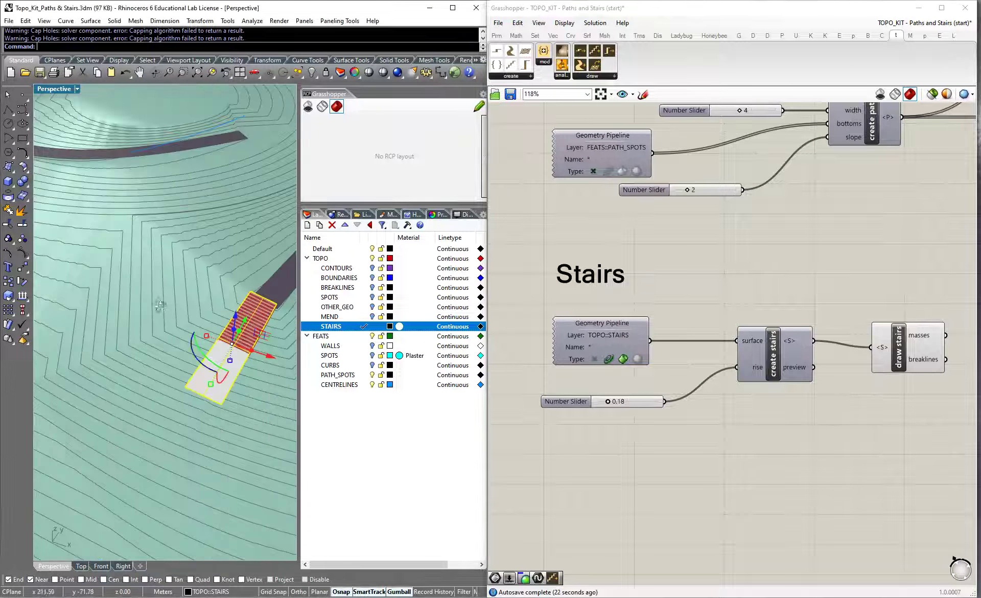
scroll(153, 309, down, 2)
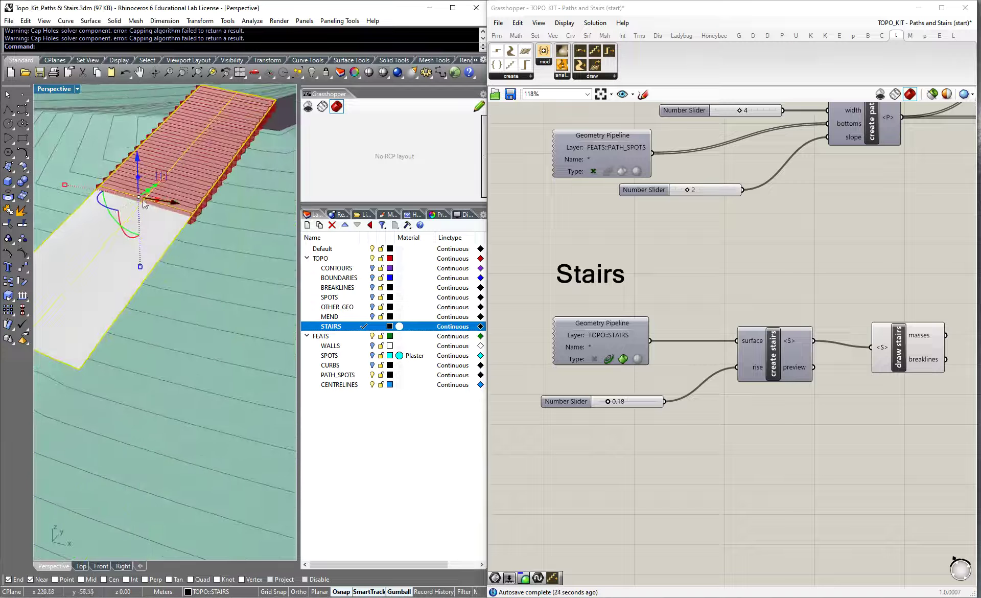
mouse_move(136, 155)
mouse_down()
mouse_move(137, 175)
mouse_move(133, 158)
mouse_up()
scroll(211, 210, down, 3)
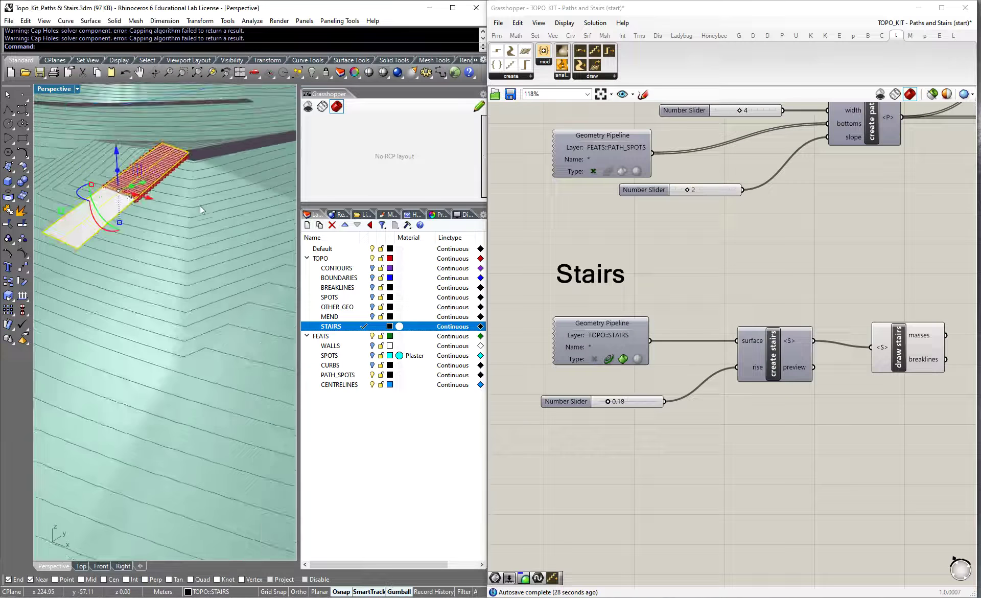
mouse_move(116, 155)
mouse_down()
mouse_move(148, 200)
mouse_move(115, 158)
mouse_up()
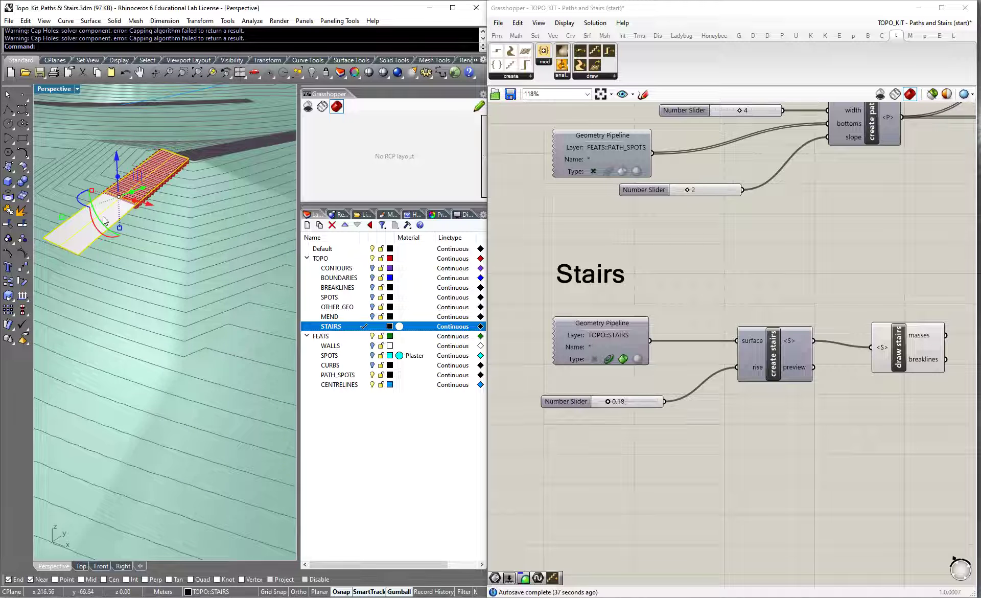
Step: Delete the stair surface and draw a four-corner surface extending downhill from the same path end in the Top view
key(Delete)
click(81, 565)
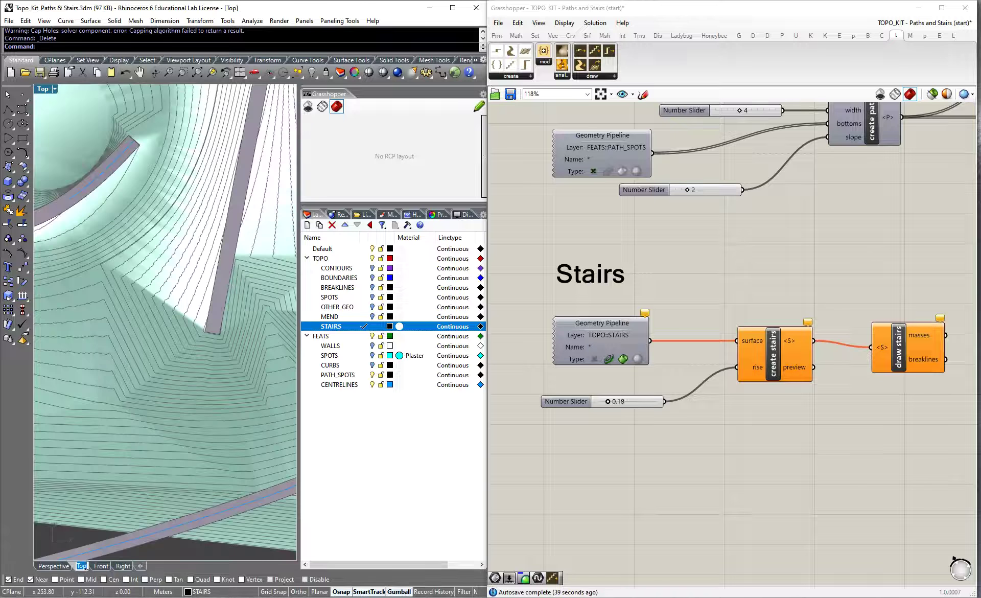
scroll(234, 337, up, 3)
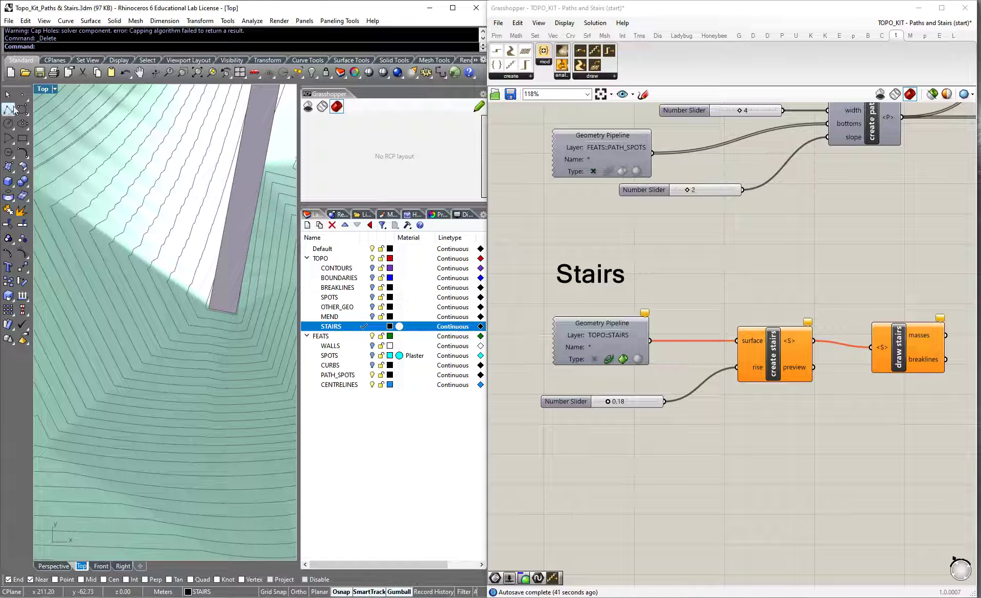
click(8, 166)
scroll(209, 312, up, 2)
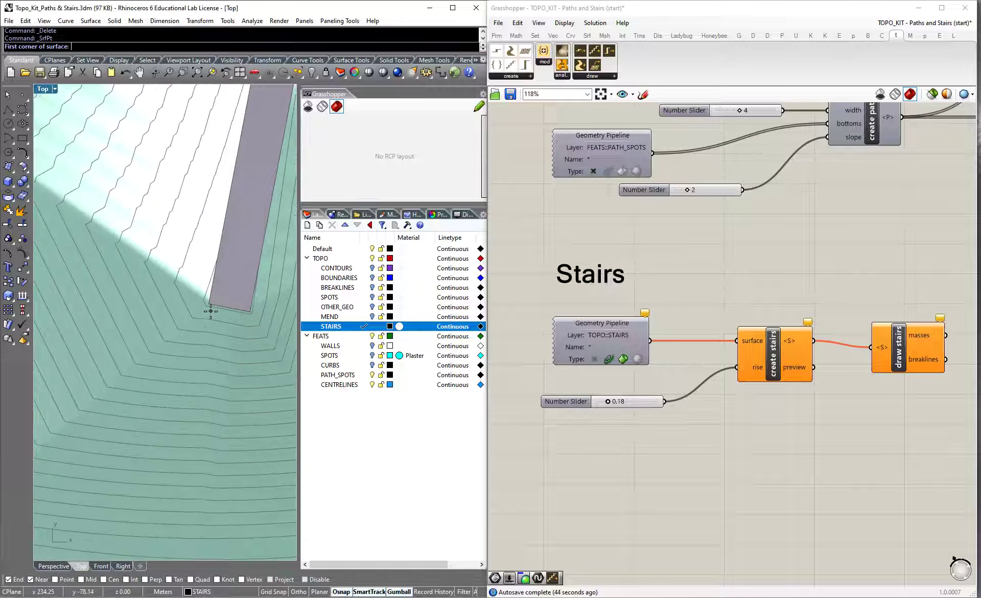
click(209, 310)
click(179, 464)
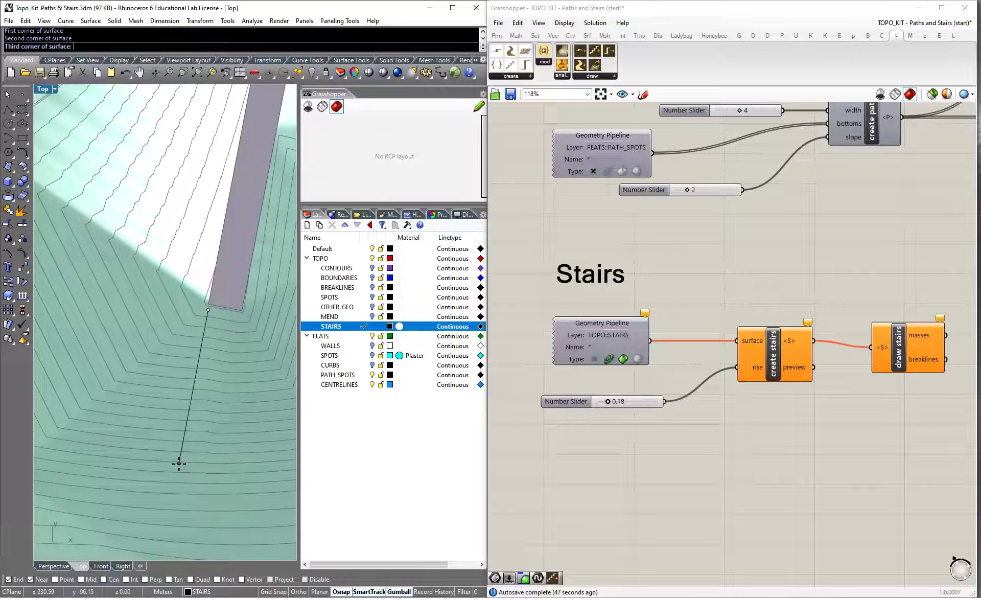
click(228, 469)
scroll(241, 317, up, 2)
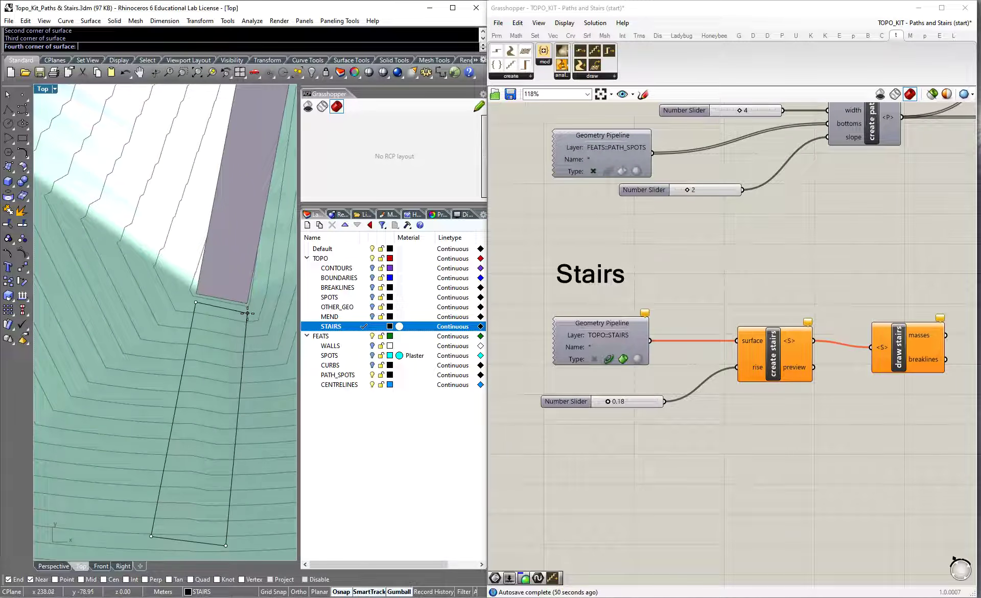
click(247, 311)
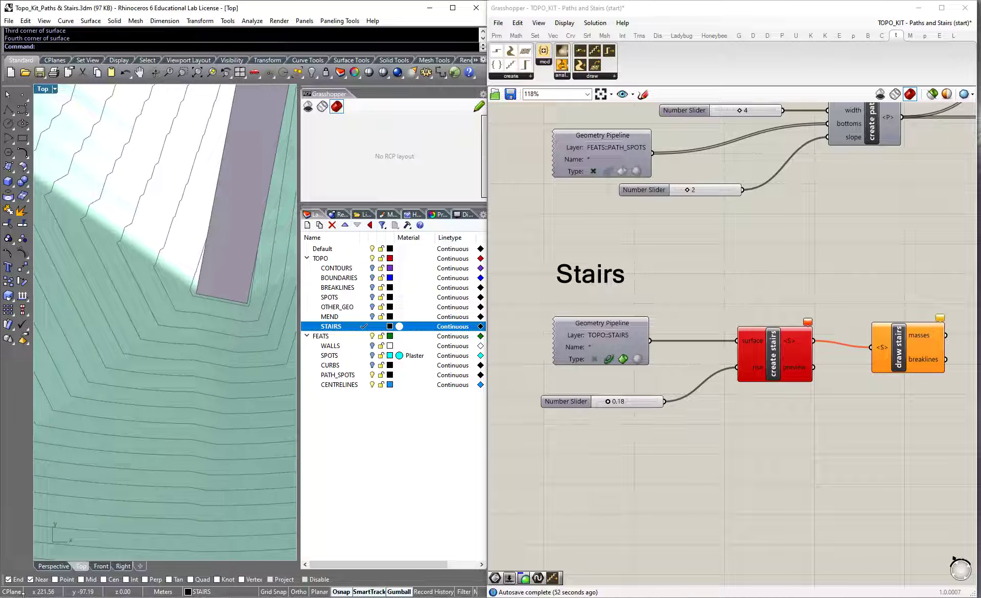
Step: In the Perspective view, raise the new flat surface to the path end and tilt it down the slope
click(58, 568)
right_drag(176, 345, 172, 294)
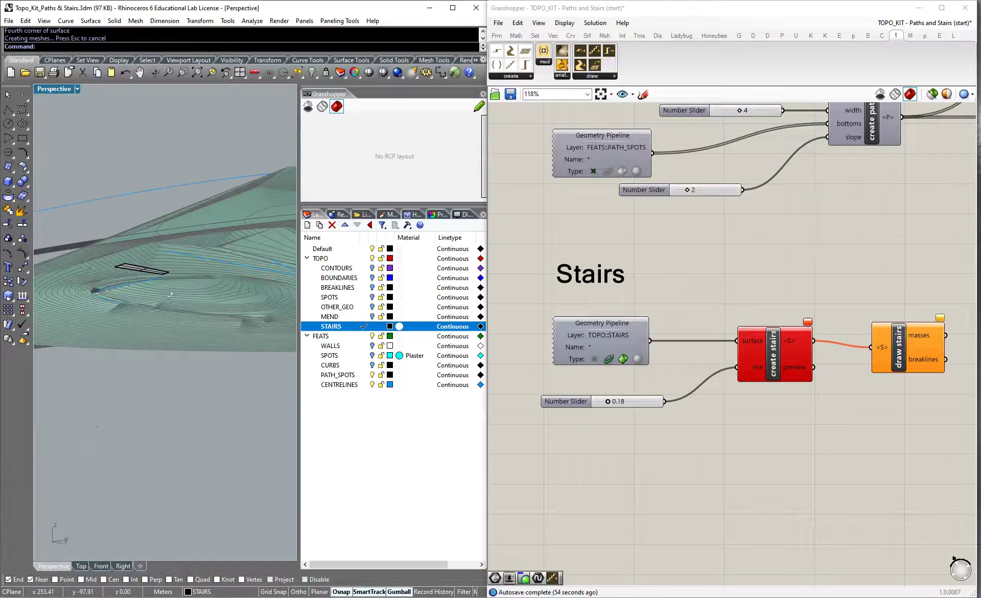
click(148, 273)
right_drag(191, 186, 164, 267)
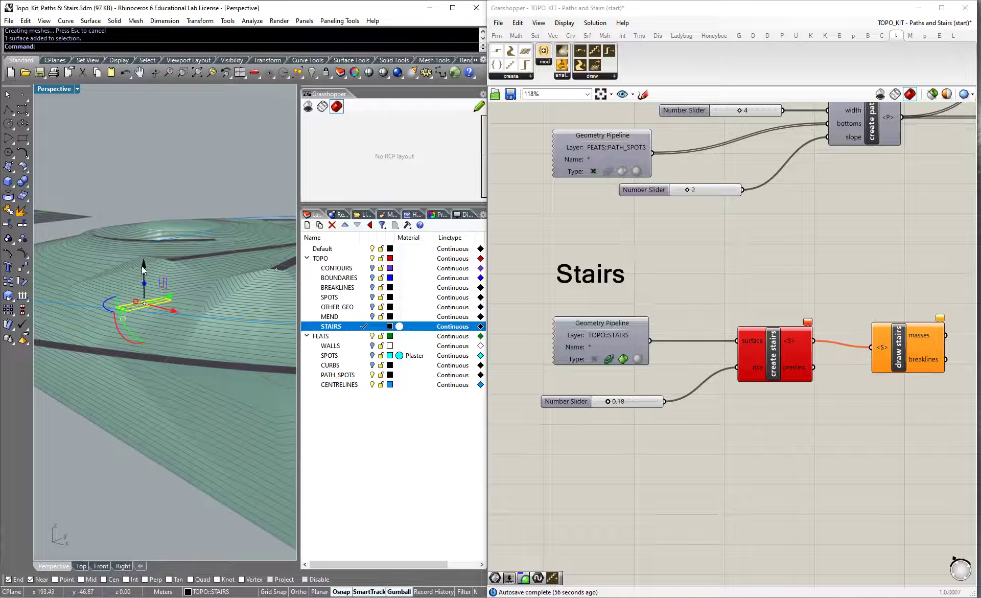
scroll(141, 241, up, 3)
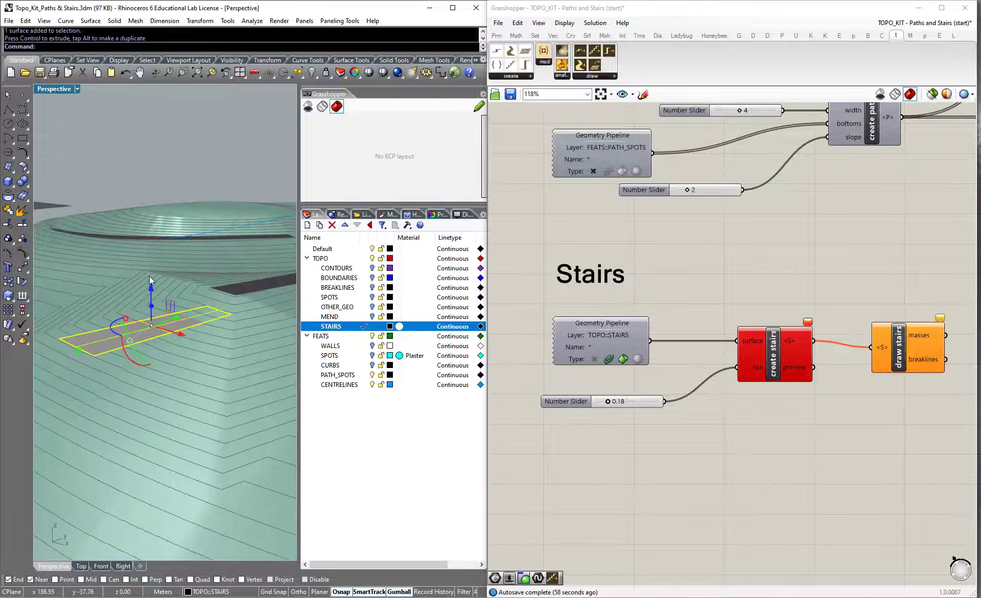
drag(132, 364, 143, 370)
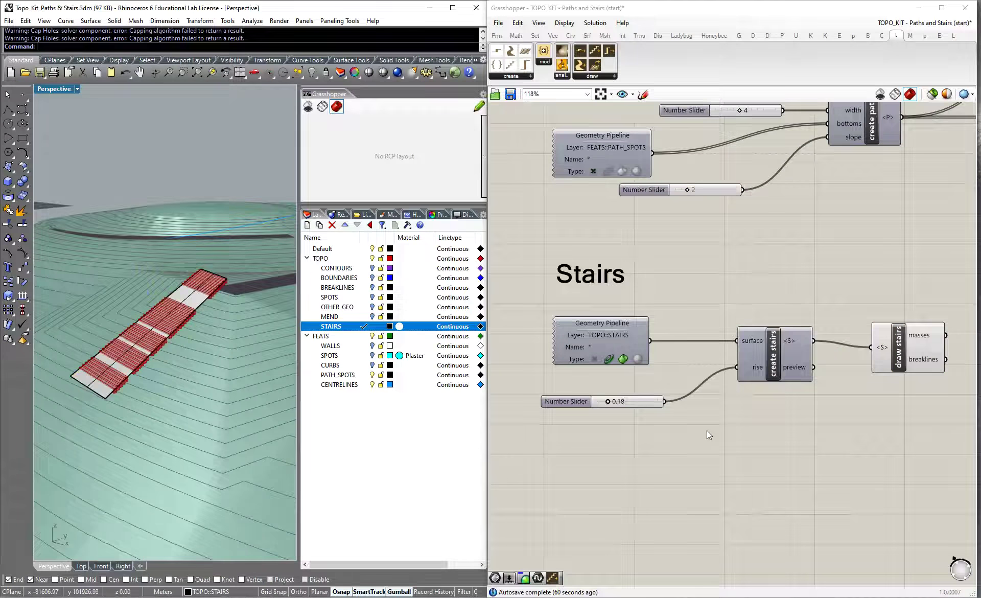
Step: Examine the stair flights and landings on the tilted surface together with the create stairs and draw stairs components
scroll(172, 324, up, 4)
scroll(172, 323, up, 3)
scroll(133, 357, down, 5)
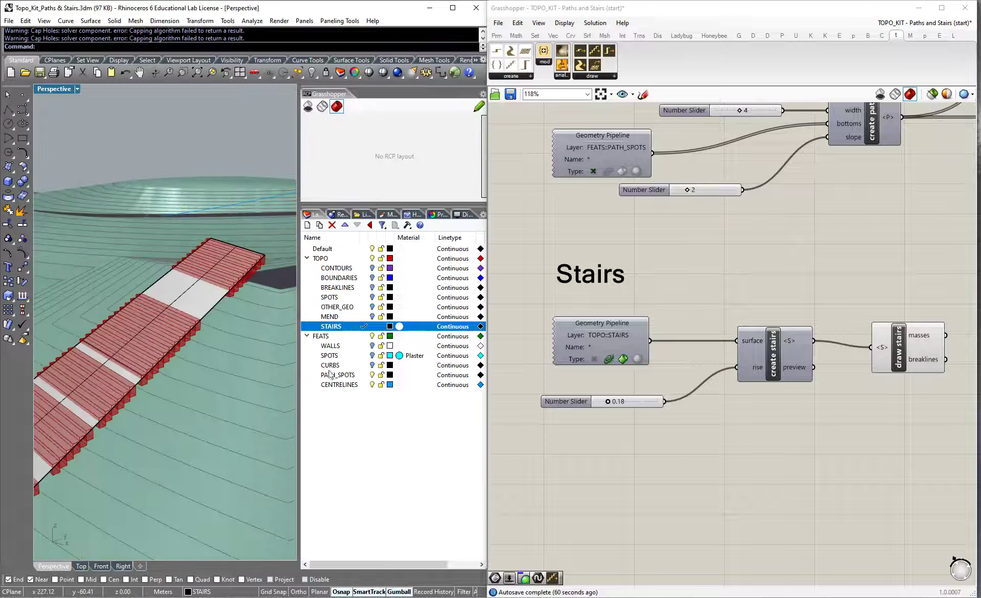
click(636, 407)
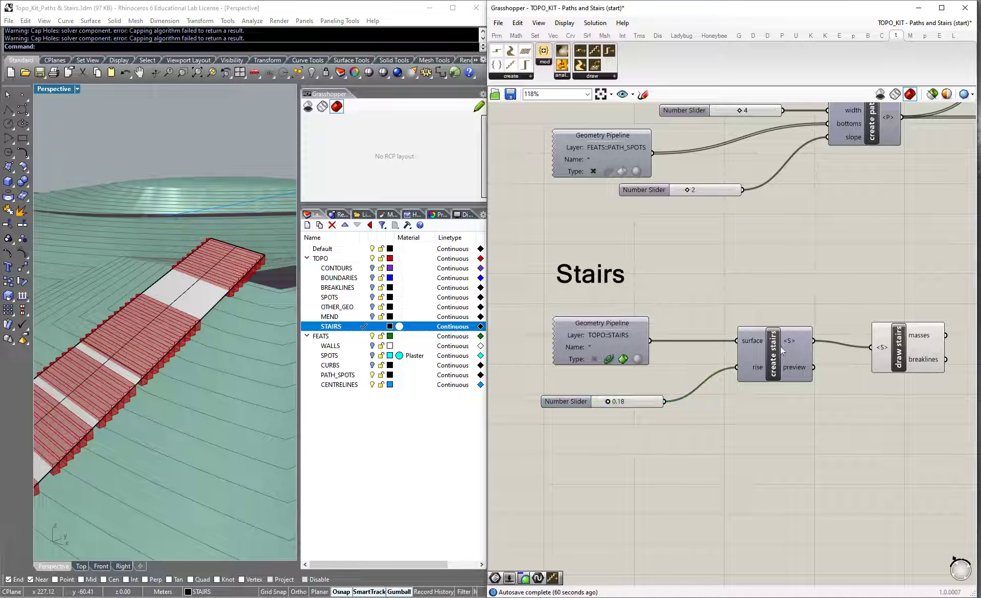
click(891, 351)
click(885, 444)
mouse_move(182, 338)
right_down()
mouse_move(198, 384)
mouse_move(223, 340)
mouse_move(179, 244)
right_up()
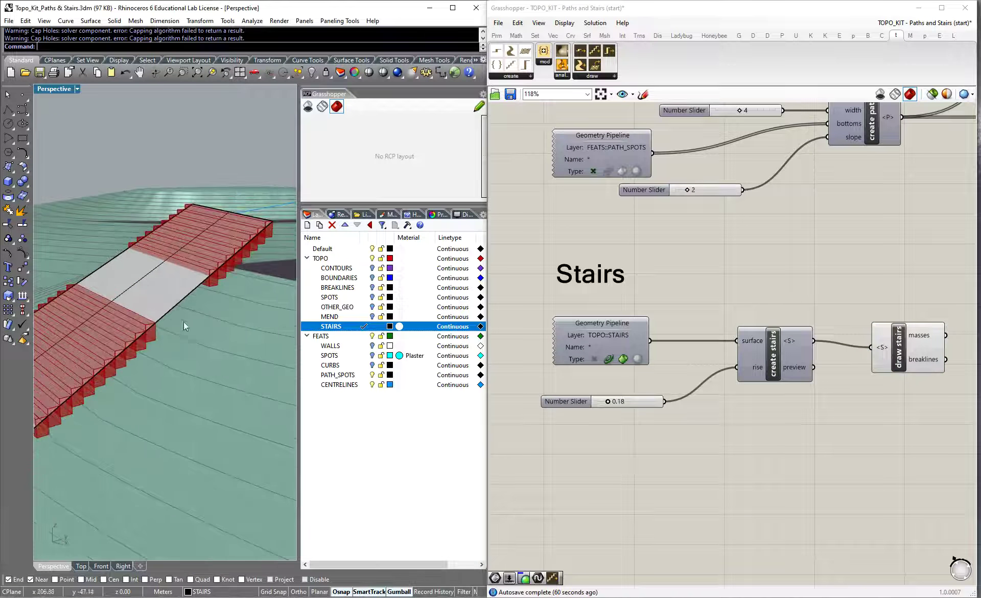
scroll(250, 277, down, 5)
scroll(886, 364, down, 3)
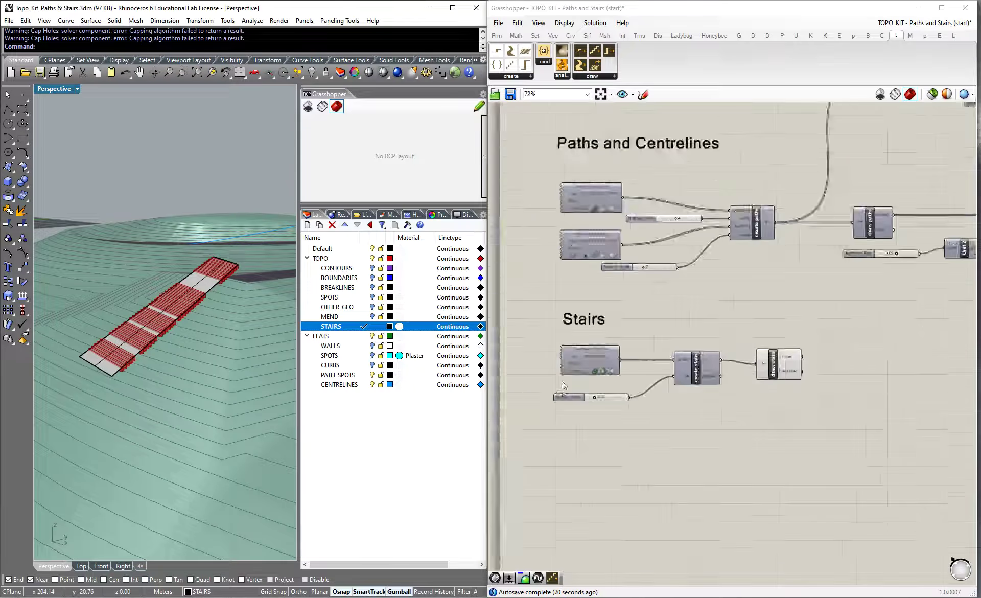
scroll(792, 360, up, 3)
click(817, 360)
click(813, 421)
scroll(168, 325, up, 5)
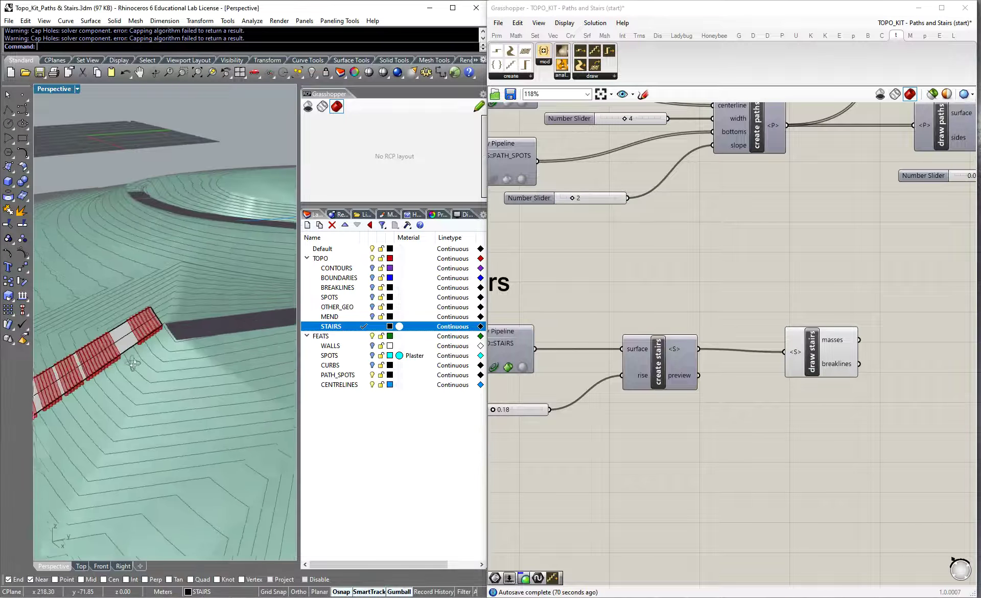
Step: Select the stair surface and rotate it to a shallower tilt to test how the landings change
right_drag(137, 325, 149, 242)
scroll(125, 282, down, 3)
click(149, 243)
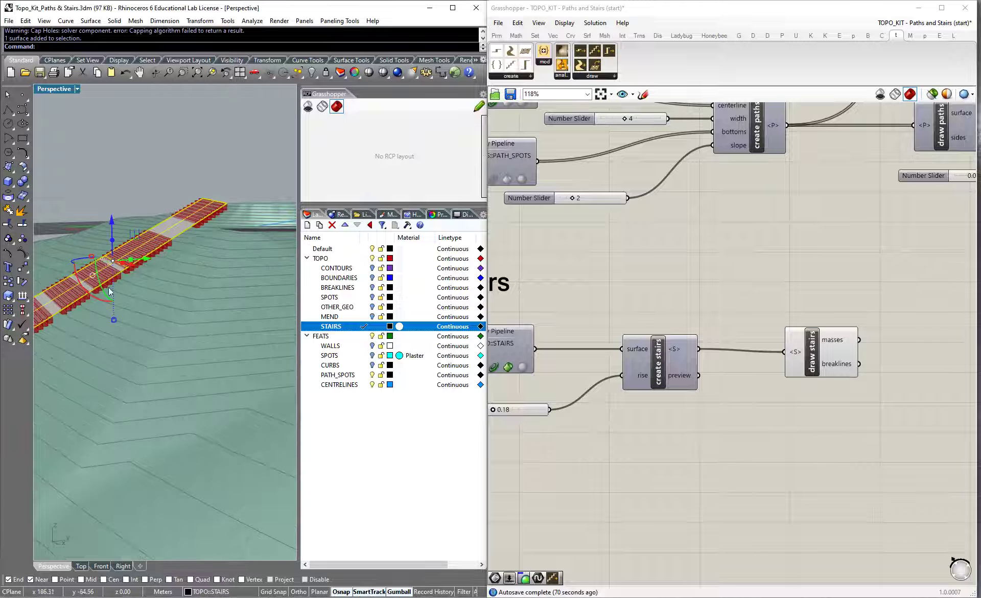
drag(95, 296, 143, 315)
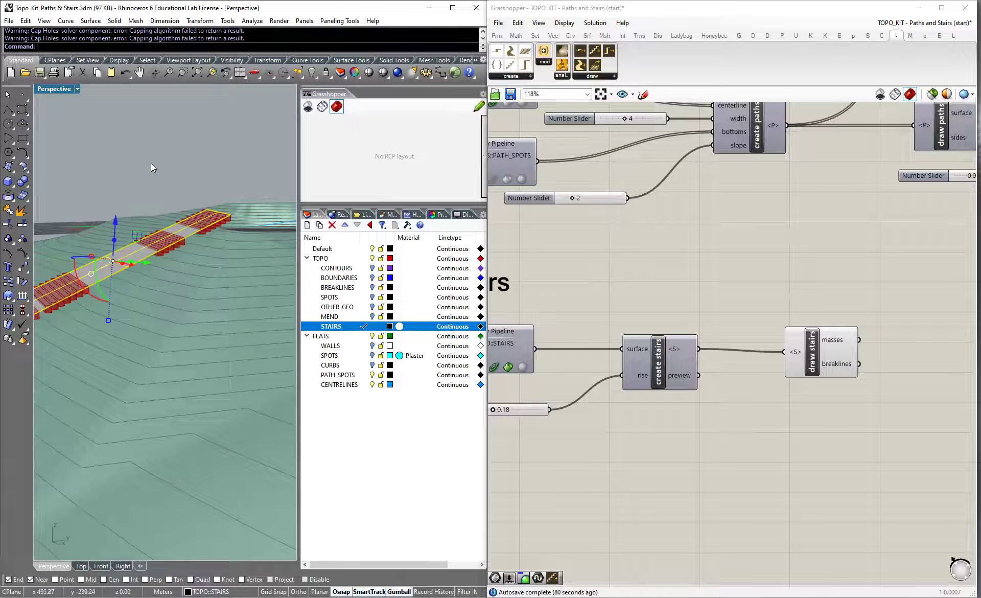
Step: Delete the stair surface and draw a four-corner surface at the path end in the Top view, widening toward the downhill edge
scroll(219, 247, down, 7)
right_drag(219, 248, 219, 321)
key(Delete)
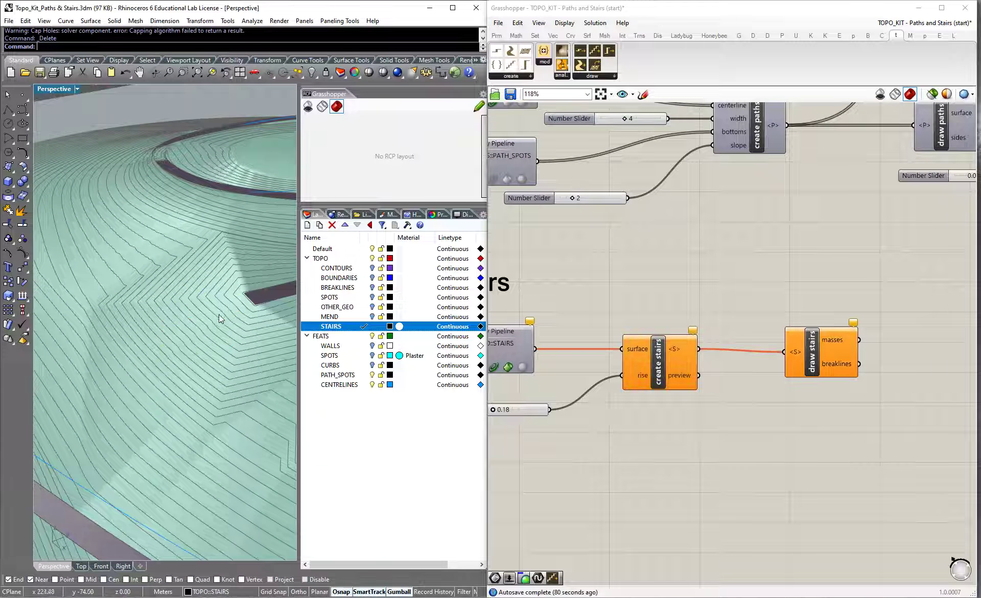
click(82, 566)
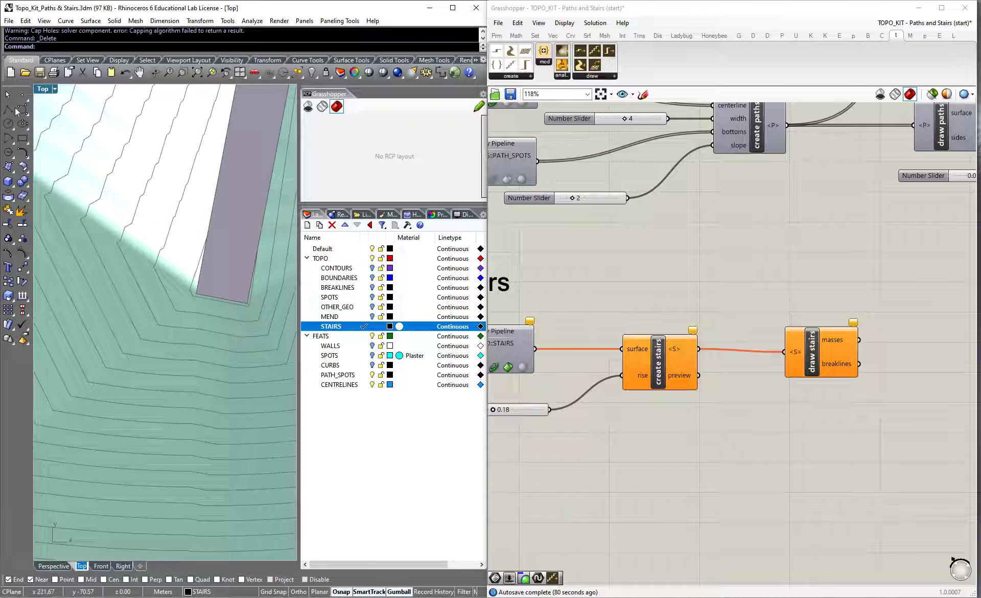
click(9, 167)
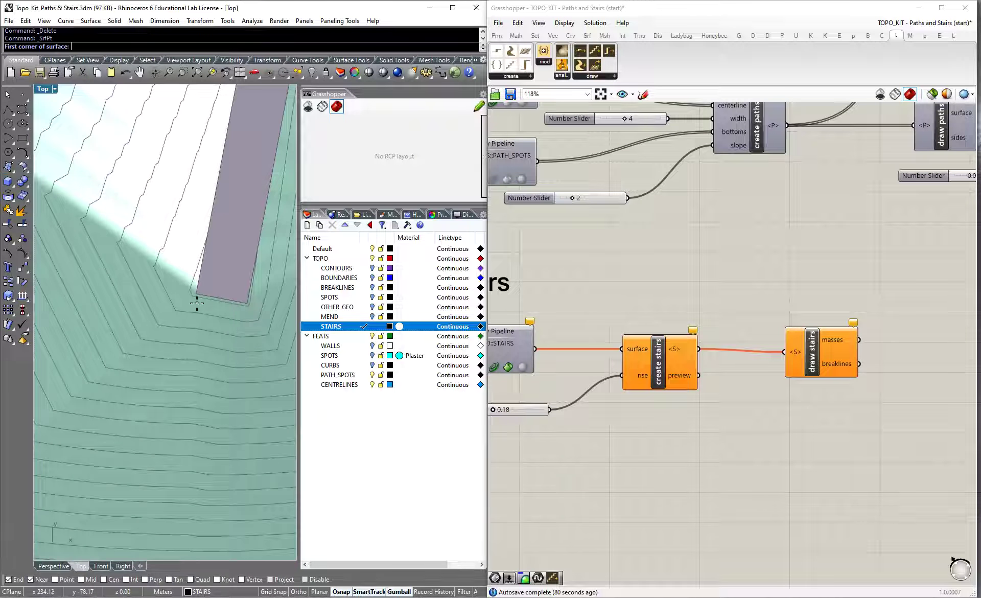
click(155, 428)
scroll(197, 299, up, 1)
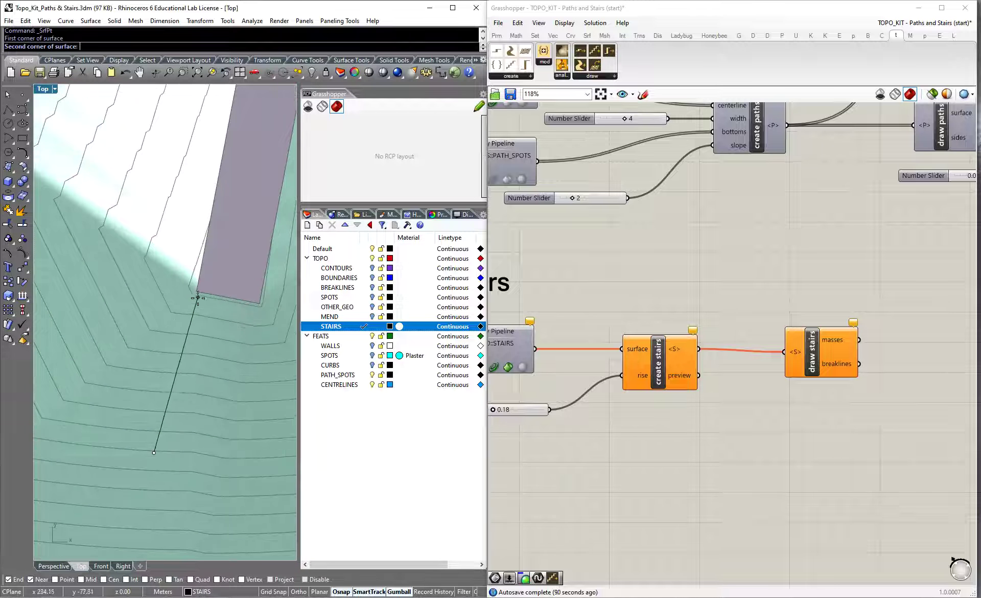
click(197, 296)
click(258, 307)
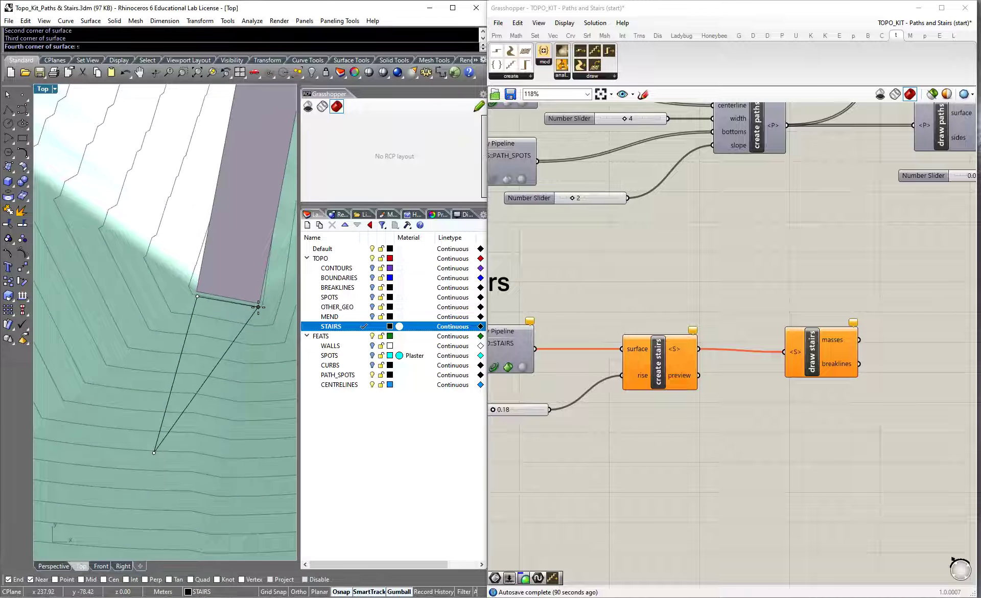
click(252, 473)
Step: In the Right view, raise the widening stair surface to the terrain profile and rotate it to match the slope
click(250, 376)
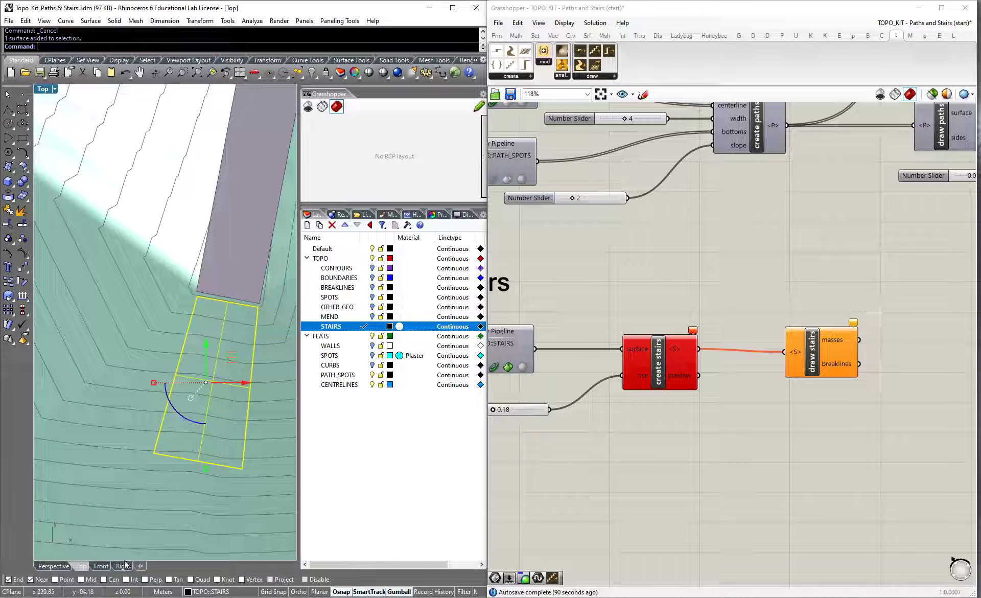
click(97, 567)
scroll(178, 344, up, 5)
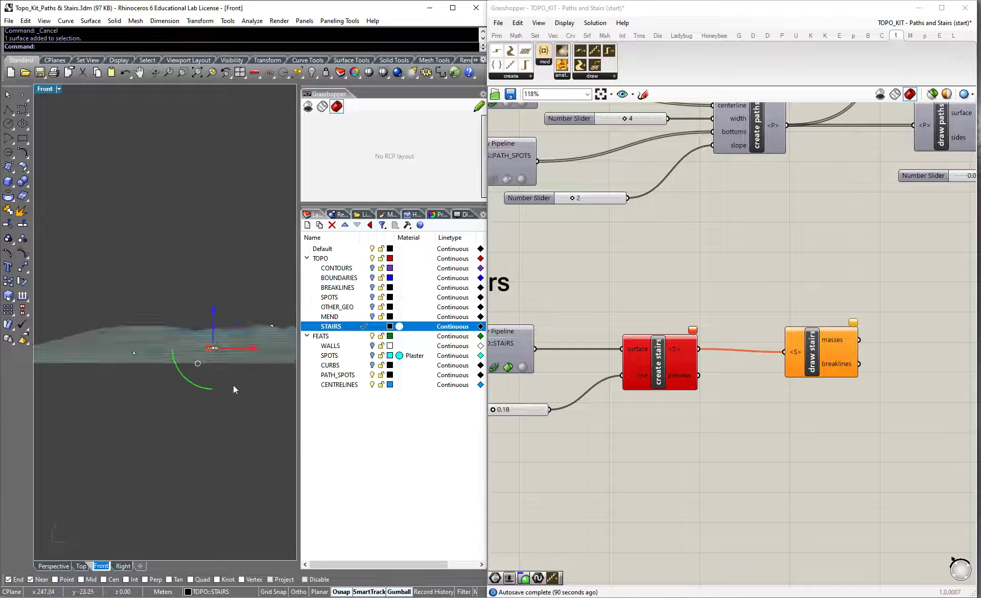
click(122, 566)
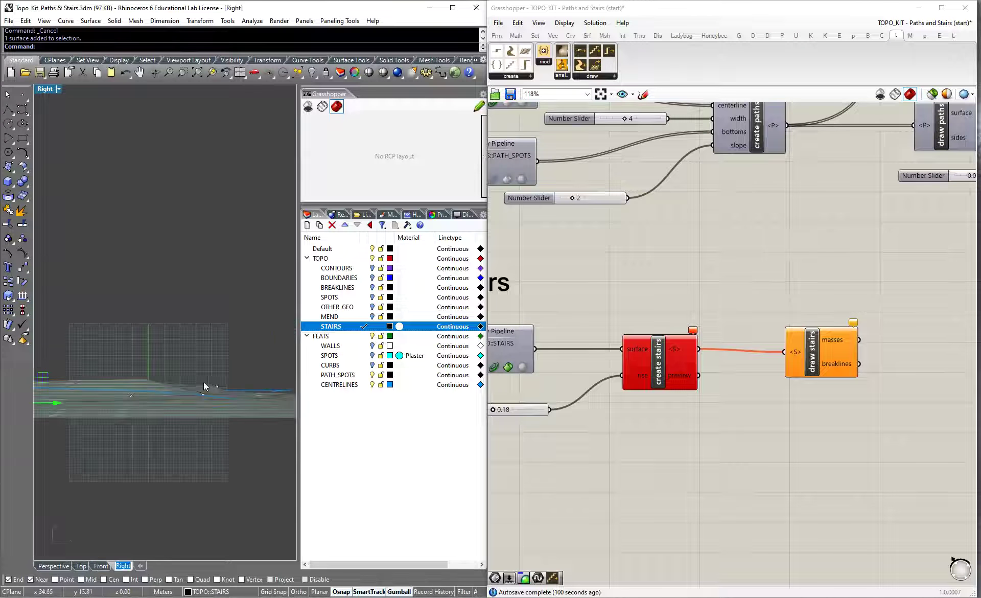
scroll(106, 393, down, 2)
scroll(124, 378, up, 2)
scroll(138, 384, up, 3)
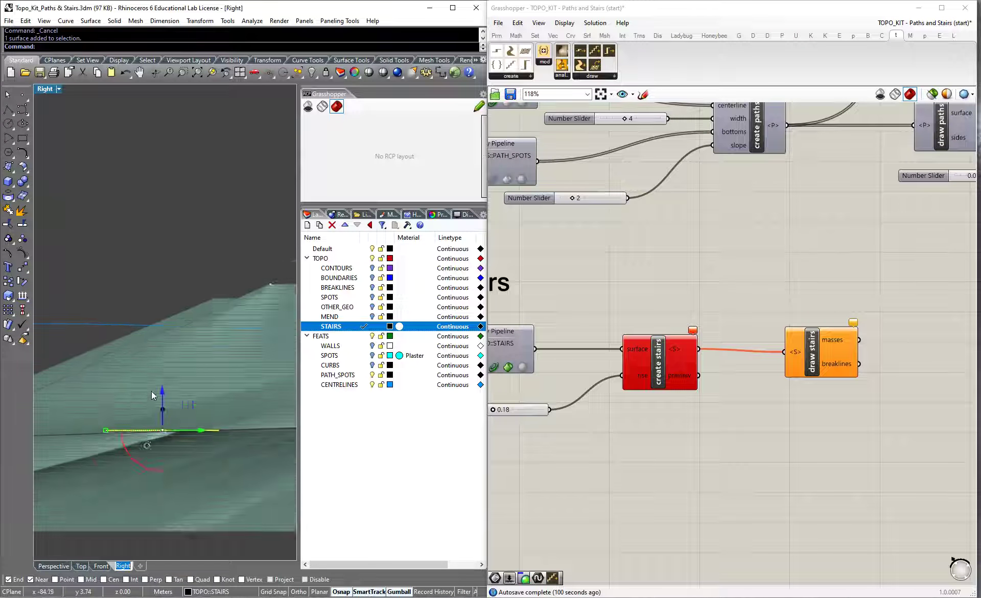
drag(166, 399, 164, 279)
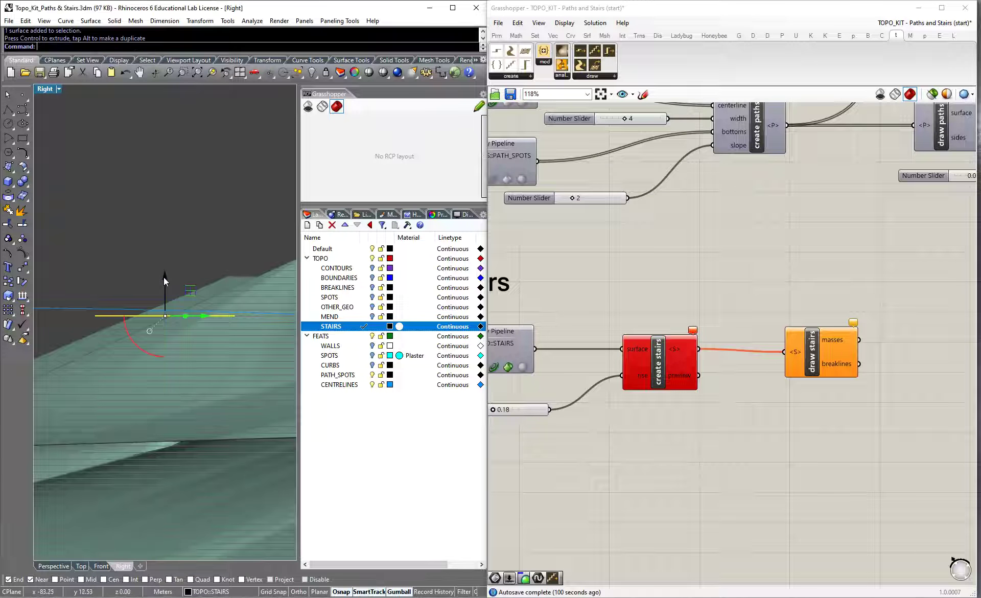
drag(126, 331, 137, 350)
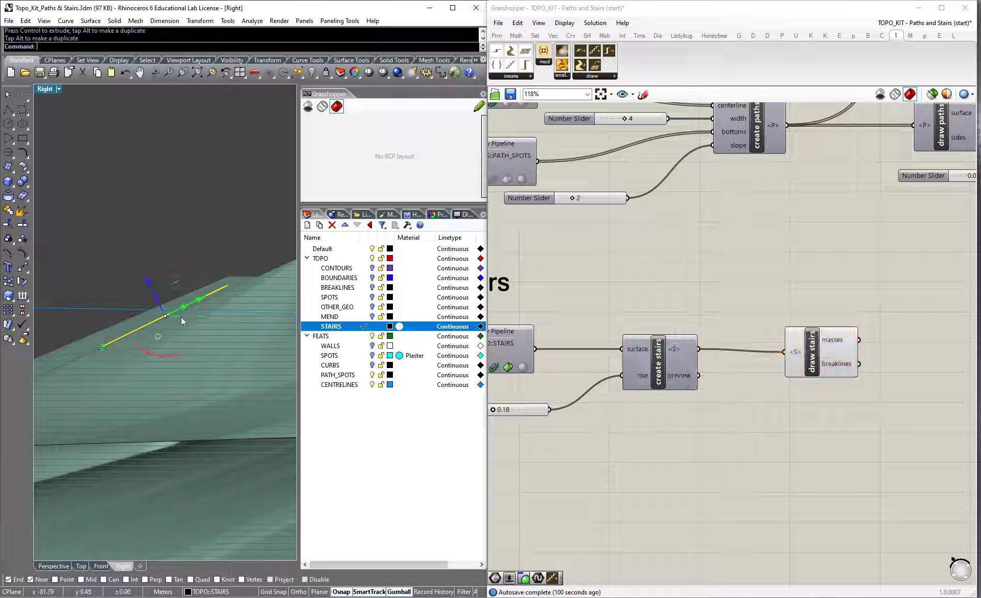
Step: Select the widening stair surface at the path end in the Top view and nudge it into place on the slope in Perspective
click(213, 266)
click(62, 568)
scroll(171, 344, down, 5)
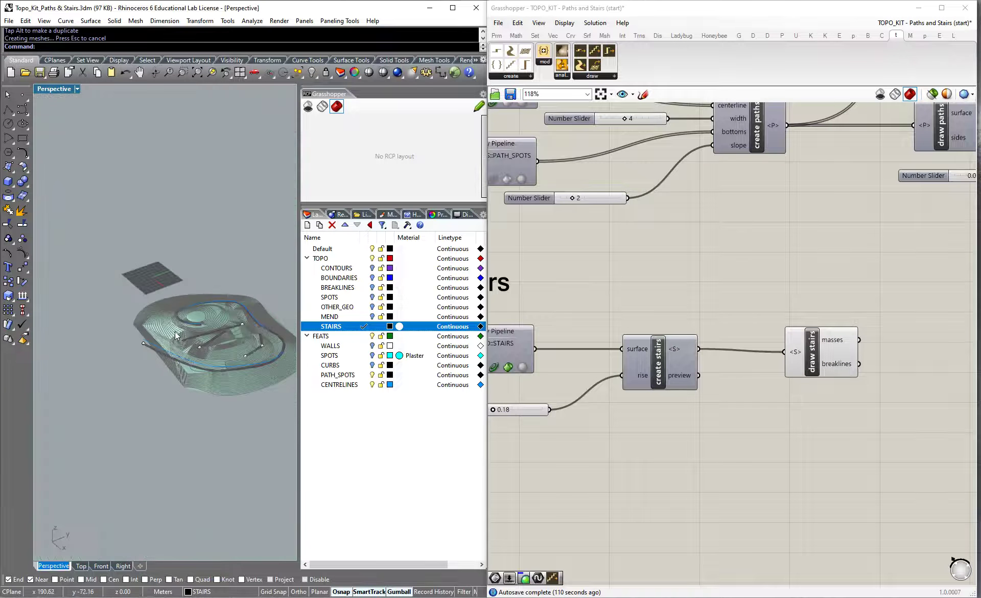
scroll(189, 329, up, 3)
scroll(207, 417, up, 3)
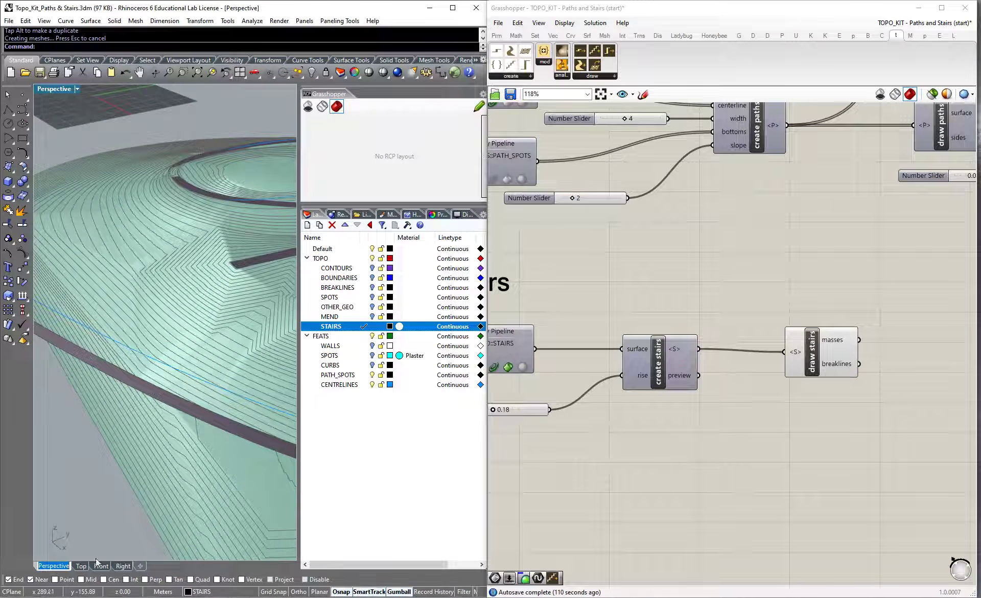
click(81, 566)
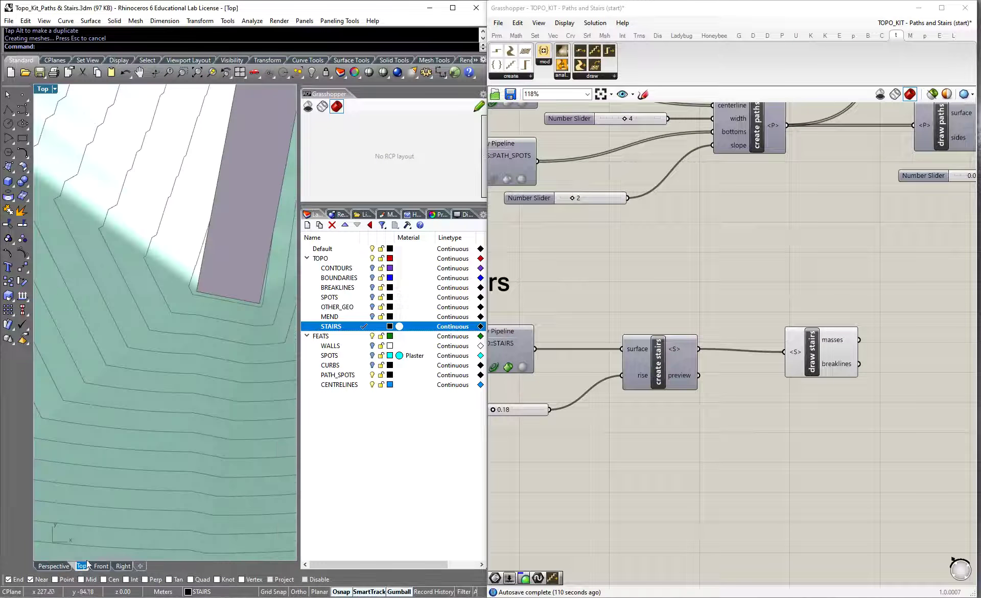
scroll(182, 330, down, 3)
click(184, 330)
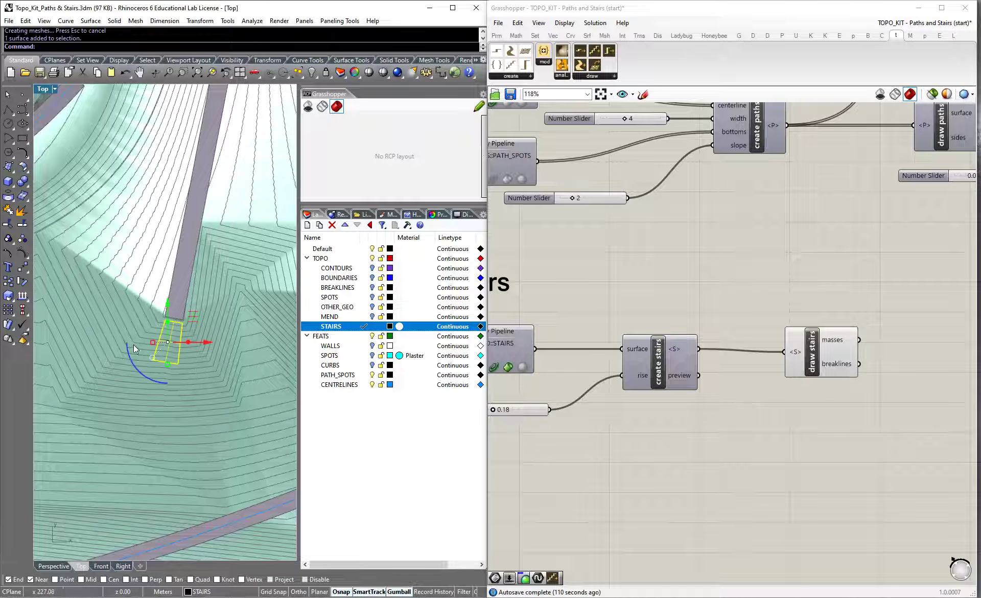
scroll(187, 330, up, 3)
click(66, 566)
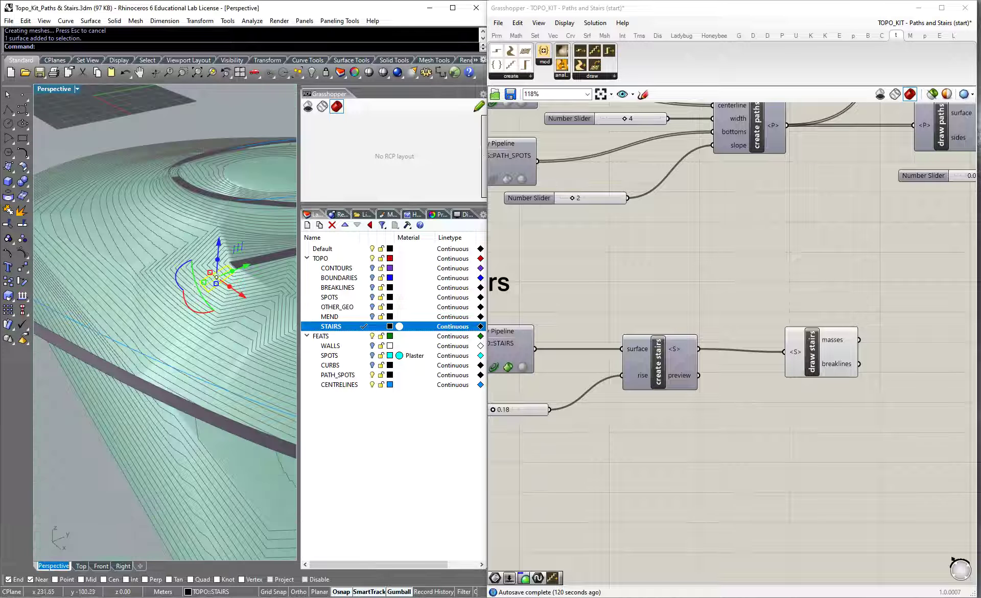
scroll(161, 338, down, 3)
scroll(161, 337, up, 3)
drag(160, 335, 159, 332)
scroll(171, 349, up, 5)
scroll(172, 349, up, 3)
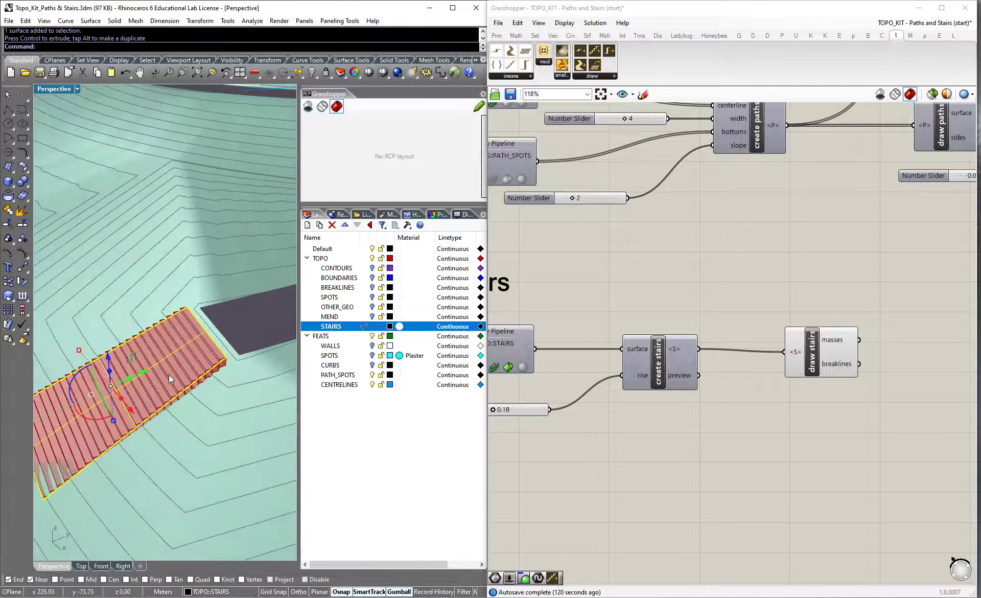
Step: Examine the steps generated on the widening surface from several angles and distances
right_drag(222, 400, 97, 332)
scroll(90, 327, down, 5)
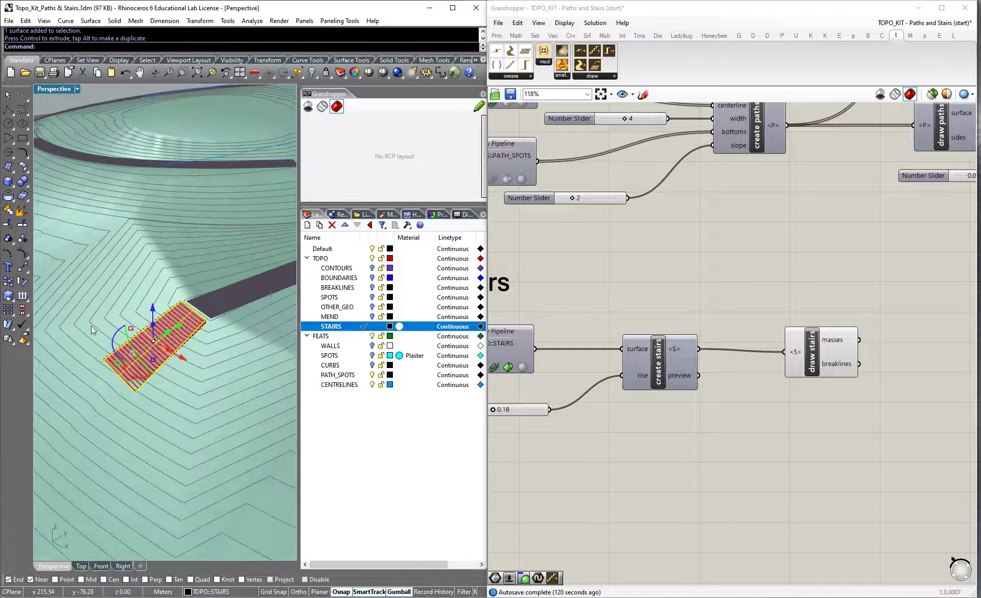
scroll(183, 321, up, 5)
right_drag(183, 321, 211, 348)
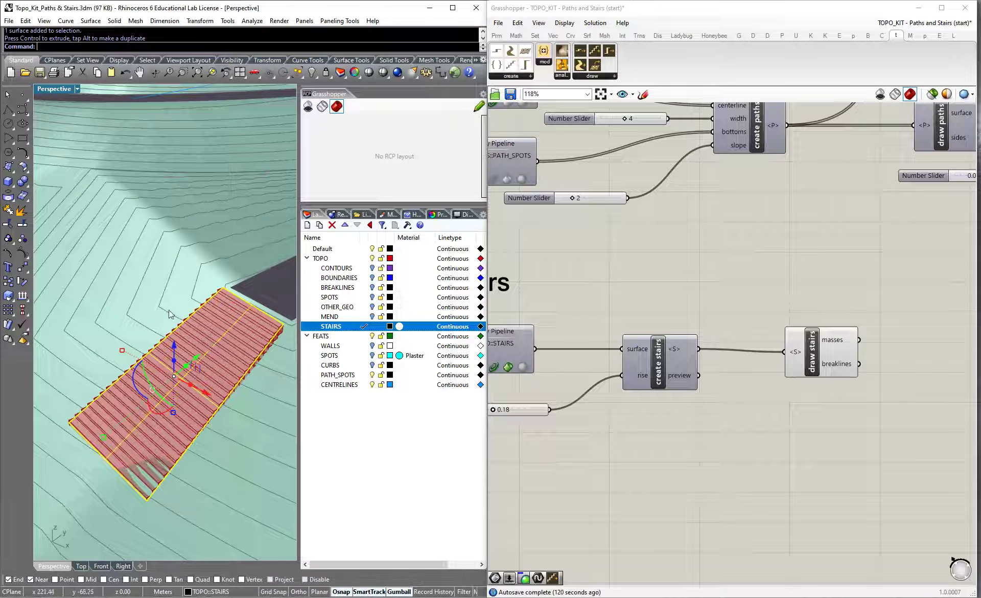
right_drag(166, 298, 165, 287)
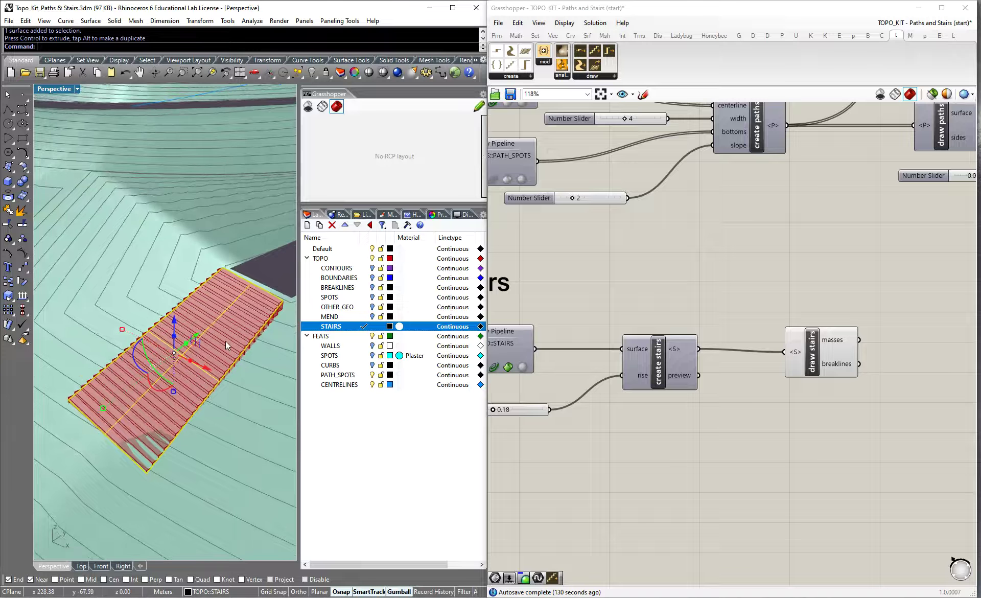
scroll(132, 331, down, 5)
scroll(174, 315, up, 7)
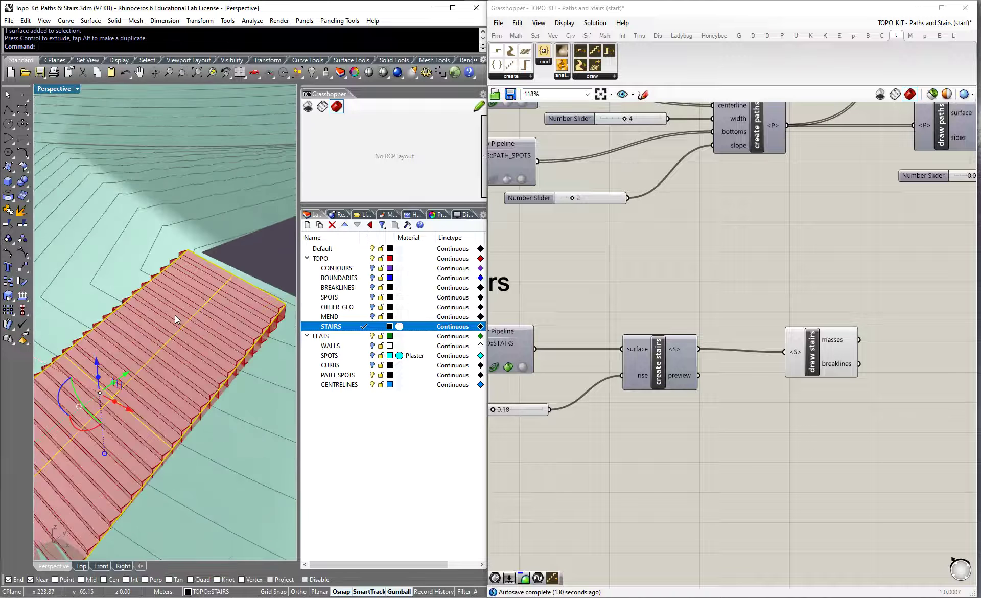
Step: In the Top view, nudge the stair surface up against the end of the path
click(82, 566)
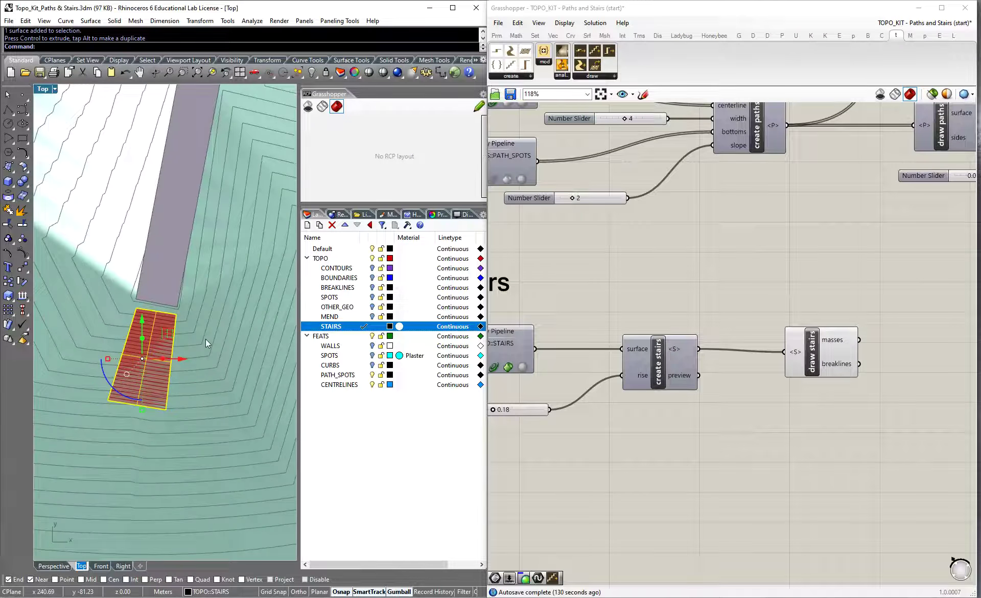
scroll(134, 360, up, 2)
drag(134, 361, 133, 356)
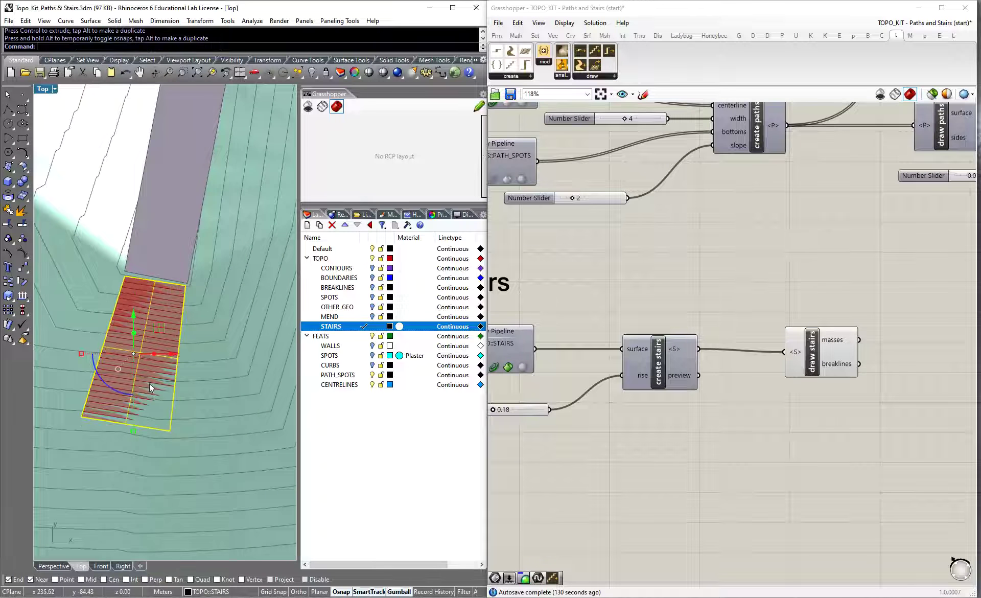
right_drag(211, 359, 204, 326)
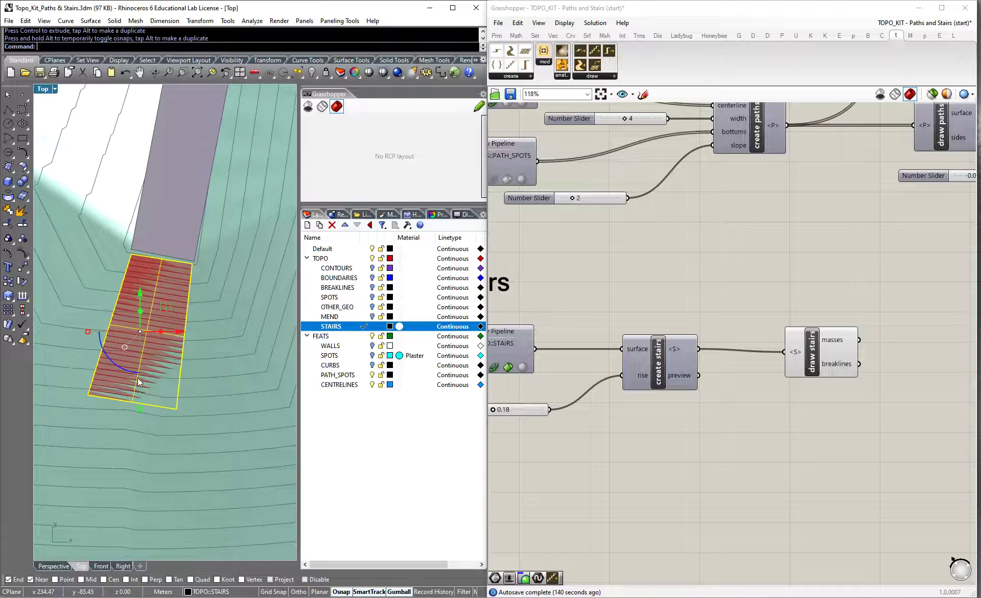
scroll(161, 361, up, 2)
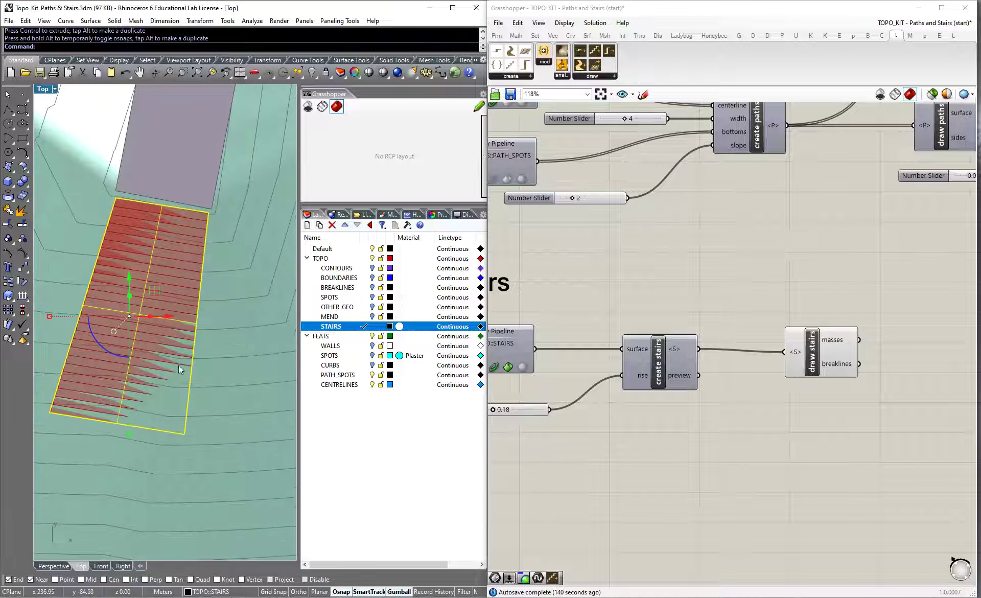
drag(129, 317, 129, 314)
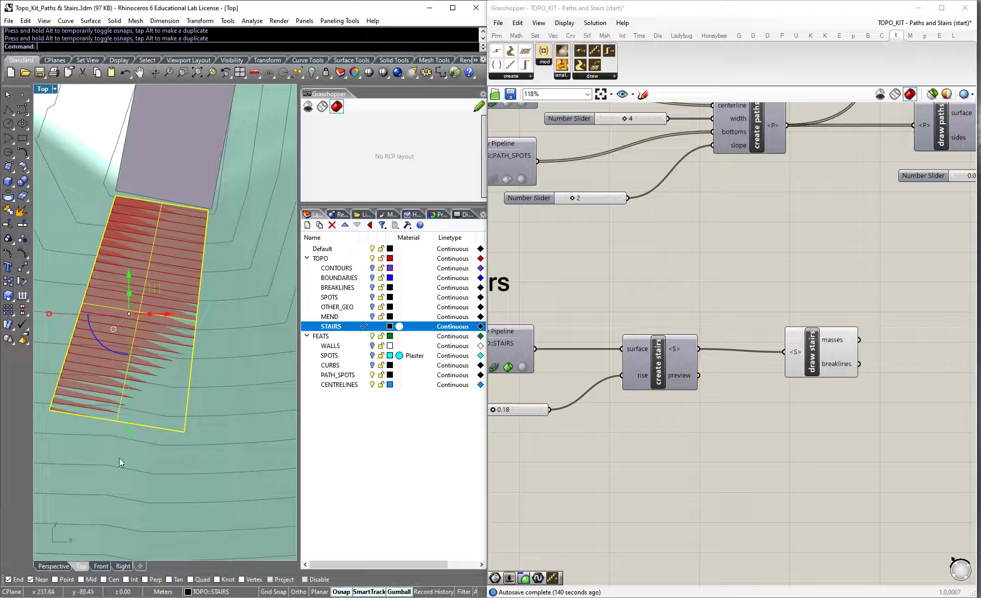
Step: Inspect the stairs in the Front and Perspective views, checking how their edges meet the path and the terrain
click(99, 567)
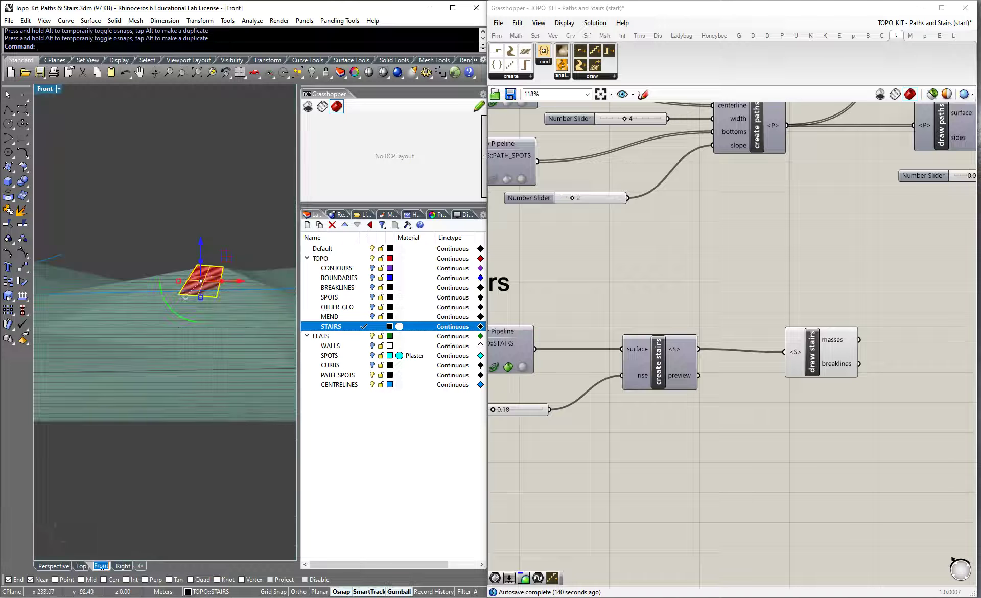
click(53, 568)
scroll(160, 383, down, 5)
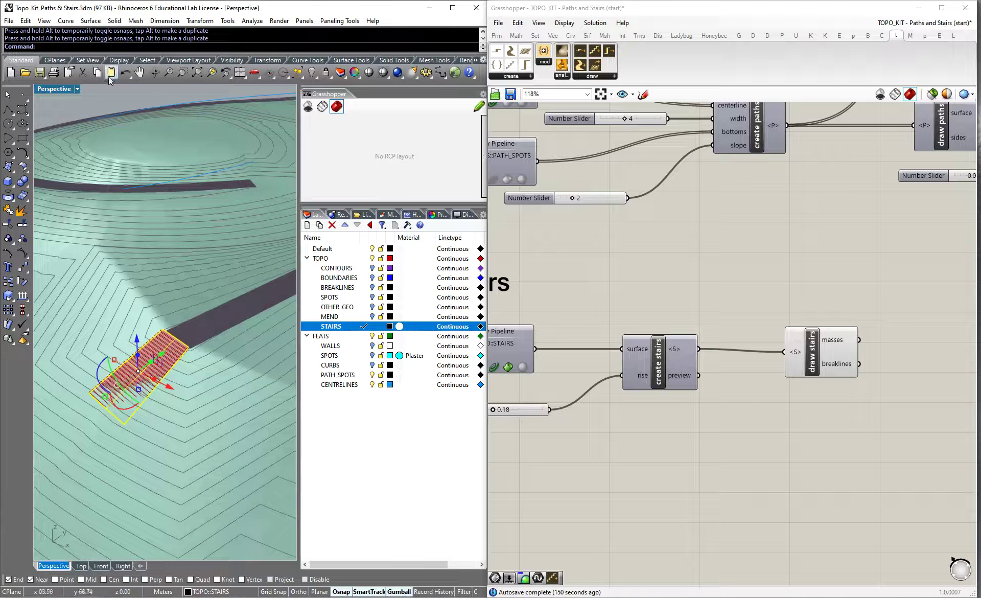
key(Escape)
scroll(198, 332, up, 5)
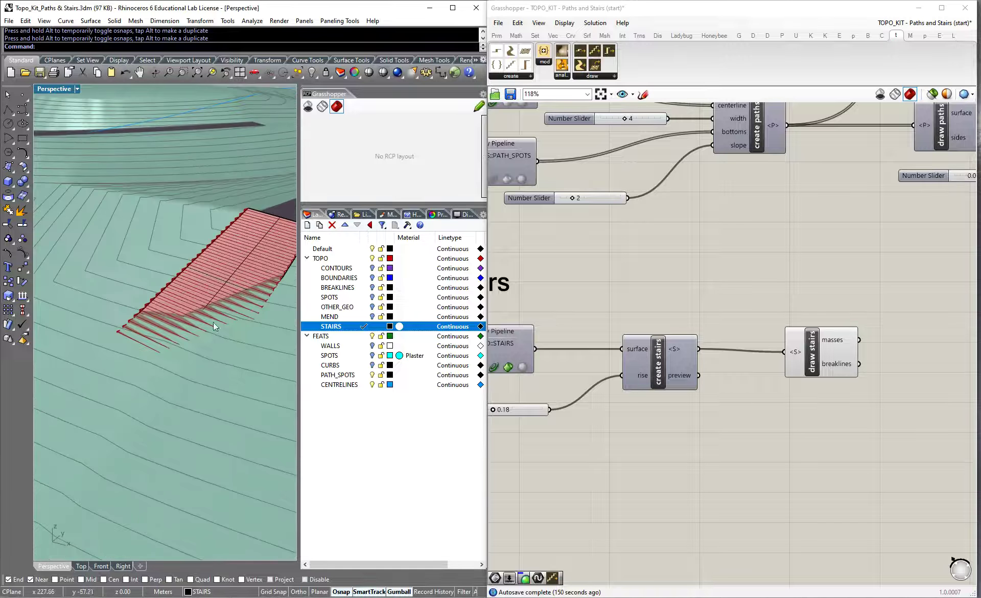
right_drag(128, 329, 185, 321)
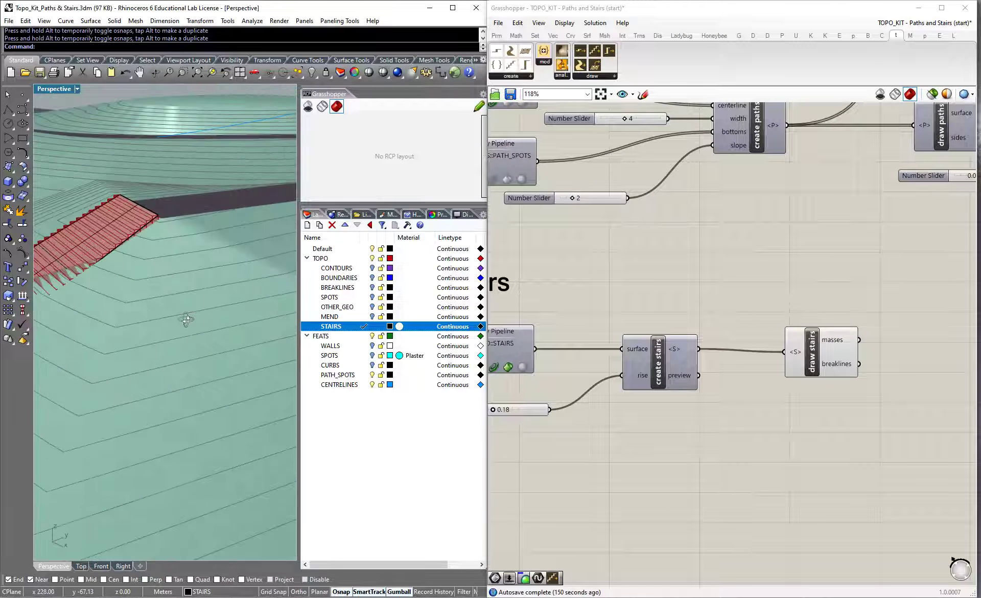
scroll(164, 271, up, 3)
scroll(139, 285, down, 3)
right_drag(139, 285, 104, 299)
Step: Select the stair surface and adjust its rotation and height so its upper edge lines up with the path end
click(97, 301)
right_drag(227, 275, 82, 277)
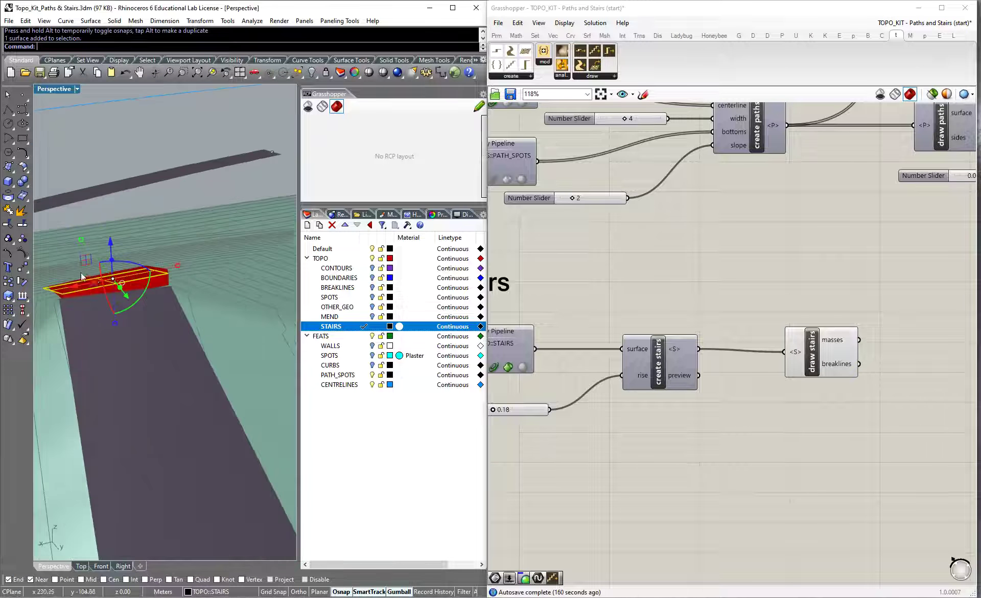
drag(146, 290, 172, 299)
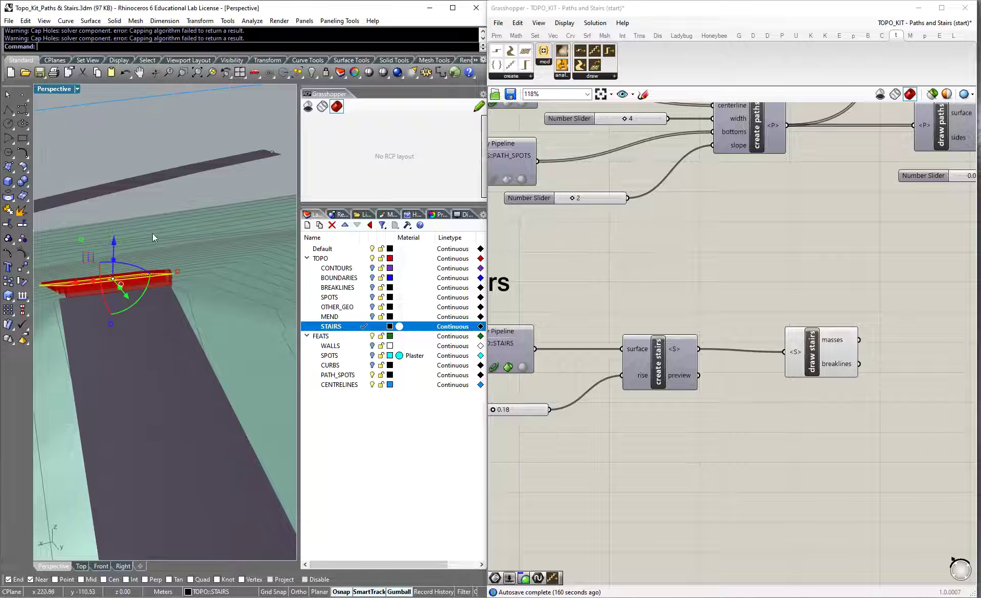
drag(113, 247, 164, 210)
right_drag(91, 310, 145, 317)
click(145, 317)
drag(166, 279, 166, 281)
Step: Rotate the stair surface in small increments to refine its slope and sideways tilt until flights and landings form across its full width
mouse_move(182, 372)
right_down()
mouse_move(170, 358)
mouse_move(237, 299)
mouse_move(216, 274)
right_up()
click(216, 275)
scroll(164, 323, up, 2)
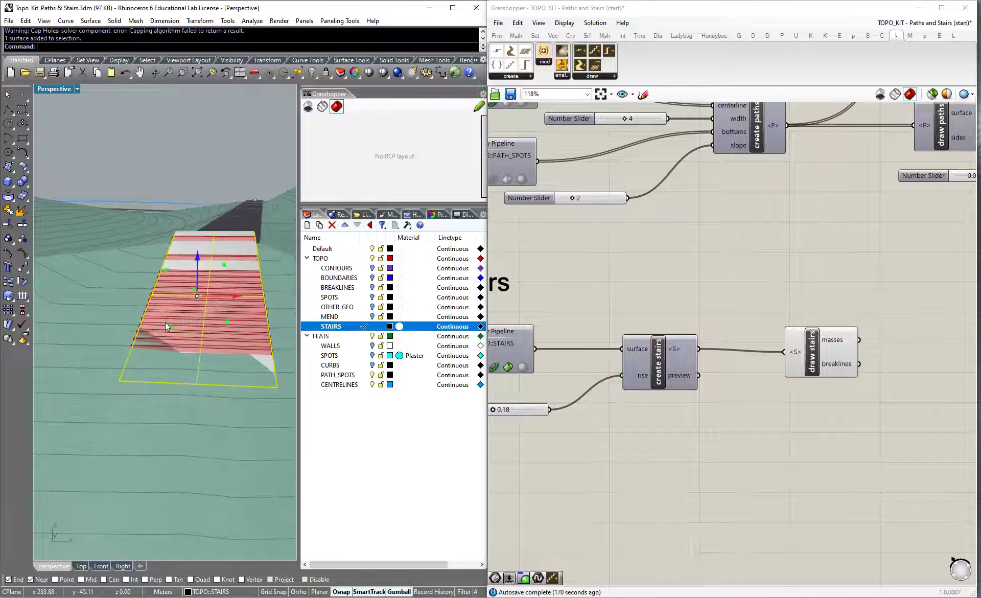
drag(164, 320, 171, 333)
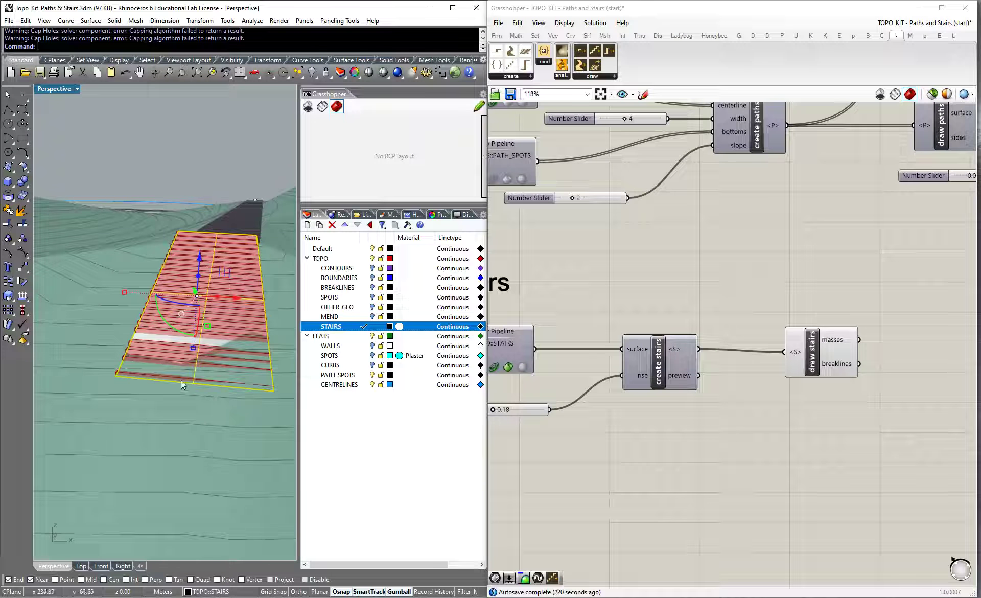
right_drag(215, 186, 115, 286)
mouse_move(120, 327)
mouse_down()
mouse_move(133, 341)
mouse_move(127, 331)
mouse_up()
right_drag(126, 331, 249, 310)
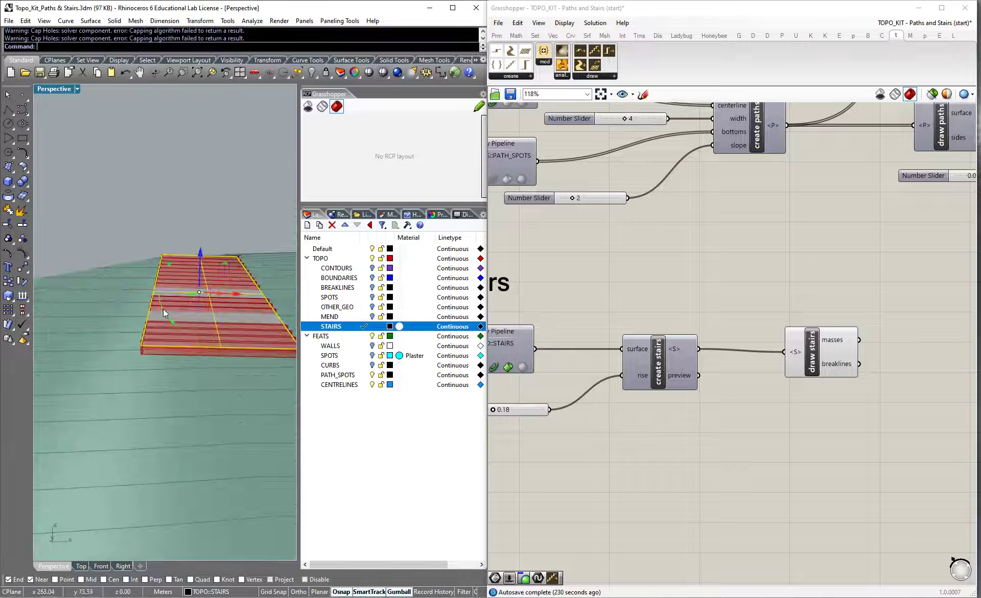
drag(163, 311, 163, 312)
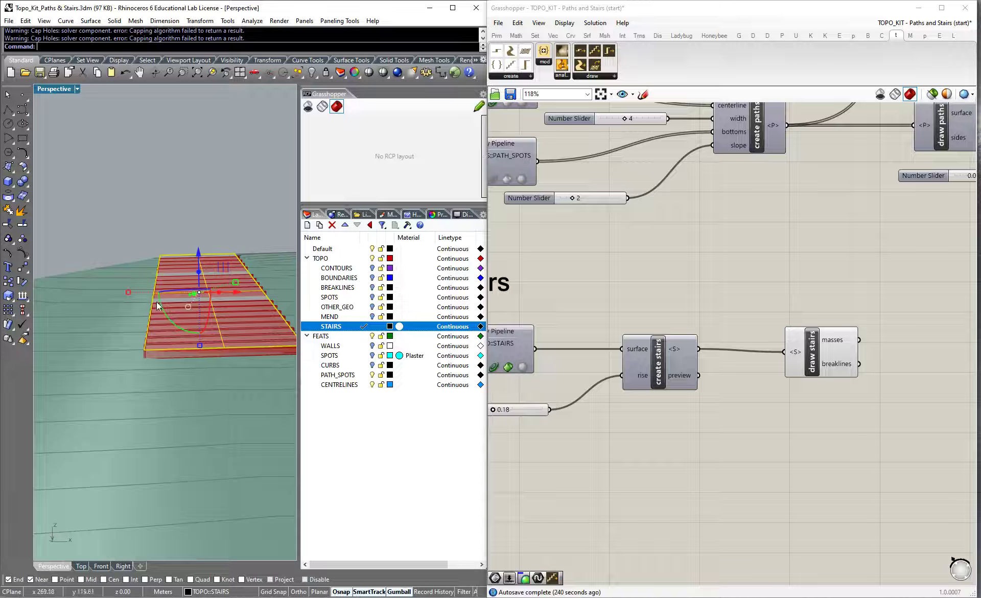
click(249, 192)
scroll(164, 219, down, 7)
right_drag(164, 219, 118, 292)
scroll(119, 292, down, 8)
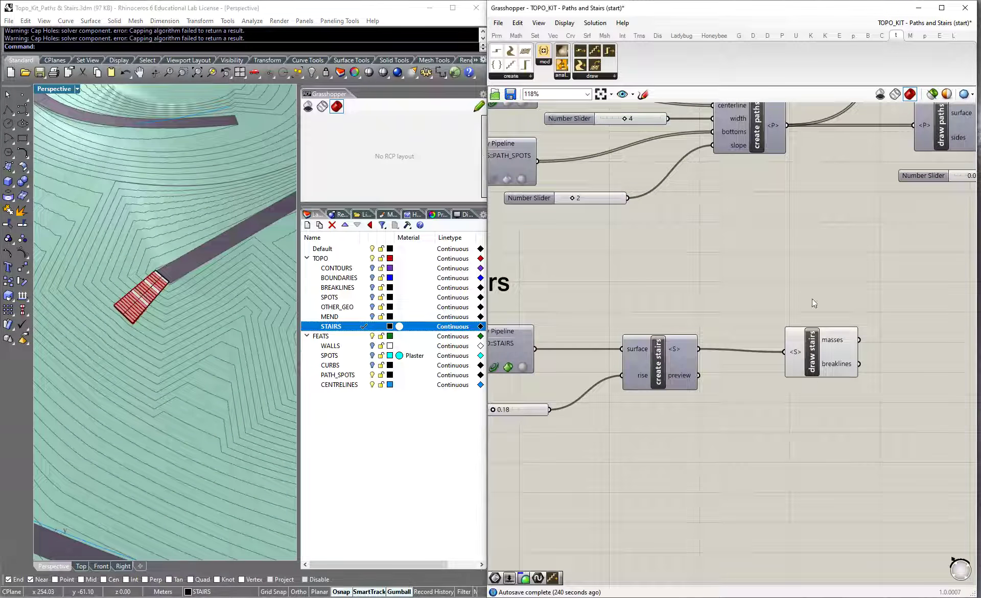
Step: Connect the create stairs <S> output to the create topo feature input as an additional source beside the paths
scroll(719, 282, down, 4)
scroll(630, 328, up, 2)
scroll(697, 170, up, 4)
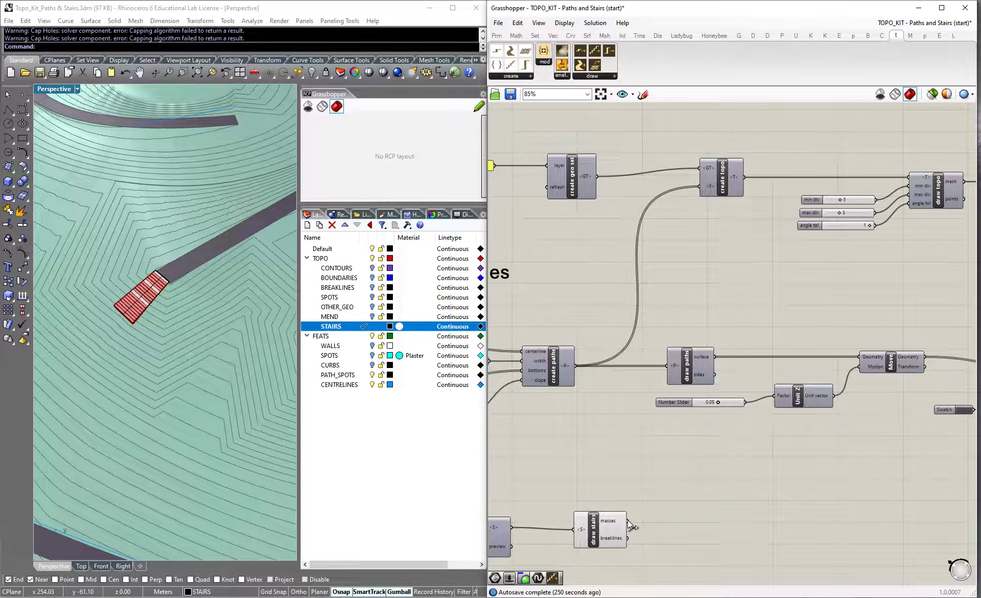
drag(511, 528, 698, 187)
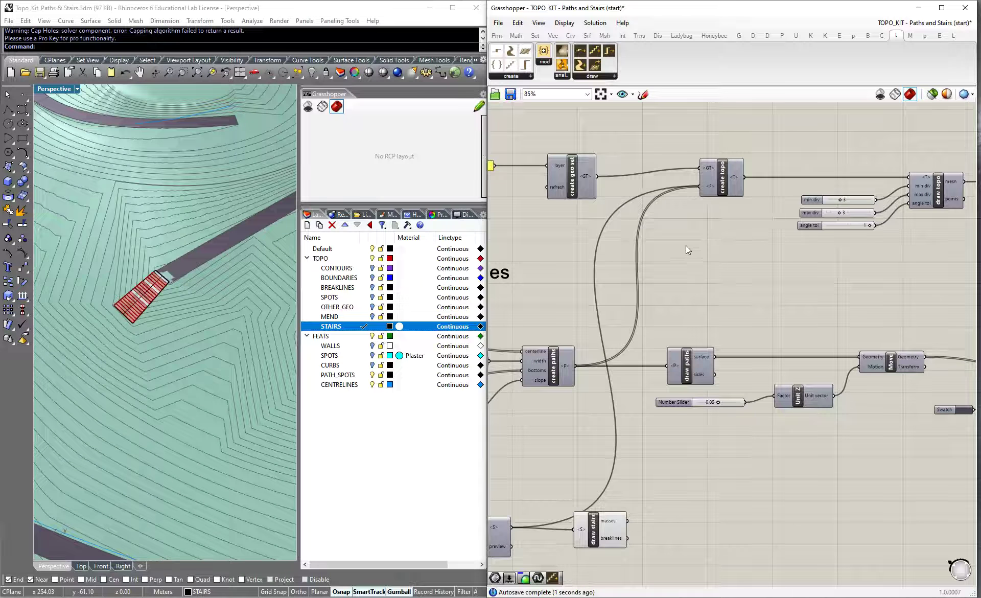
Step: Examine how the terrain mesh meets the stairs from several angles
right_drag(238, 348, 97, 325)
scroll(145, 285, up, 6)
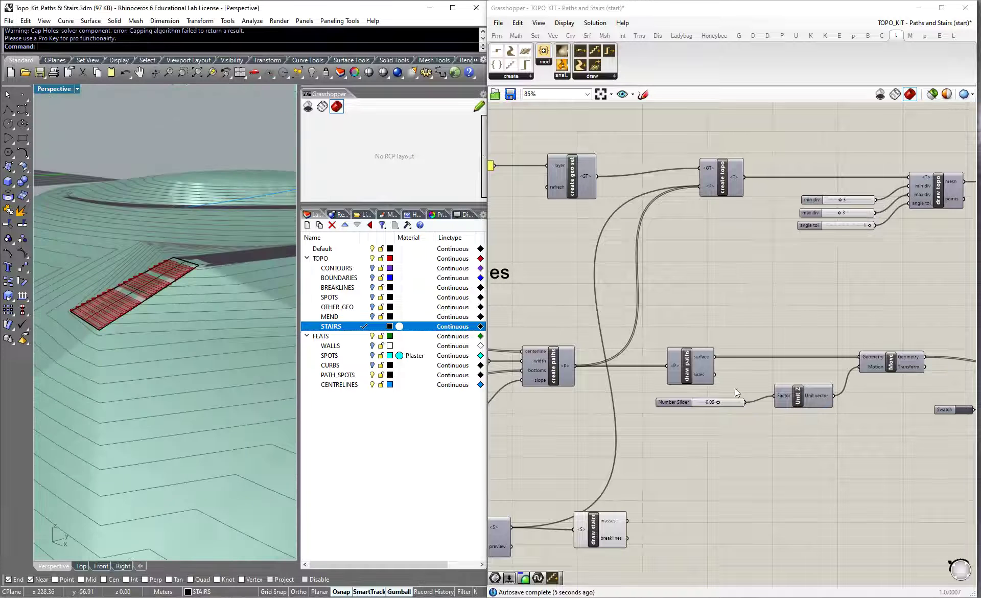
click(651, 512)
click(606, 526)
click(781, 479)
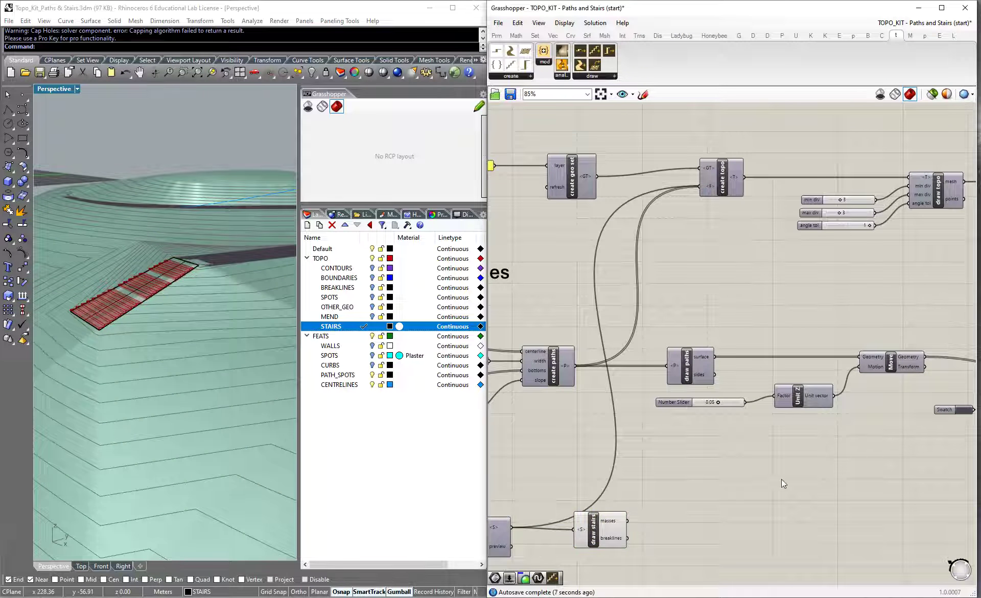
mouse_move(153, 332)
right_down()
mouse_move(105, 348)
mouse_move(225, 337)
right_up()
right_drag(394, 299, 420, 246)
click(221, 274)
right_drag(222, 274, 159, 224)
scroll(635, 370, down, 4)
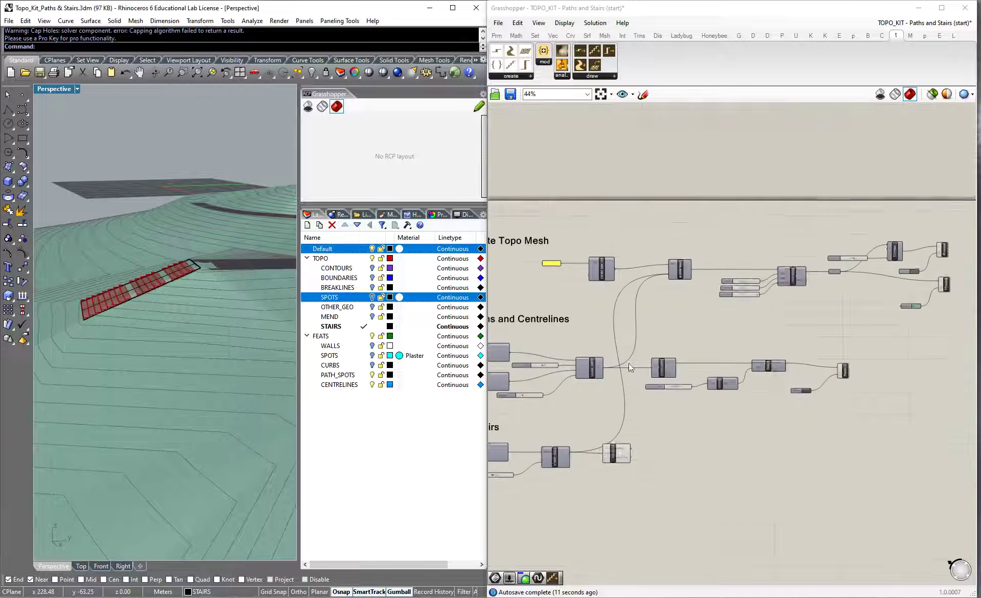
Step: Copy the paths' swatch and Custom Preview beside draw stairs and connect the masses output to the preview's geometry input
mouse_move(800, 360)
mouse_down()
mouse_move(891, 451)
mouse_move(795, 353)
mouse_up()
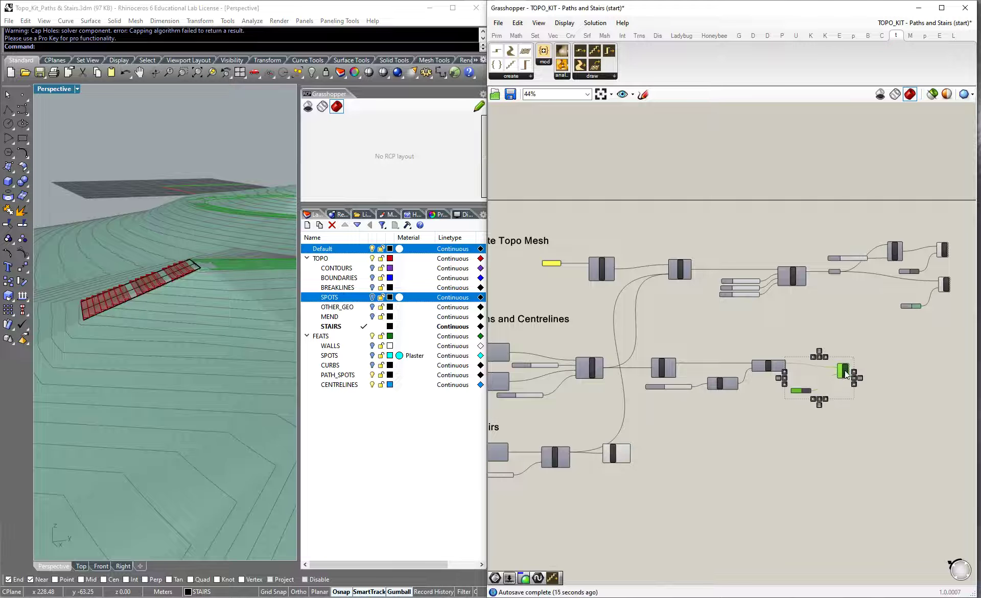
drag(682, 456, 682, 458)
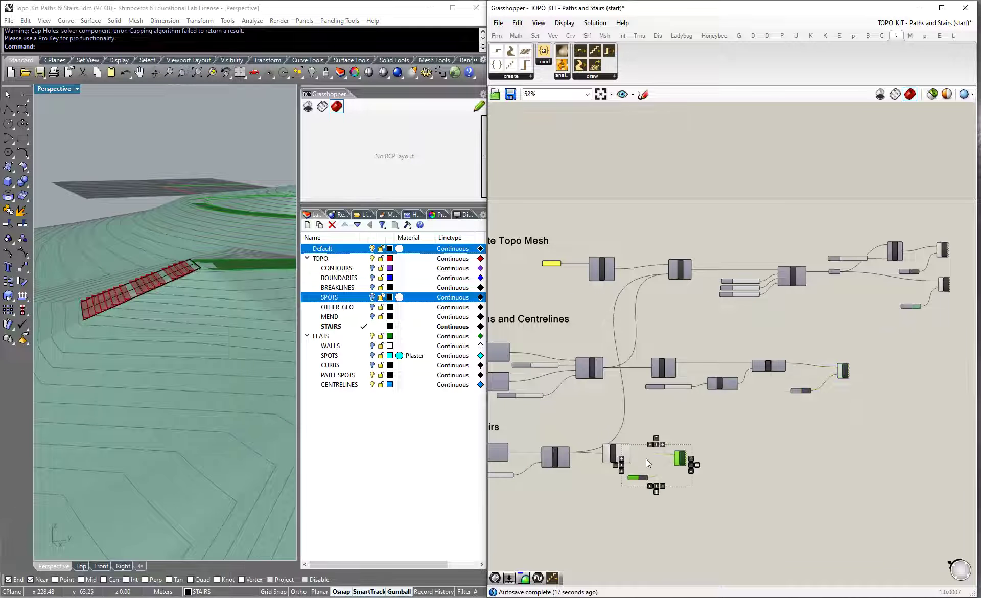
scroll(646, 459, up, 5)
Step: Turn off the default preview of the draw stairs component and view the coloured stairs from the downhill side
click(559, 449)
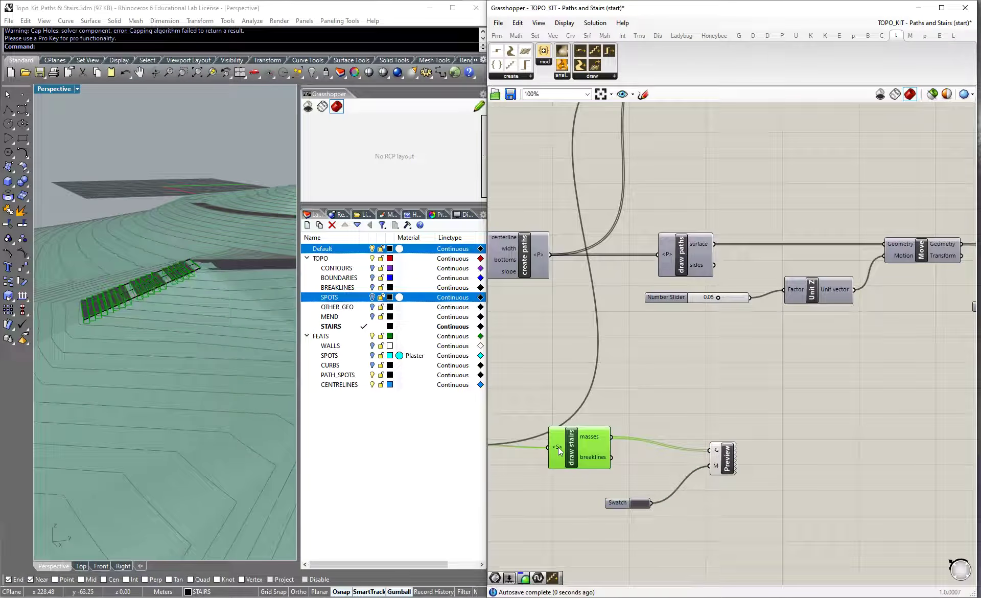
key(ctrl+q)
click(661, 394)
right_drag(77, 287, 151, 277)
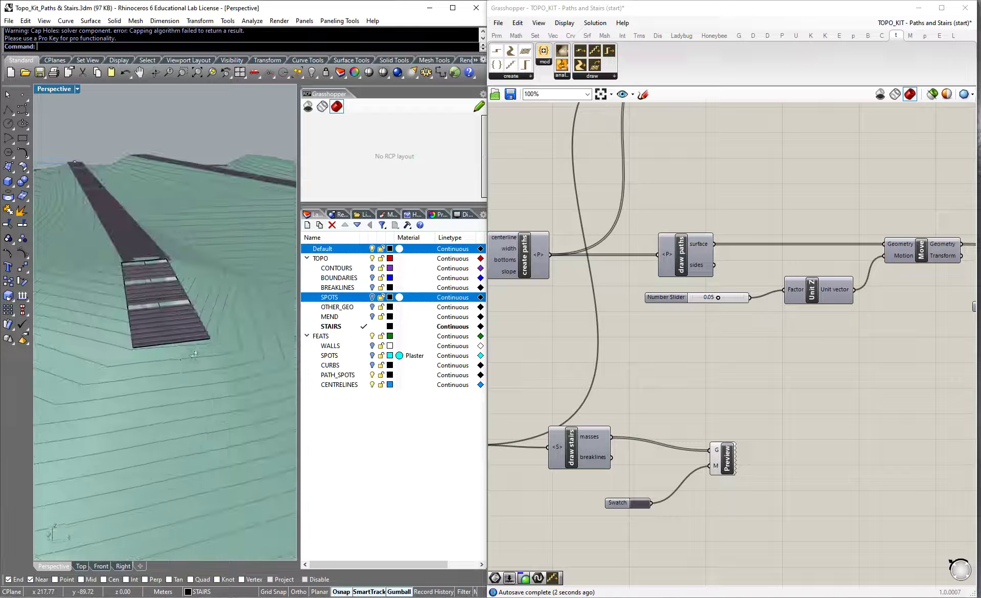
Step: Try to reposition and re-tilt the existing stairs surface at the lower end of the path
scroll(152, 277, up, 4)
click(152, 277)
drag(153, 318, 164, 324)
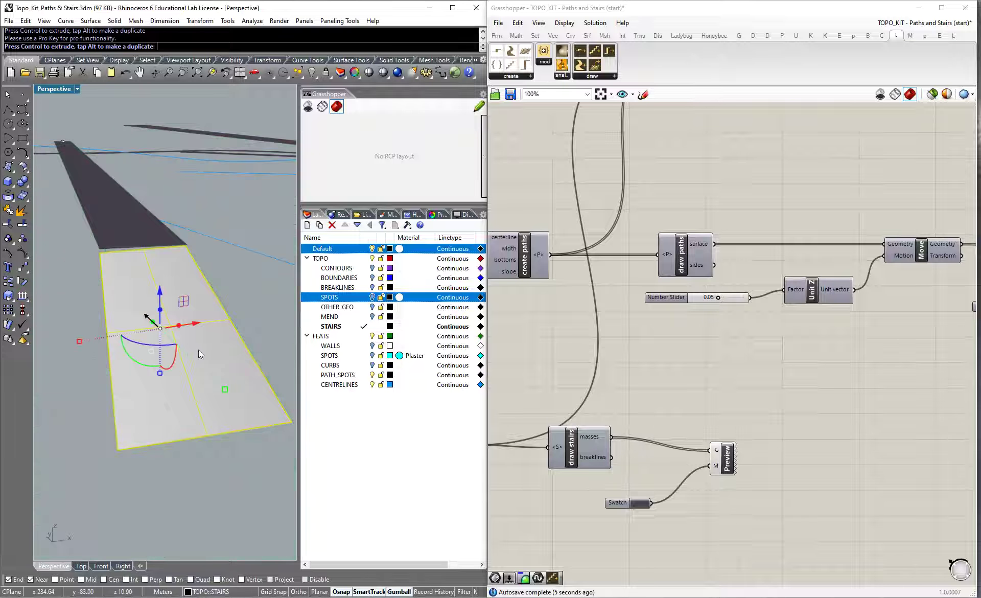
right_drag(259, 286, 142, 315)
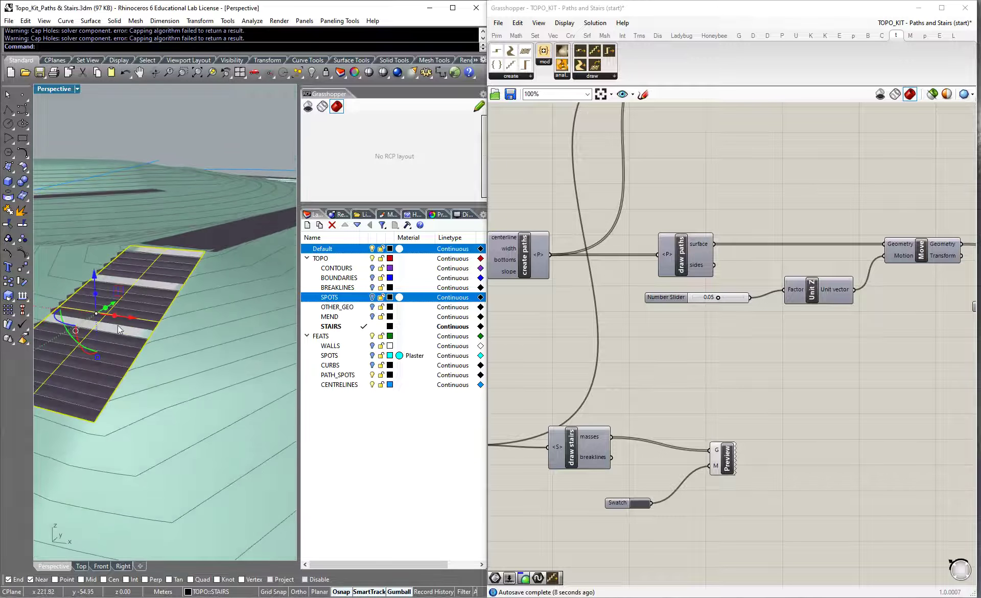
right_drag(87, 352, 245, 364)
scroll(198, 331, up, 3)
right_drag(191, 333, 230, 268)
drag(150, 334, 150, 354)
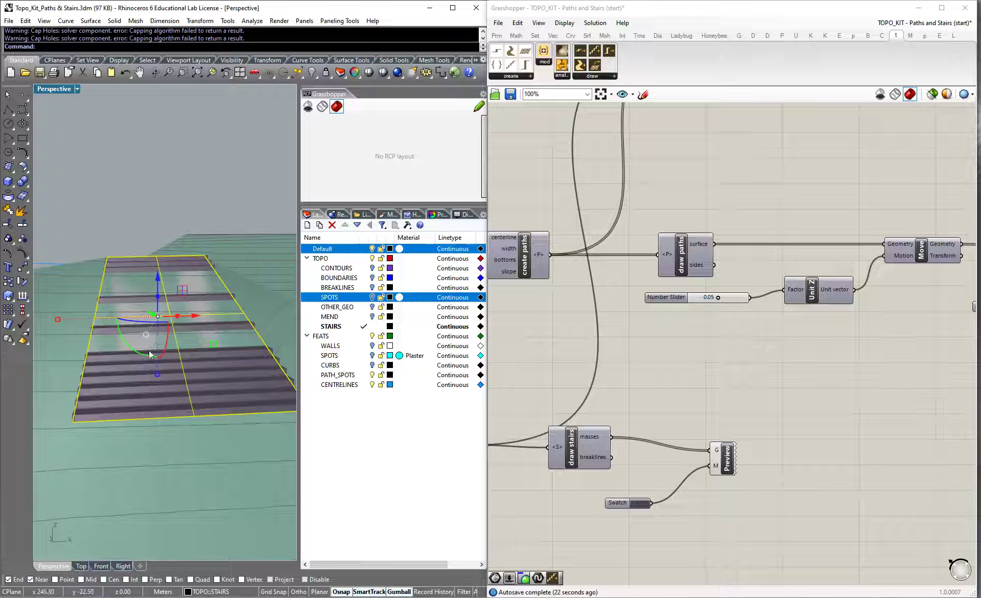
right_drag(176, 392, 73, 341)
drag(74, 342, 77, 349)
right_drag(228, 356, 207, 403)
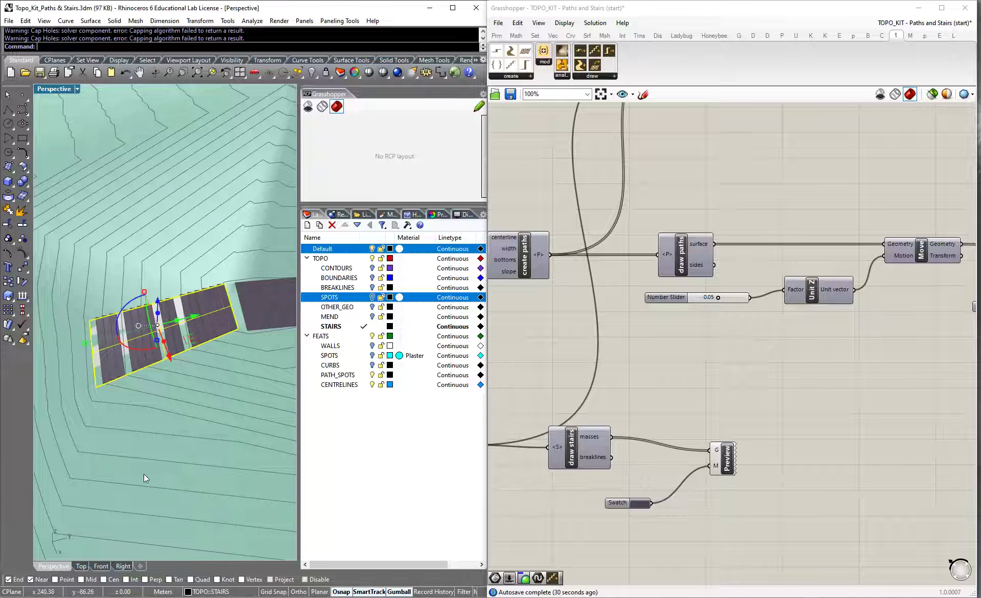
Step: Delete the existing stairs surface at the lower end of the path
click(182, 264)
click(178, 325)
key(Delete)
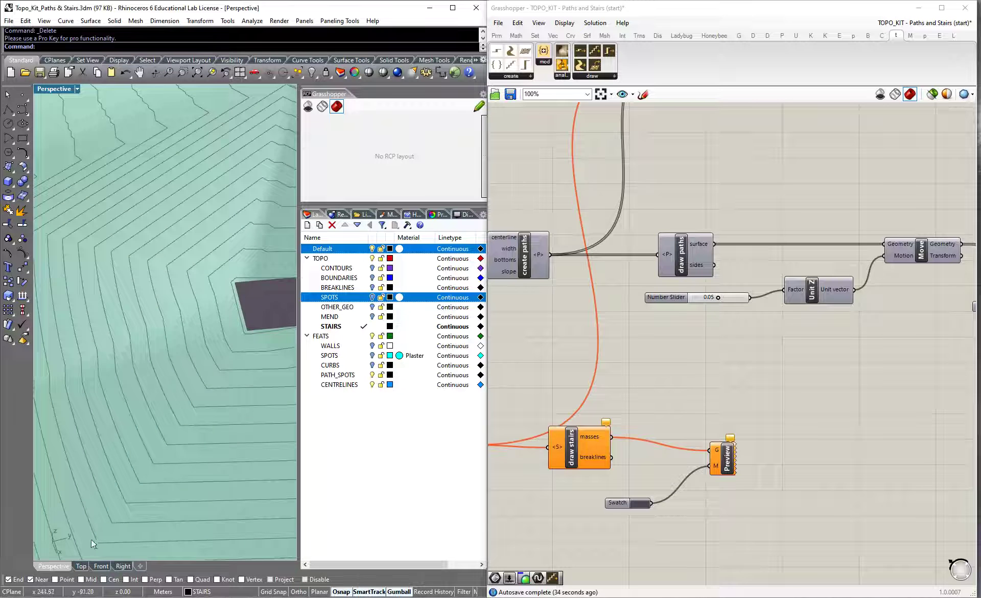
Step: Draw a four-corner surface in plan, about 11.5 m long and as wide as the path, running downhill from the path's lower end
click(81, 566)
scroll(238, 284, down, 2)
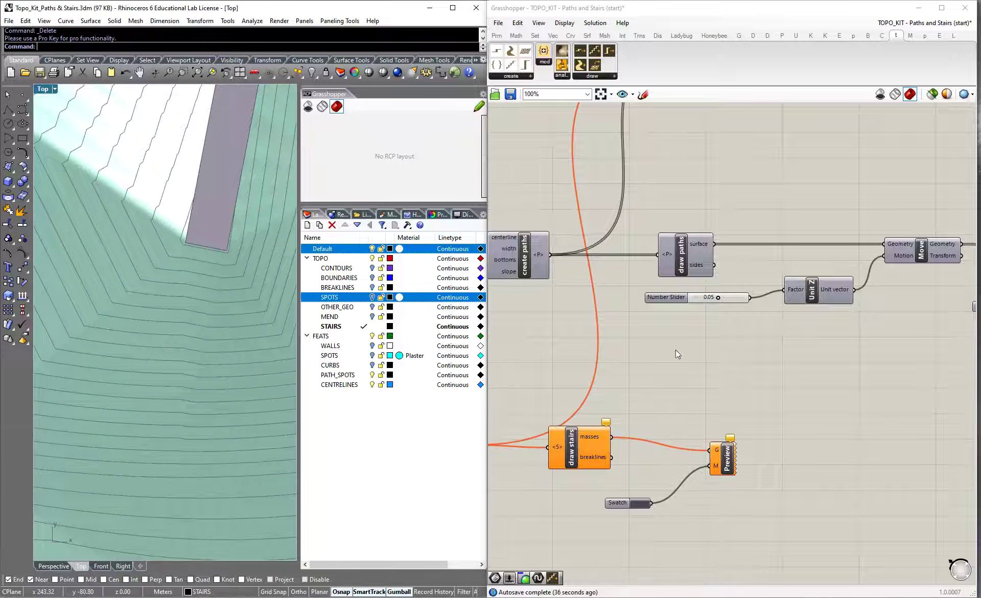
scroll(655, 330, down, 4)
scroll(656, 378, up, 3)
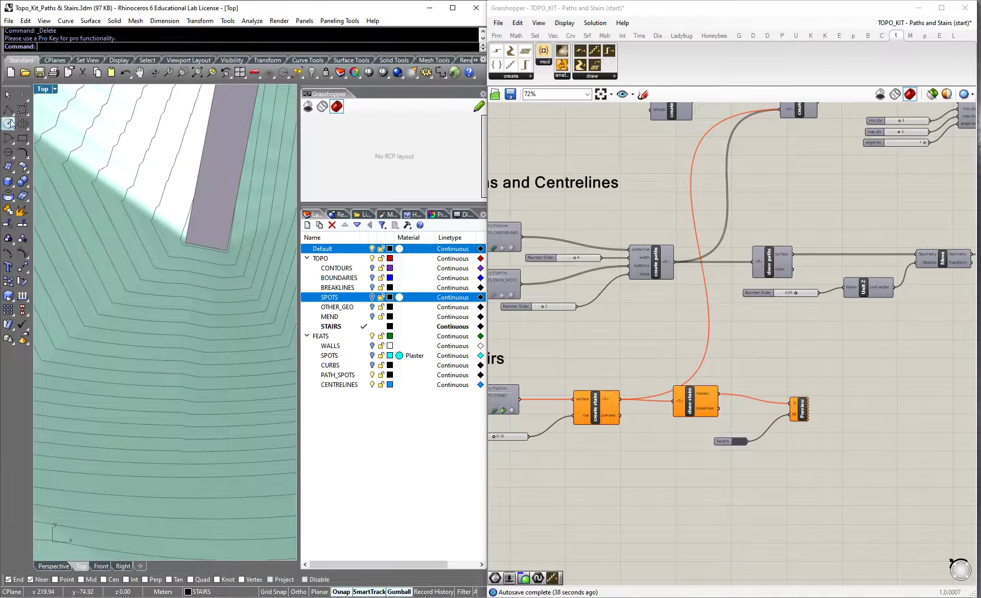
click(8, 168)
scroll(178, 268, up, 1)
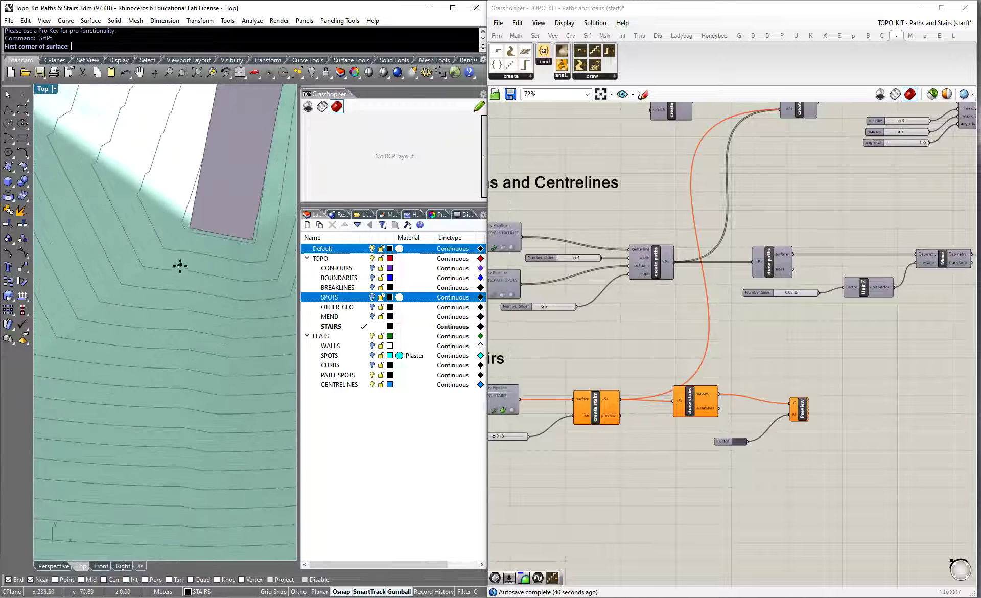
click(189, 234)
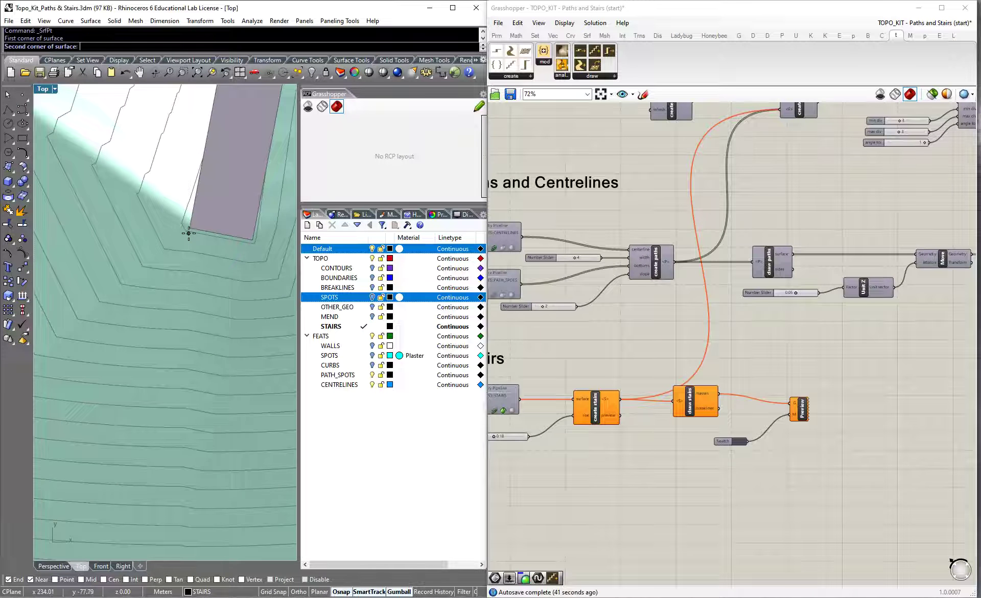
click(149, 413)
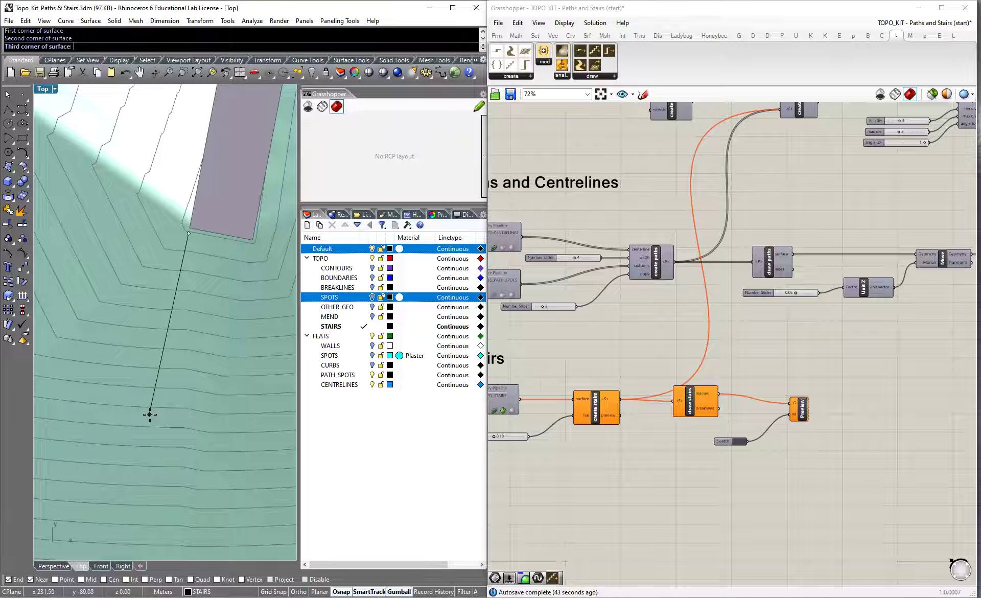
click(237, 430)
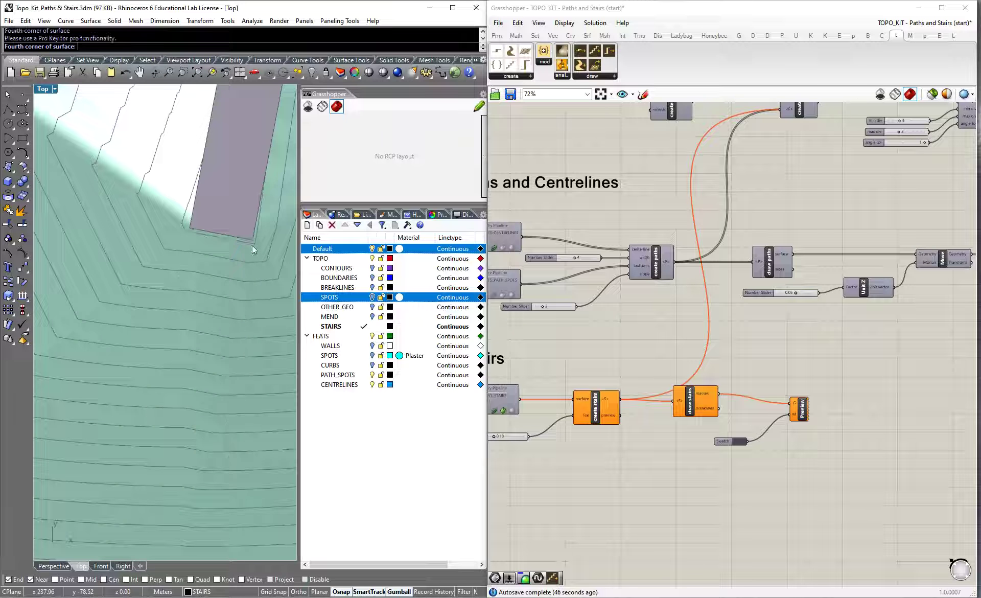
click(252, 245)
Step: Raise the new stairs surface about 12.75 m to the height of the path's end and tilt it to follow the slope
click(9, 93)
drag(130, 287, 126, 285)
click(53, 566)
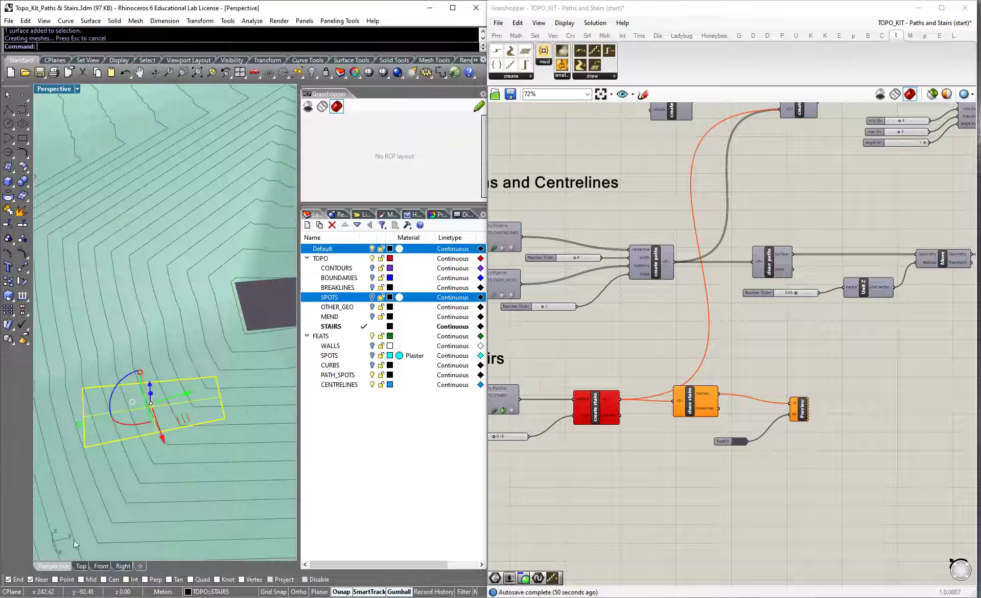
drag(148, 378, 159, 278)
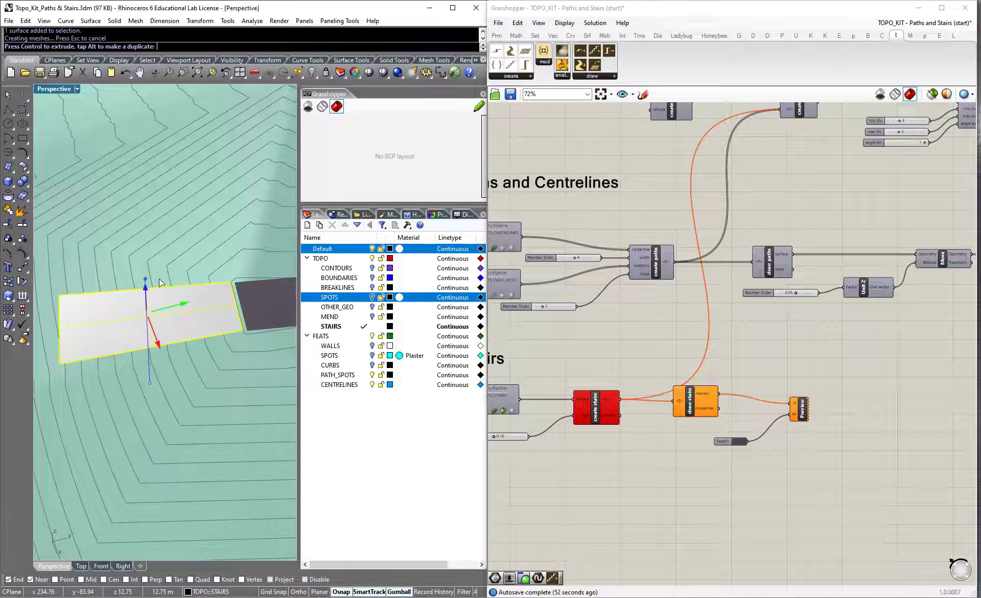
drag(205, 334, 204, 358)
right_drag(193, 359, 109, 416)
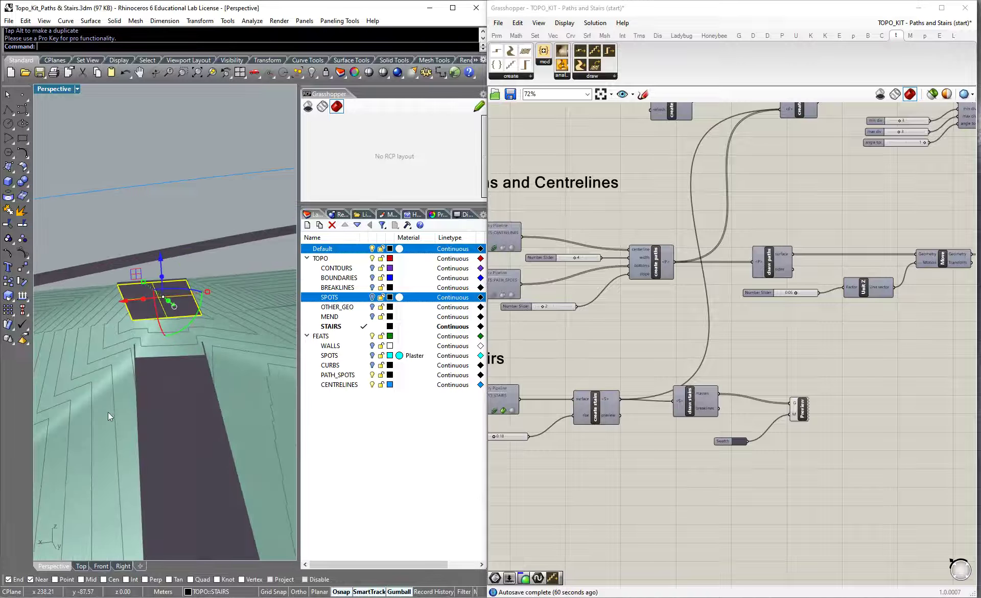
Step: Shift the tilted stairs surface slightly downward in the Right view
click(81, 566)
click(99, 565)
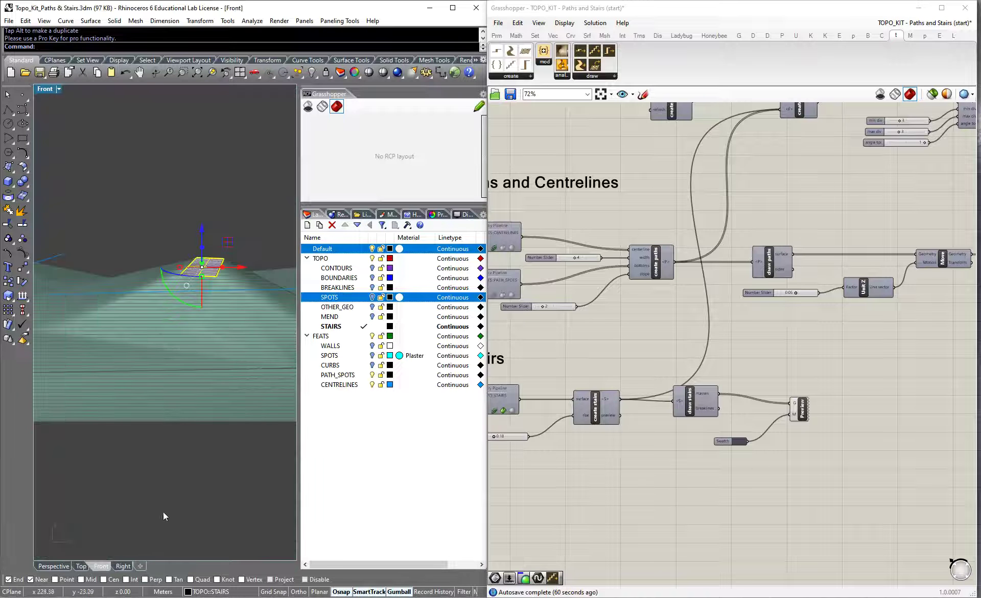
click(130, 565)
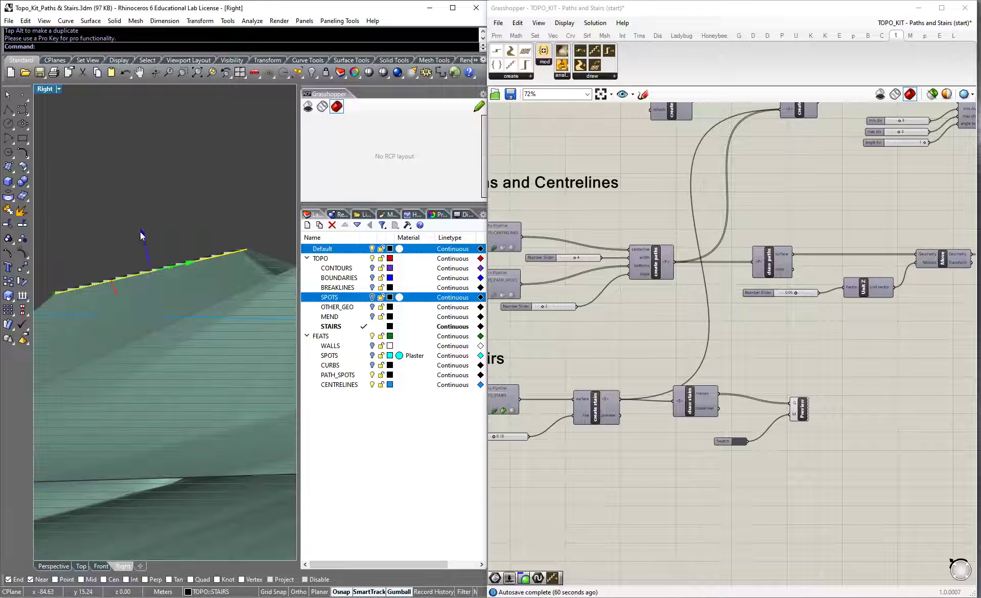
mouse_move(141, 233)
mouse_down()
mouse_move(146, 263)
mouse_move(139, 253)
mouse_up()
click(185, 215)
click(64, 565)
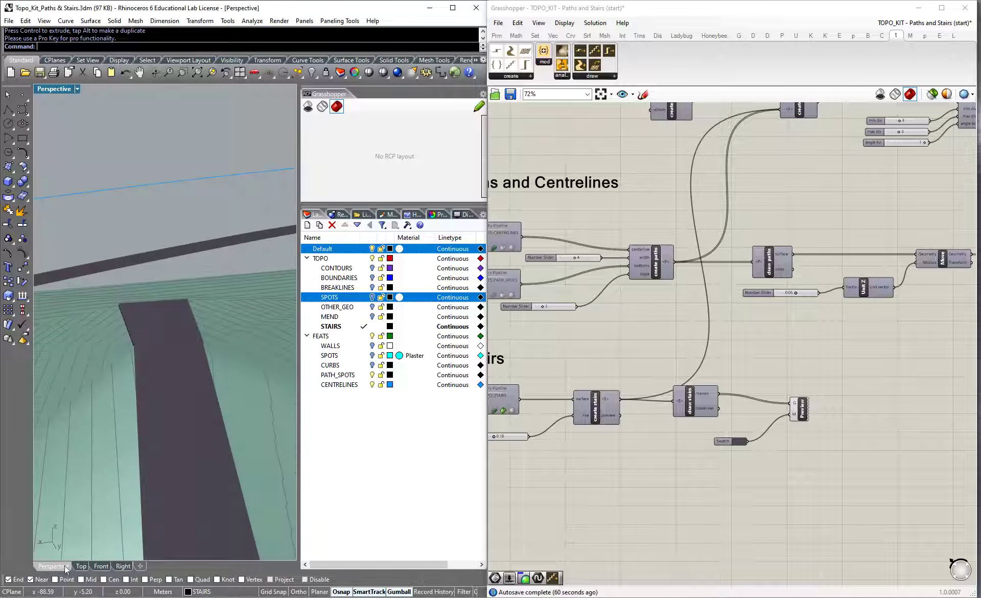
Step: Nudge the stairs surface slightly in plan beside the path's end and check the fit in perspective
right_drag(87, 354, 232, 308)
click(108, 369)
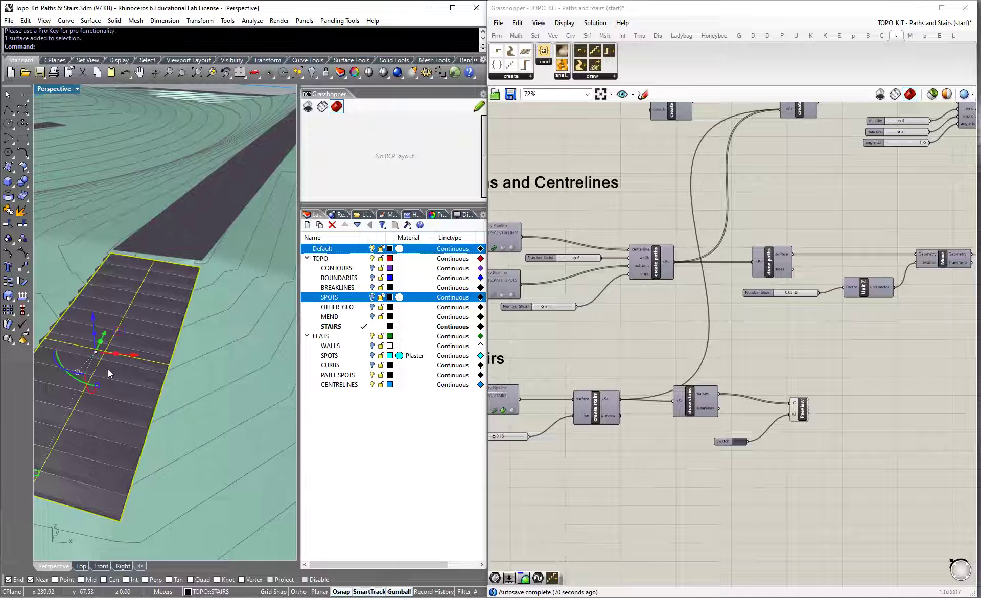
click(82, 566)
scroll(219, 247, up, 3)
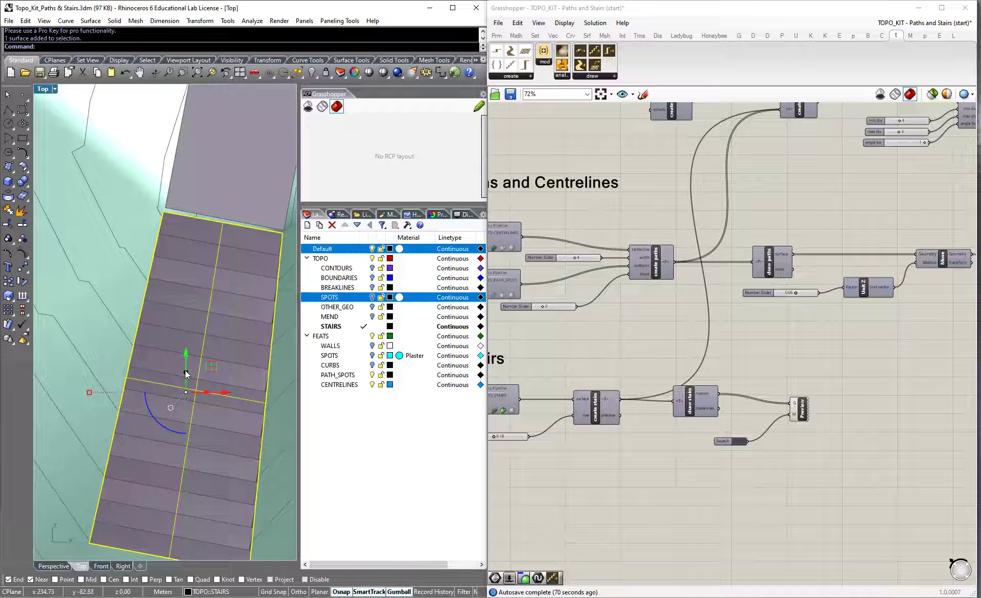
drag(185, 390, 185, 390)
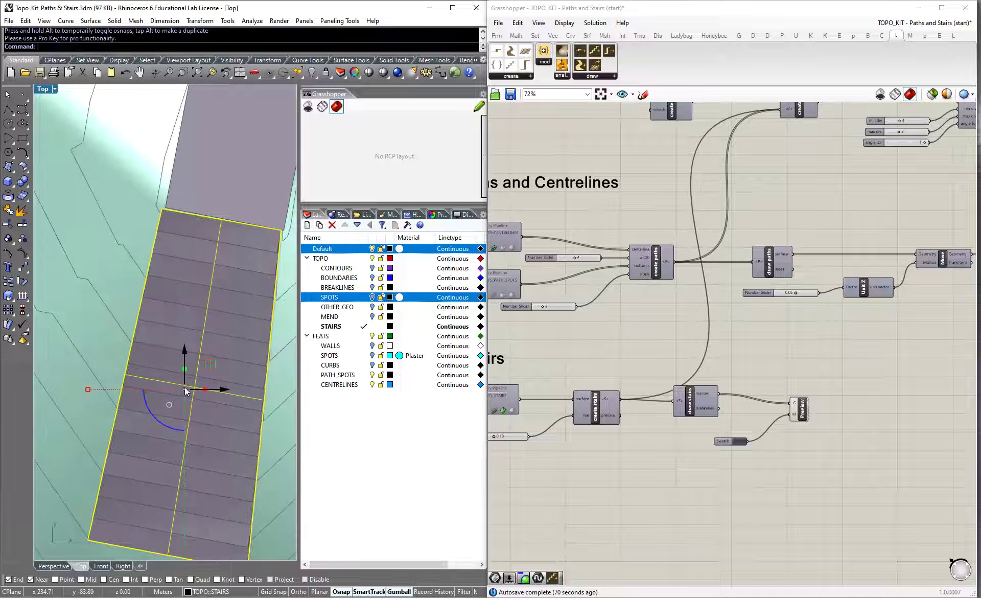
scroll(149, 313, down, 3)
click(57, 568)
right_drag(222, 371, 221, 211)
mouse_move(262, 299)
right_down()
mouse_move(189, 306)
mouse_move(239, 311)
mouse_move(202, 293)
mouse_move(234, 353)
mouse_move(188, 335)
mouse_move(205, 306)
mouse_move(244, 297)
right_up()
scroll(856, 392, down, 3)
scroll(663, 393, up, 3)
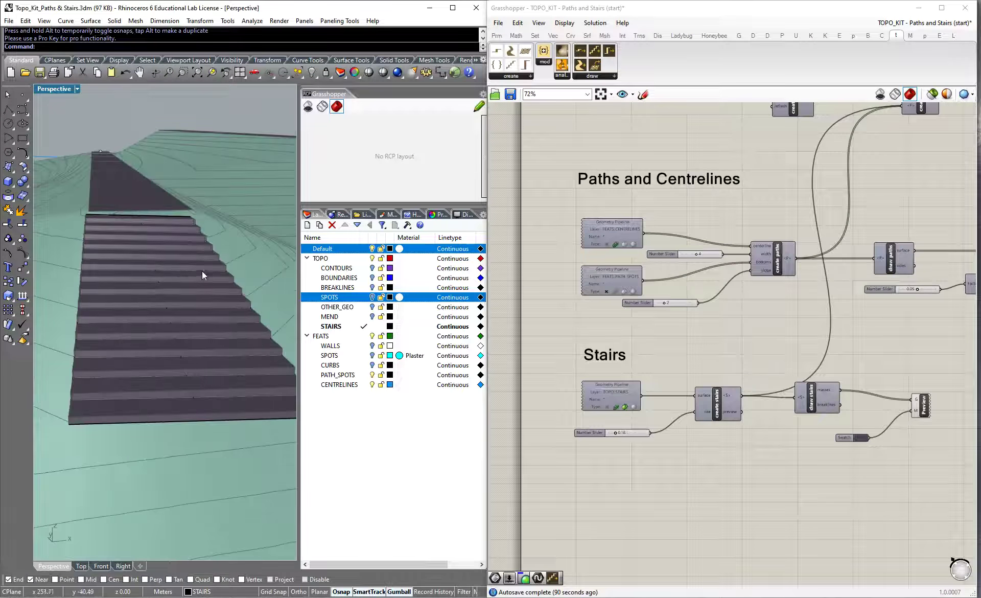
Step: Try a slight rotation of the stairs surface in the Front view, and undo it
click(171, 261)
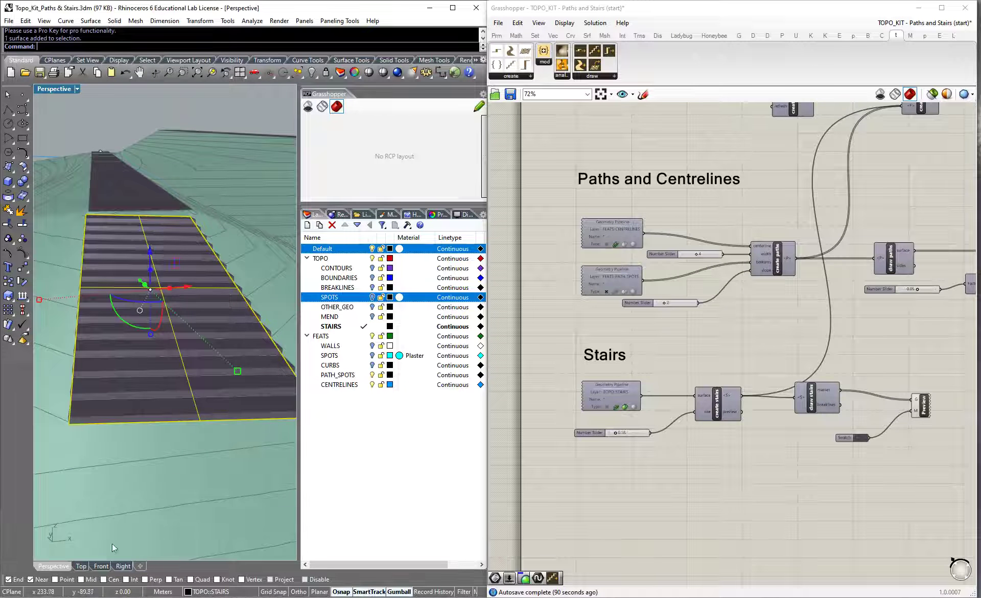
click(102, 567)
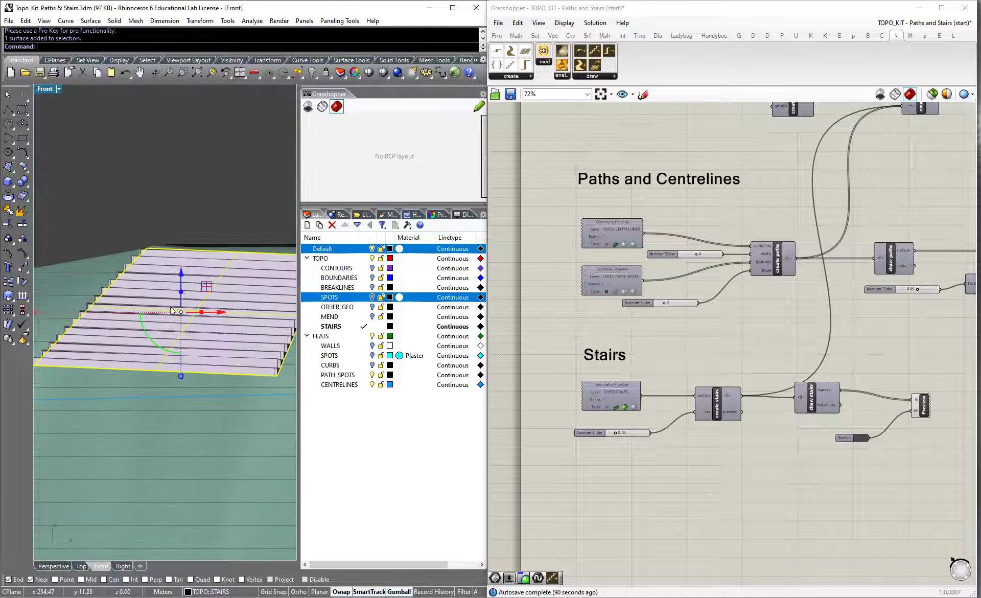
scroll(171, 332, down, 2)
scroll(113, 311, up, 3)
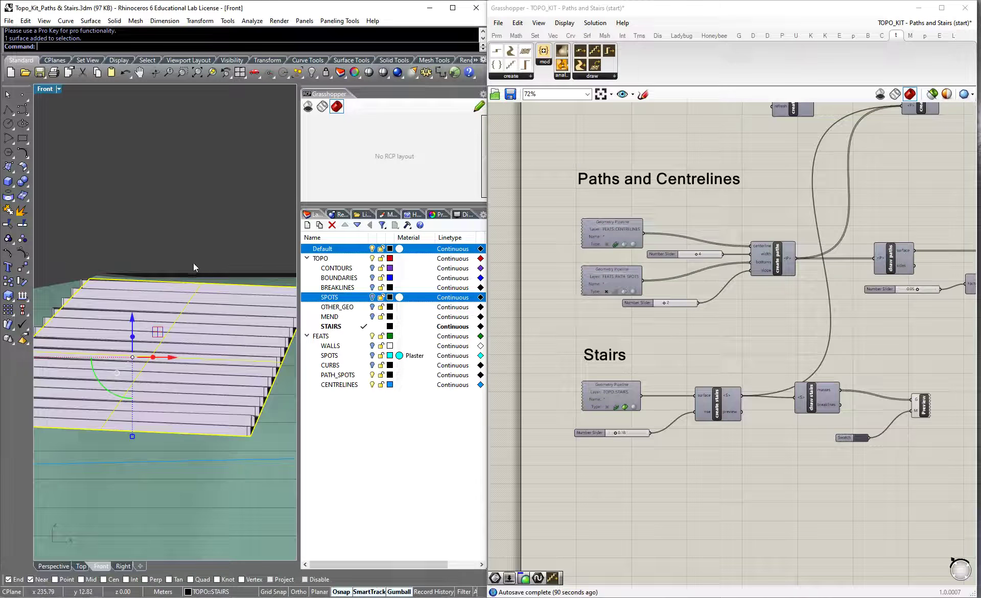
drag(111, 394, 108, 396)
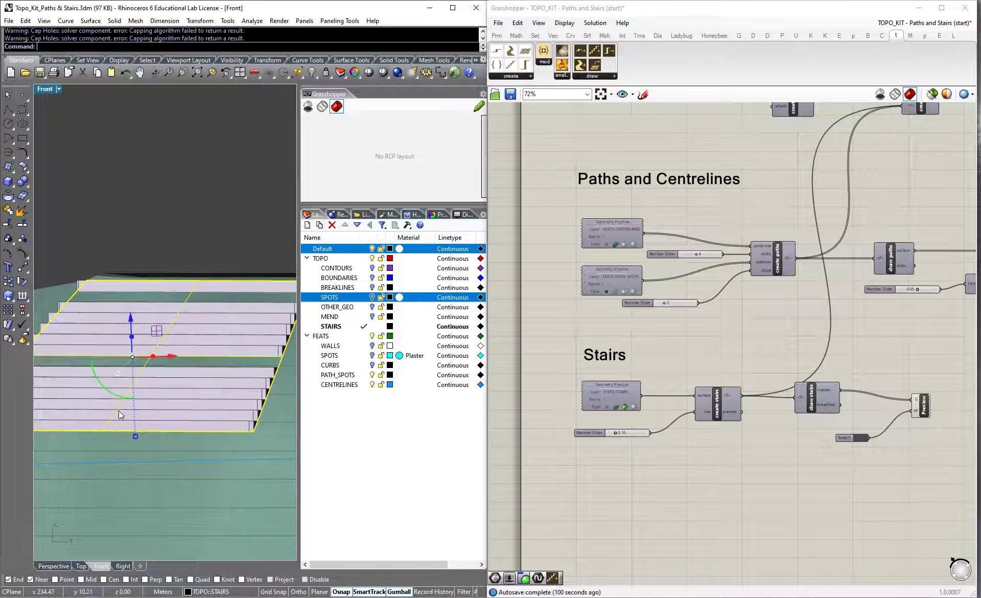
key(ctrl+z)
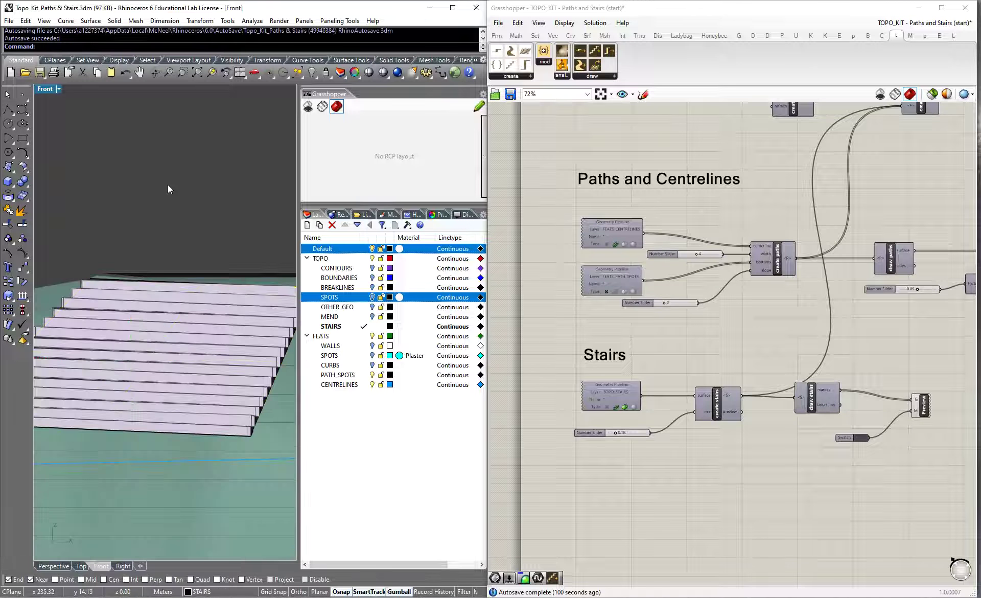
Step: Review how the stairs and paths sit on the whole terrain from several angles
shift+right_drag(165, 194, 148, 223)
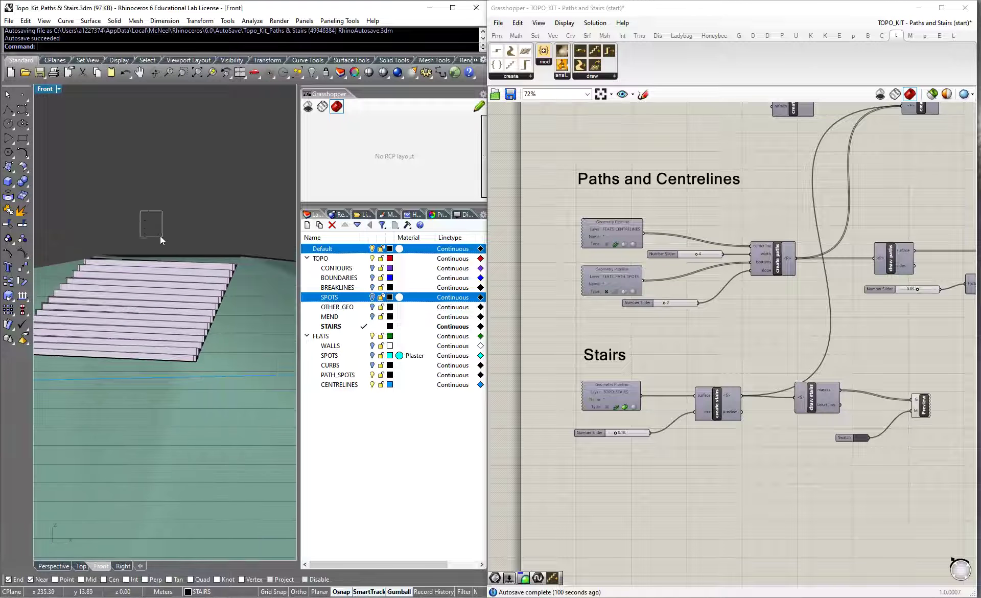
click(53, 565)
right_drag(65, 542, 159, 255)
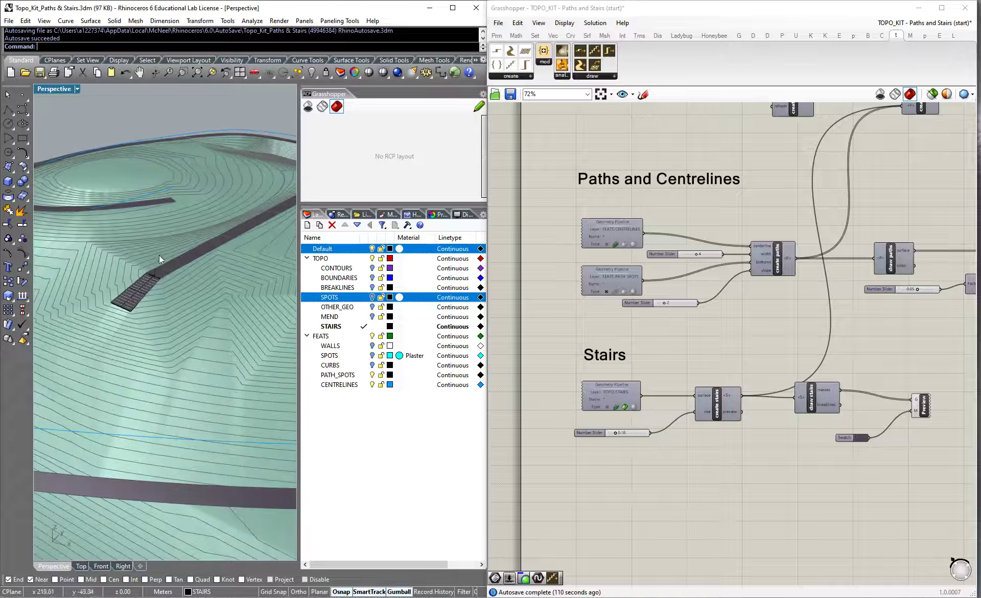
right_drag(138, 304, 250, 291)
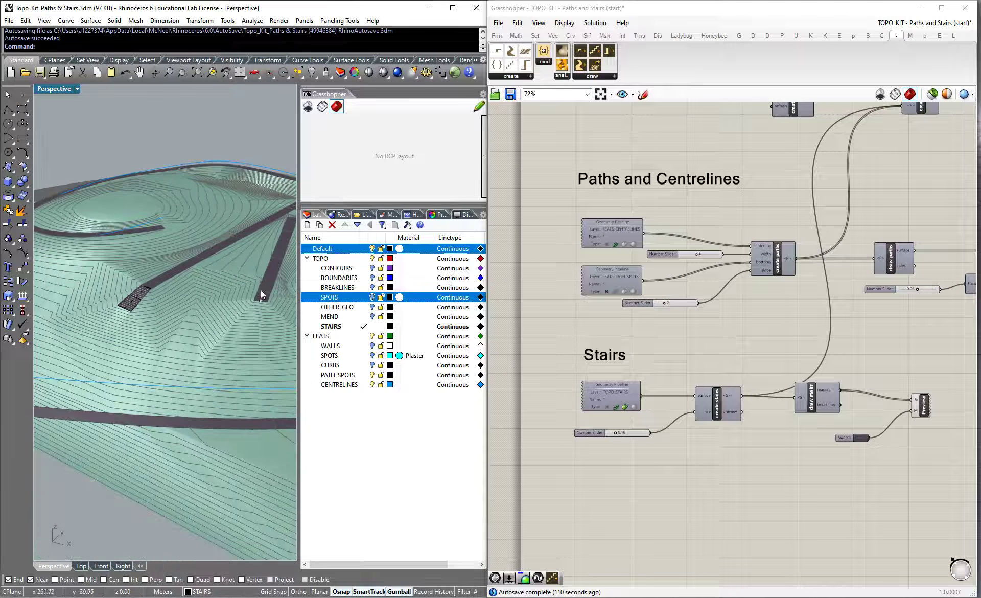
right_drag(280, 308, 162, 331)
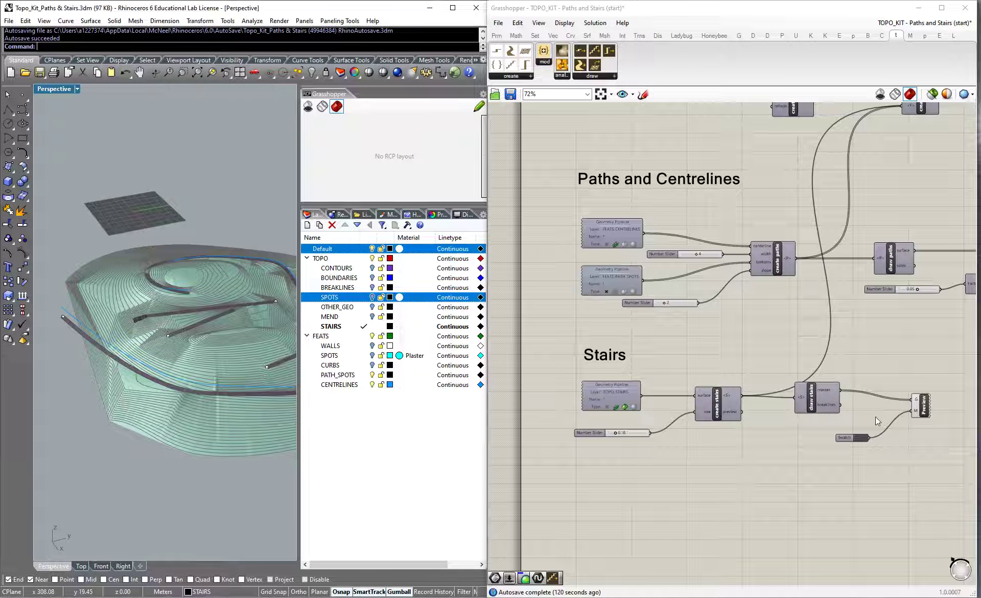
Step: Add a Merge component to the Grasshopper definition just below create topo
scroll(554, 385, down, 2)
scroll(820, 189, up, 4)
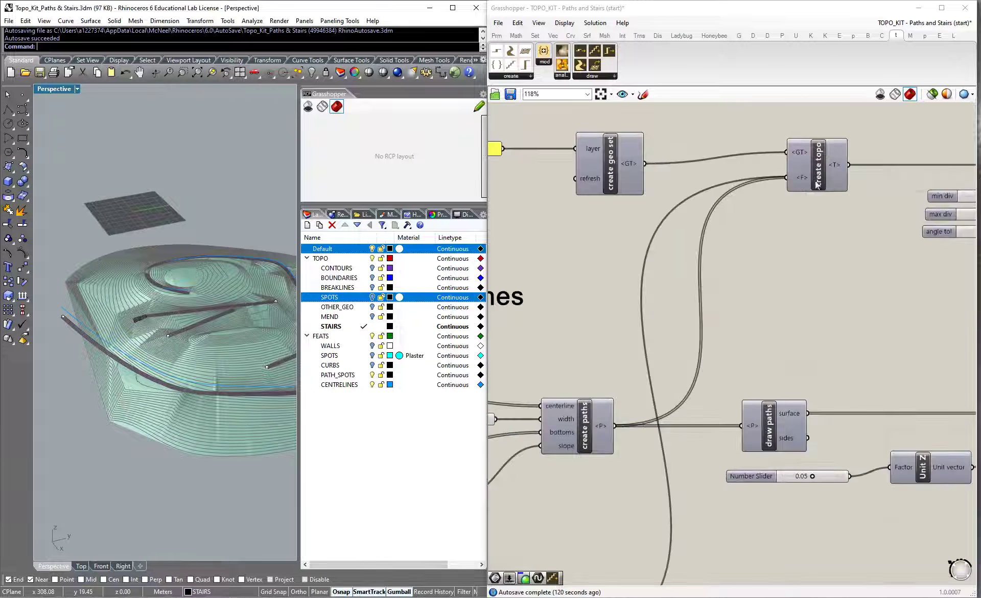
double_click(746, 269)
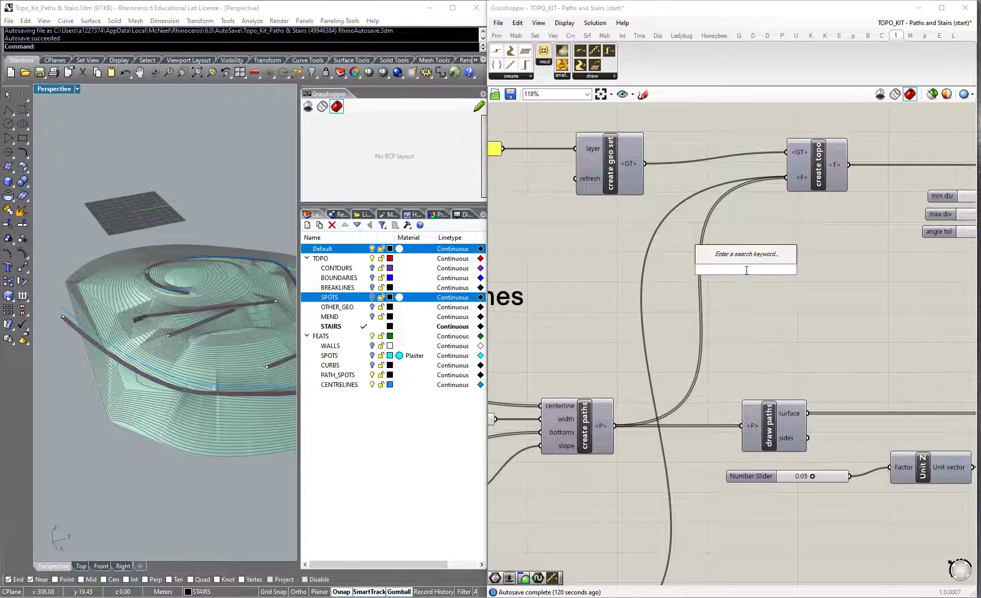
text(merge)
key(Return)
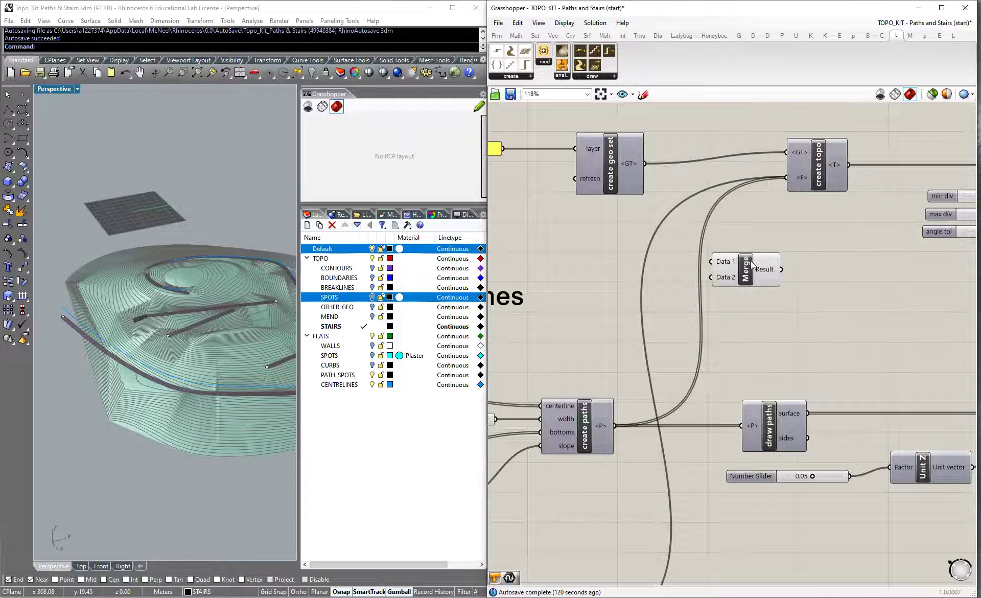
Step: Connect the create paths <P> and create stairs <S> outputs to the Merge inputs, and its result to create topo's <F> input
scroll(692, 308, down, 2)
drag(637, 393, 708, 275)
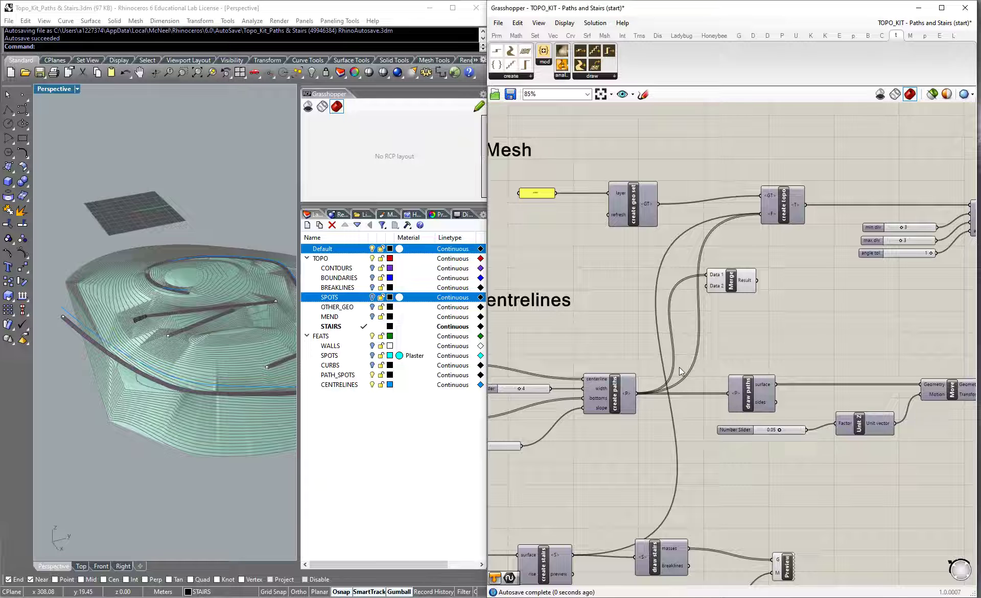
drag(574, 554, 762, 215)
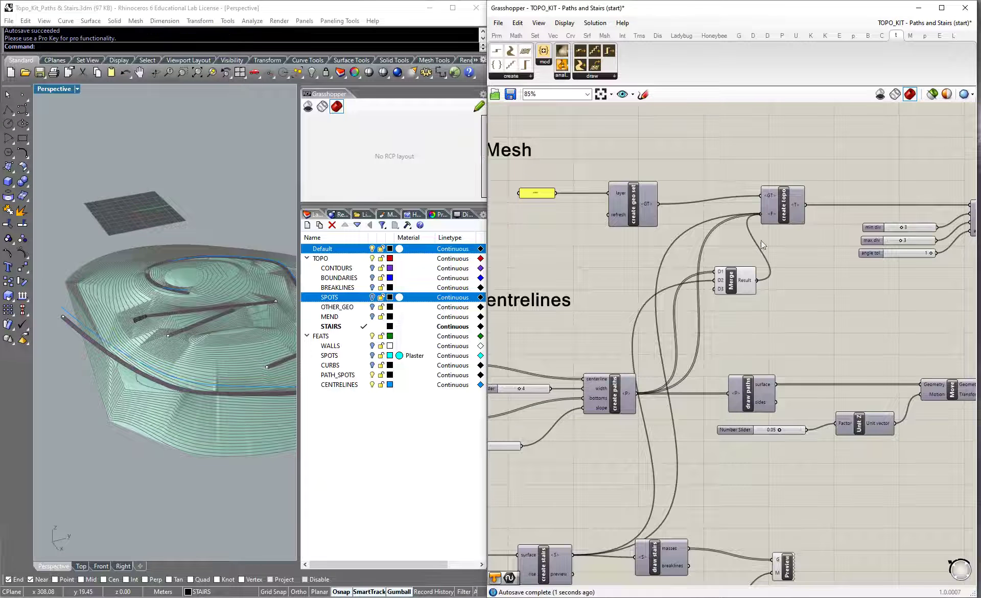
Step: Move the Merge component slightly up and to the left, keeping it below create topo
drag(746, 280, 723, 261)
click(797, 324)
scroll(805, 369, down, 2)
scroll(805, 369, down, 1)
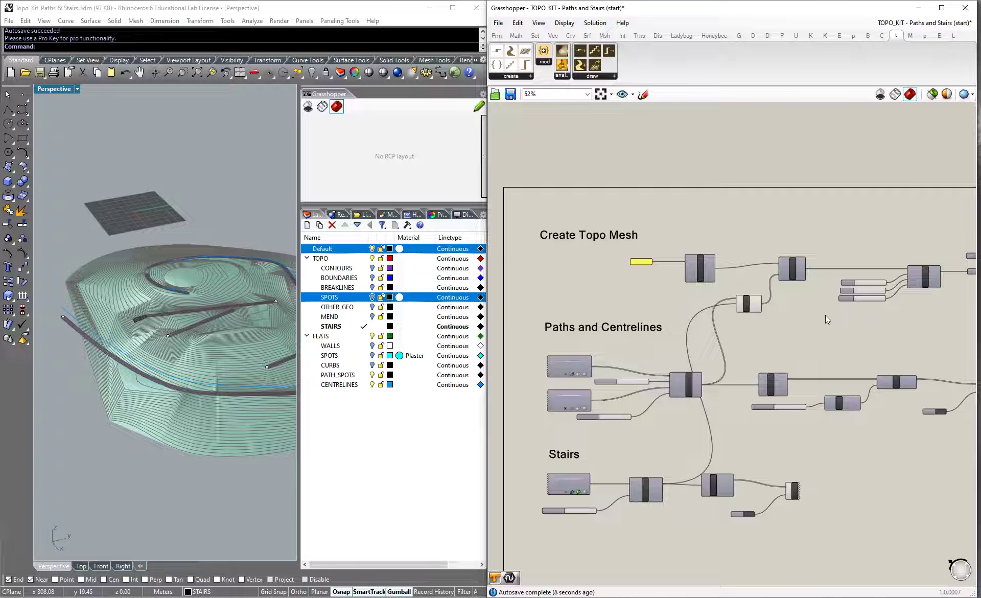
scroll(124, 294, down, 3)
Step: Examine from several angles how the merged paths and stairs shape the terrain mesh
right_drag(124, 295, 177, 291)
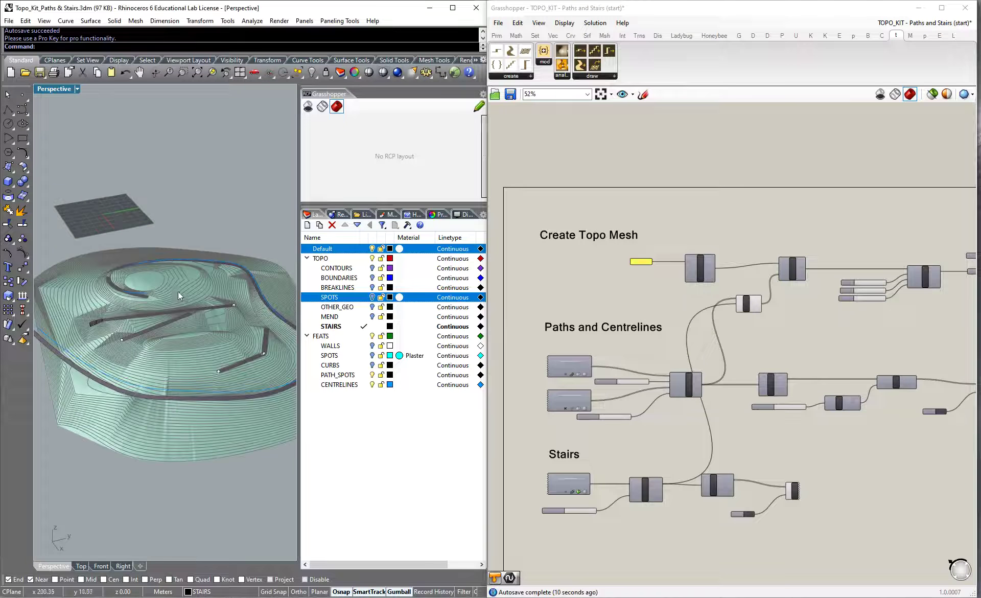
scroll(171, 367, up, 2)
right_drag(171, 367, 227, 291)
scroll(128, 345, up, 2)
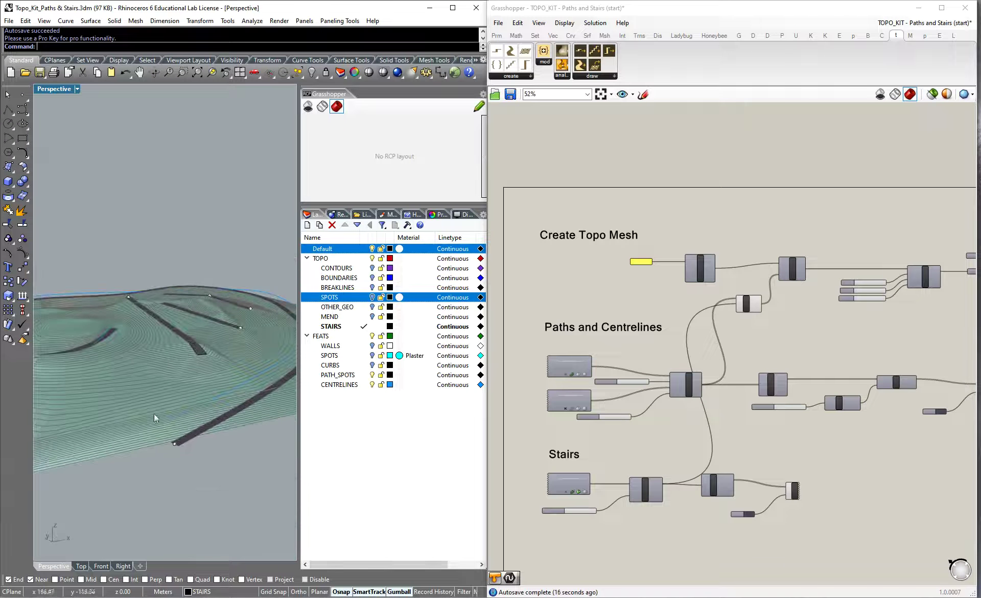
scroll(189, 411, down, 2)
right_drag(194, 412, 185, 415)
scroll(144, 371, up, 3)
right_drag(143, 367, 132, 399)
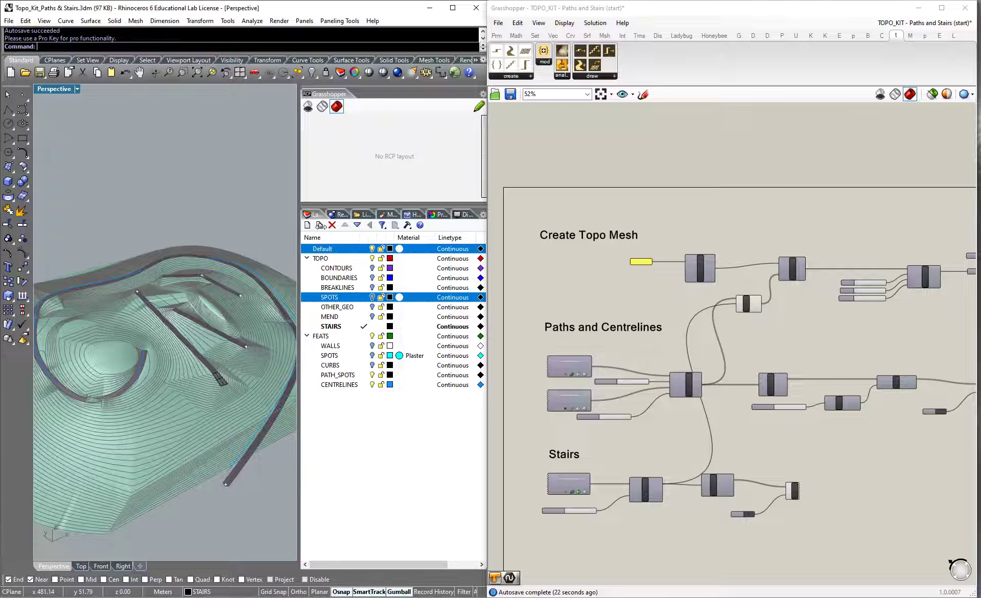
Step: Widen the Perspective viewport by narrowing the layer and Grasshopper panels beside it
drag(297, 226, 331, 227)
scroll(213, 304, down, 2)
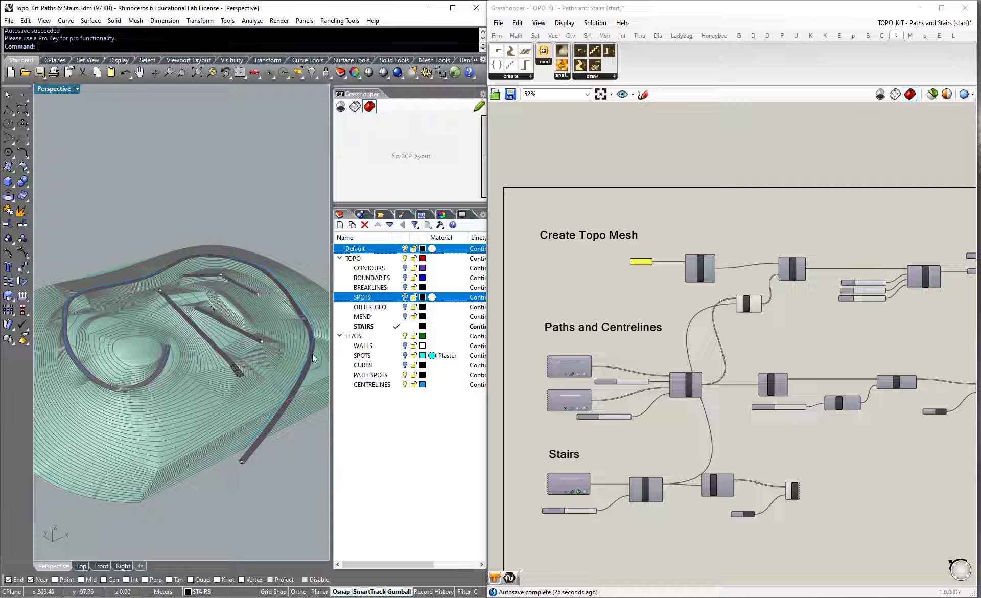
scroll(623, 413, down, 1)
Step: Review the Stairs section of the definition, from its rise slider through to the Merge and preview connections
scroll(623, 412, up, 3)
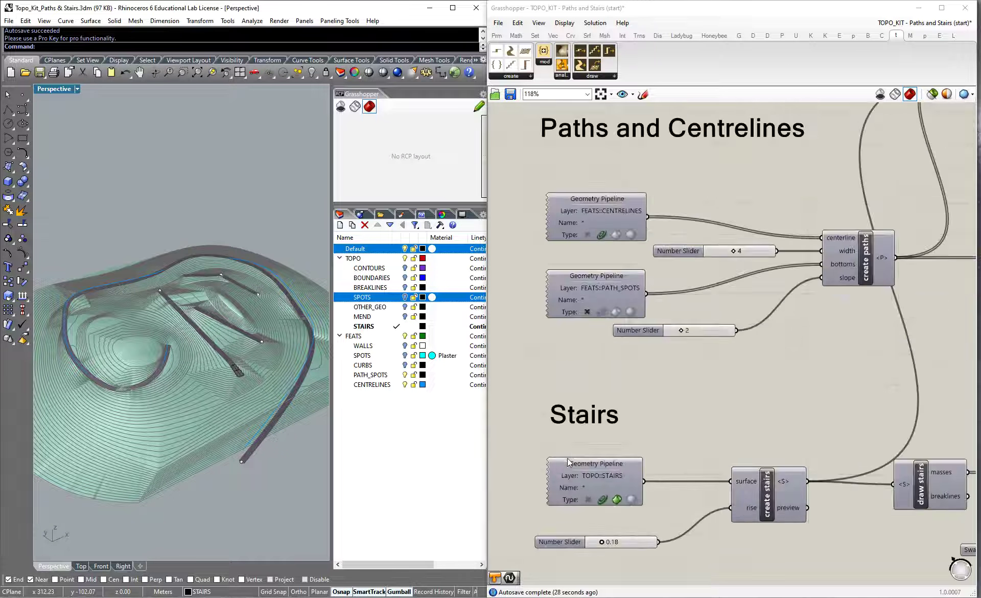
scroll(608, 460, down, 2)
click(602, 490)
click(609, 491)
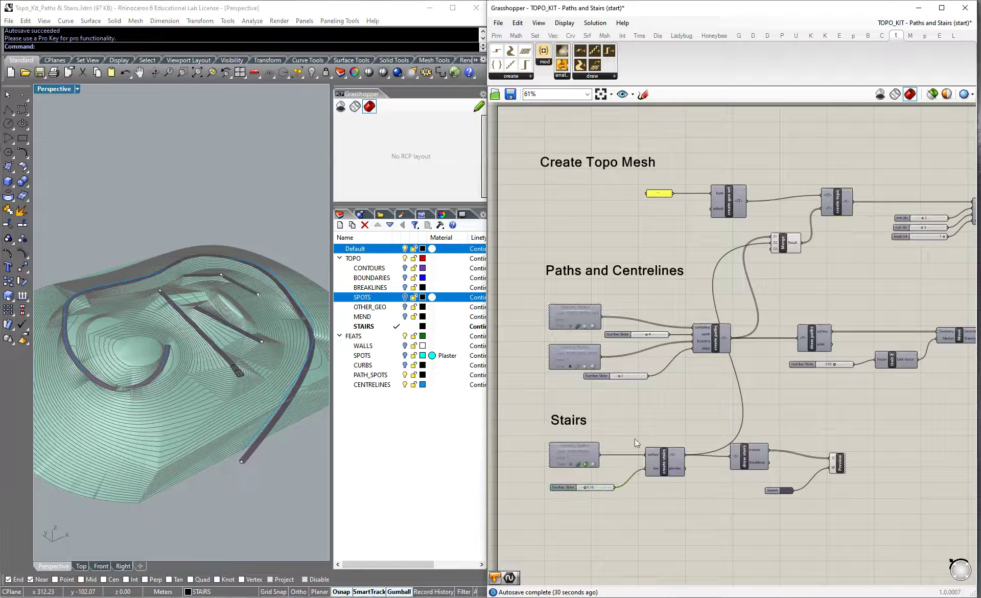
scroll(566, 465, up, 2)
scroll(615, 451, down, 3)
scroll(716, 446, up, 2)
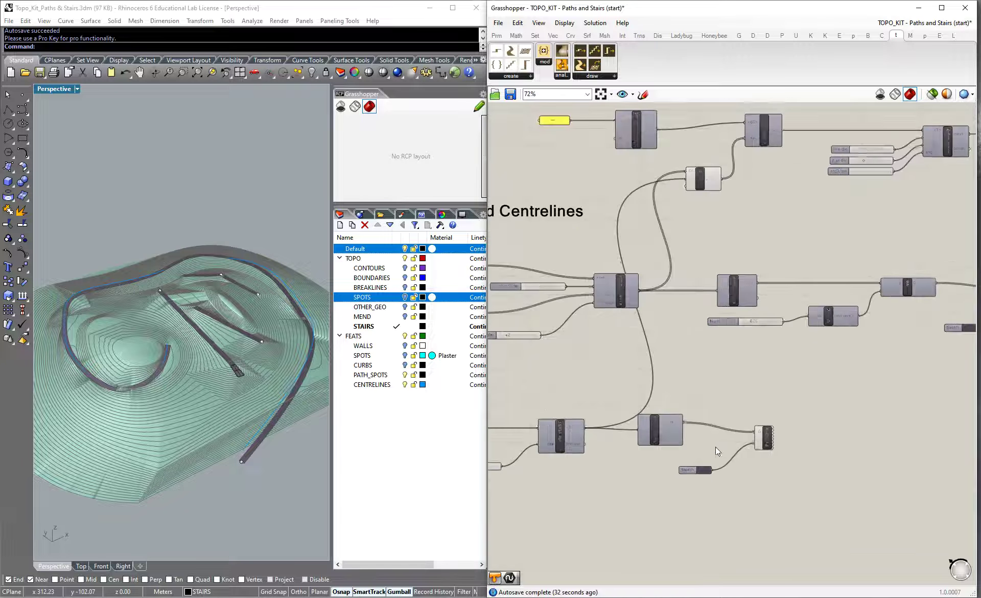
Step: Inspect the stair flight at the lower end of the straight path up close and within the whole terrain
scroll(250, 387, up, 6)
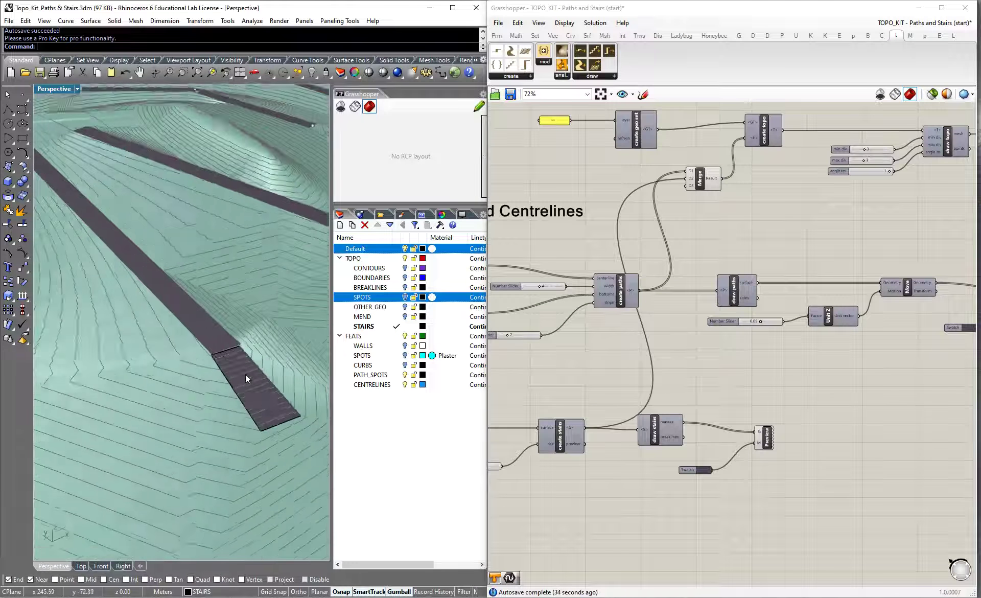
scroll(215, 388, down, 8)
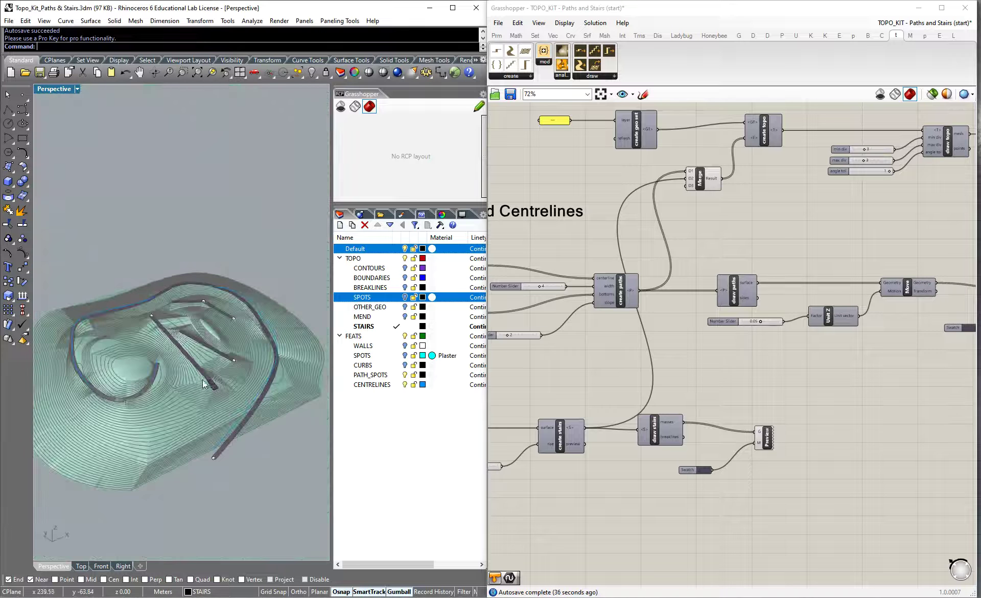
scroll(729, 341, down, 2)
click(733, 338)
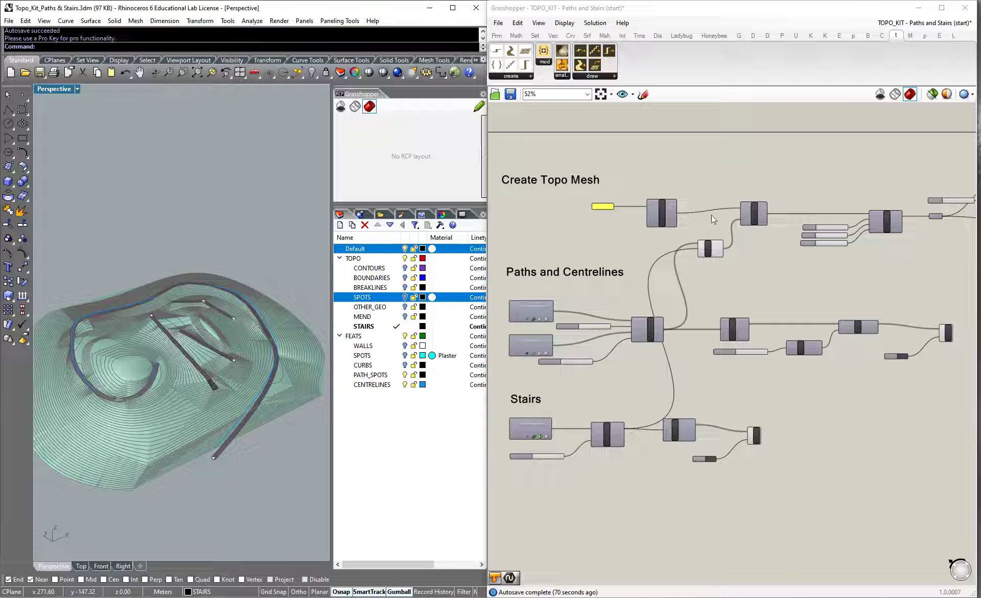
scroll(209, 388, up, 8)
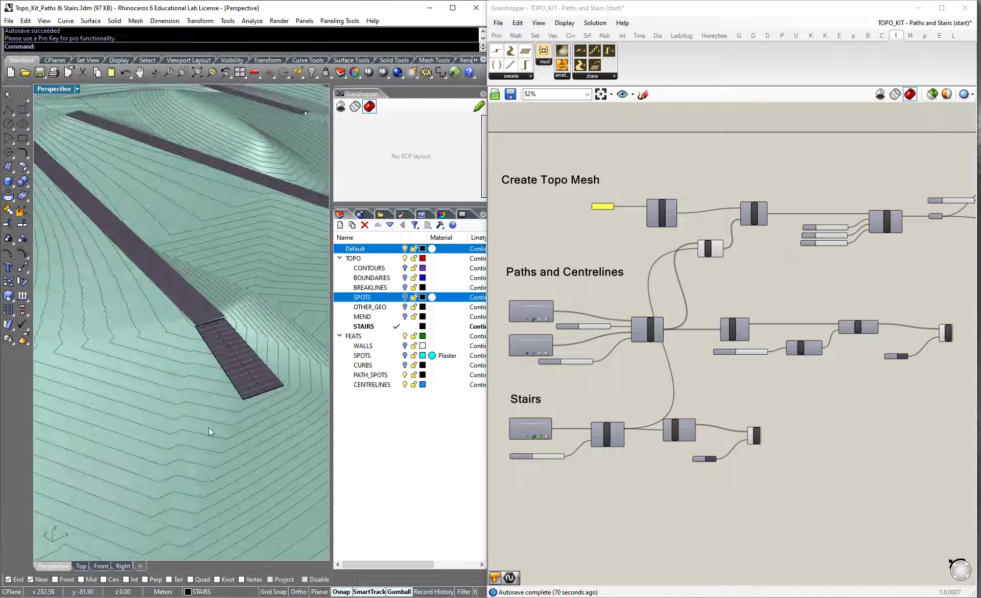
scroll(211, 370, down, 10)
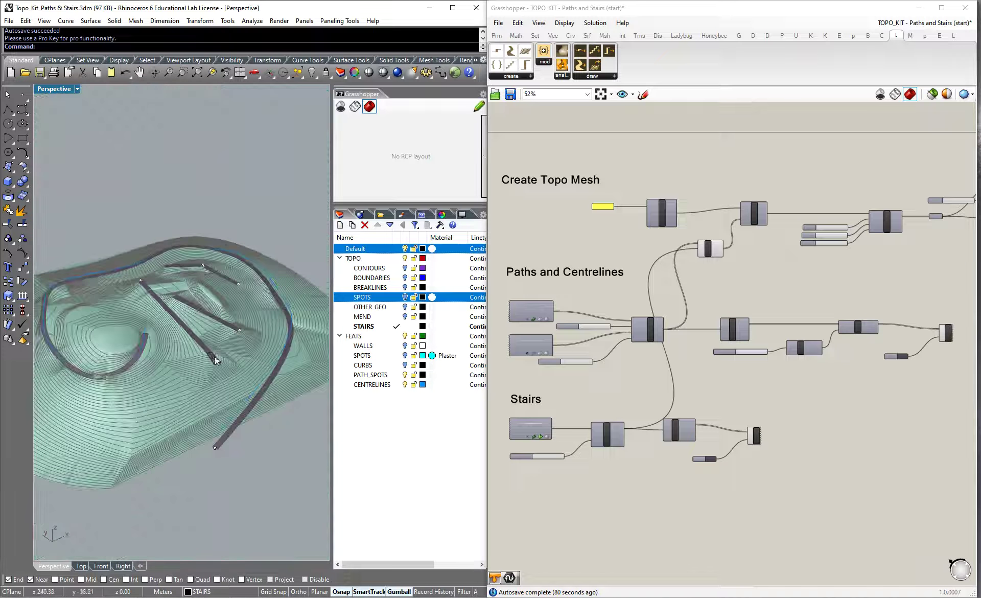
right_drag(211, 370, 202, 284)
scroll(245, 310, down, 4)
scroll(201, 282, up, 5)
scroll(245, 297, down, 2)
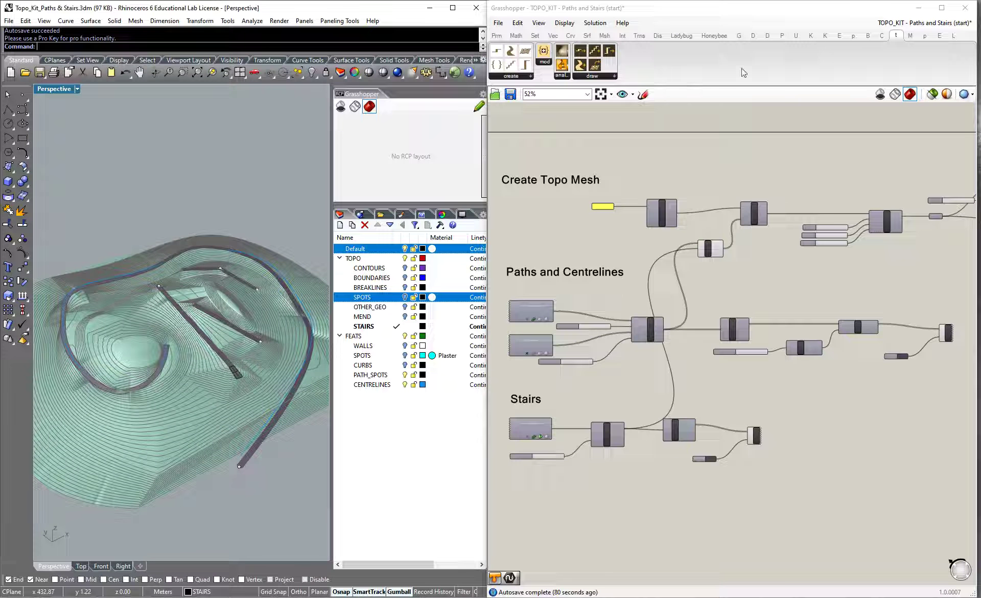
Step: Bring up the plug-in components grouped as create, analysis, layout, data and draw
click(851, 36)
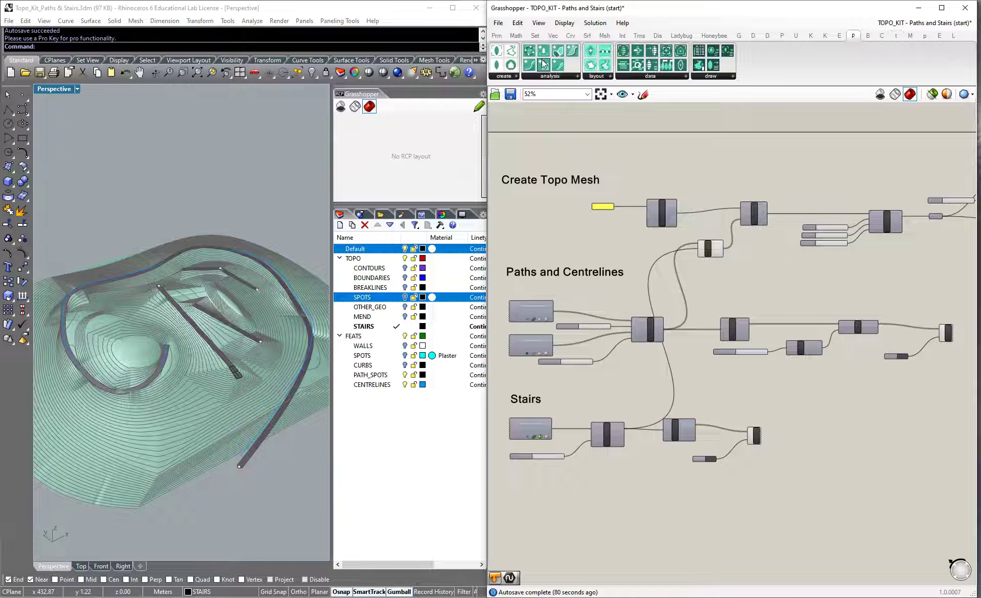